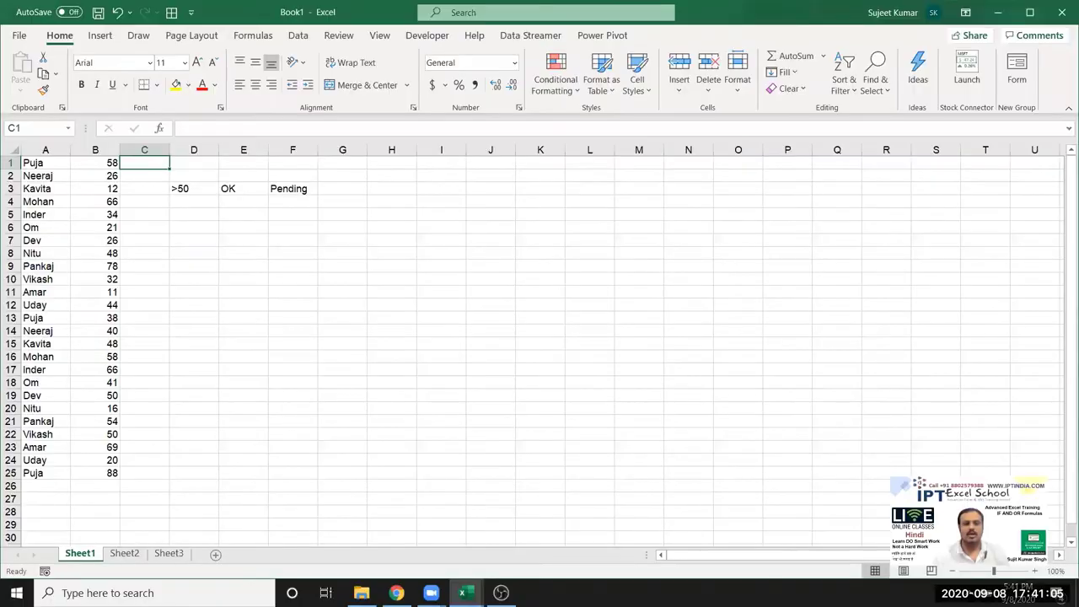
Enter =IF(B1>50,"OK","Pending") in C1 so the mark 58 shows OK.
left_click(242, 210)
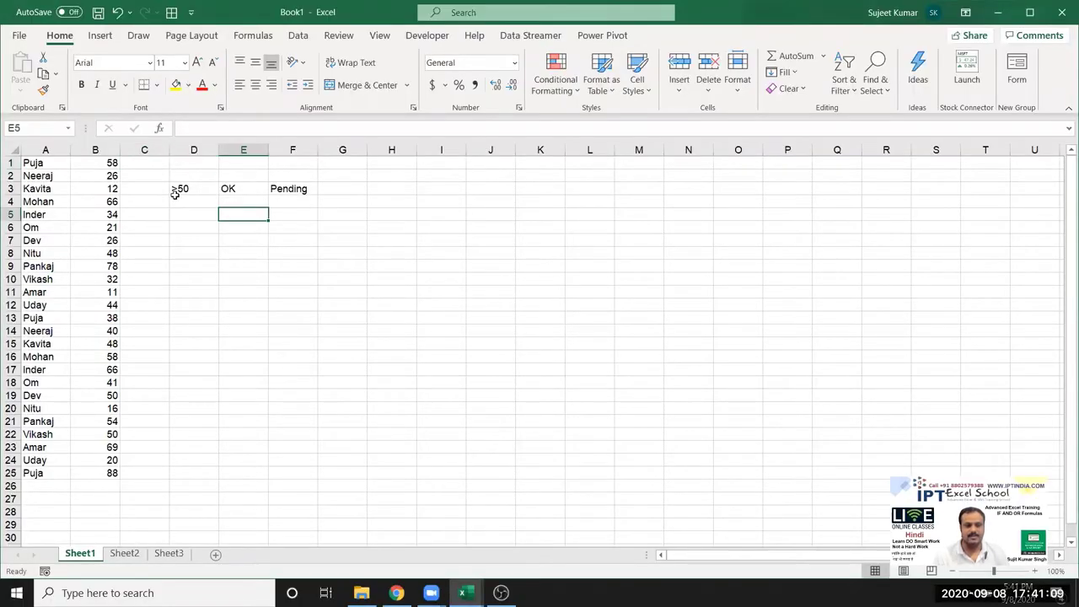
left_click(141, 165)
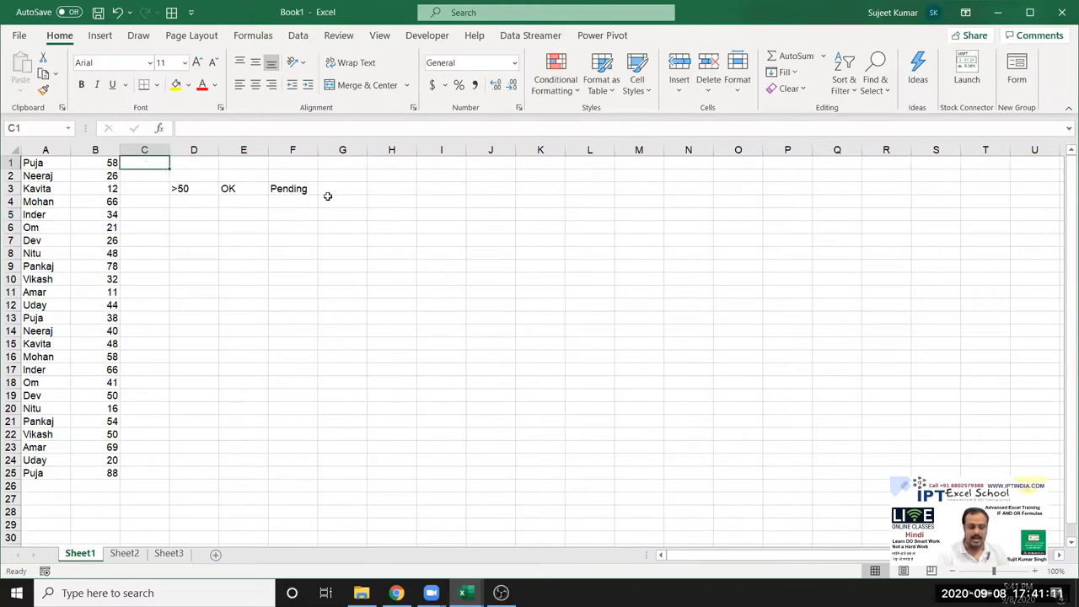
type("=if")
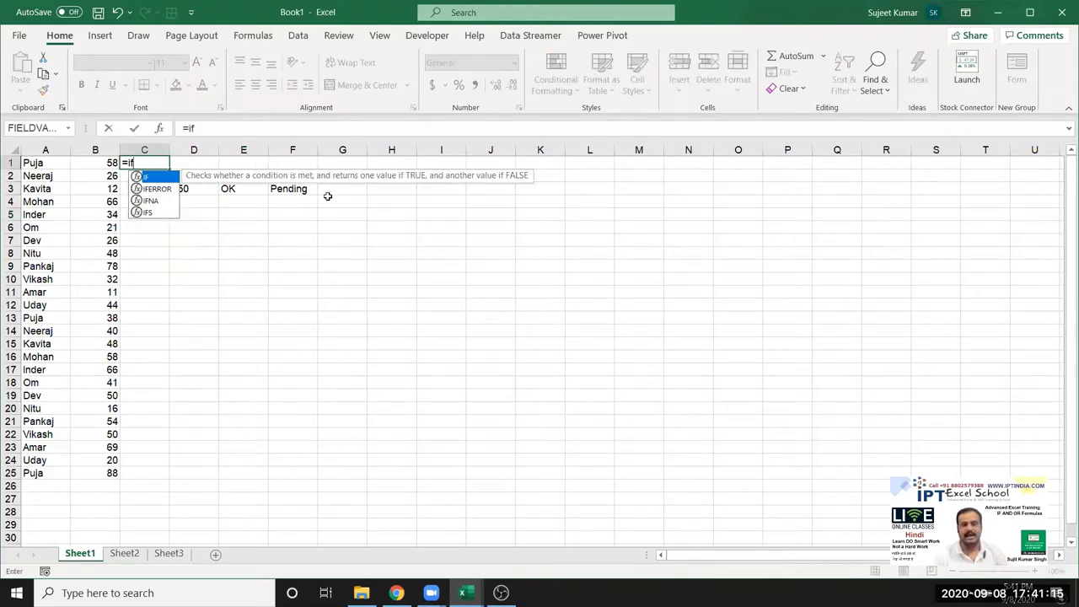
key("Tab")
key("Left")
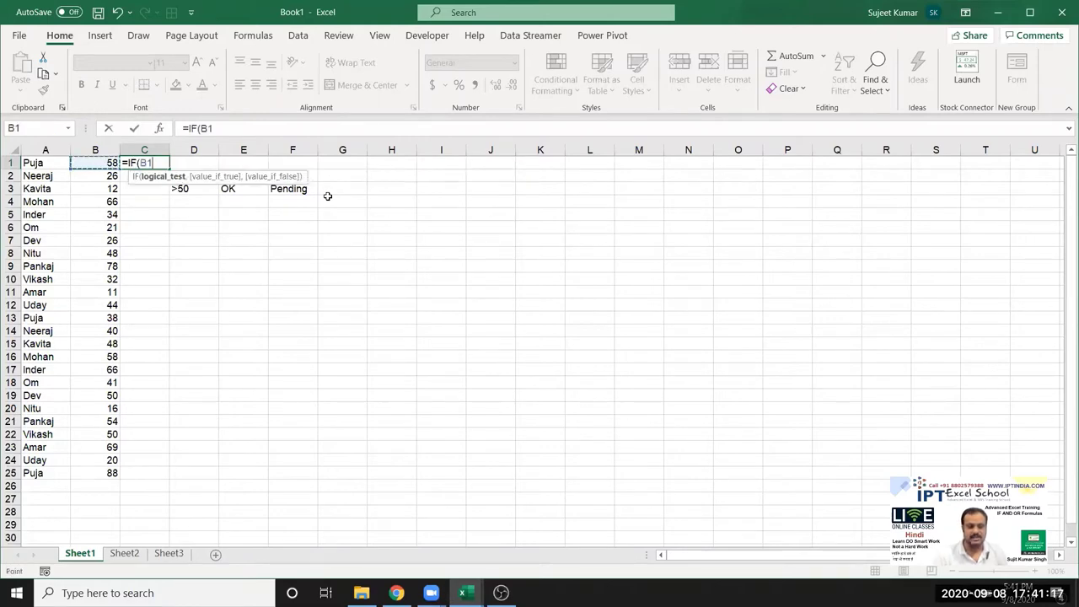
type(">50")
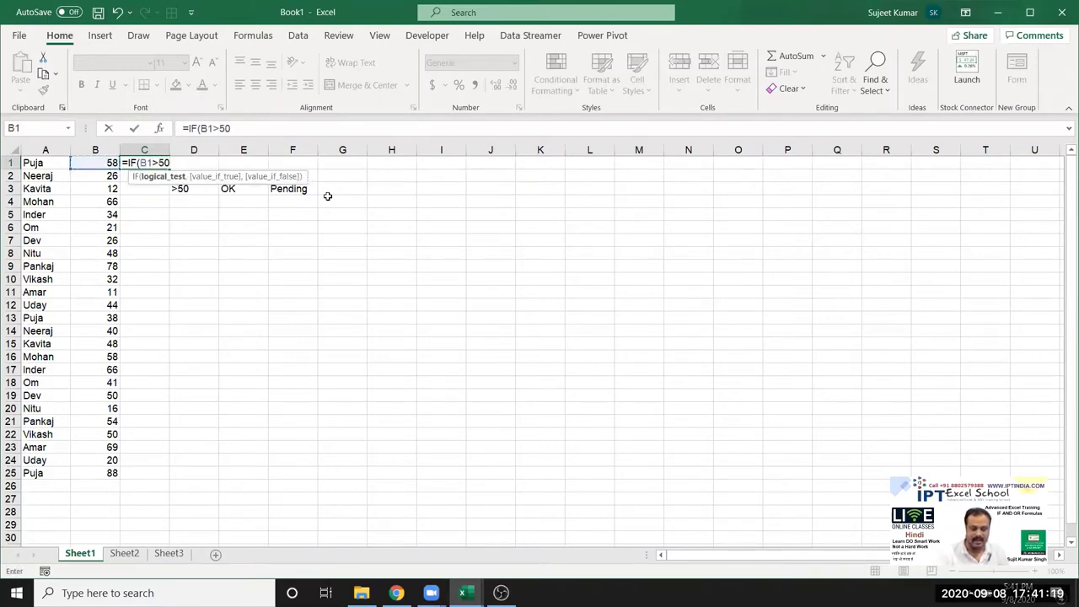
type(",\"")
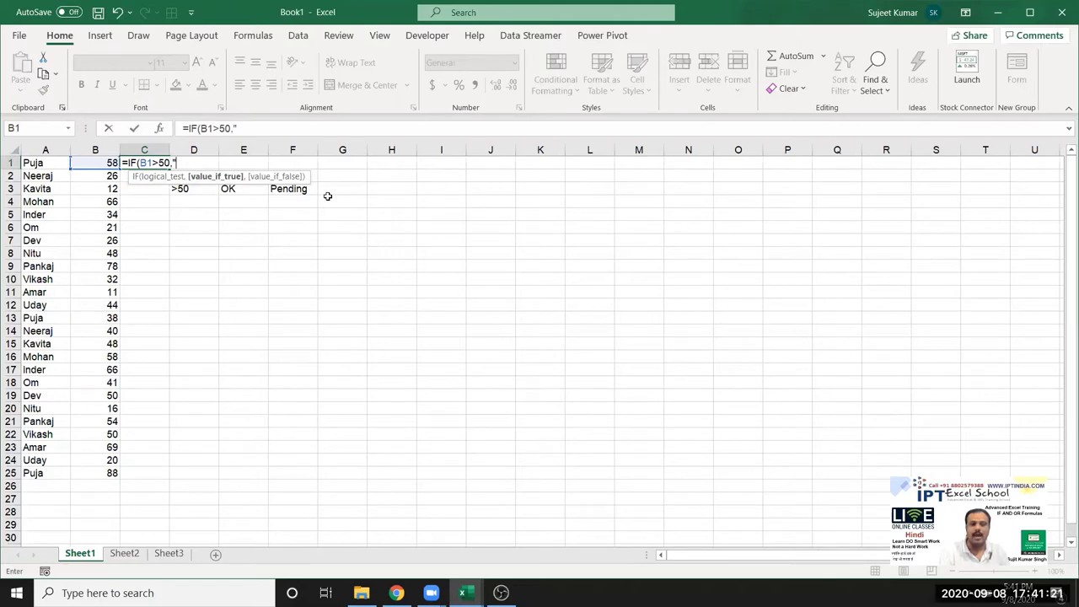
type("OK\"")
type(",\"")
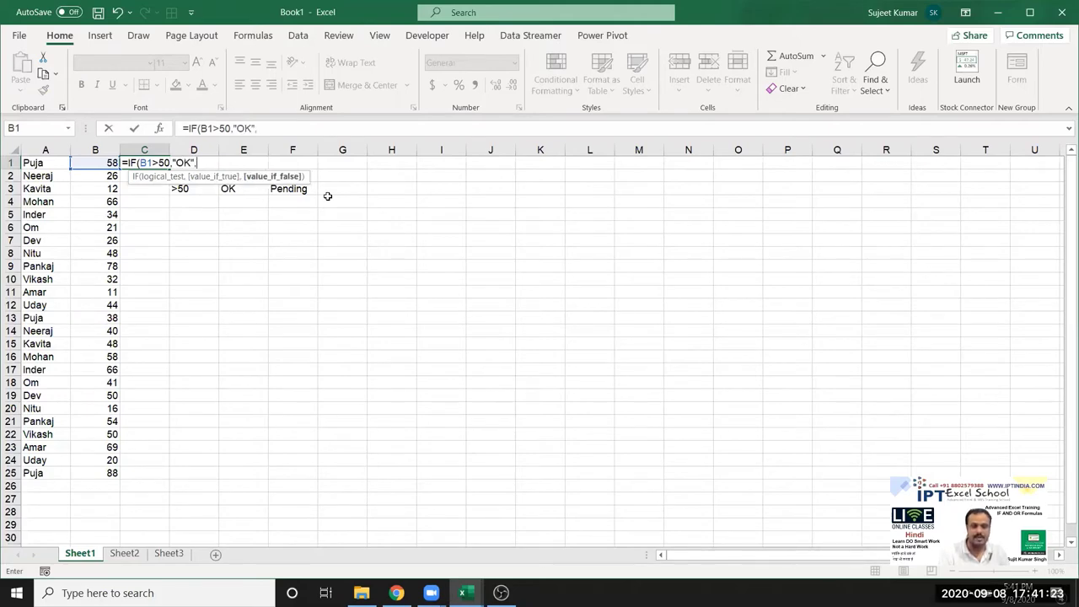
type("Pe")
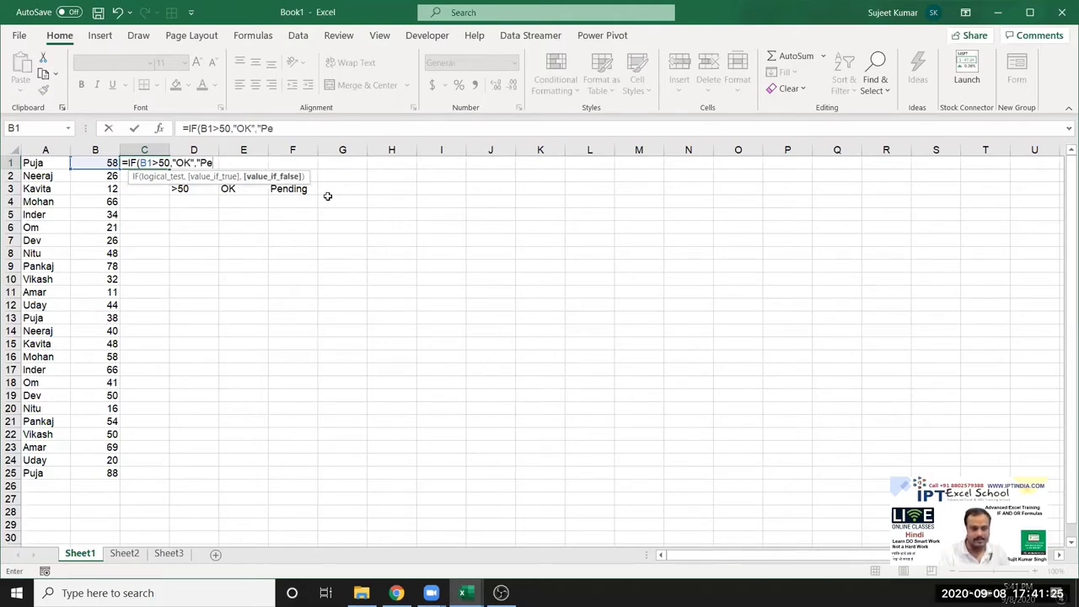
type("nding")
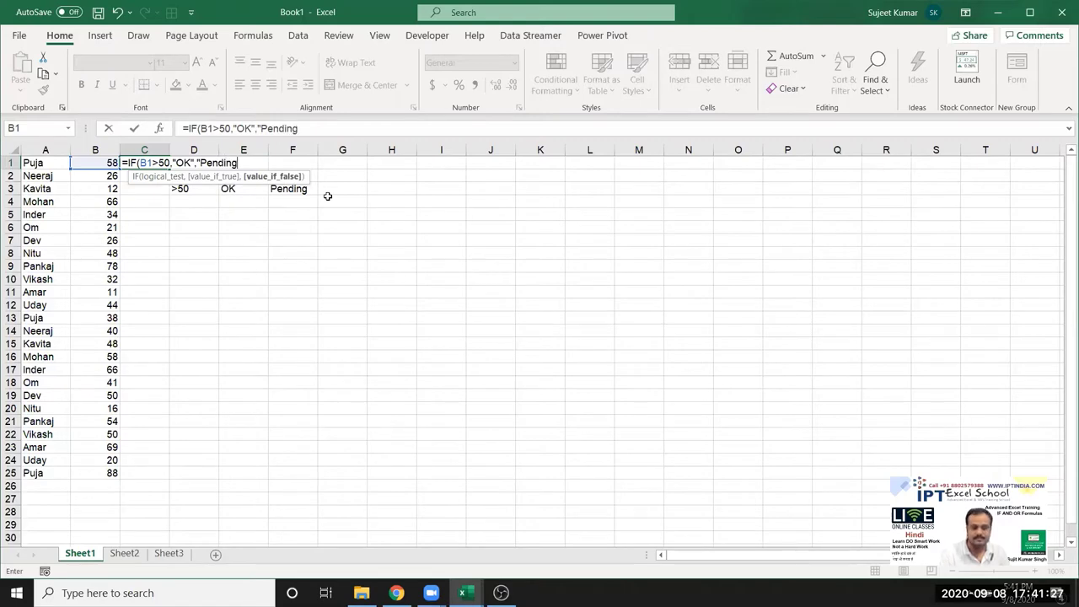
type("\")")
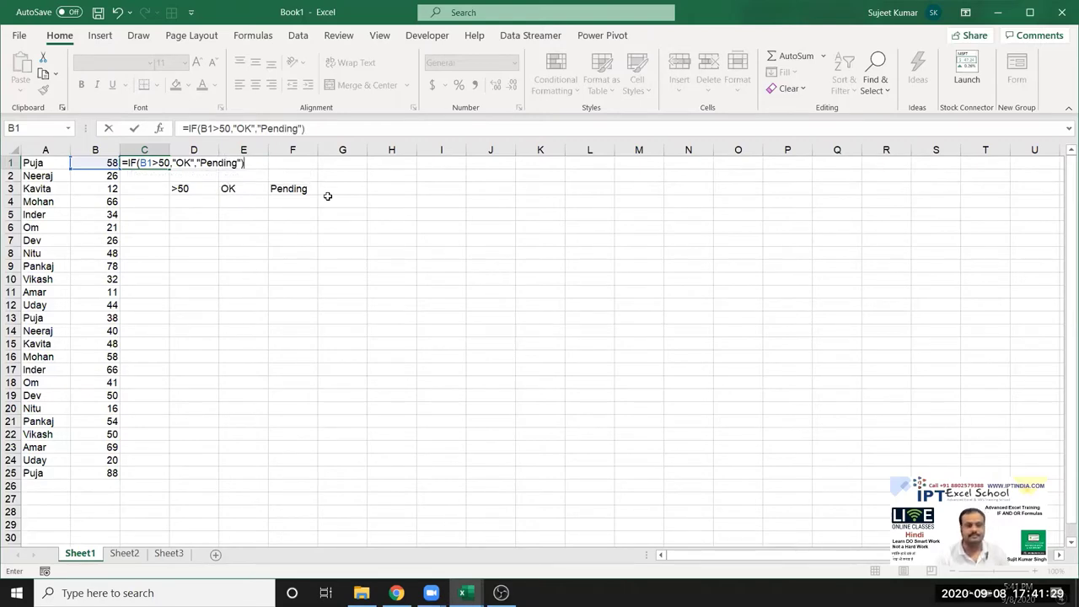
key("ctrl+Return")
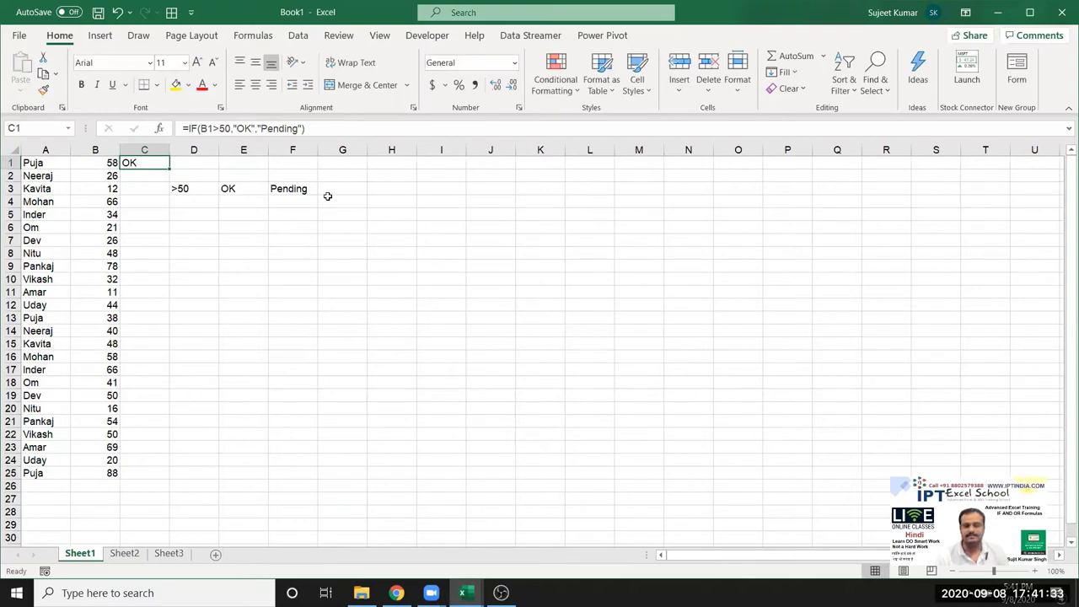
Copy C1's IF formula down to C25 and select the results in C1:C25.
double_click(169, 170)
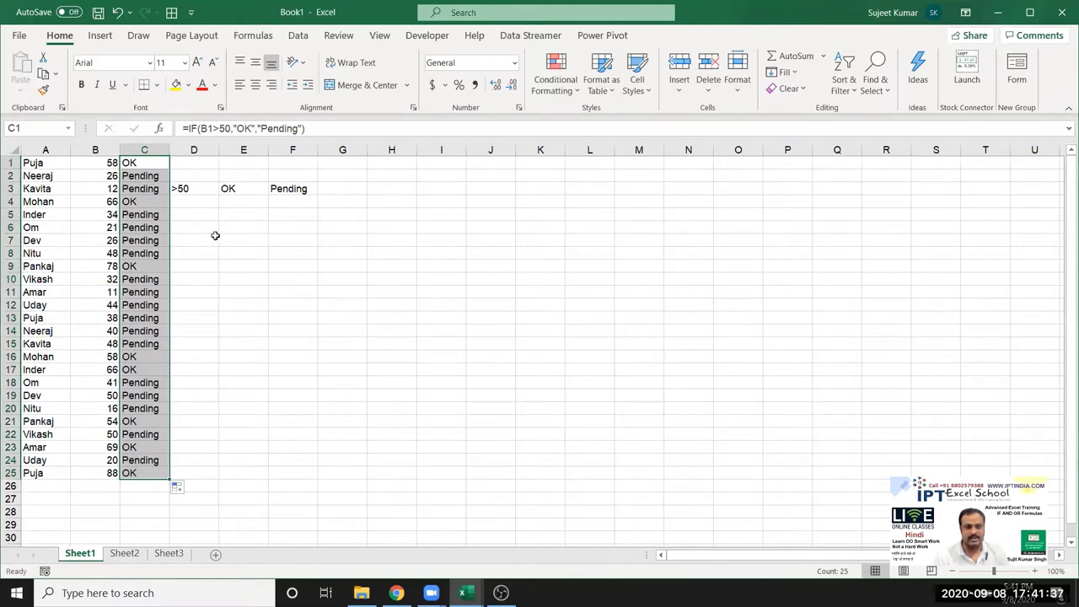
left_click(264, 252)
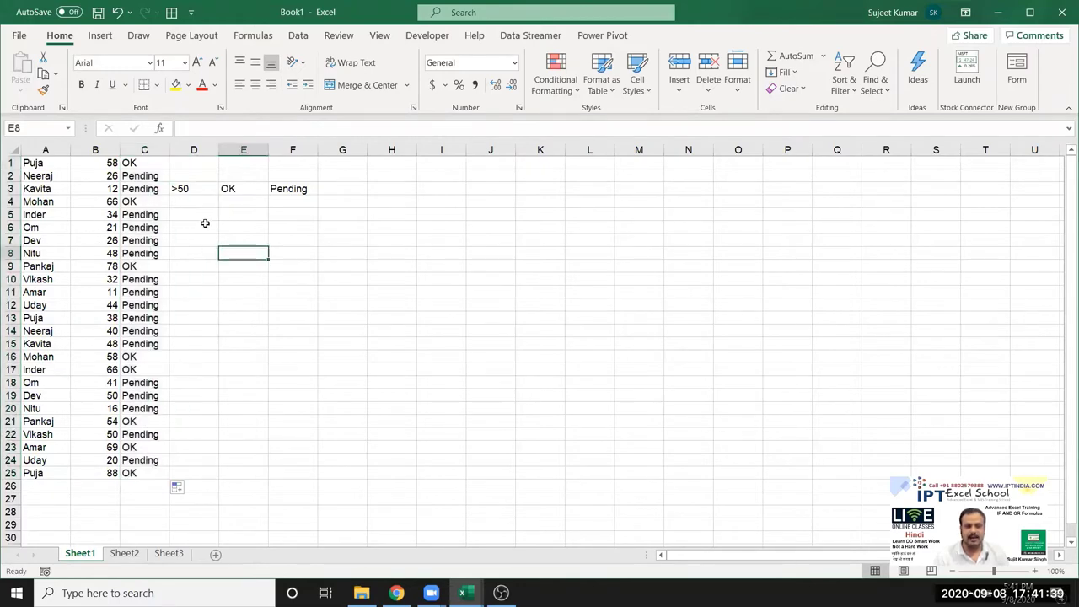
left_click(148, 162)
key("ctrl+shift+Down")
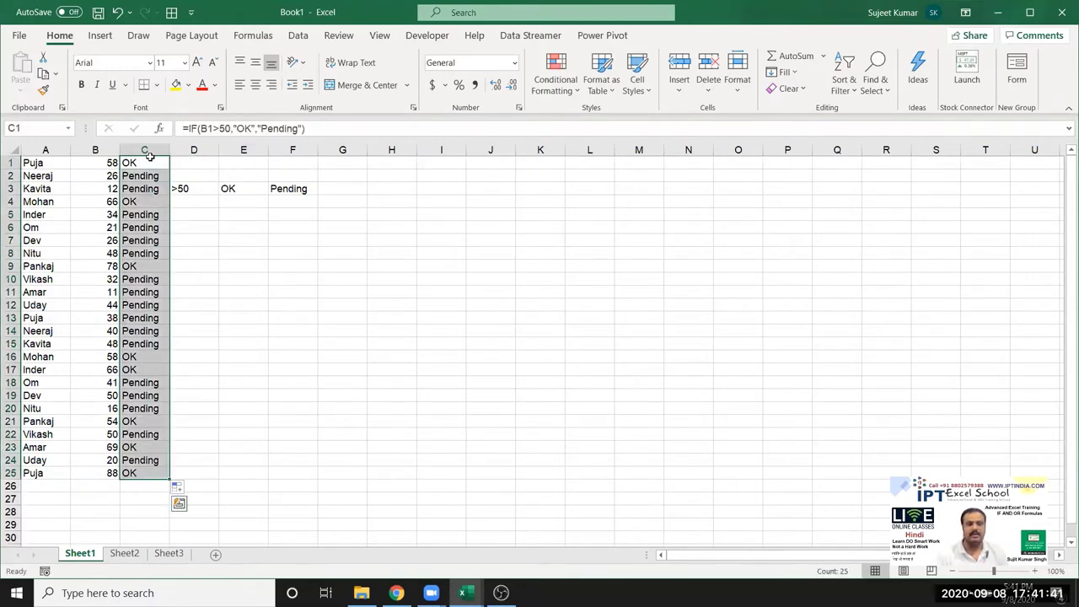
Add the marks band label 50-80 in D5.
left_click(211, 214)
type("50")
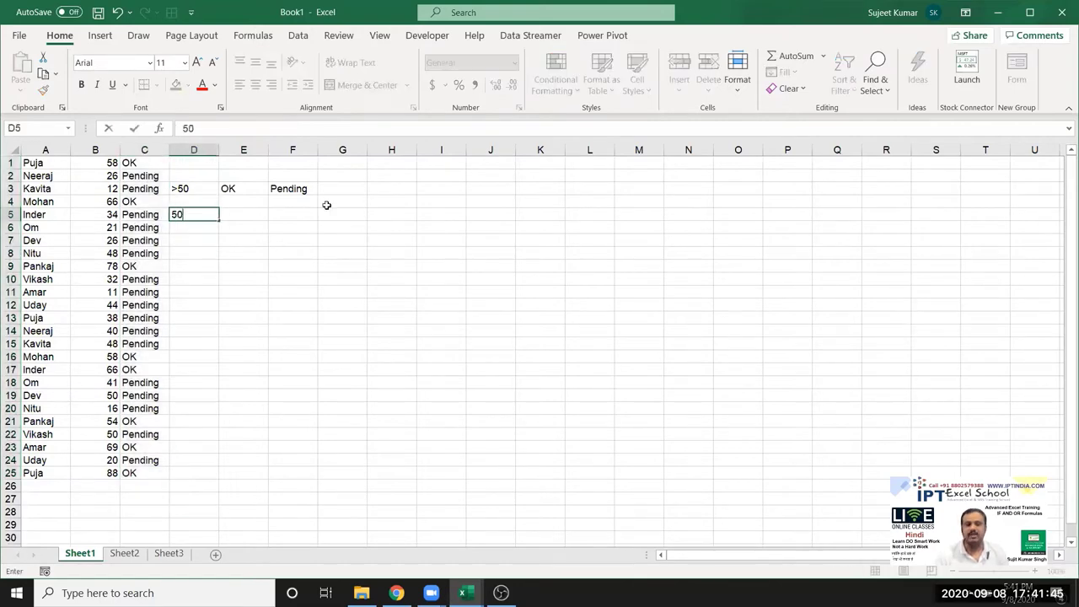
type("-80")
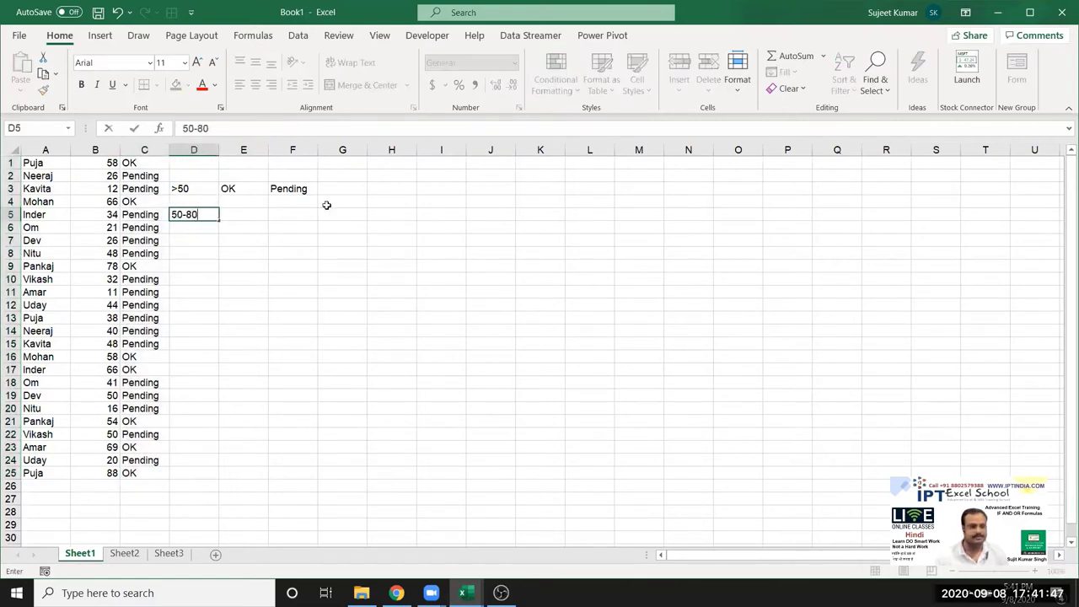
left_click(173, 240)
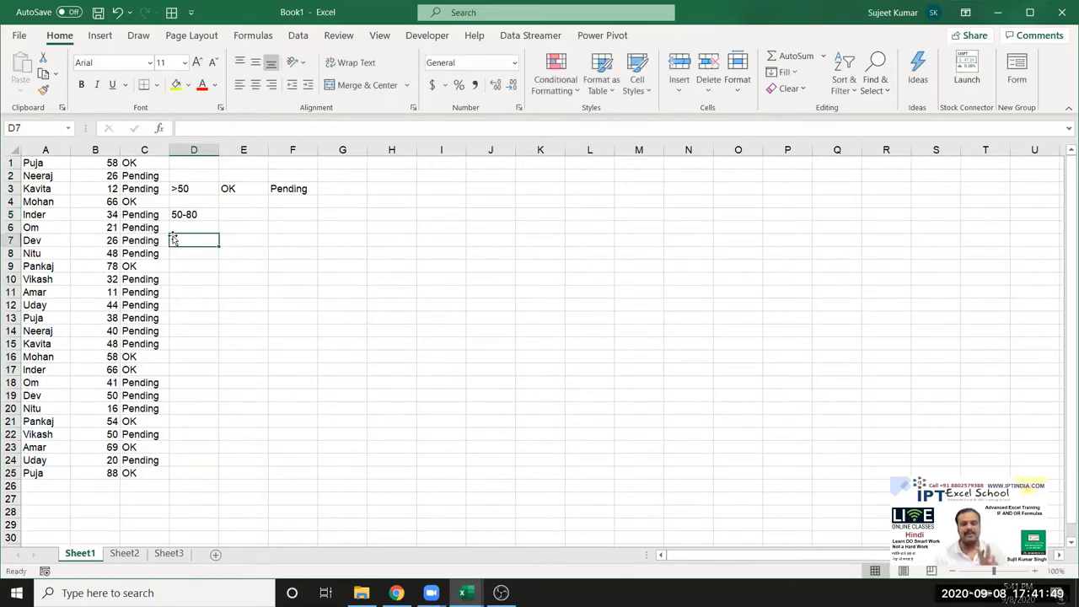
Remove the copied formulas below C1 so only C1 keeps its result.
left_click(157, 166)
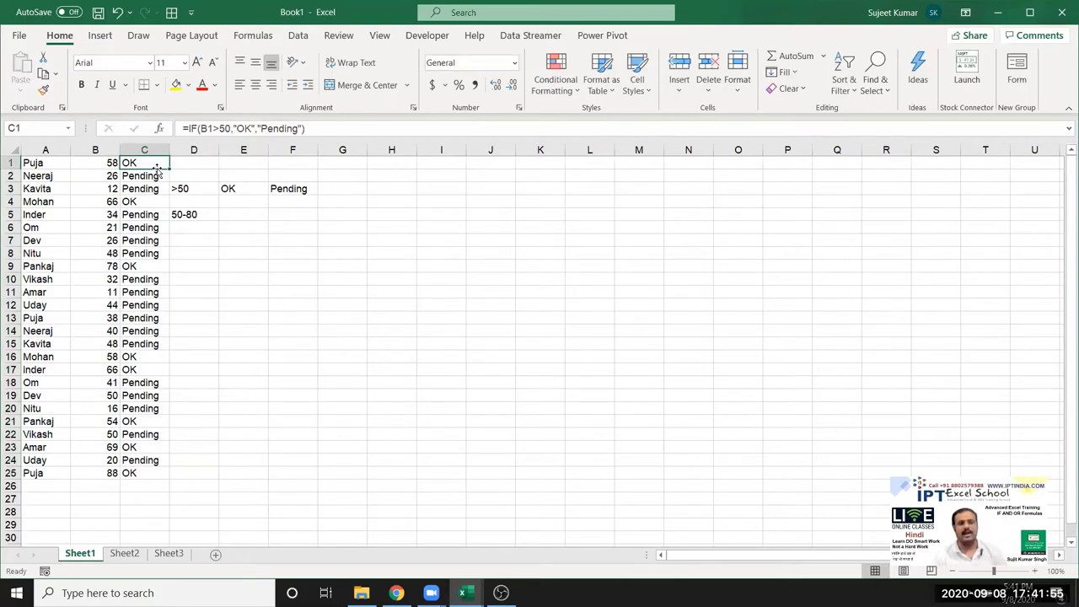
key("ctrl+shift+Down")
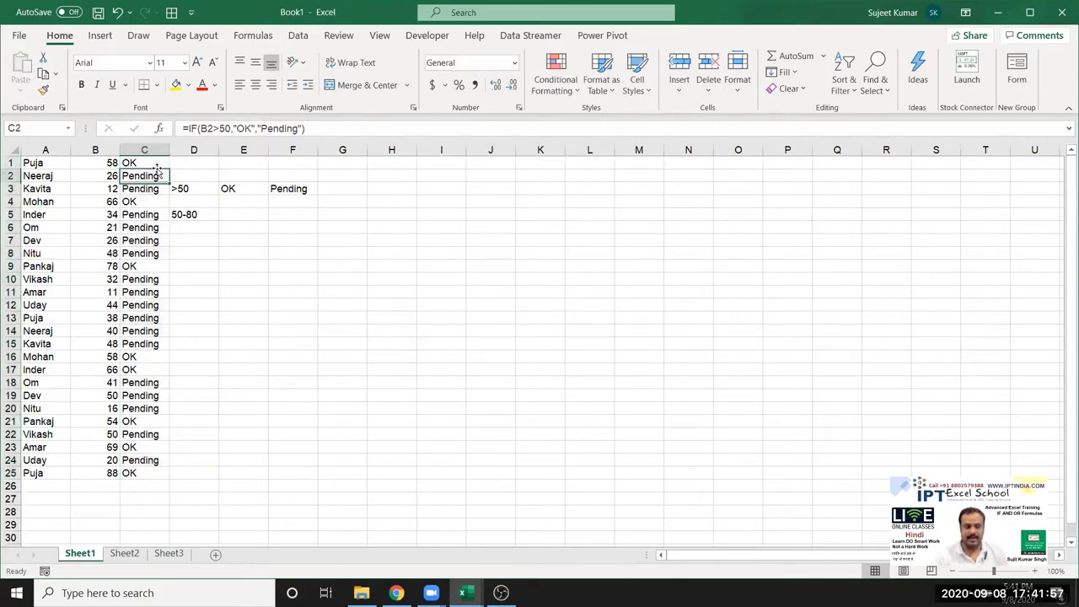
key("ctrl+z")
Review C1's formula without changing it and move down to C2.
left_click(157, 168)
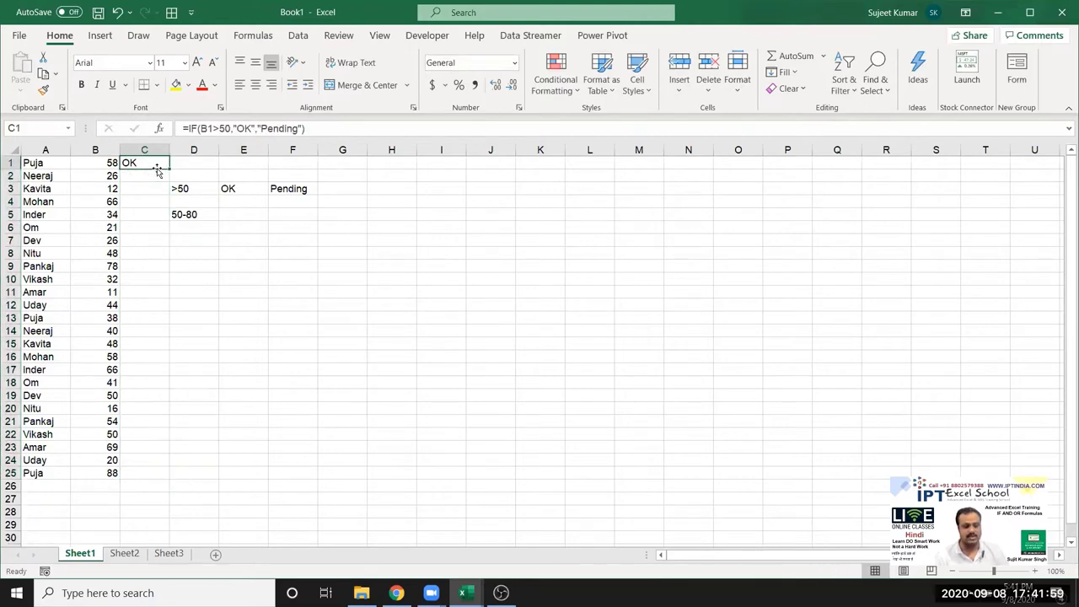
key("F2")
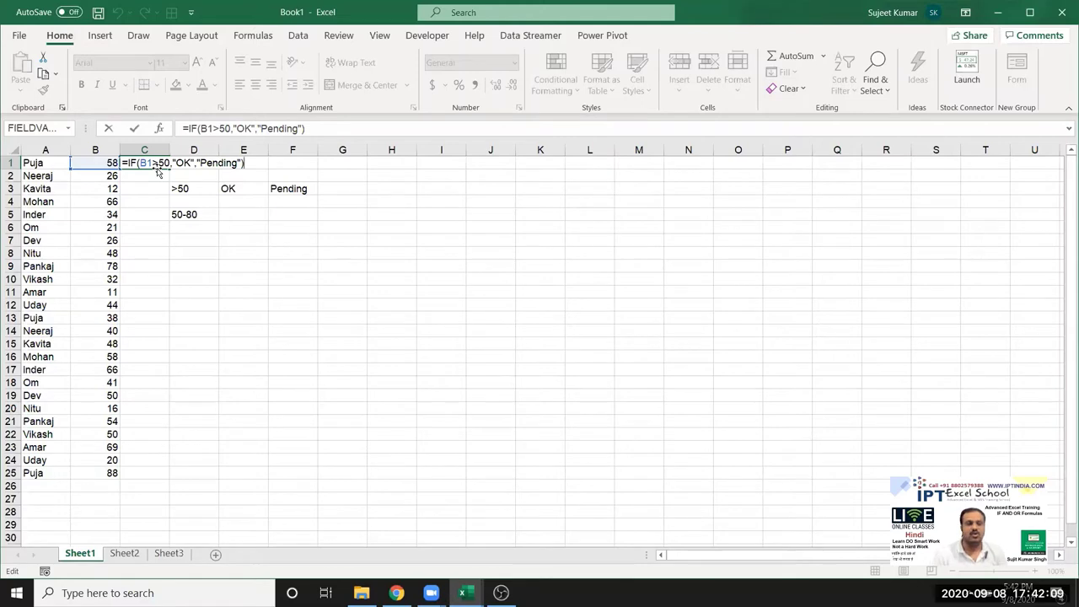
key("Return")
Type =IF(B2>=50,IF(B2<=80,"OK","Pending") in C2, nesting the second IF.
type("=")
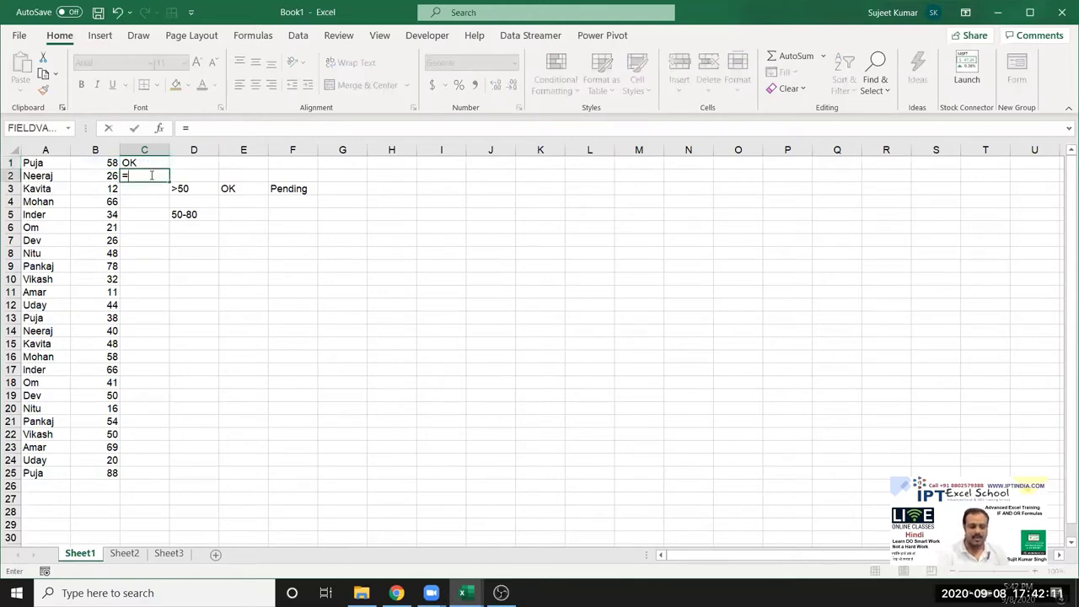
type("if")
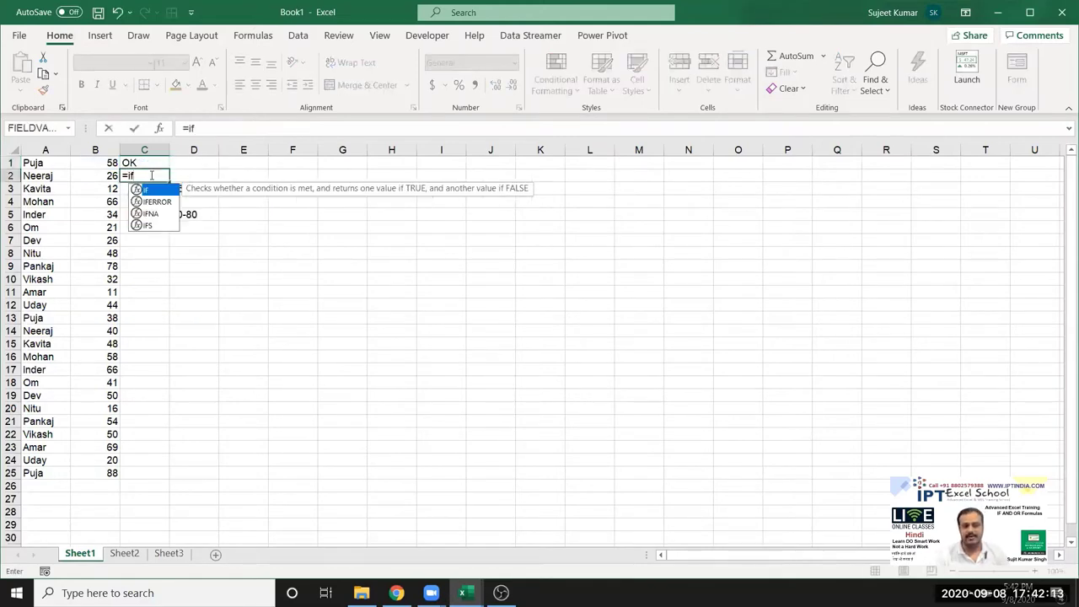
key("Tab")
key("Left")
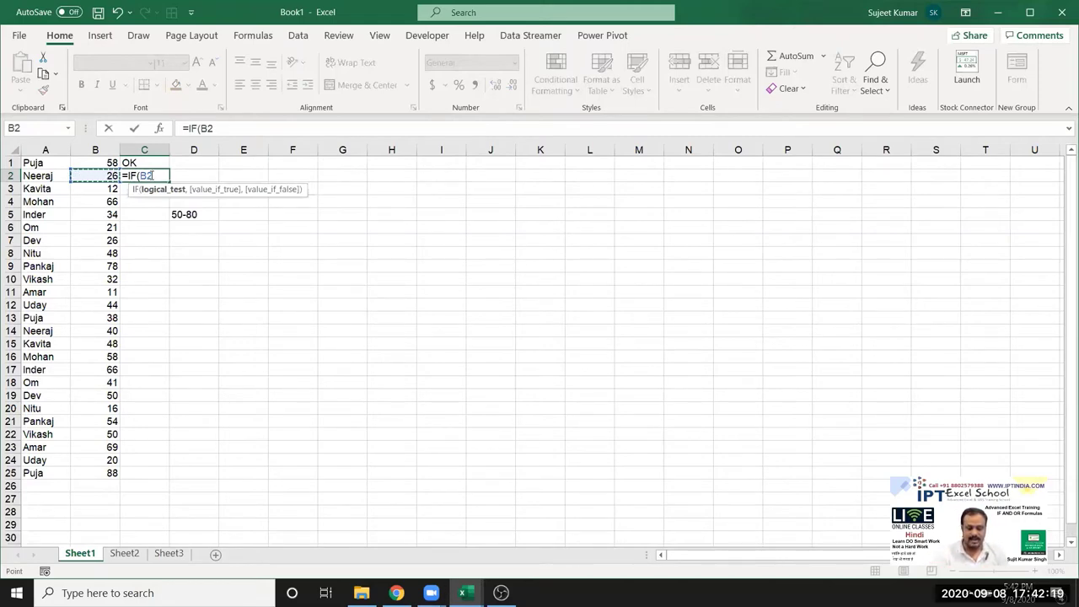
type(">=")
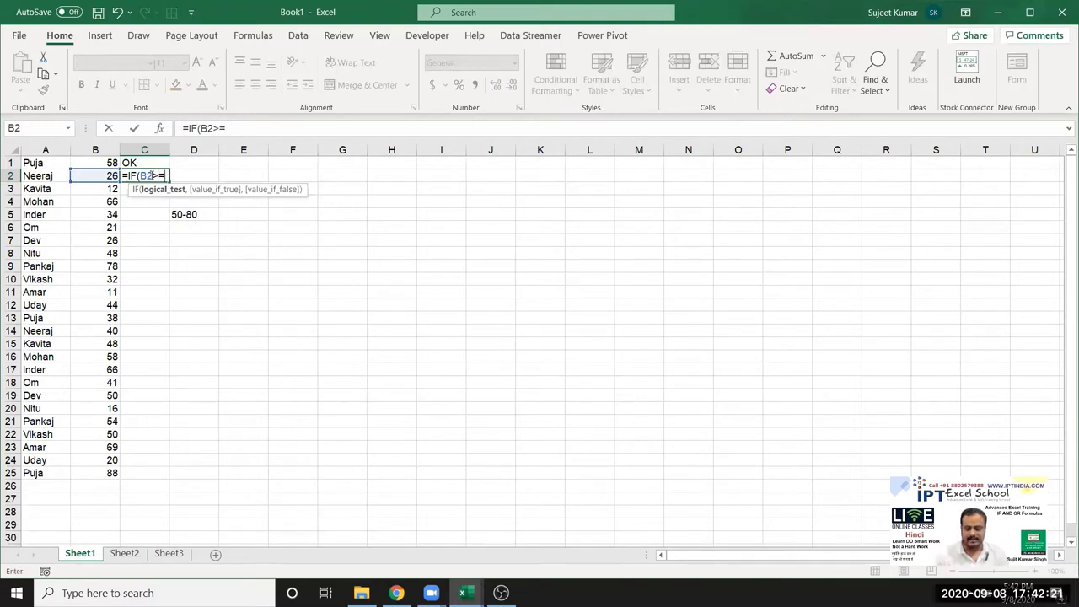
type("50,")
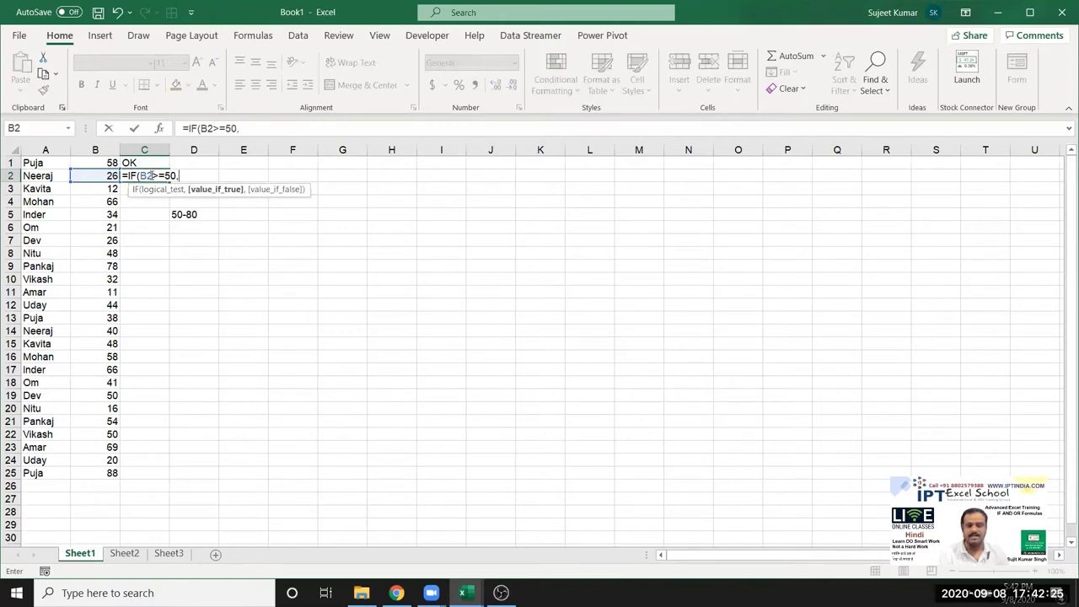
type("IF")
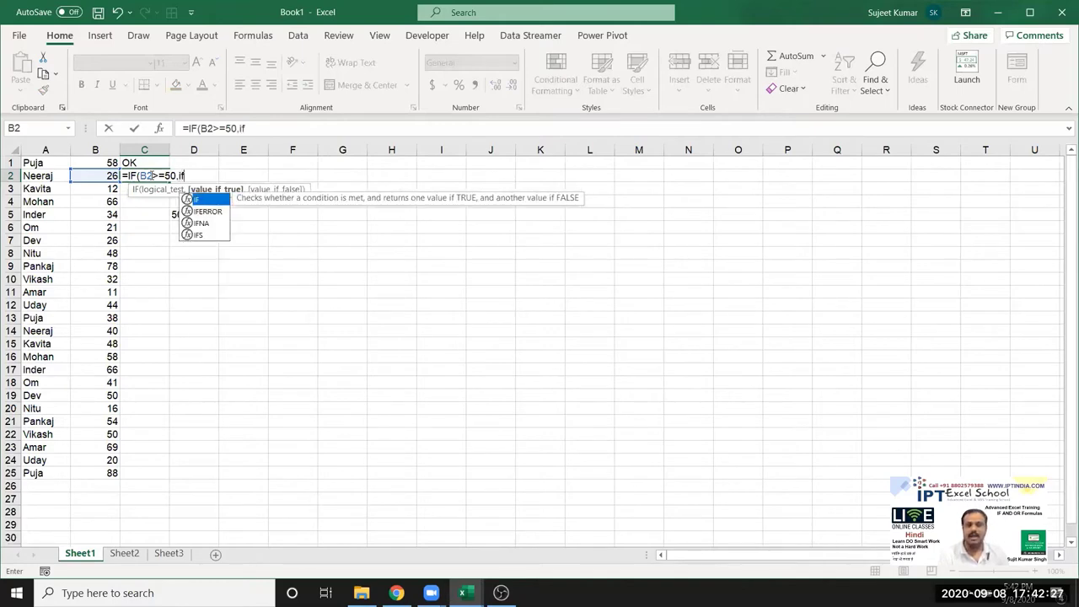
type("(")
key("Left")
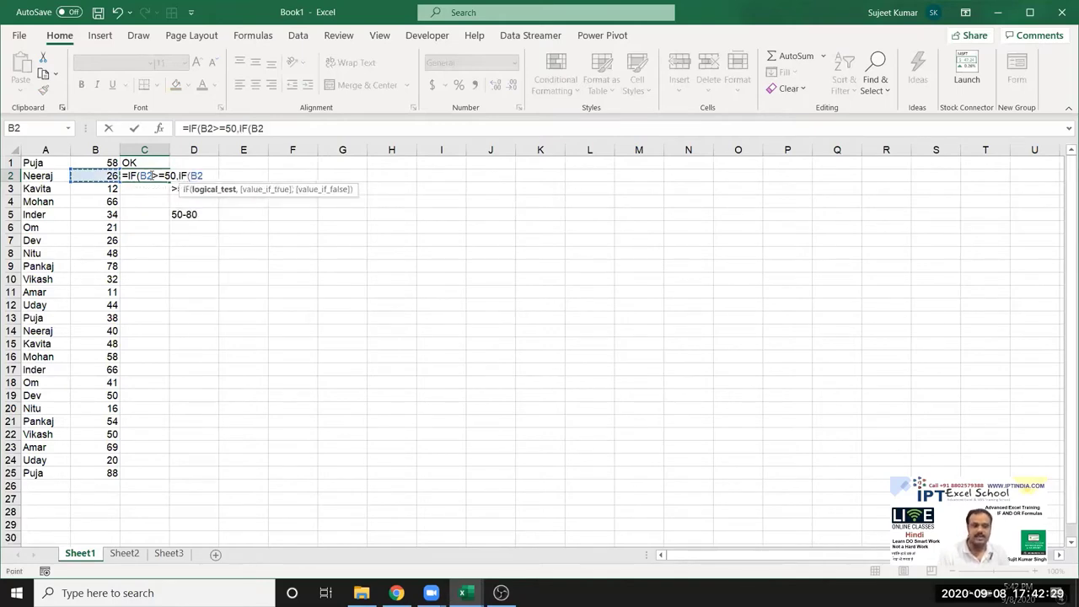
type("<=")
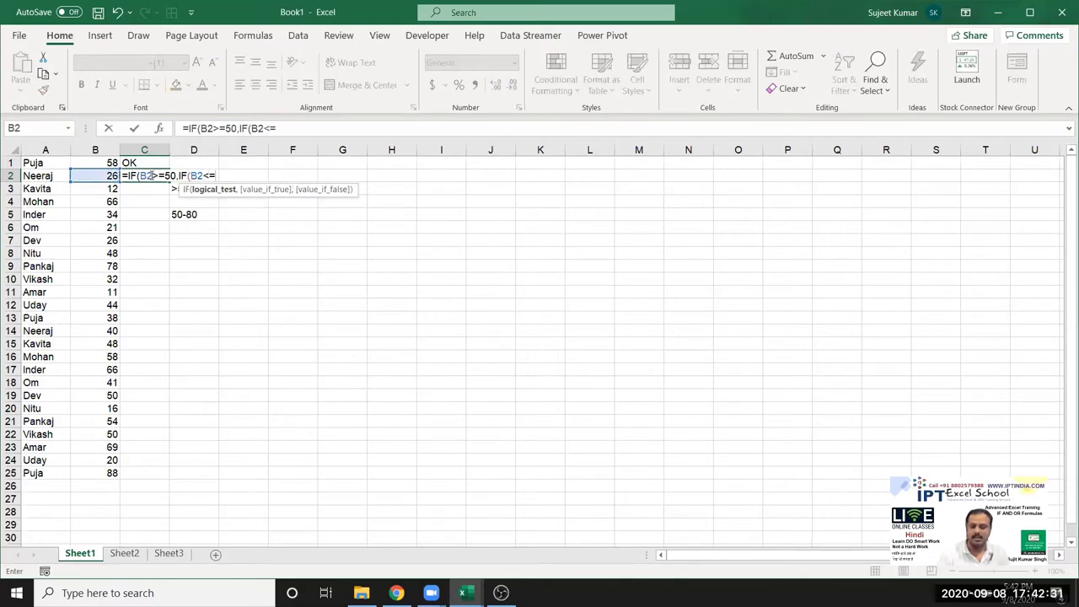
type("80")
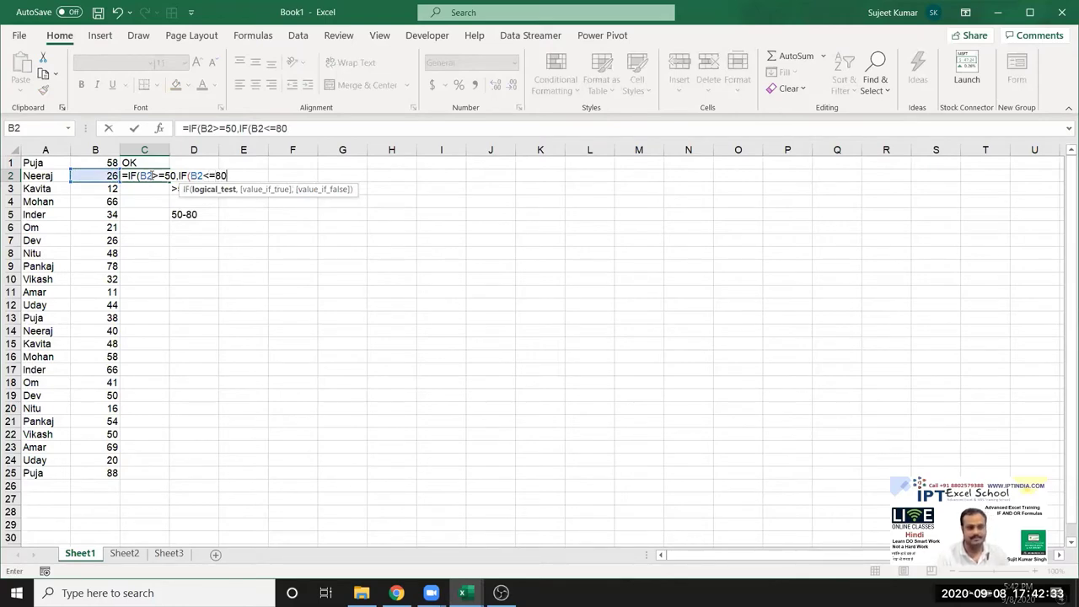
type(",\"O")
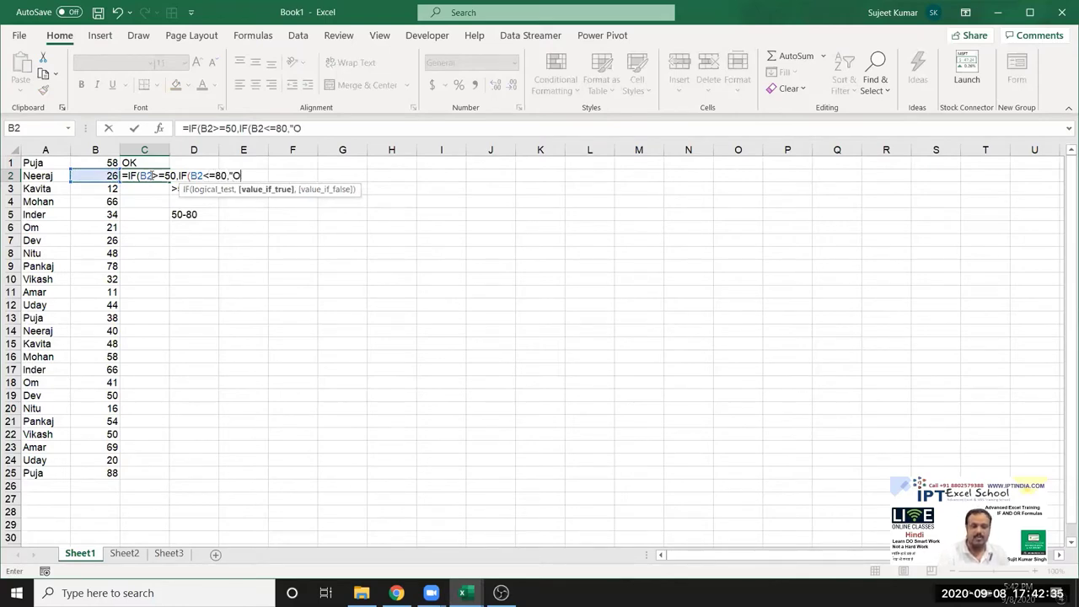
type("K\",\"")
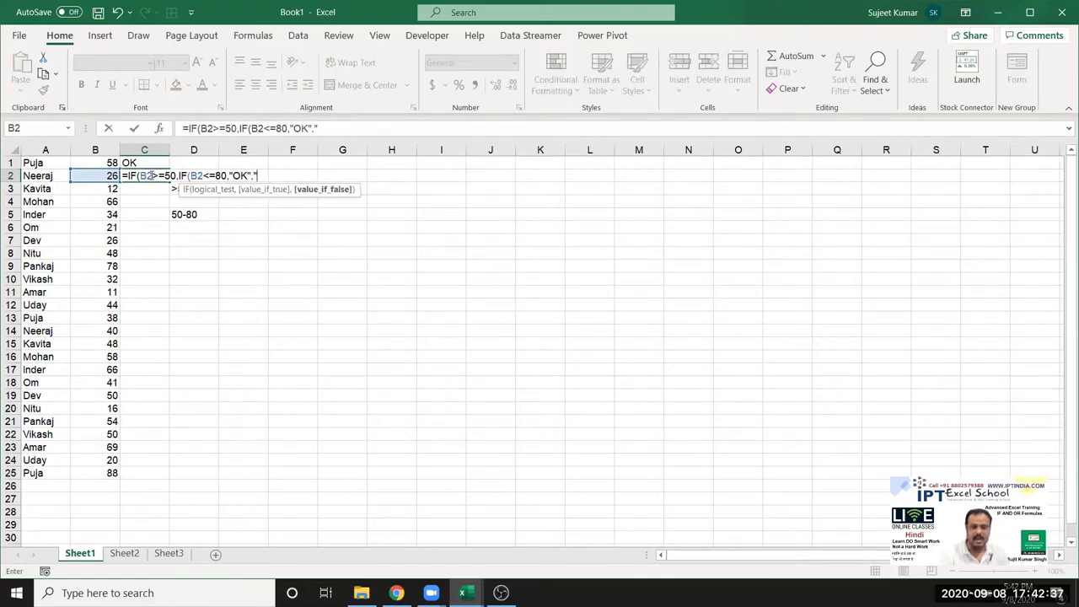
type("Pe")
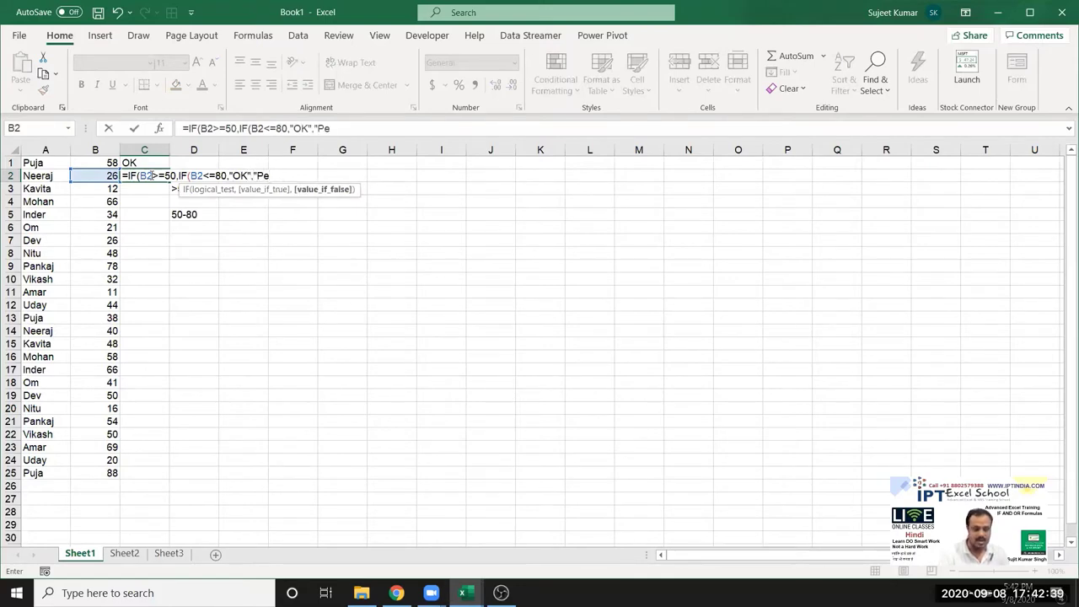
type("nding\"")
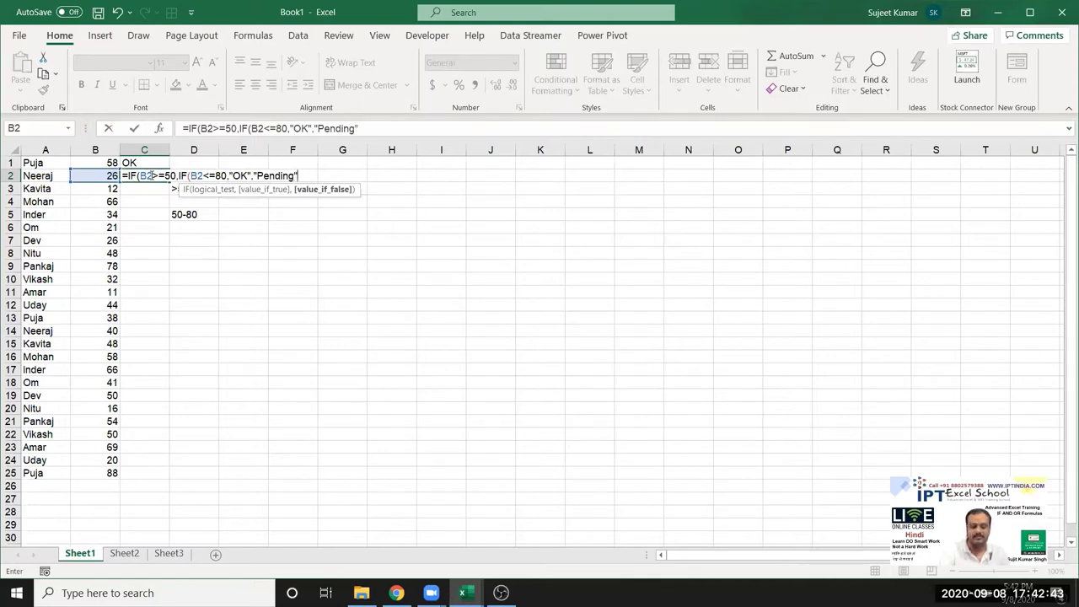
type(")")
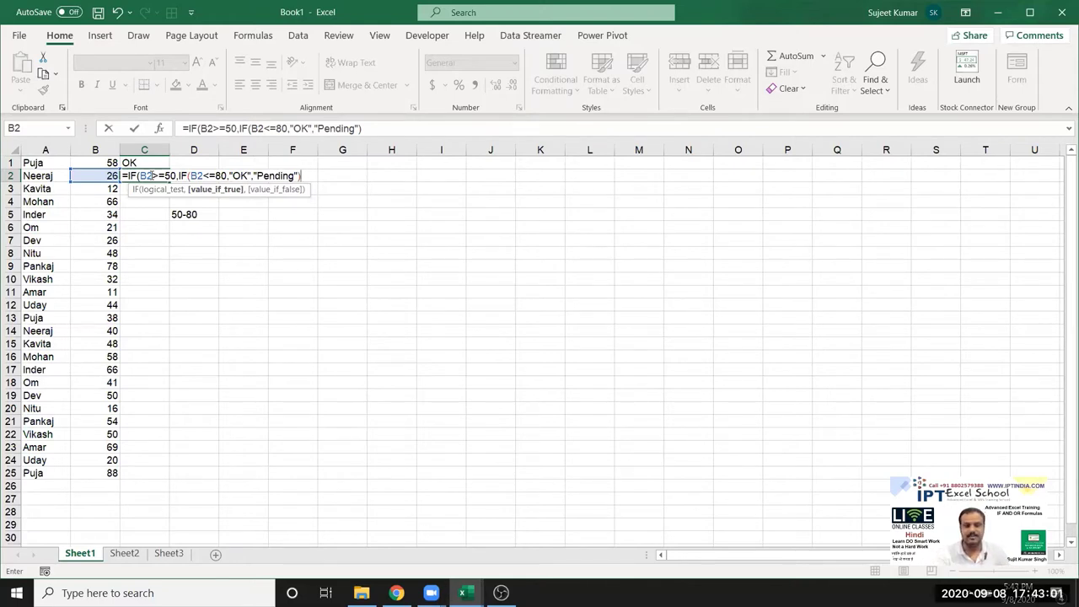
Close C2's formula with ,"Penind") and highlight the outer test, inner IF and inner condition.
type(",\"Pen")
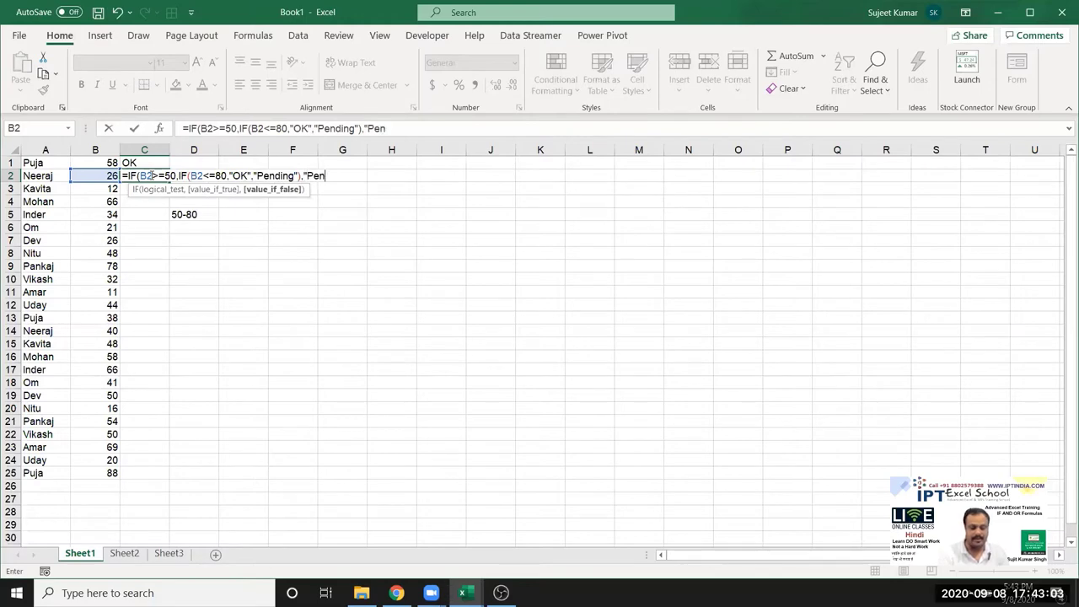
type("in")
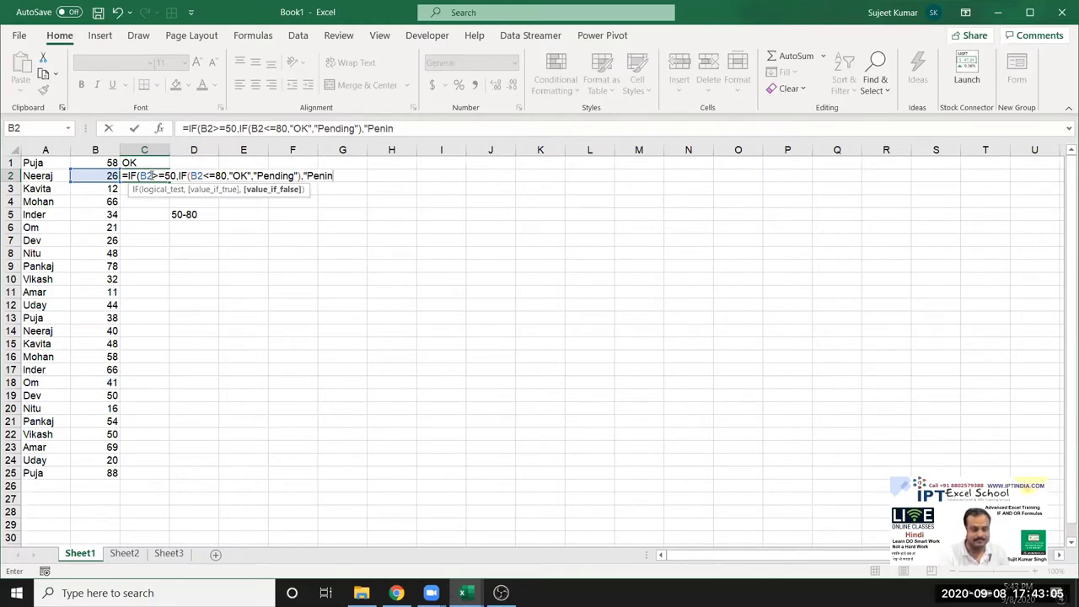
type("d\")")
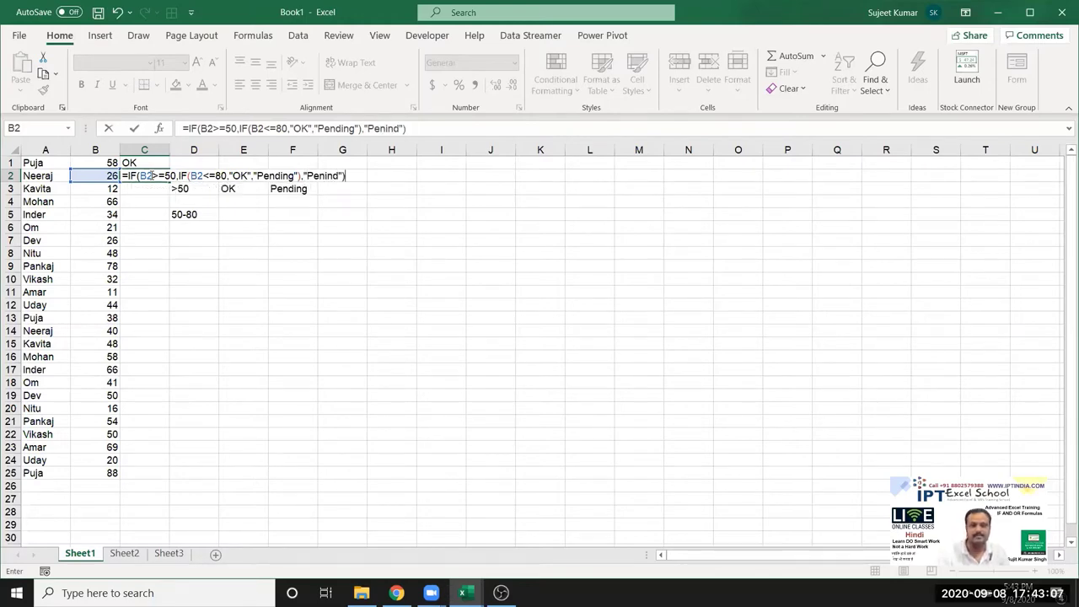
left_click(139, 176)
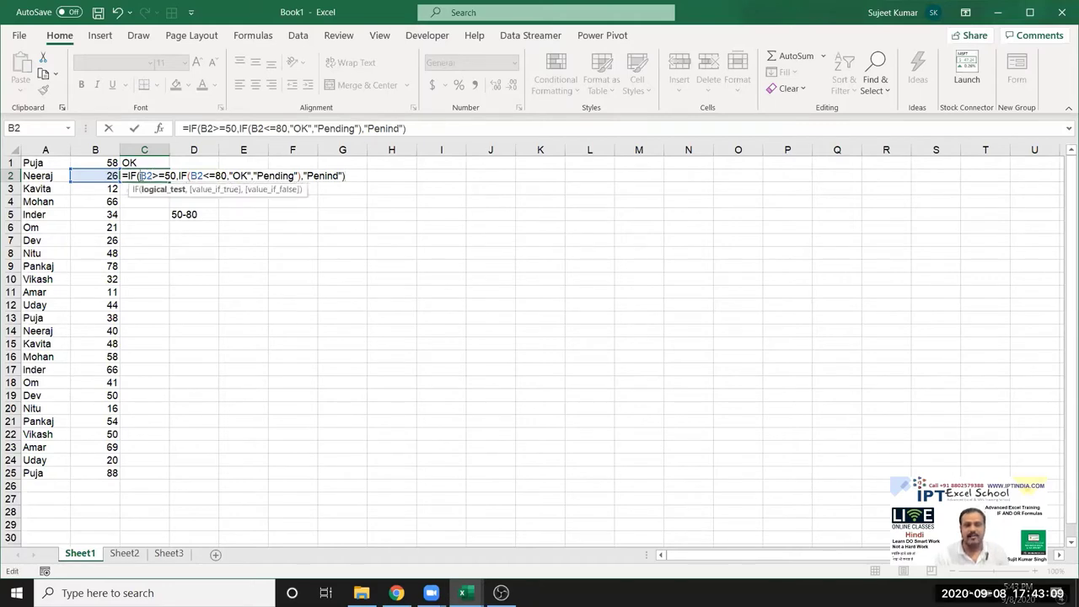
left_click_drag(140, 176, 175, 176)
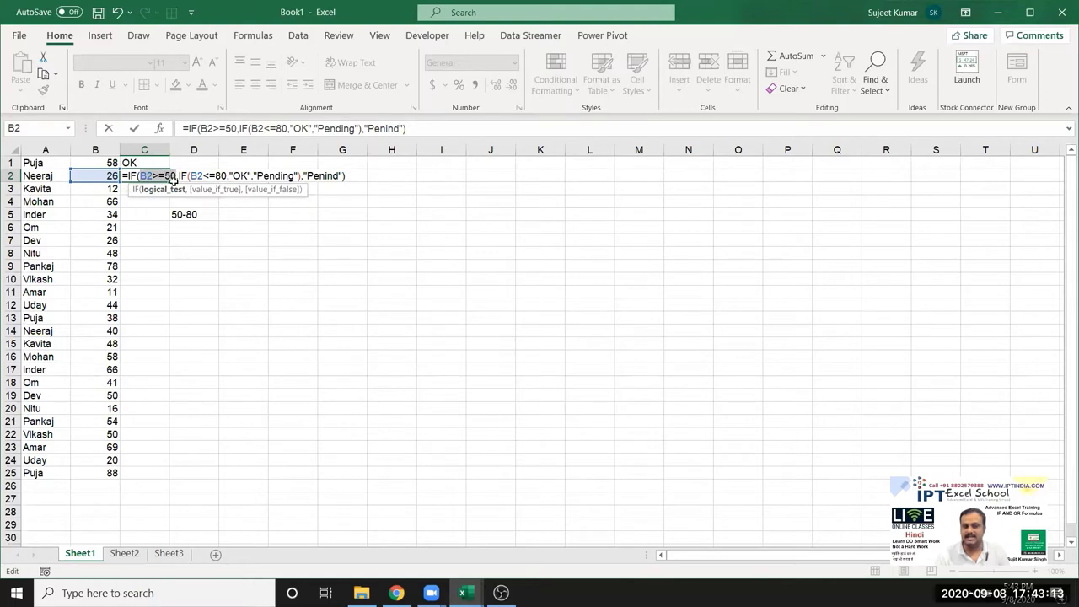
left_click_drag(179, 177, 301, 177)
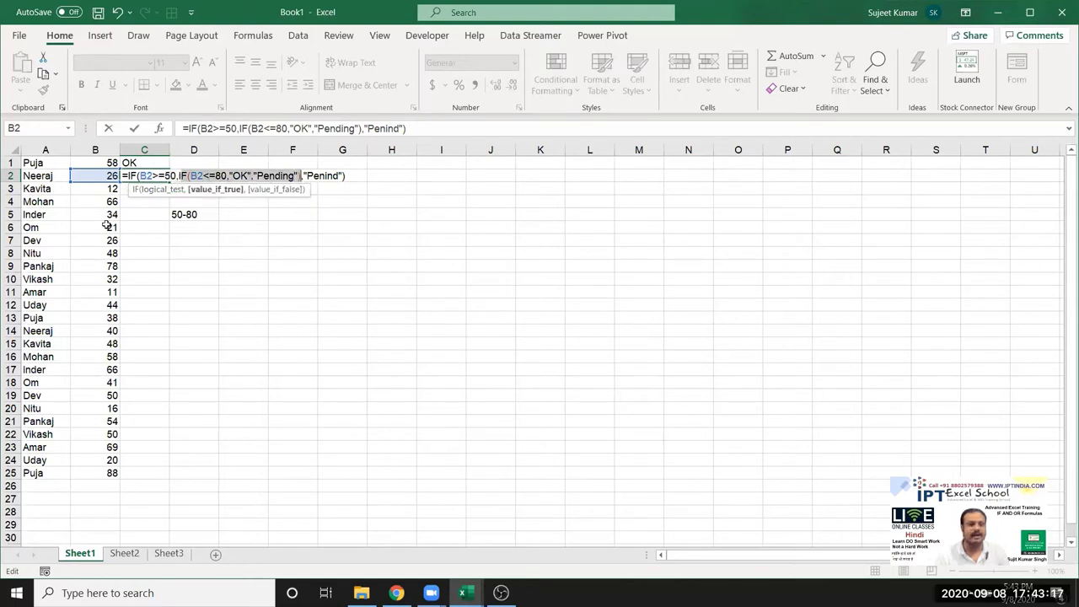
left_click(303, 176)
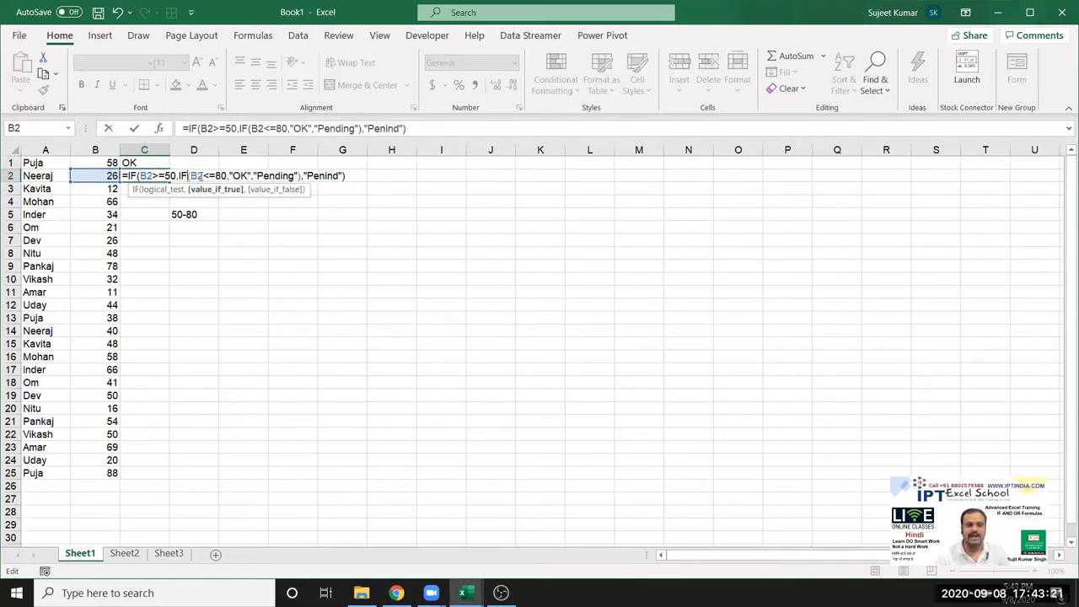
left_click_drag(189, 176, 239, 175)
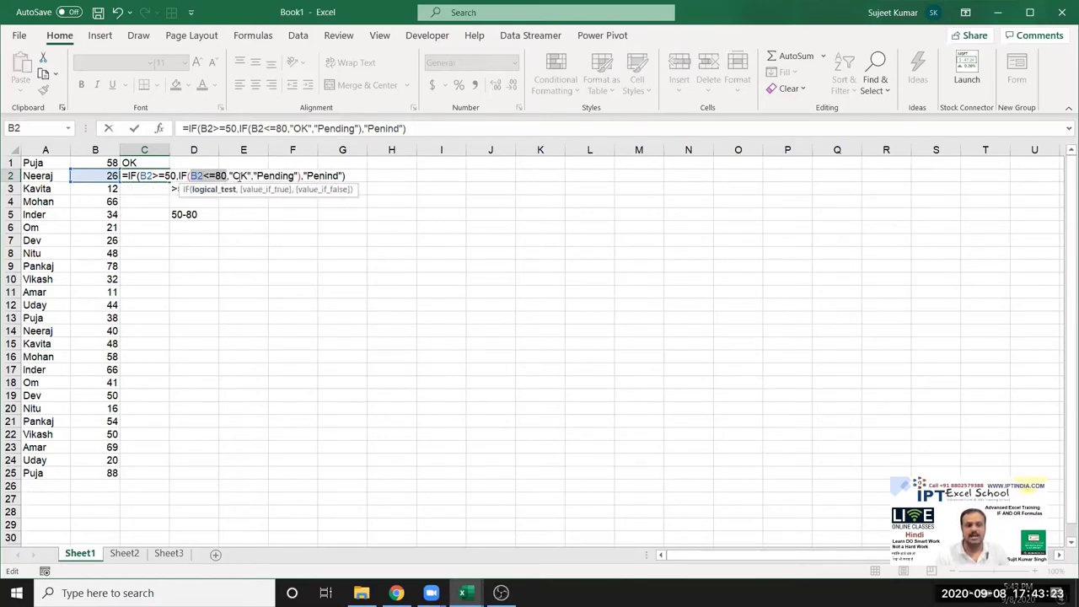
left_click(240, 175)
left_click(266, 175)
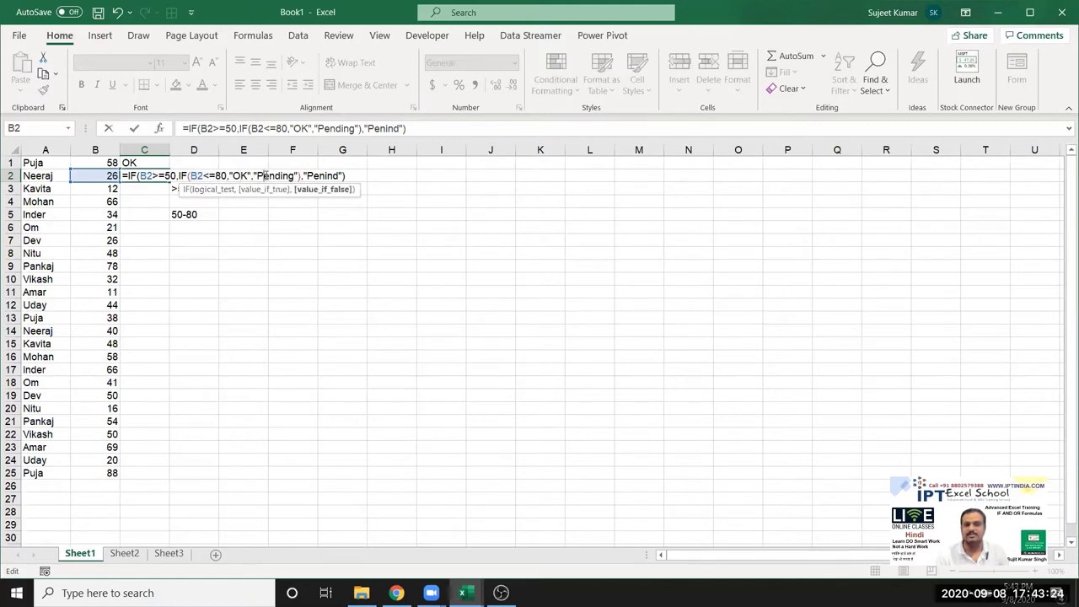
Correct Penind to Pending and commit =IF(B2>=50,IF(B2<=80,"OK","Pending"),"Pending") in C2.
left_click(338, 175)
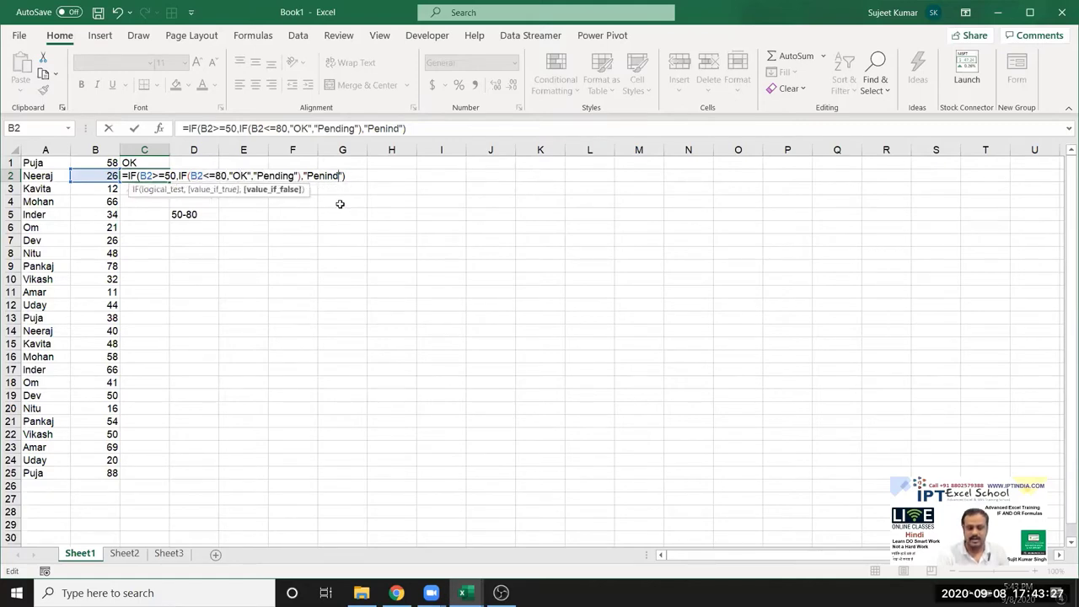
key("BackSpace")
key("BackSpace")
key("BackSpace")
type("di")
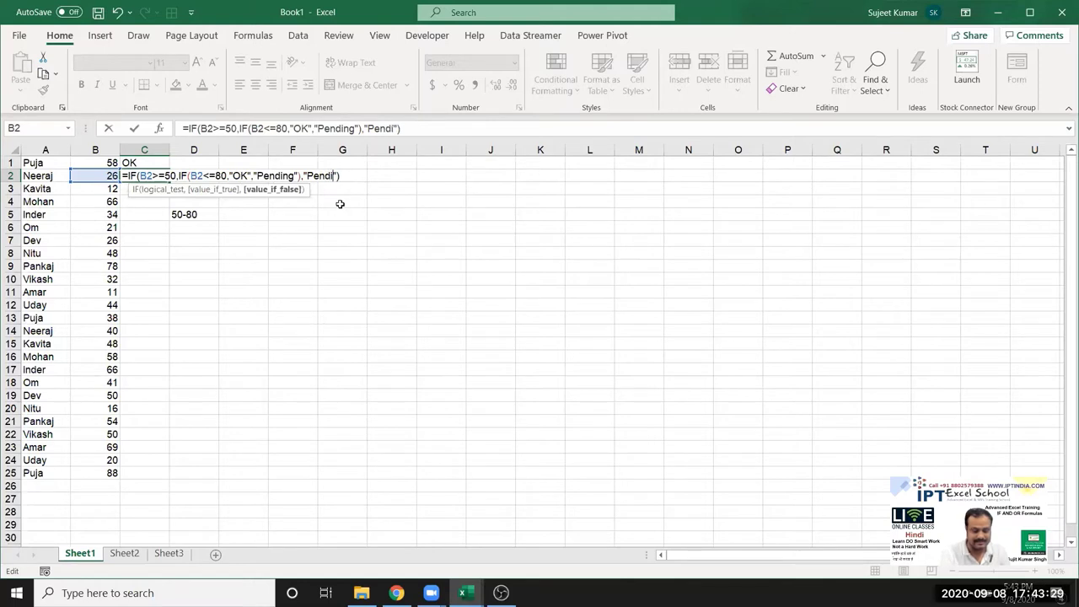
type("ng")
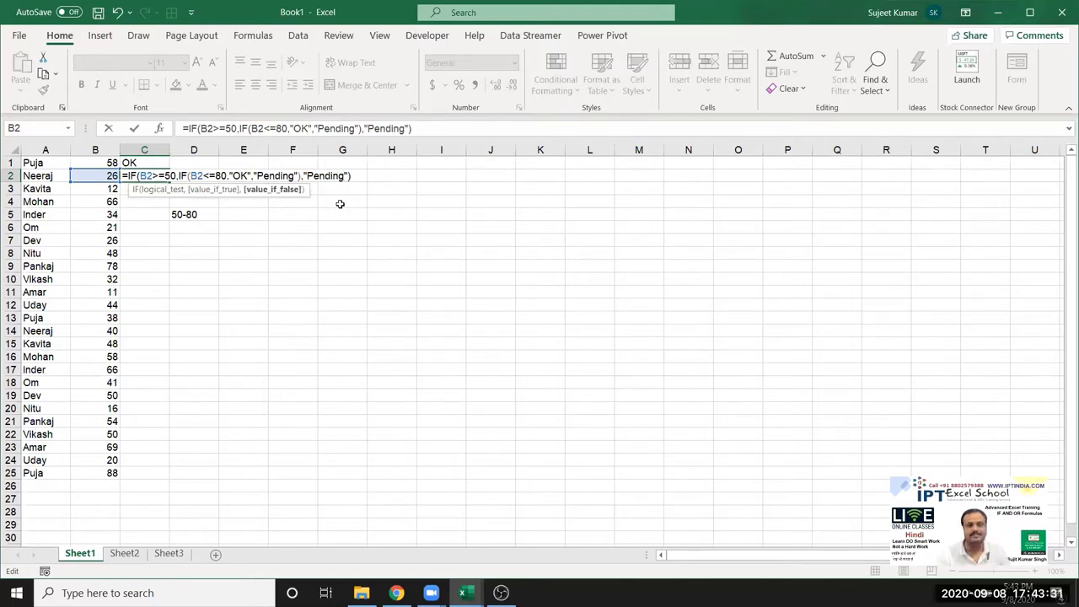
key("Return")
Fill C2's formula down to C25, then select and delete the copies below C2.
left_click(157, 177)
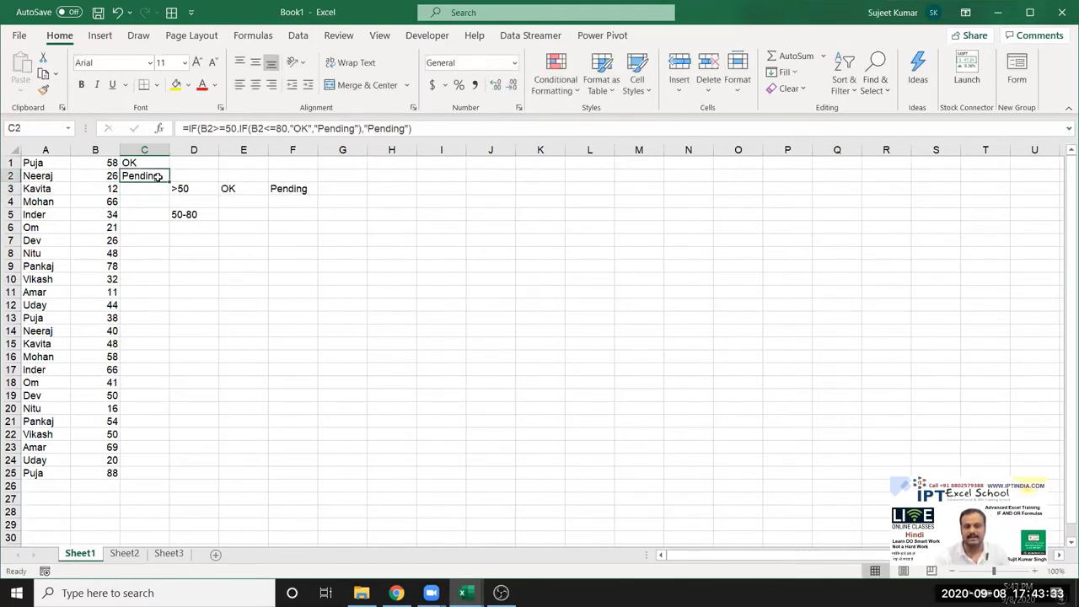
double_click(167, 183)
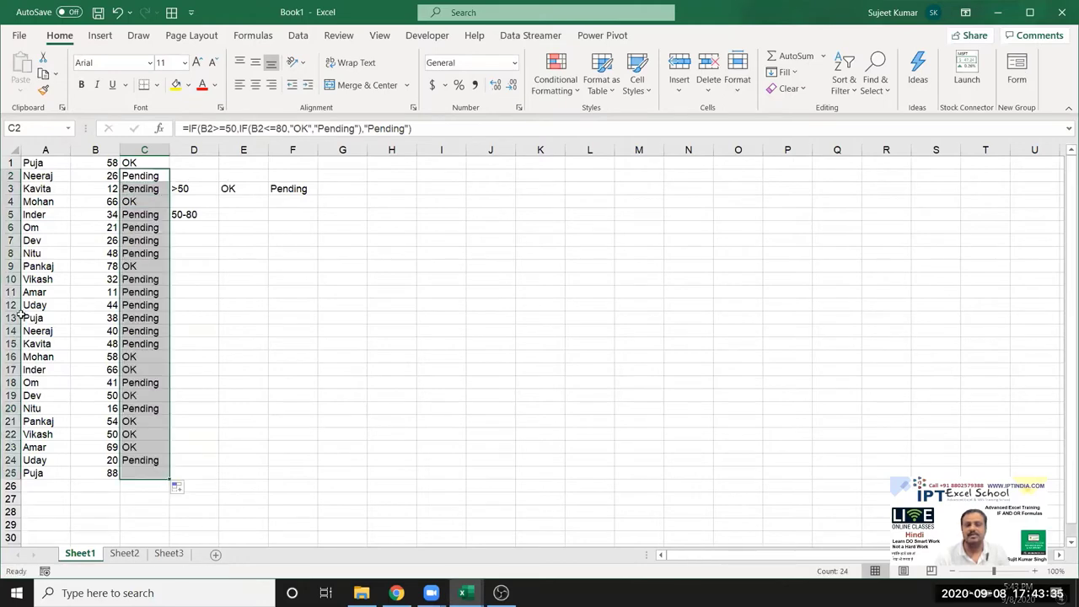
left_click(141, 189)
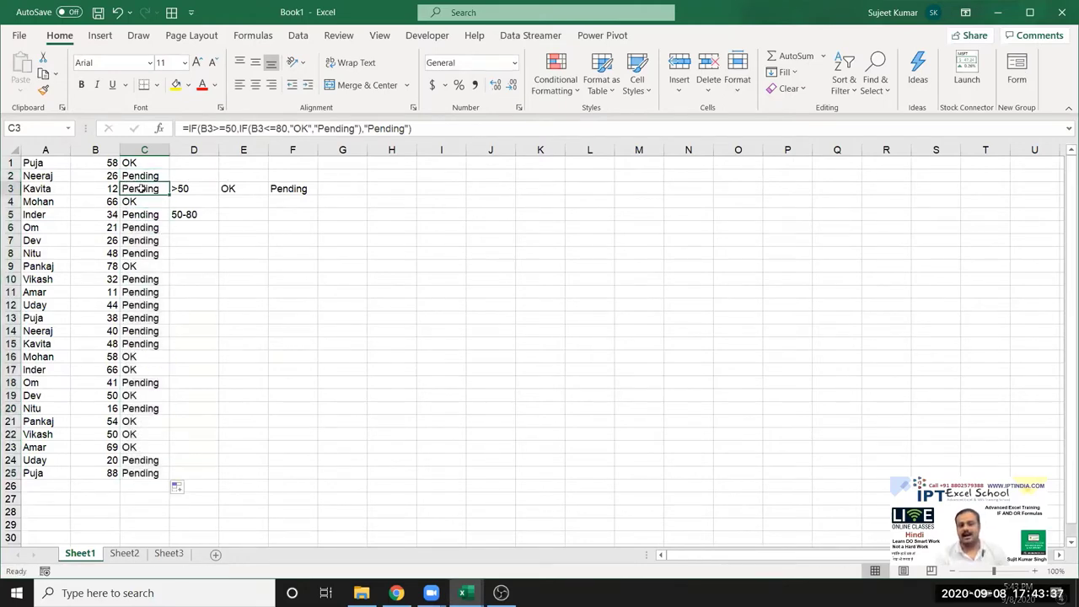
key("ctrl+shift+Down")
key("Delete")
Enter the AND test =AND(B3>=50,B3<=50) in C3.
key("Up")
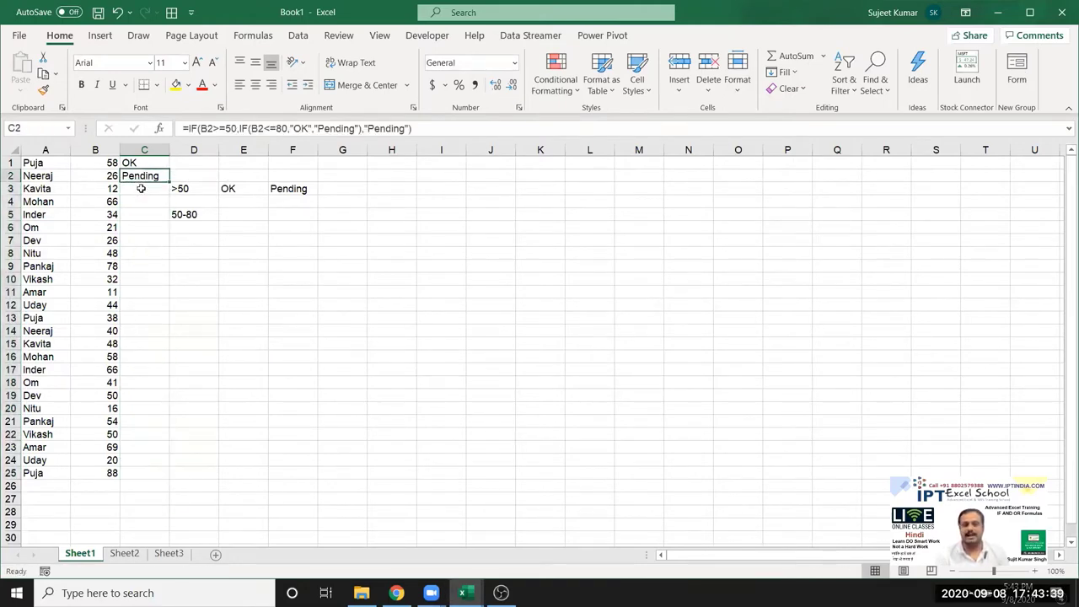
key("Down")
type("=")
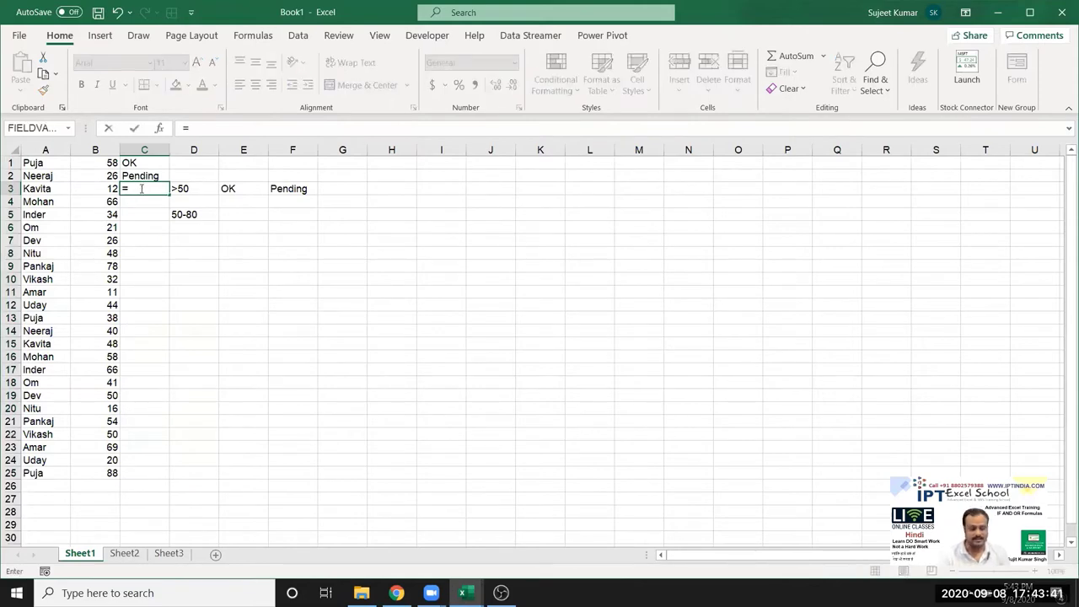
type("and")
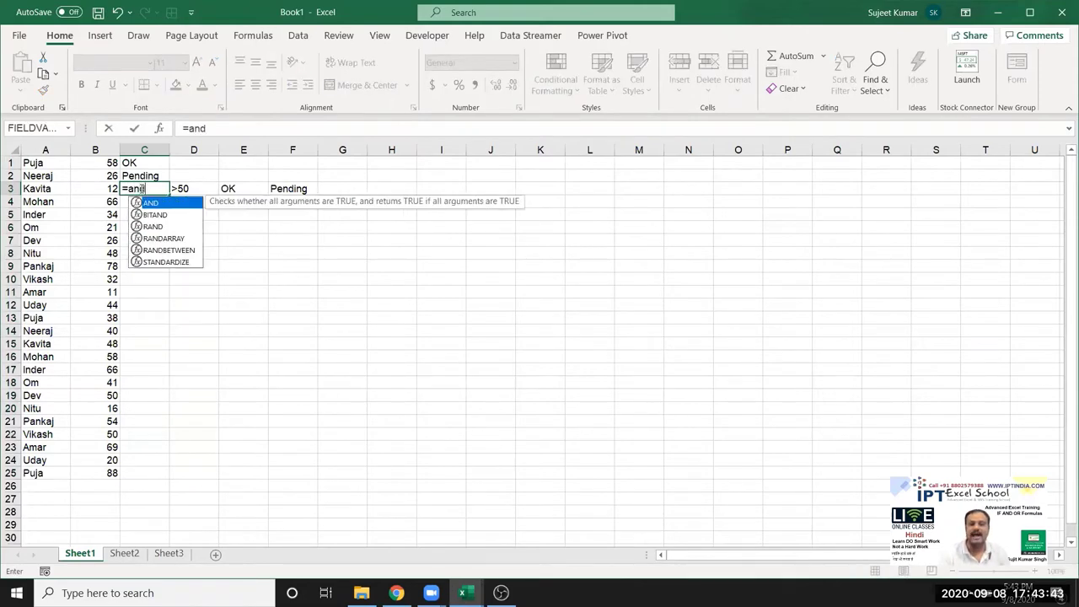
key("Tab")
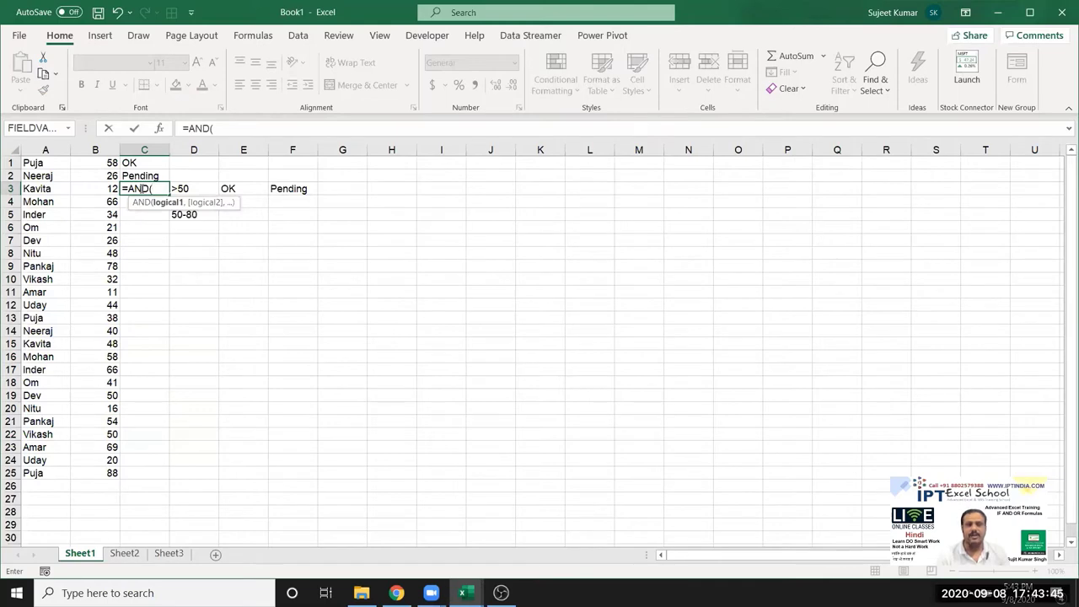
key("Left")
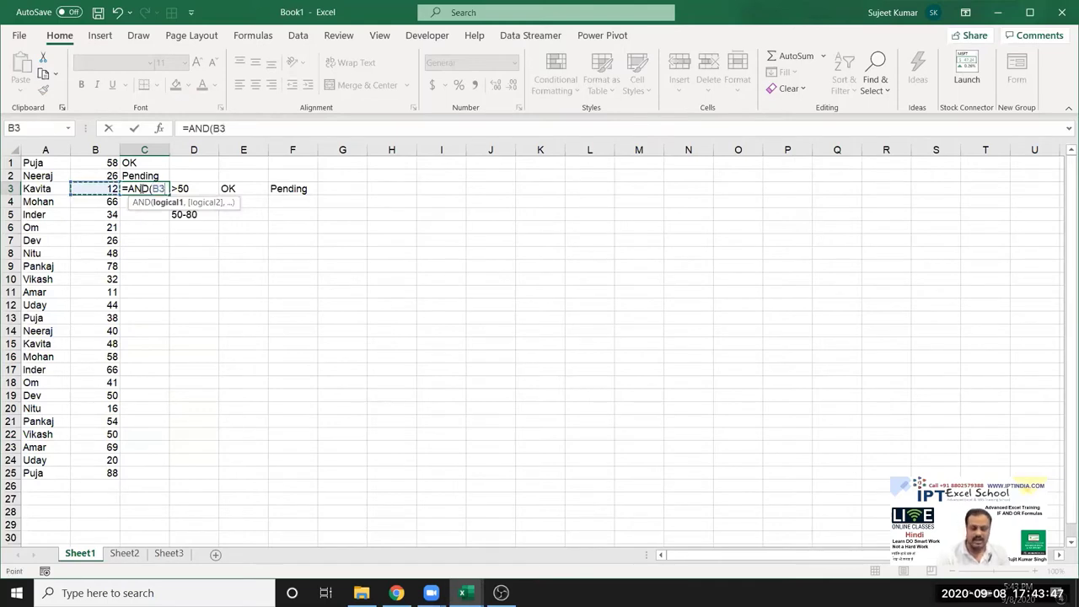
type(">=")
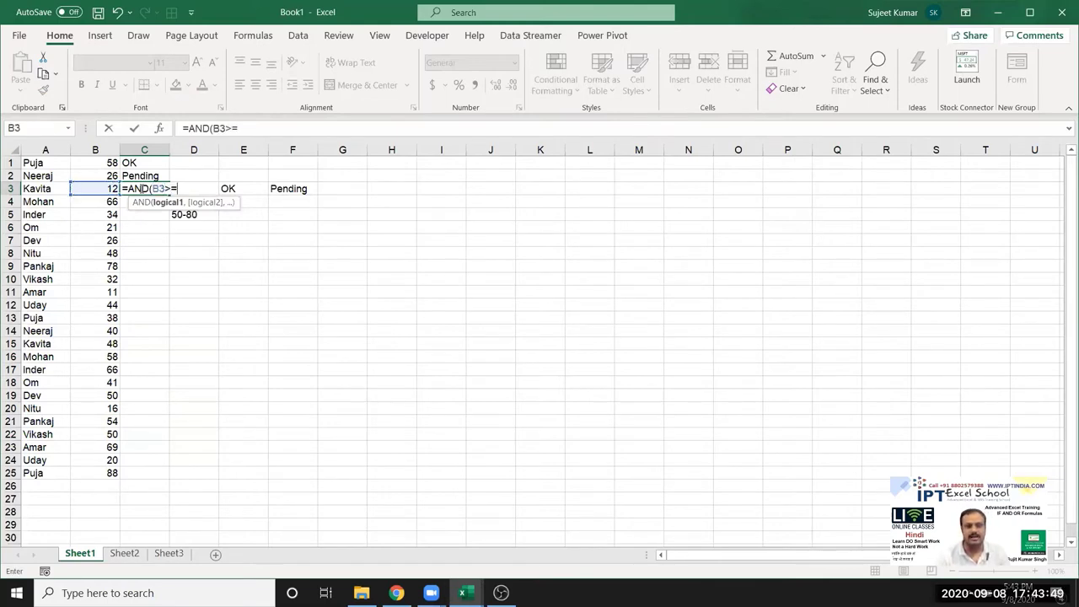
type("50")
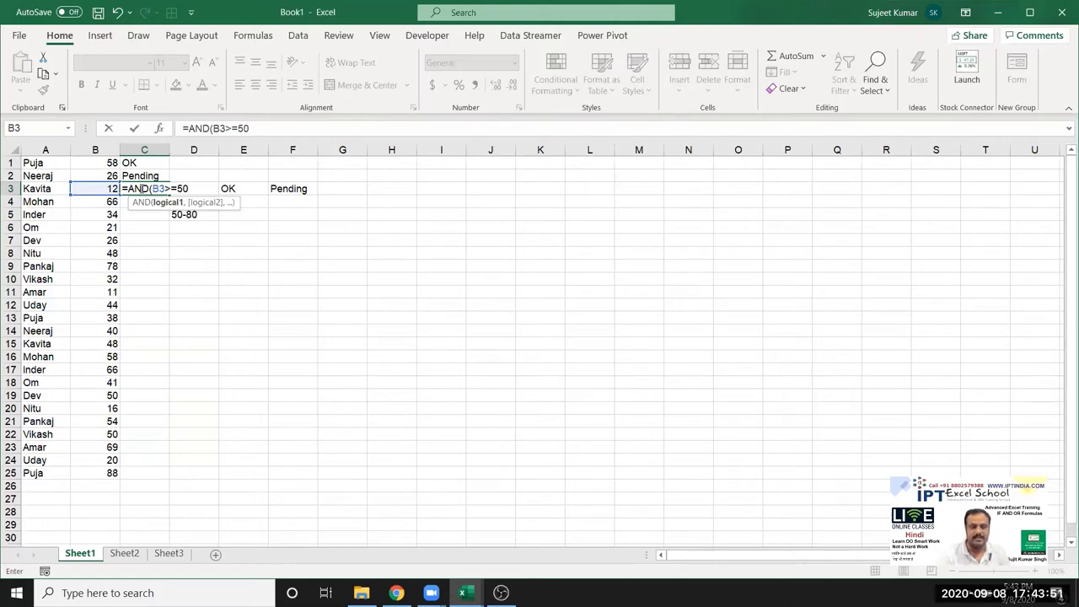
type(",")
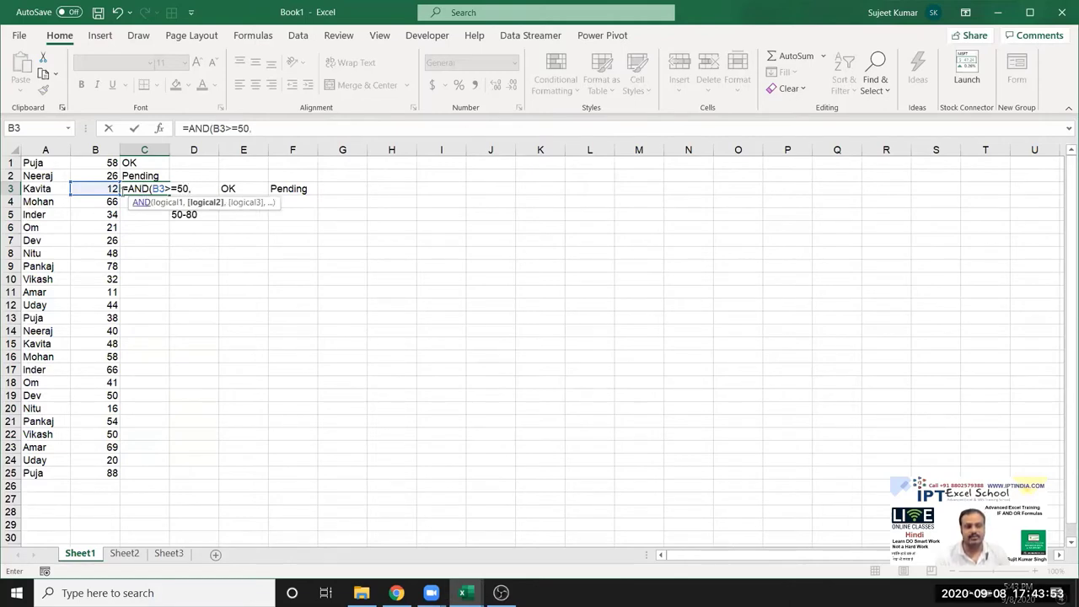
left_click(100, 186)
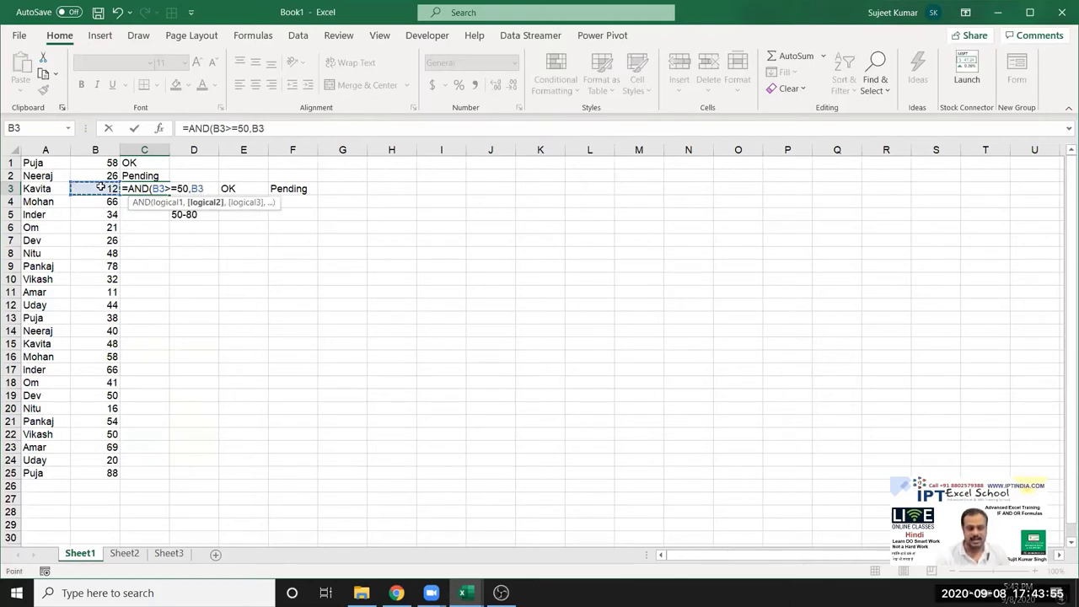
type("<=5")
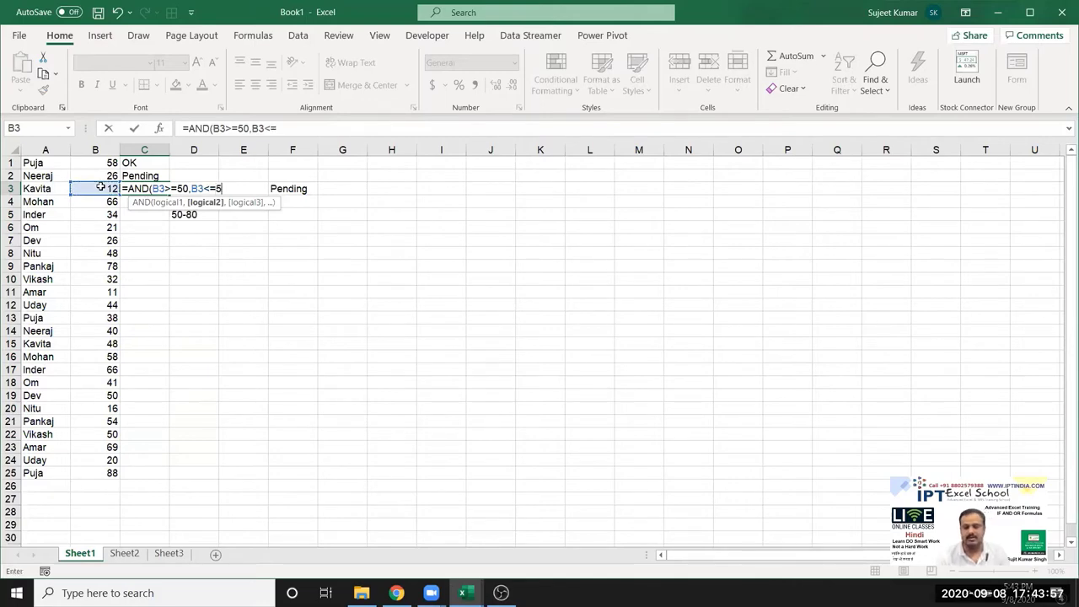
type("0)")
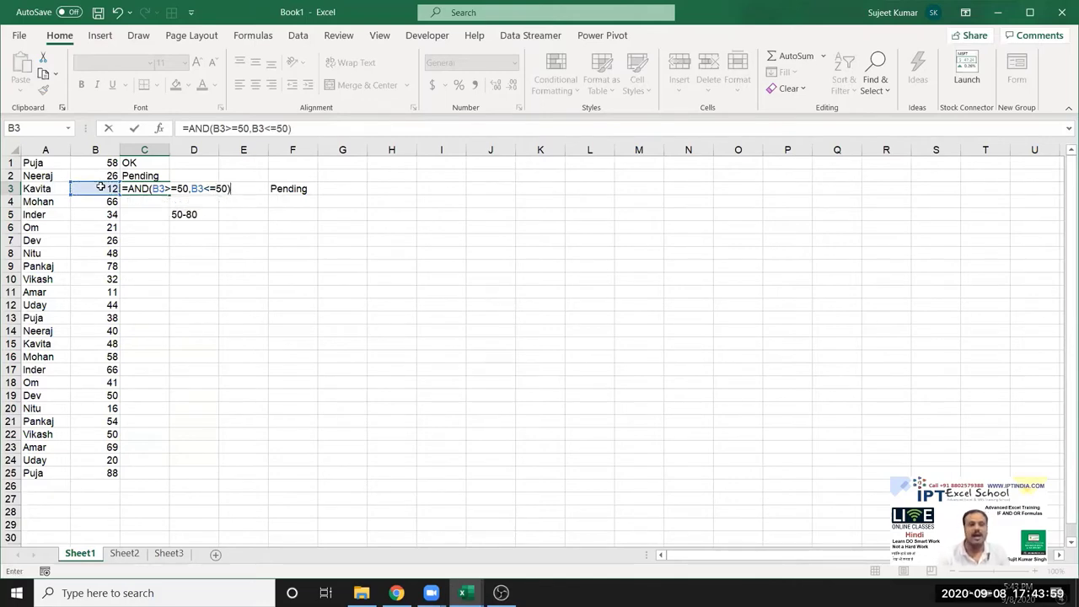
key("ctrl+Return")
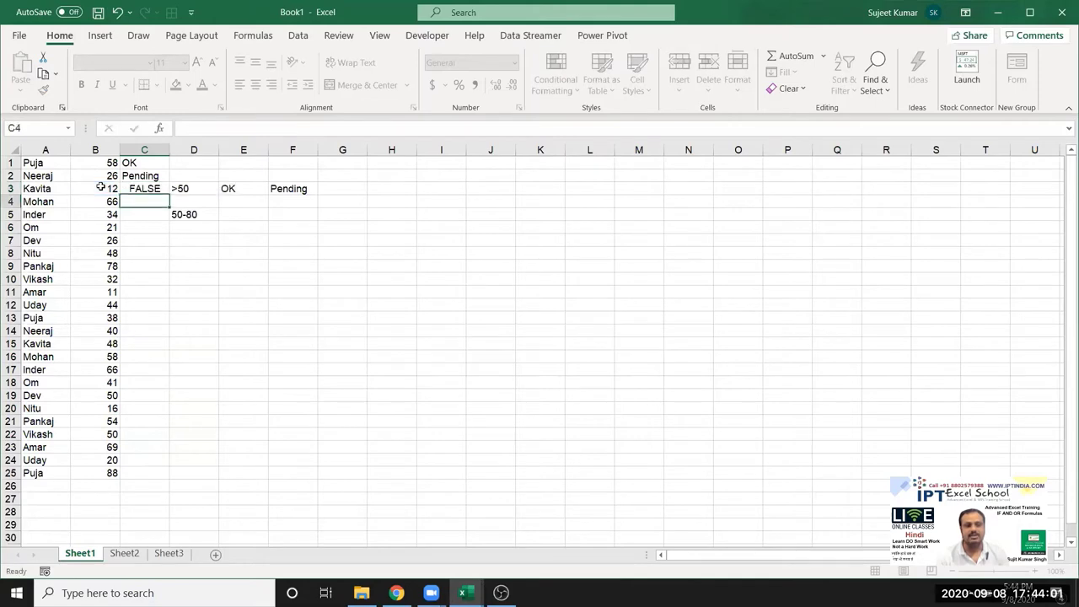
Correct the upper limit to 80 and fill =AND(B3>=50,B3<=80) down through C25.
double_click(169, 195)
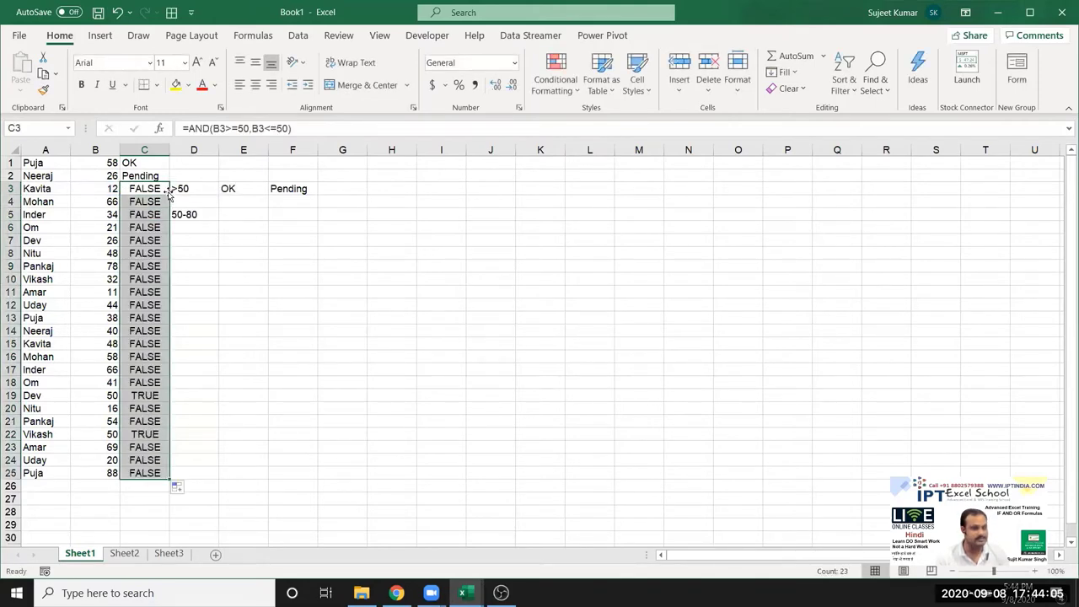
left_click(165, 190)
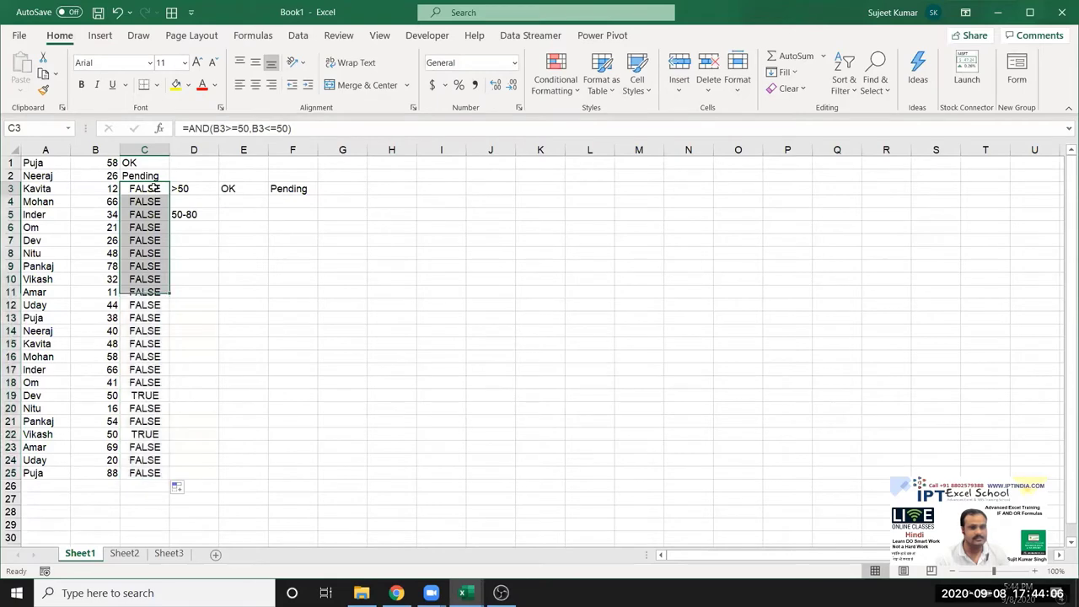
left_click(280, 128)
key("BackSpace")
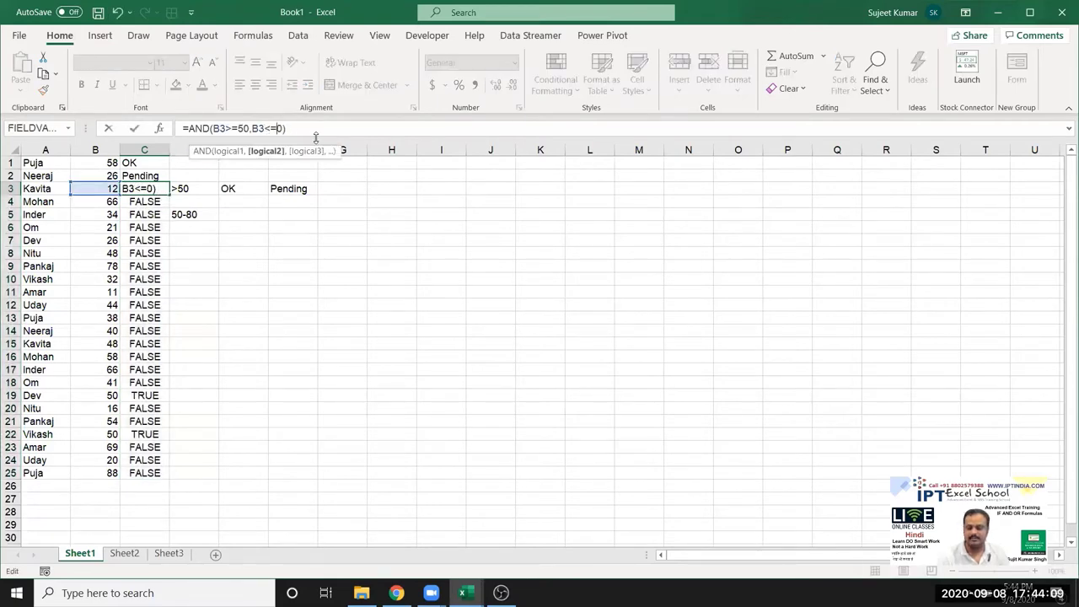
type("8")
key("ctrl+Return")
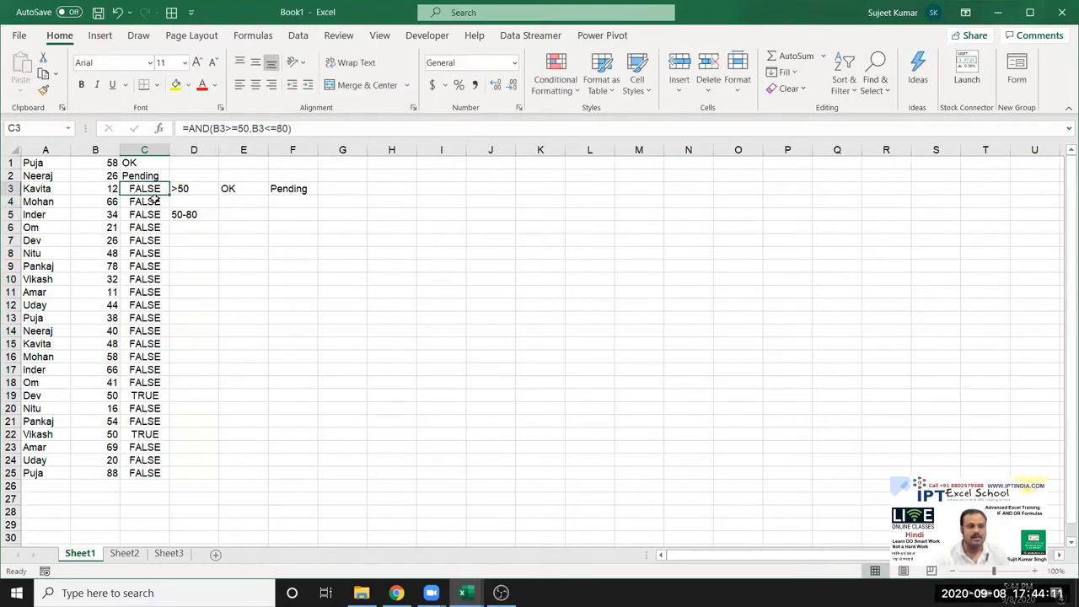
double_click(170, 196)
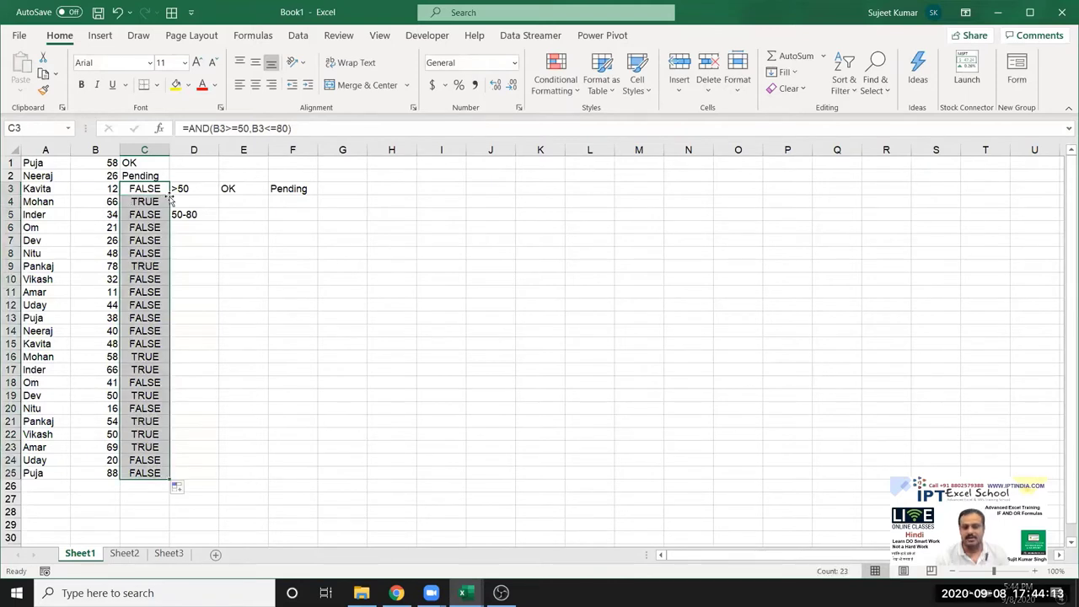
left_click(152, 192)
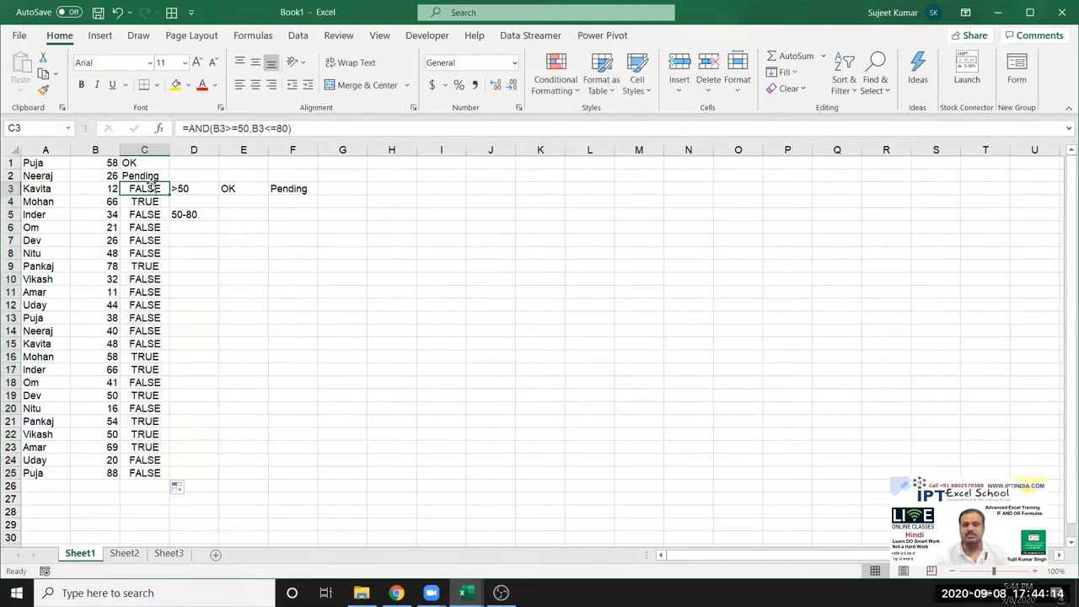
Wrap C3's AND test as =IF(AND(B3>=50,B3<=80),"OK","Pending") and fill it down through C25.
left_click(187, 128)
type("if")
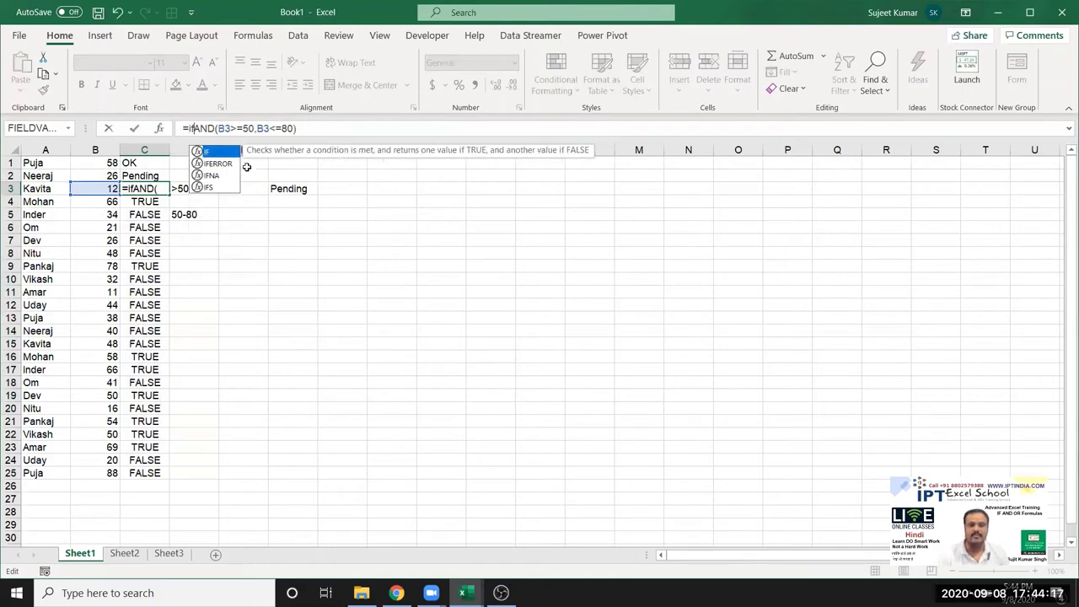
key("Tab")
left_click(373, 128)
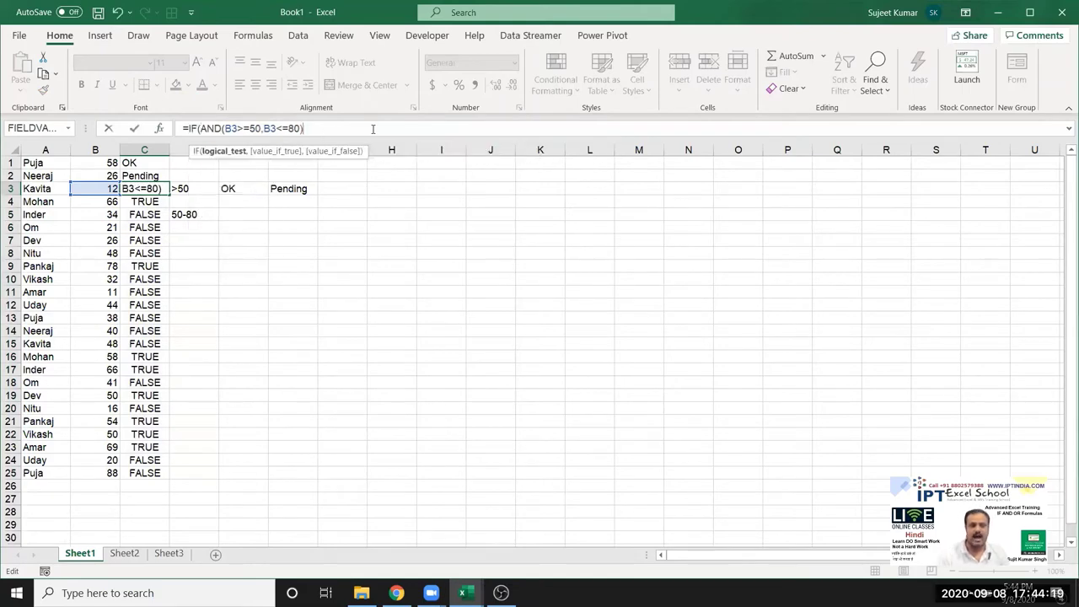
type(",\"O")
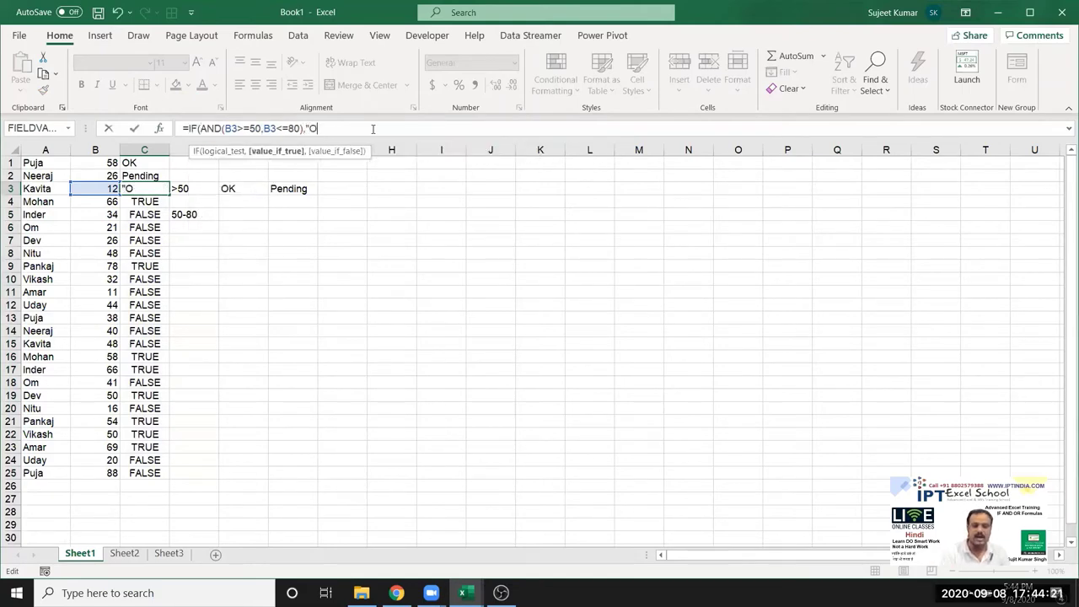
type("K\",\"P")
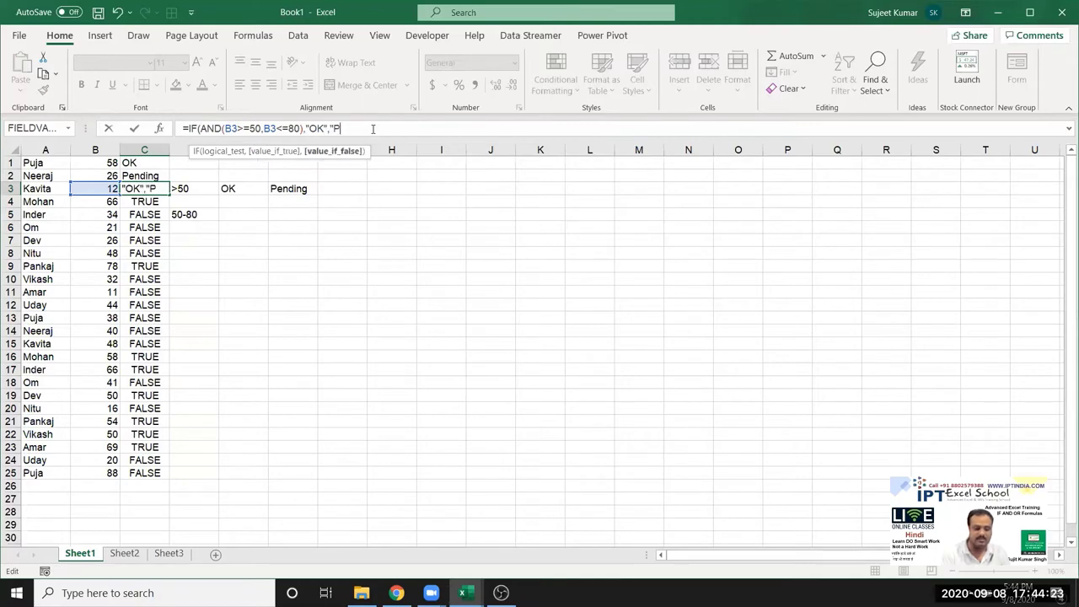
type("endi")
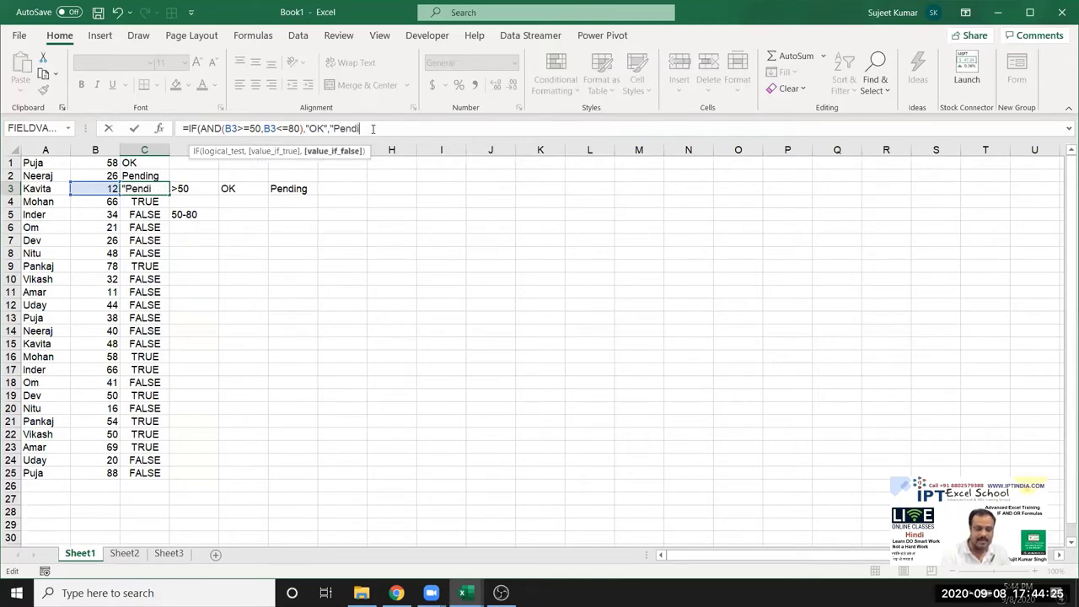
type("ng\")")
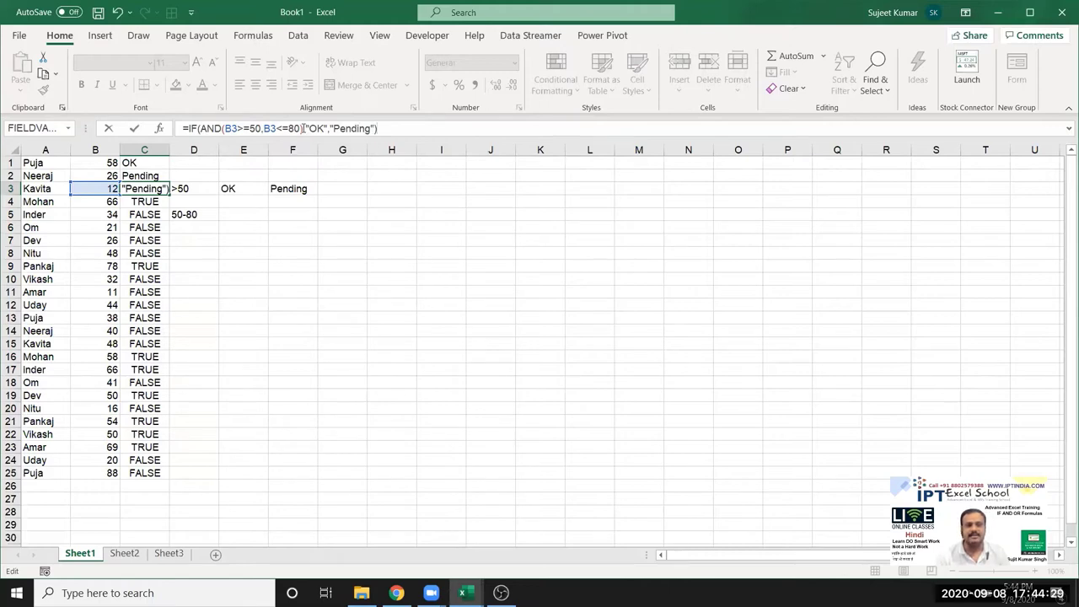
left_click_drag(303, 129, 199, 129)
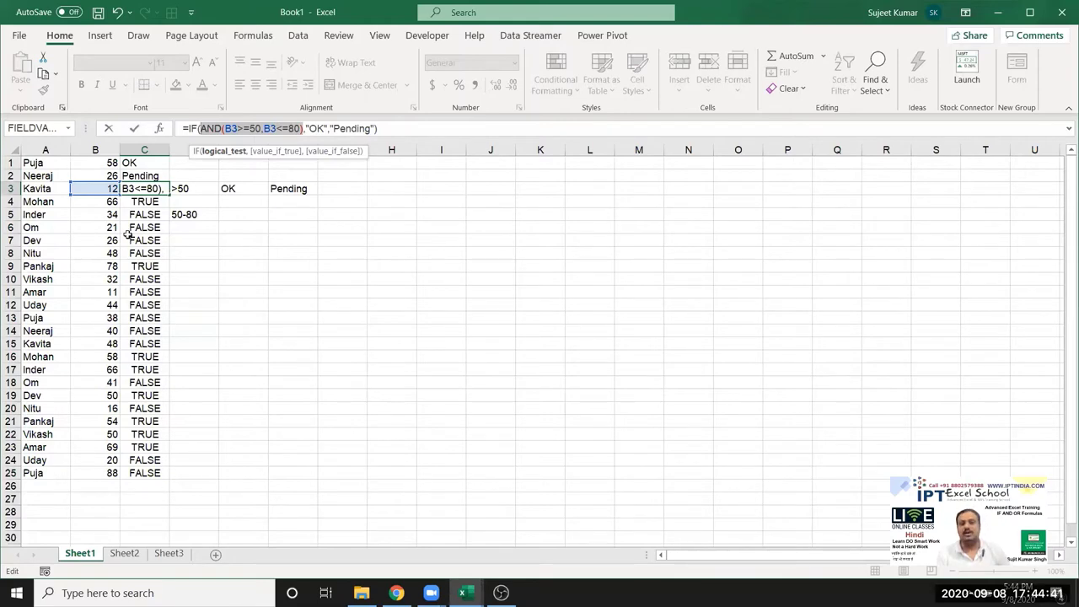
key("Return")
left_click(160, 190)
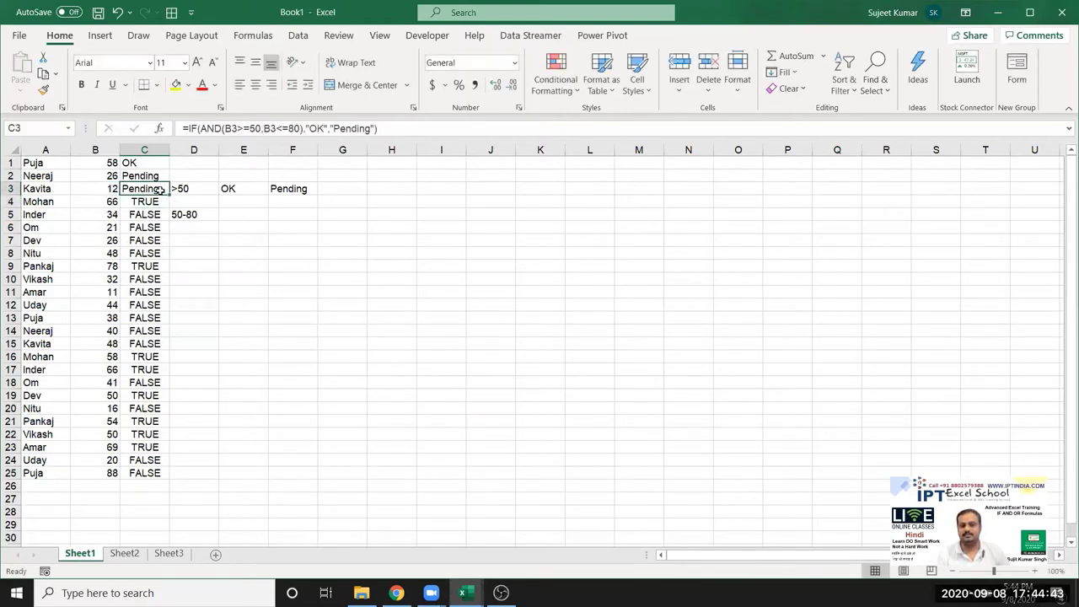
double_click(170, 195)
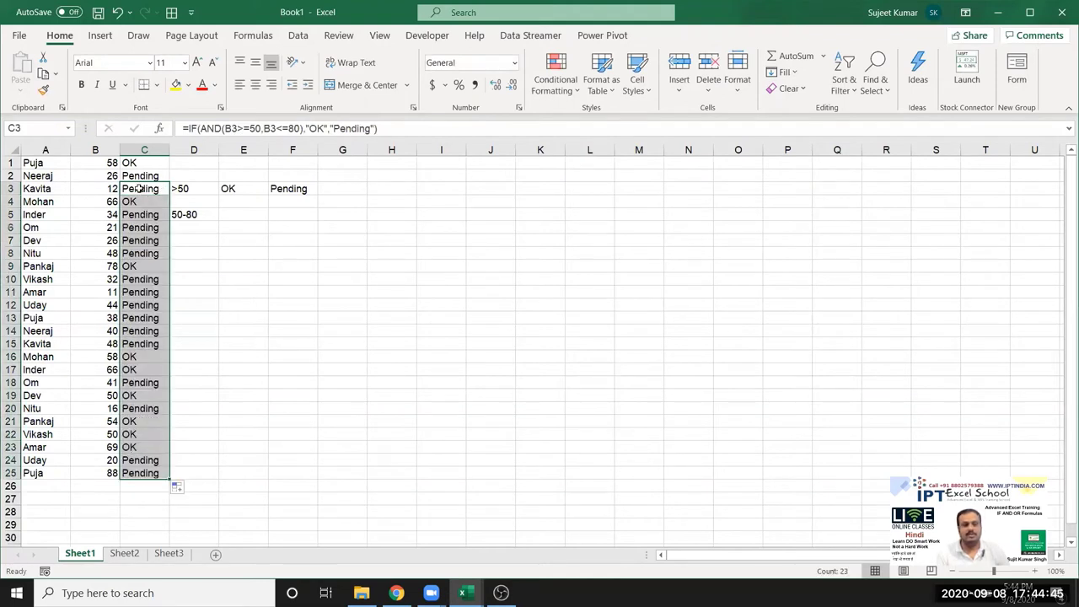
left_click(138, 189)
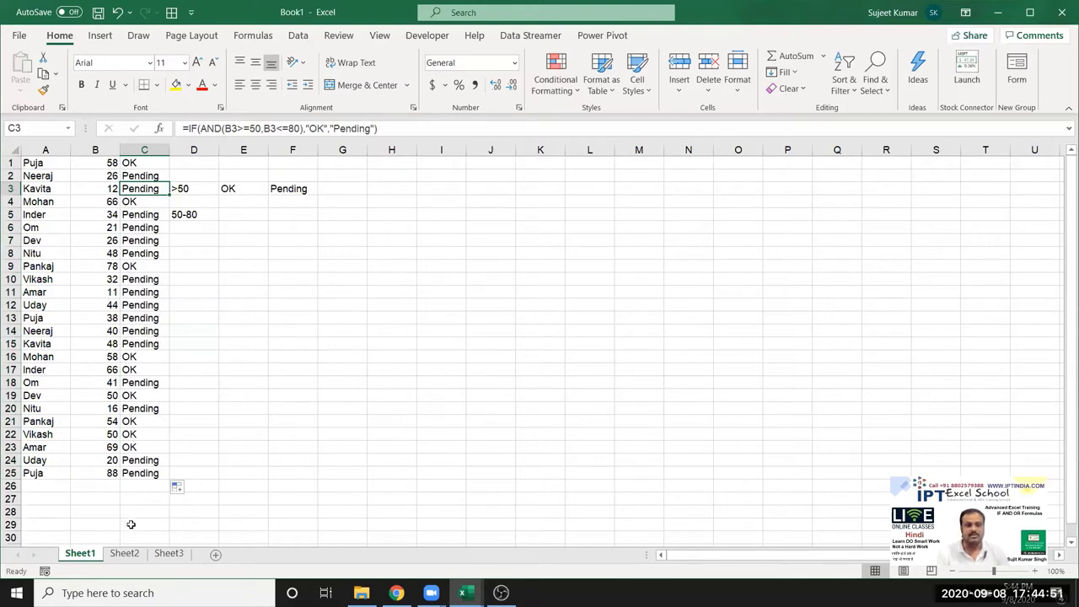
On Sheet2, add the heading Name in A1 and subject headings S-1 to S-5 across B1:F1.
left_click(126, 554)
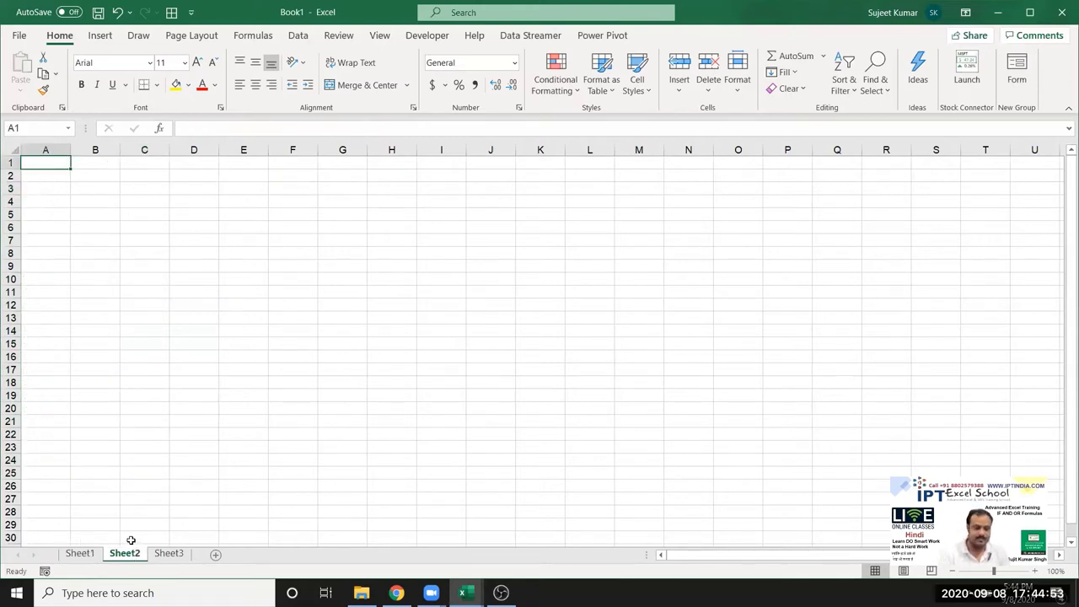
type("Name")
key("Return")
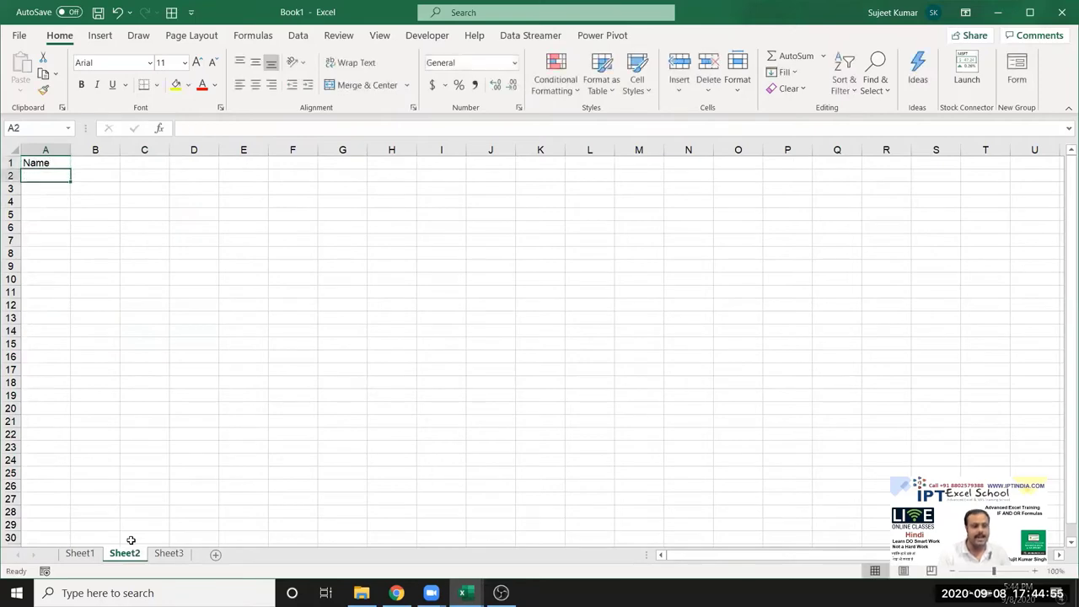
key("Up")
key("Right")
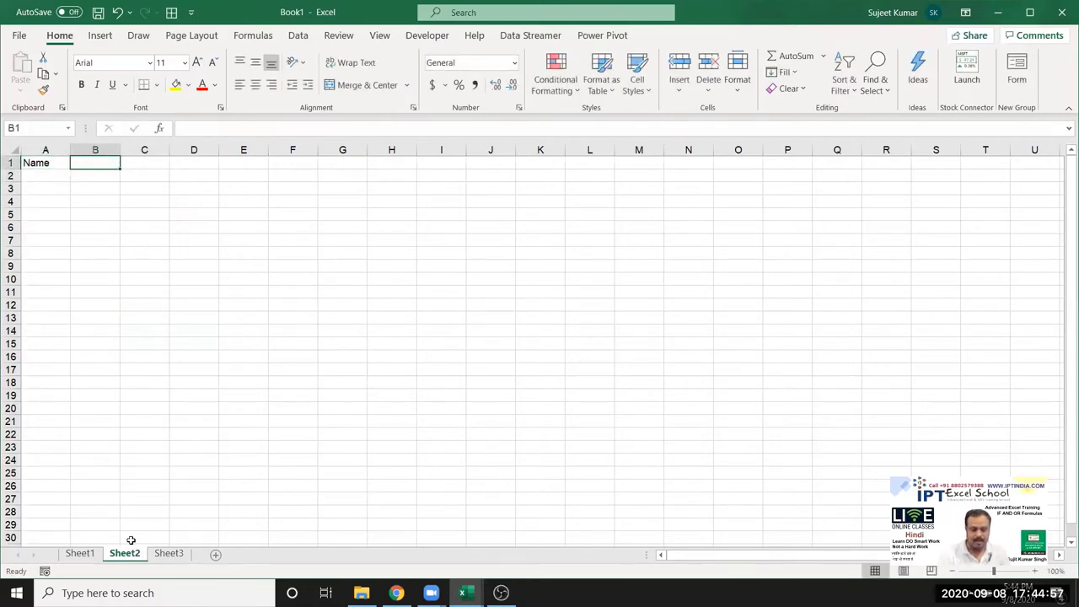
type("S-1")
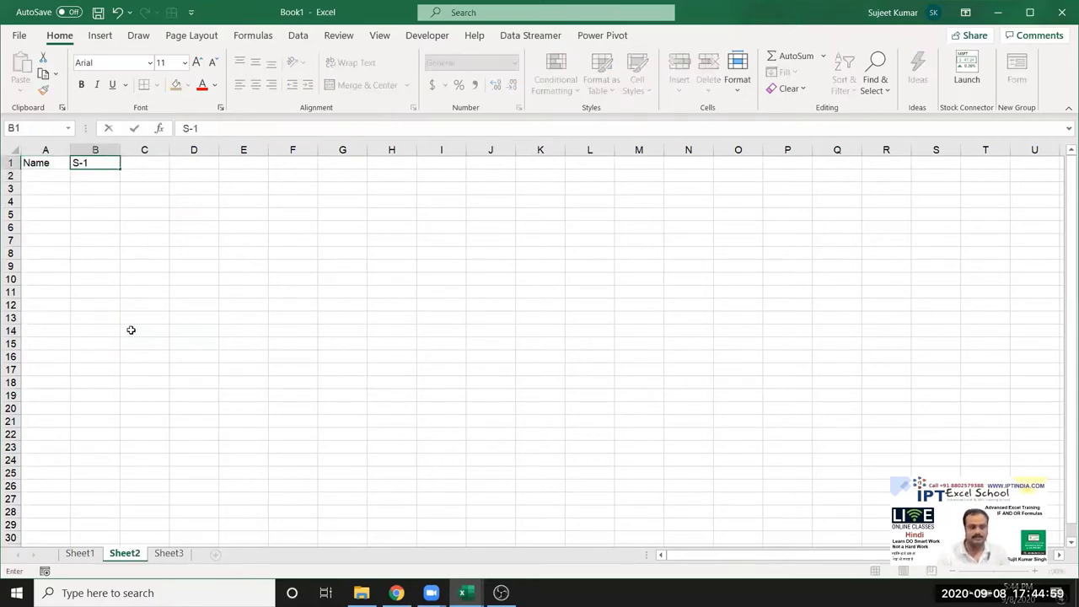
left_click(149, 295)
left_click(101, 165)
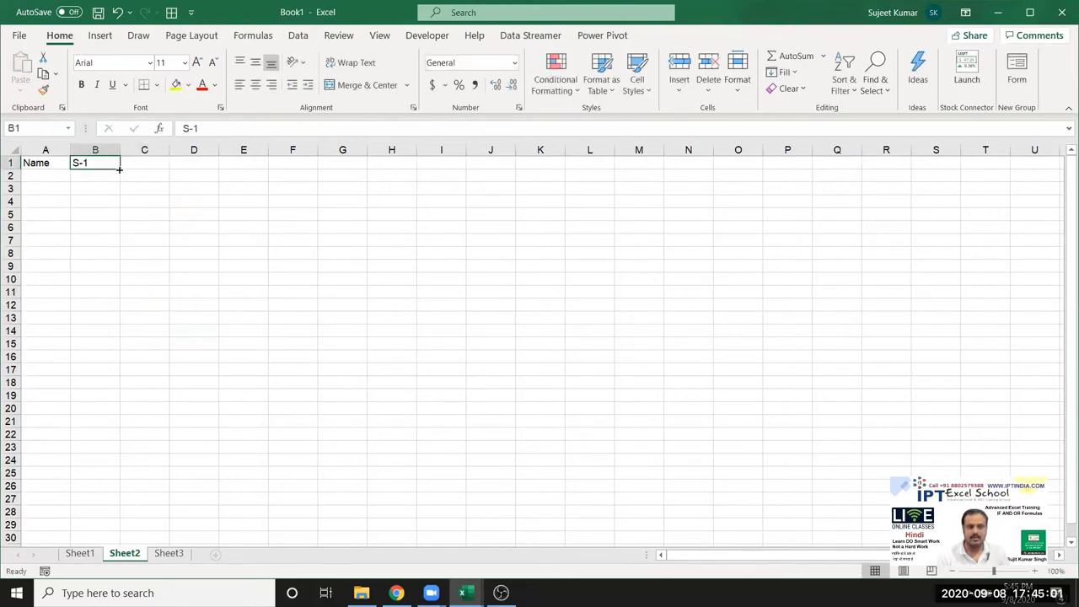
left_click_drag(122, 174, 317, 168)
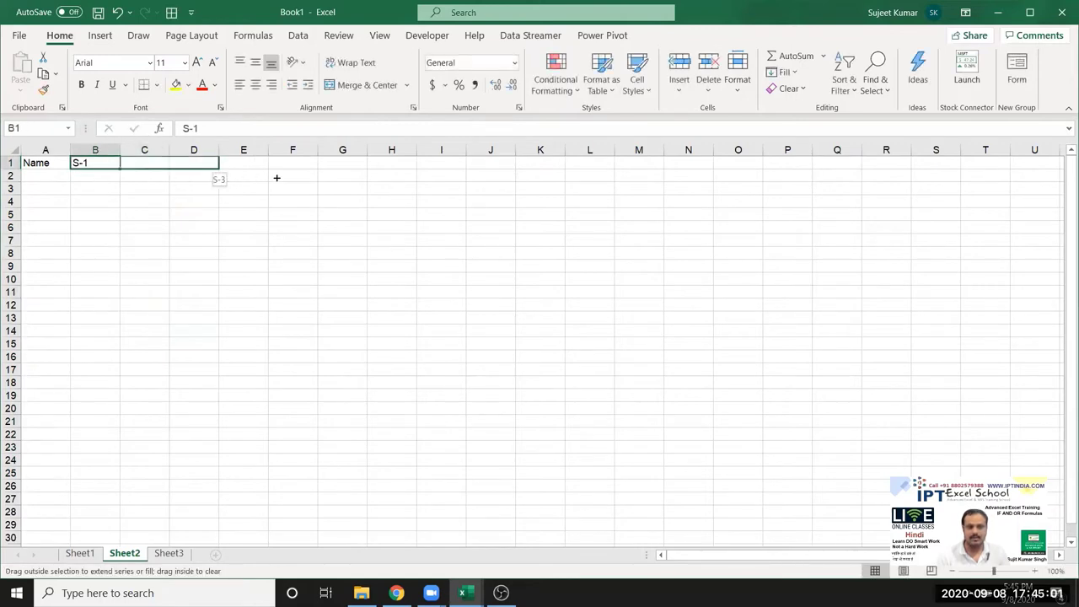
Enter the first student's name in A2 and fill the student names down to row 9.
left_click(43, 176)
type("Puj")
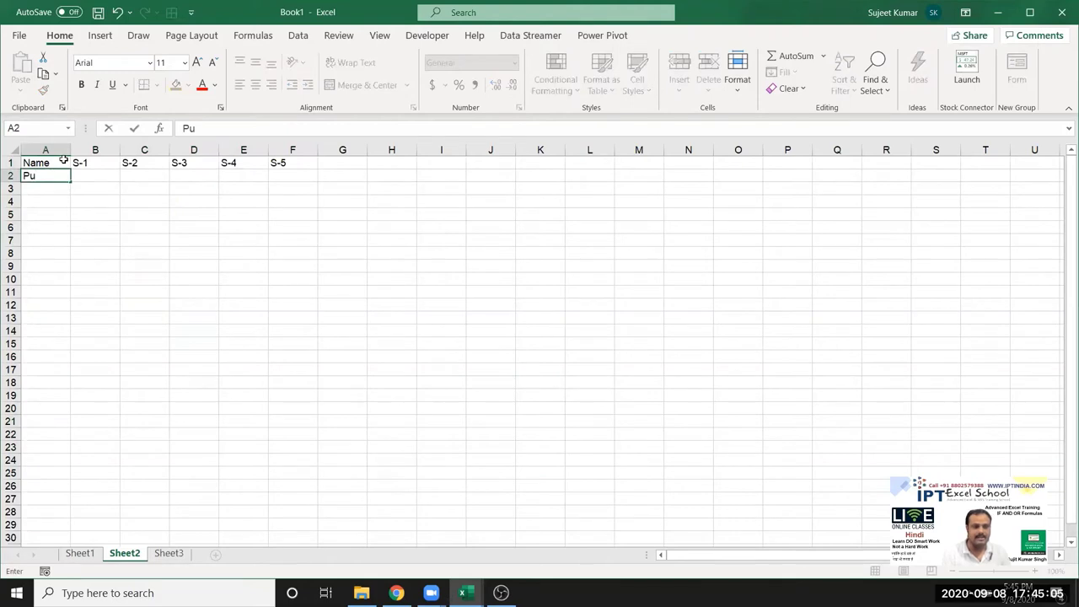
type("a")
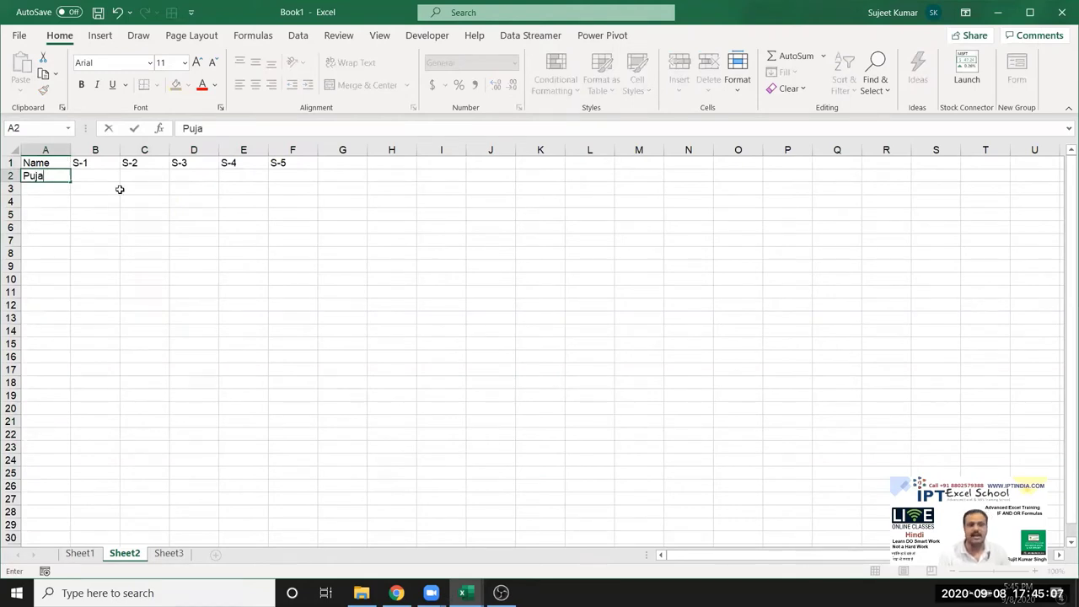
left_click(120, 188)
left_click(67, 180)
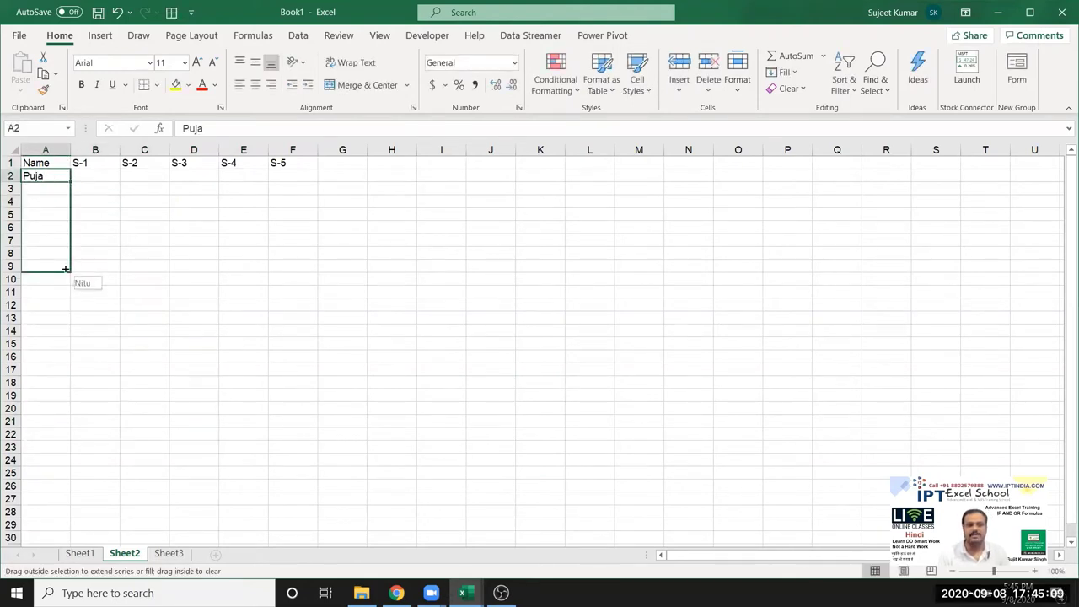
left_click_drag(72, 181, 70, 271)
Replace the S-5 heading in F1 with Result.
left_click(286, 166)
key("Delete")
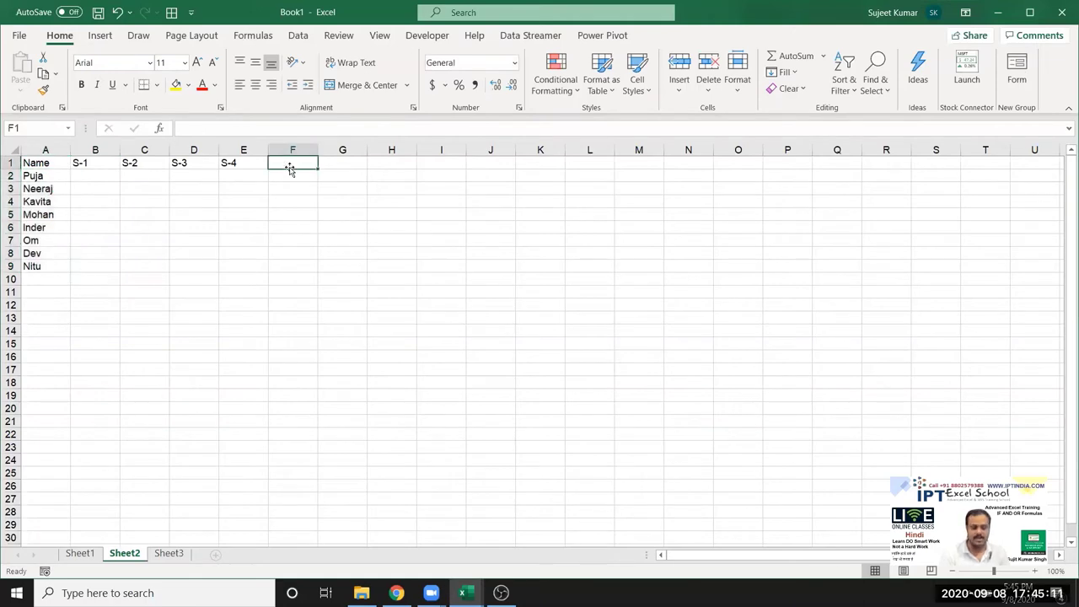
type("S")
key("BackSpace")
type("Re")
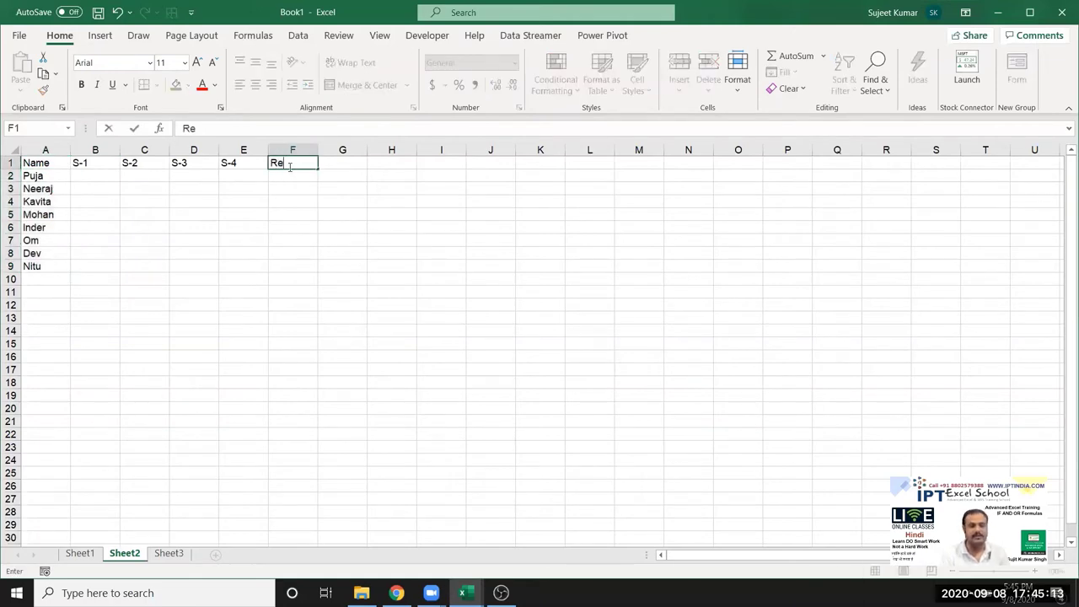
type("s")
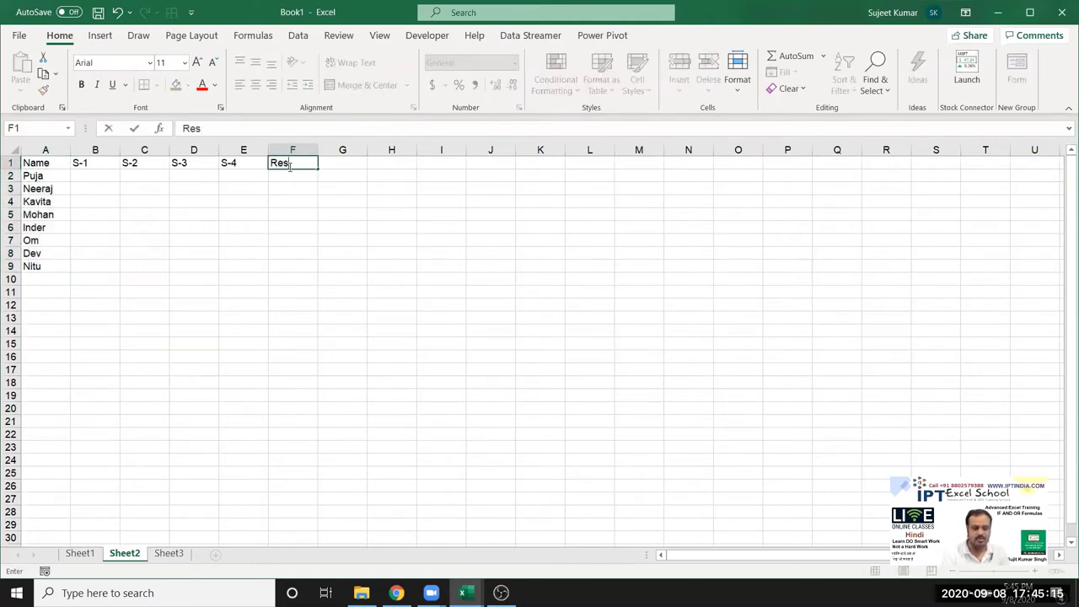
type("ult")
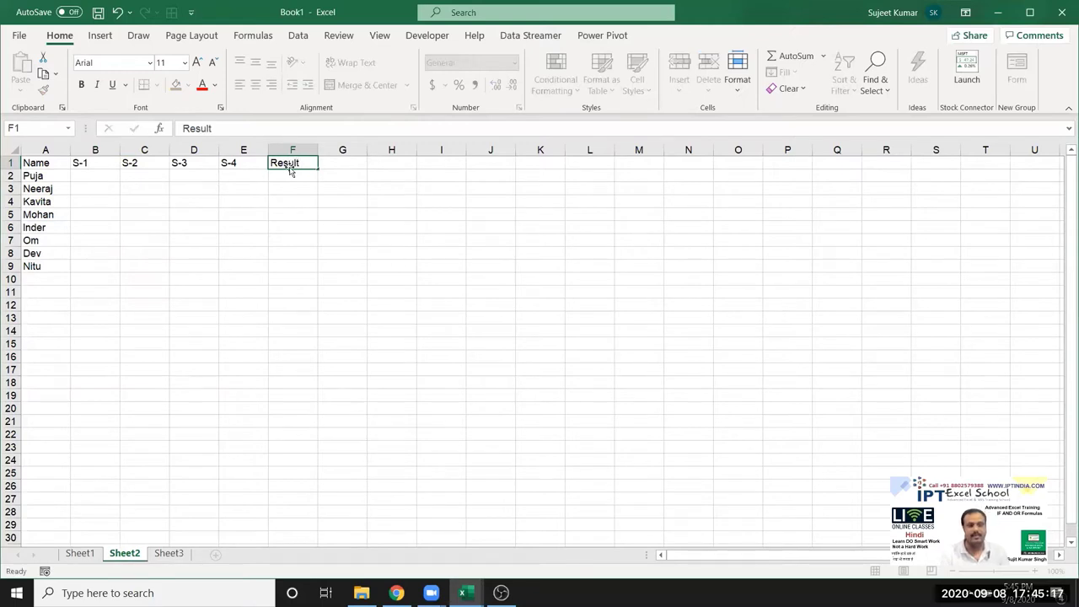
key("Return")
Enter =RANDBETWEEN(10,90) in B2 and fill it across the marks area B2:E9.
left_click(97, 178)
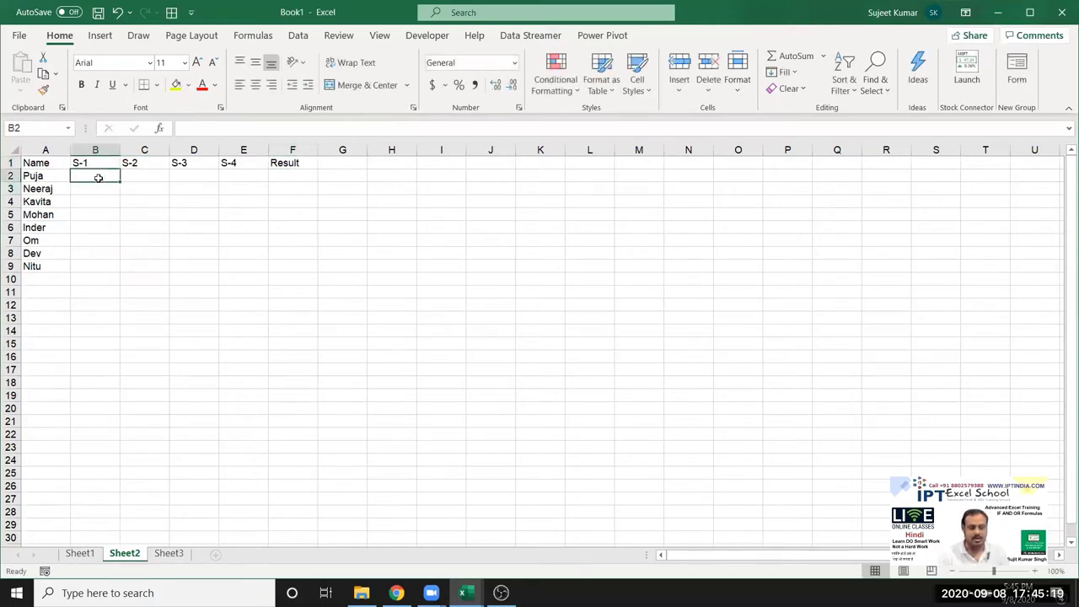
type("=ra")
key("Down")
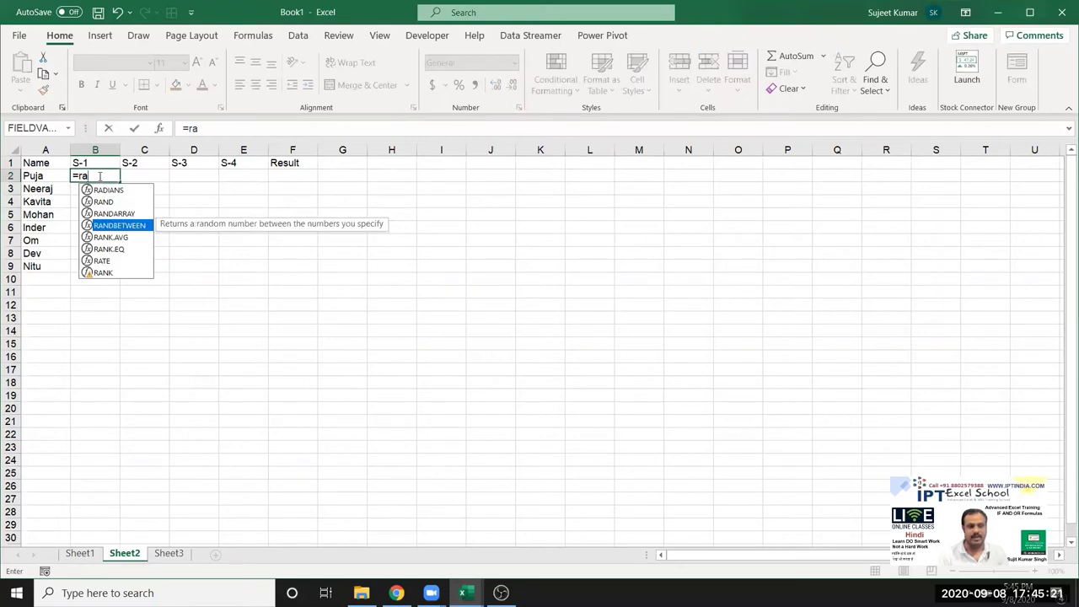
key("Tab")
type("10,90")
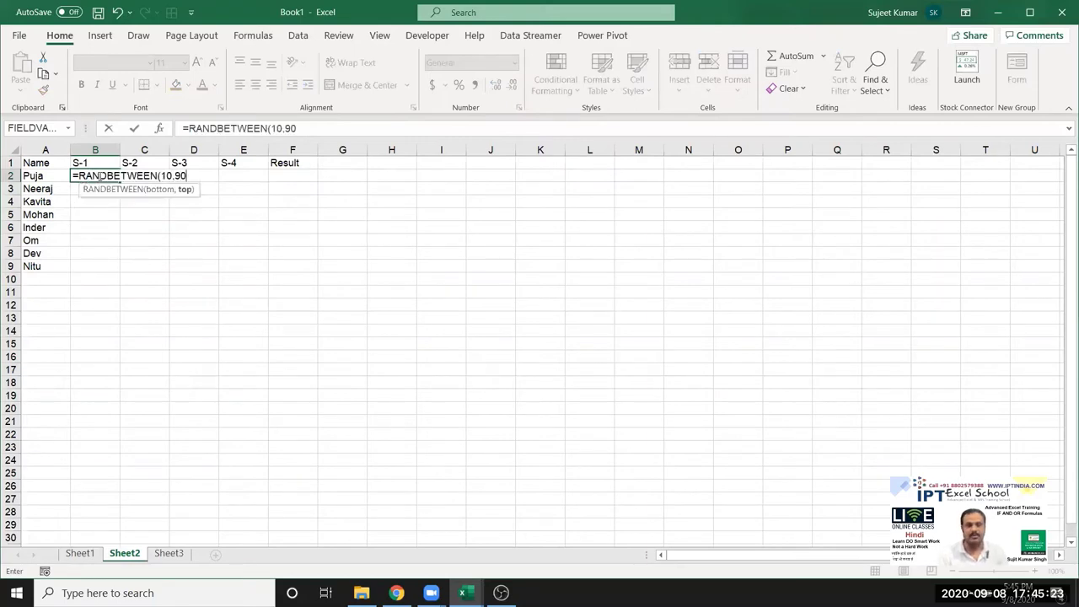
type(")")
key("Return")
mouse_move(100, 177)
left_mouse_down()
mouse_move(225, 236)
mouse_move(236, 264)
left_mouse_up()
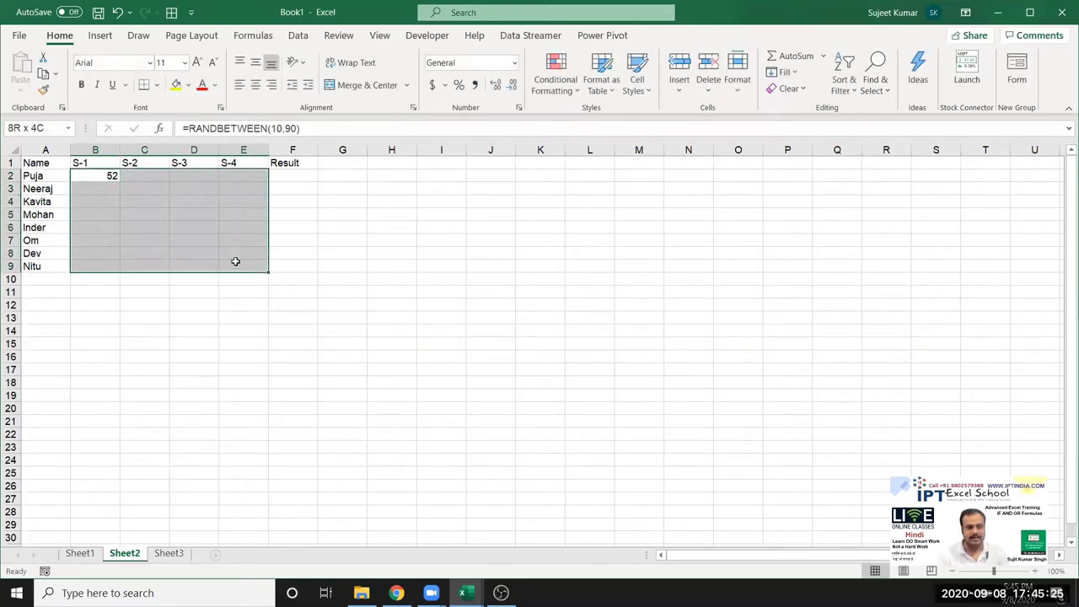
key("ctrl+d")
key("ctrl+r")
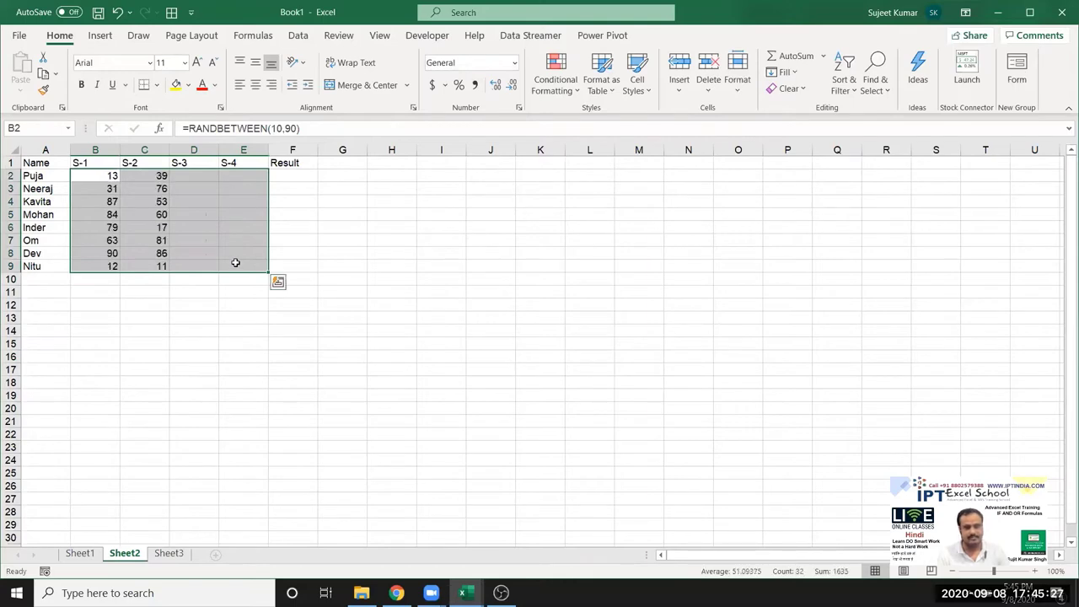
Copy B2:E9 and paste it back as fixed values.
key("ctrl+c")
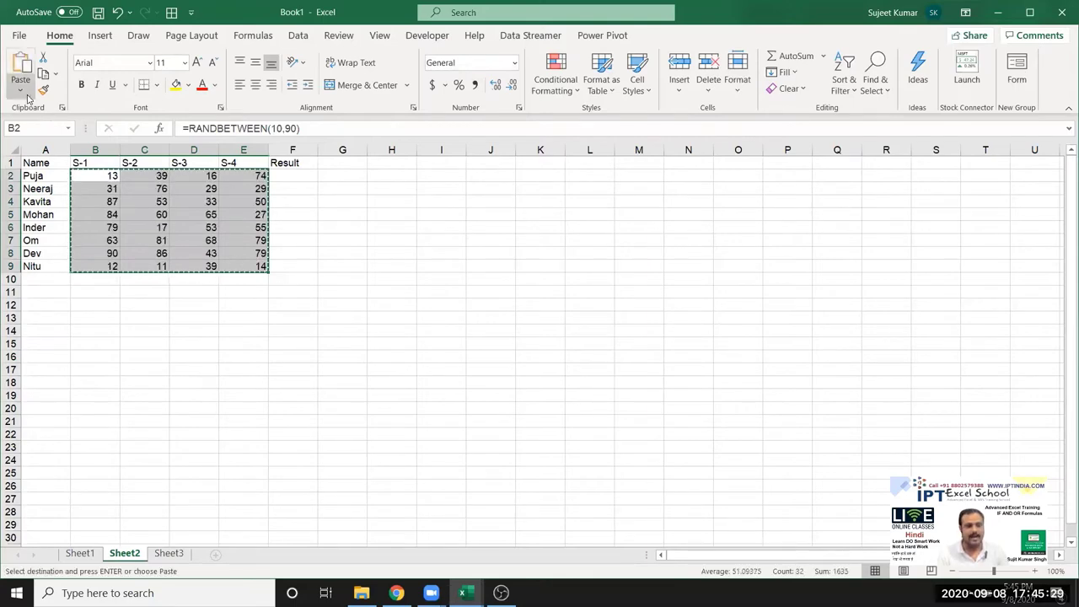
left_click(20, 88)
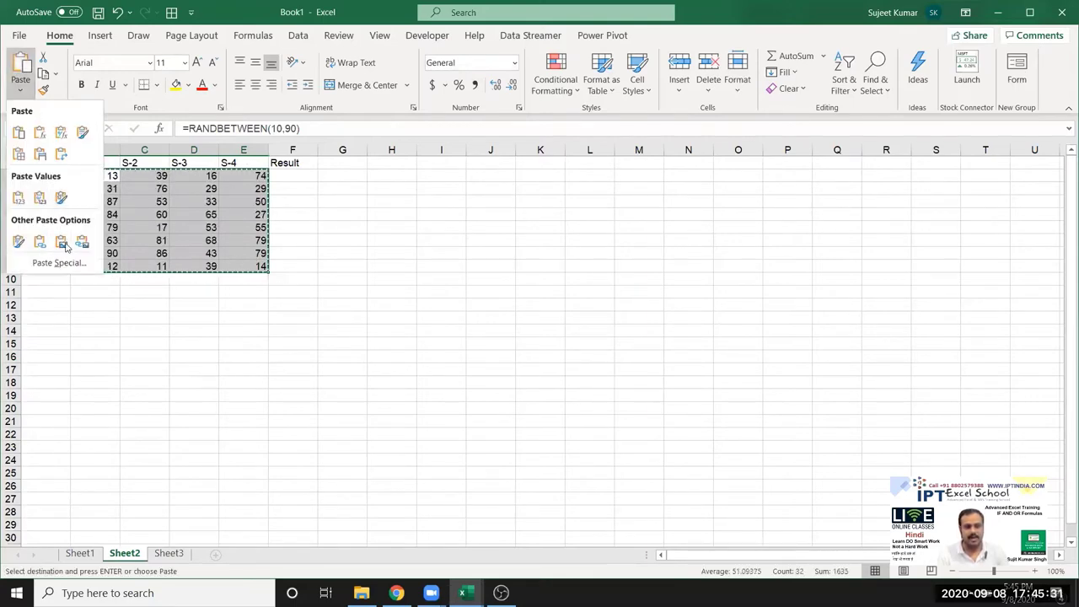
left_click(26, 200)
left_click(287, 177)
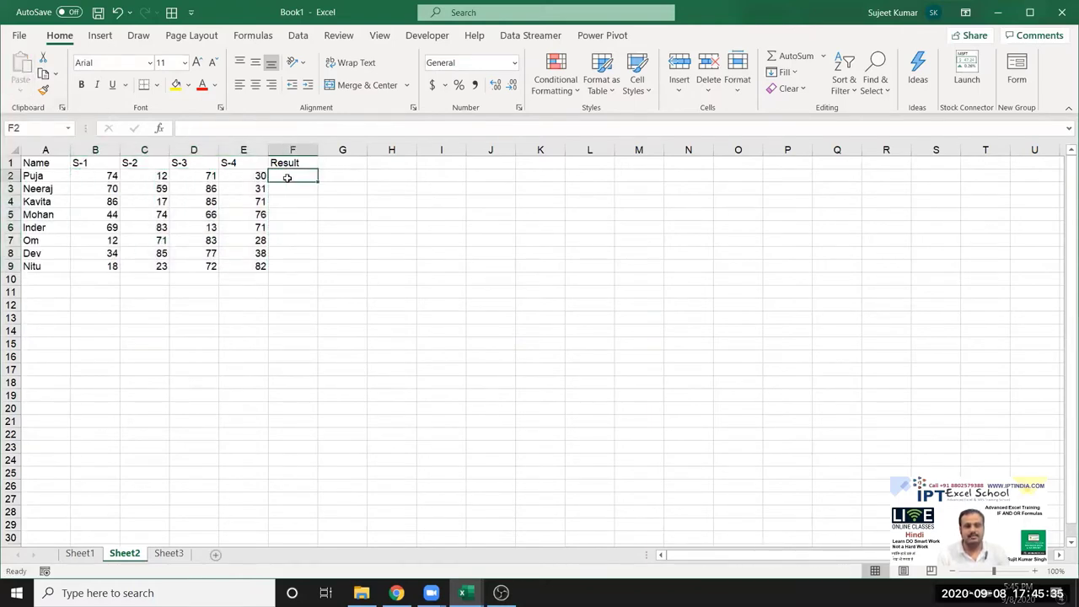
left_click_drag(112, 190, 226, 184)
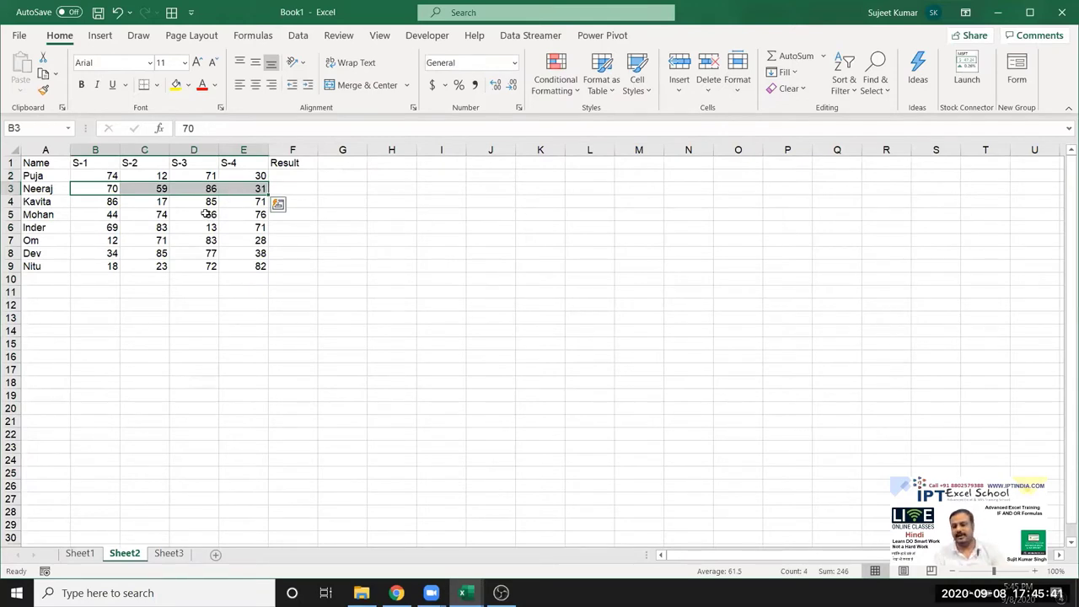
left_click(278, 173)
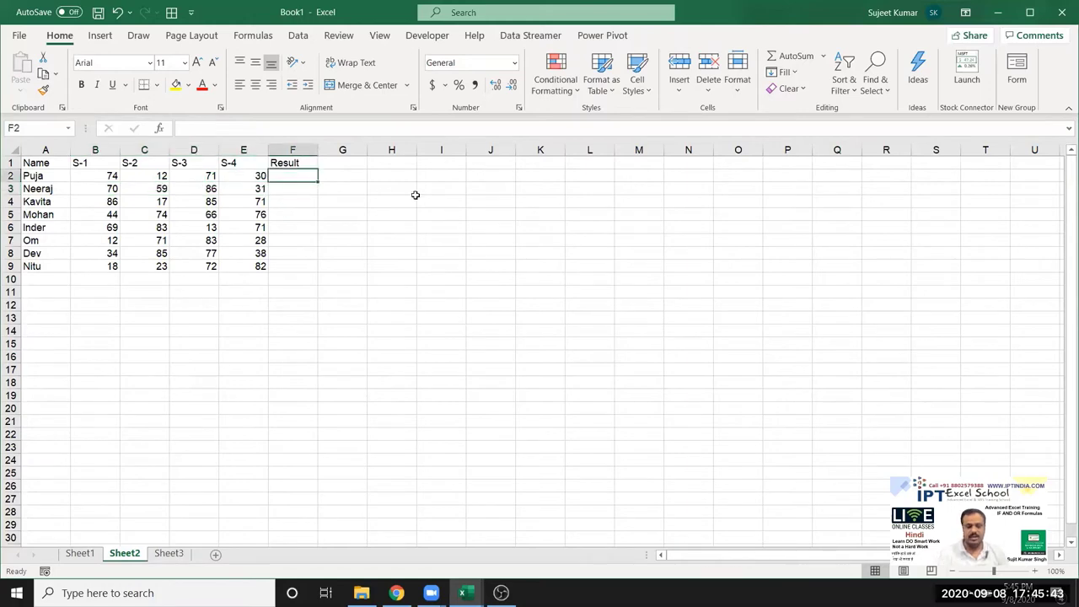
Enter =AND(B2>=30,C2>=30,D2>=30,E2>=30) in F2, which returns FALSE for the first student.
type("=a")
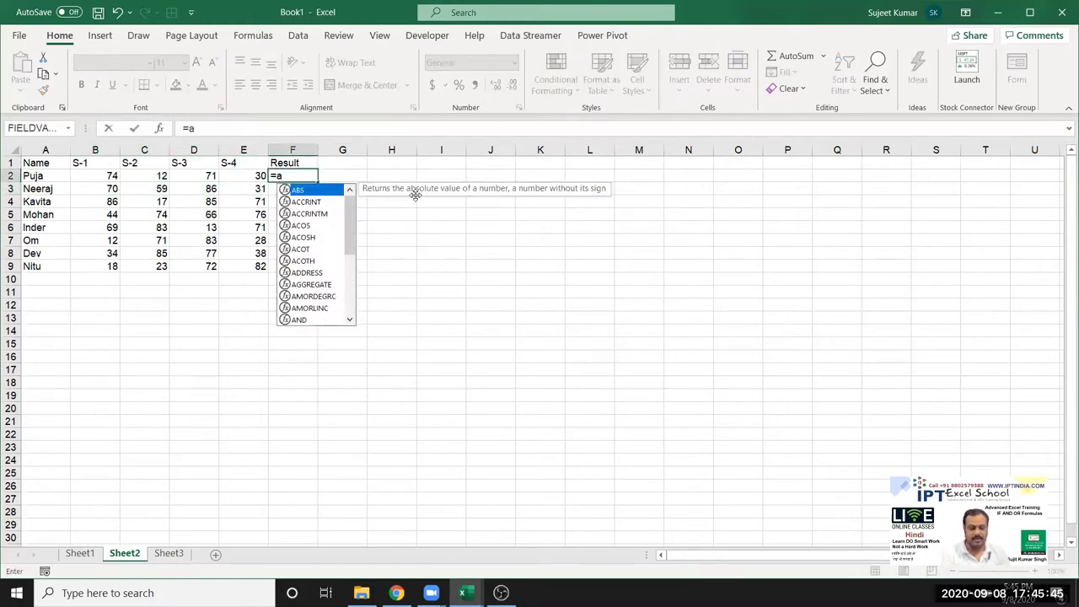
type("nd")
key("Tab")
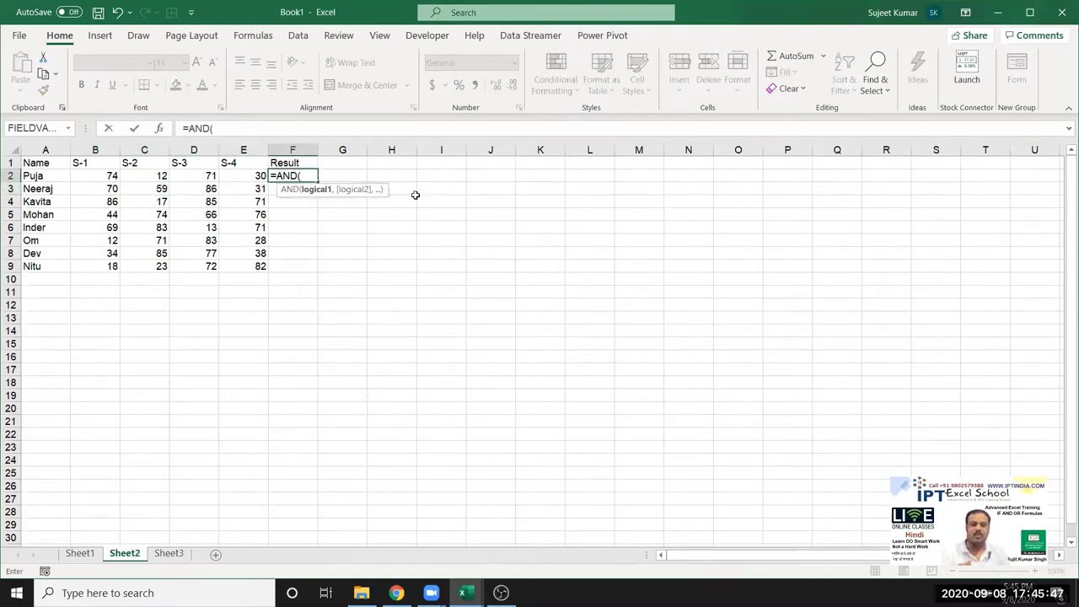
left_click(110, 177)
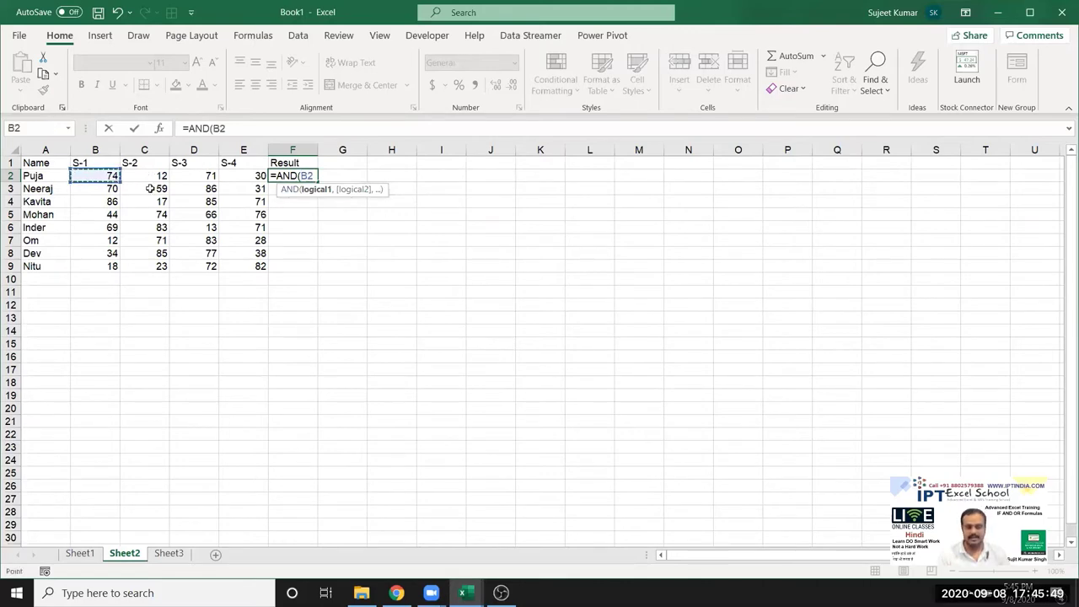
type(">=")
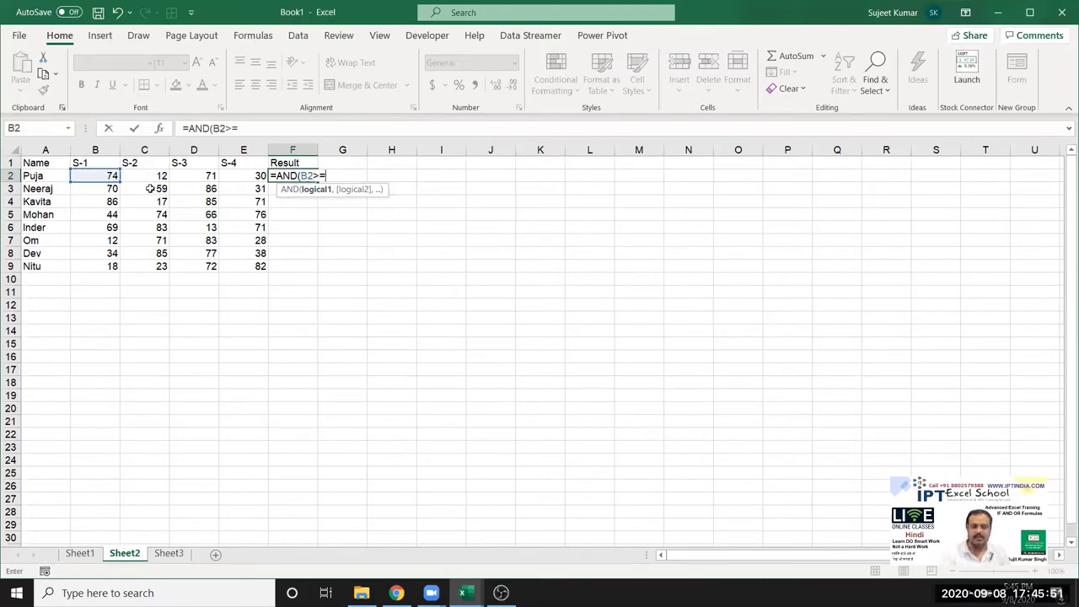
type("30,")
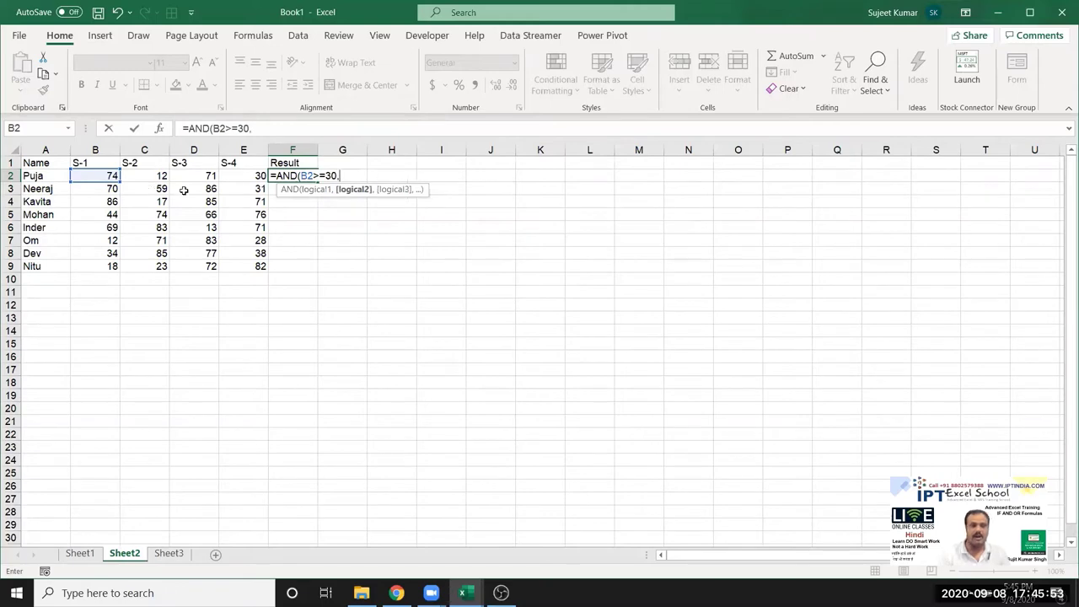
left_click(159, 174)
type(">=")
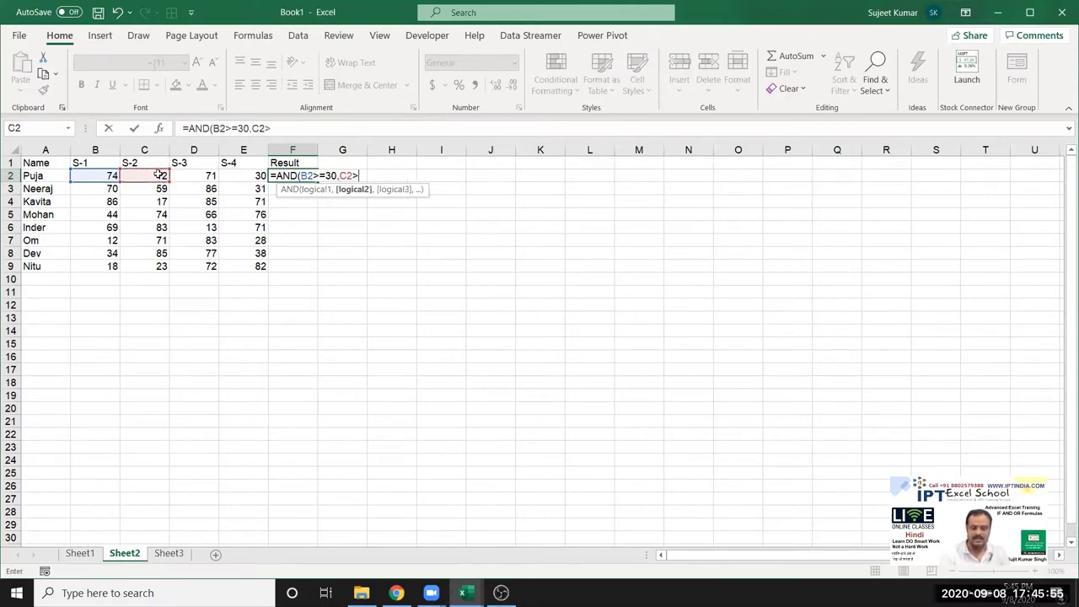
type("30,")
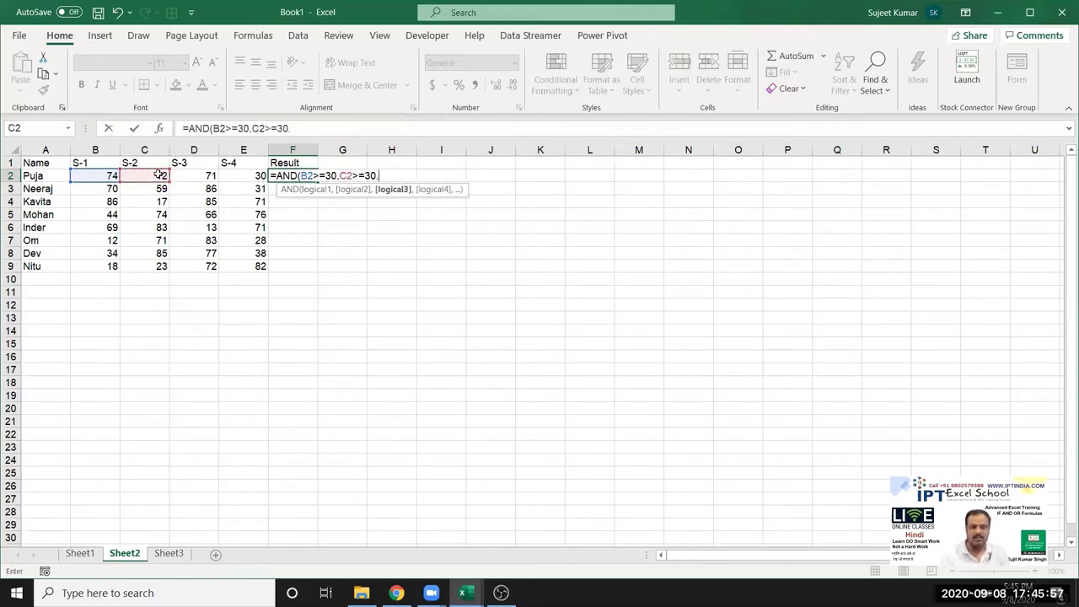
left_click(209, 173)
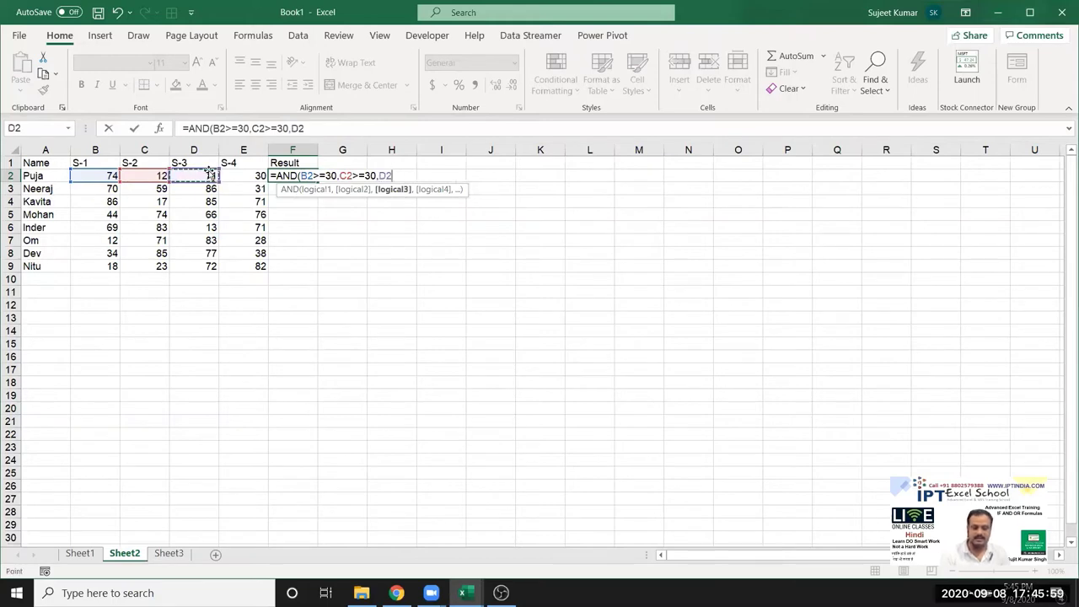
type(">=30,")
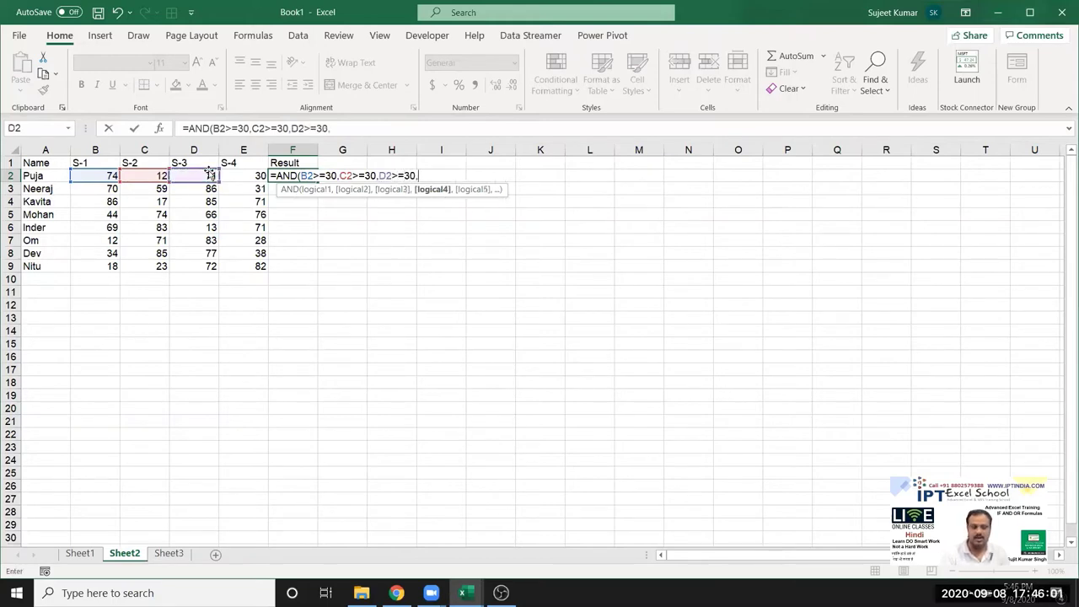
left_click(237, 175)
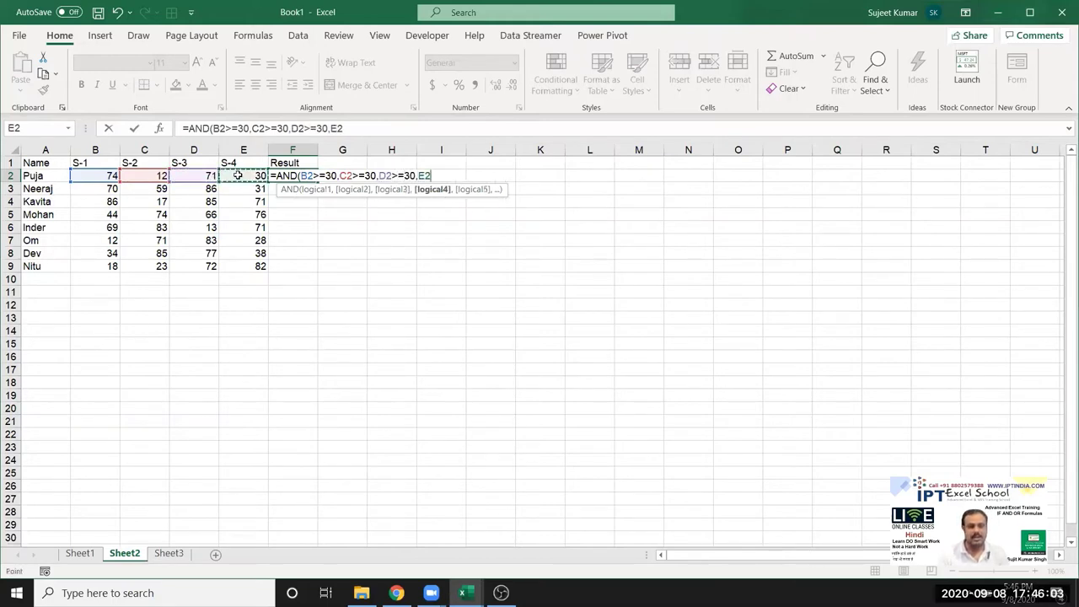
type(">=")
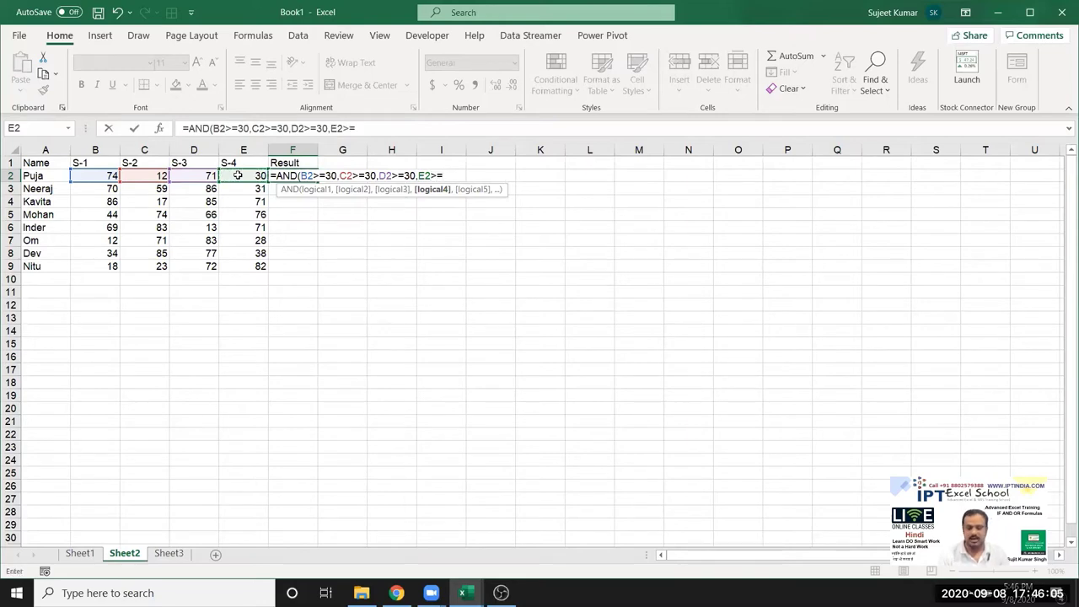
type("30)")
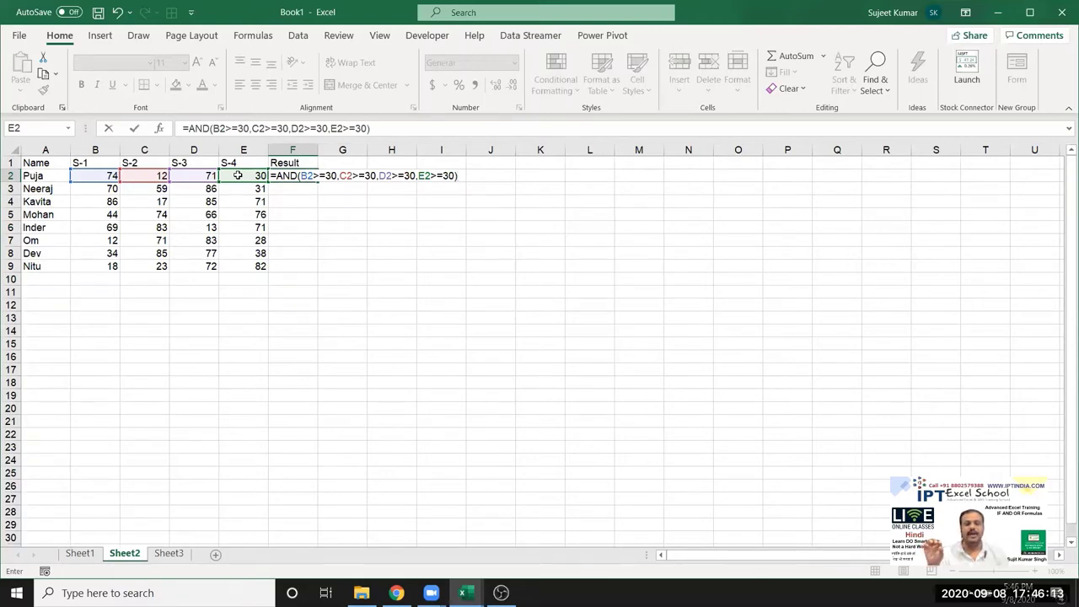
key("Return")
key("Up")
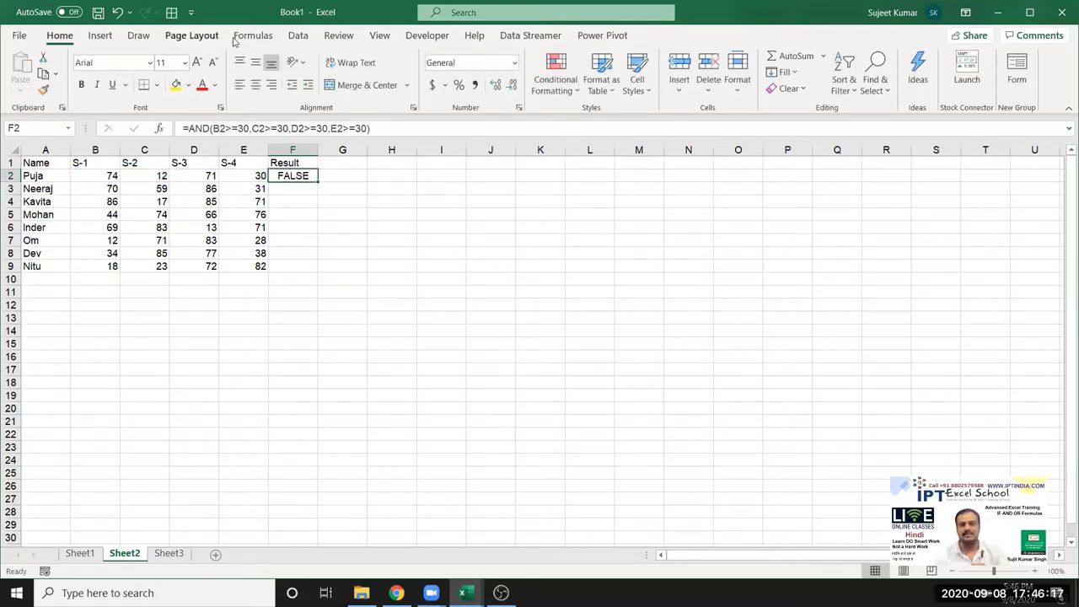
Step through F2's AND check with Evaluate Formula until it reduces to FALSE.
left_click(250, 35)
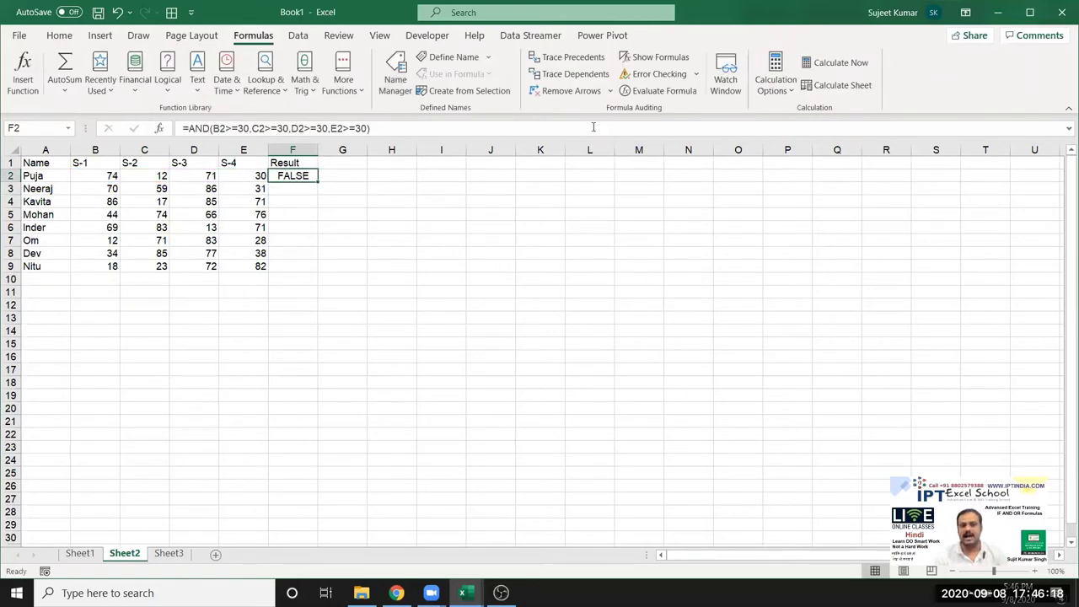
left_click(650, 91)
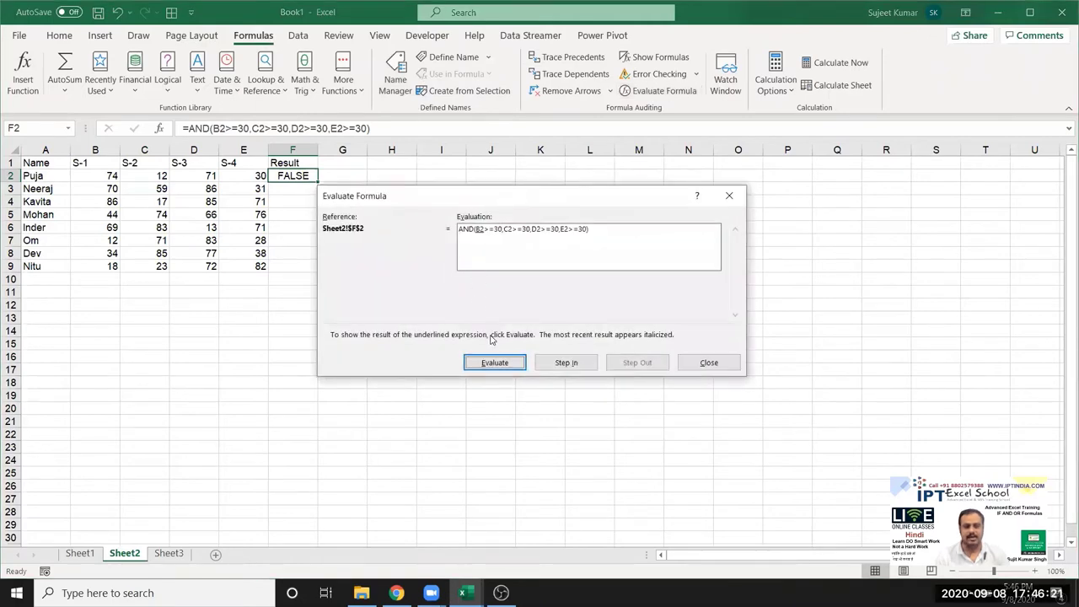
left_click(496, 363)
left_click(496, 362)
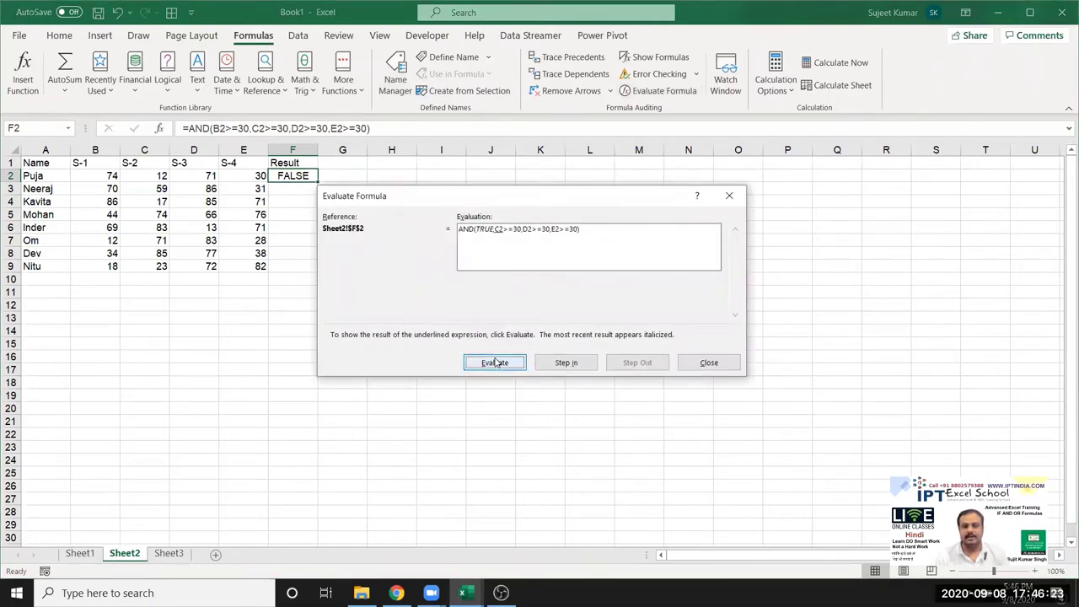
left_click(496, 363)
left_click(495, 362)
left_click(495, 363)
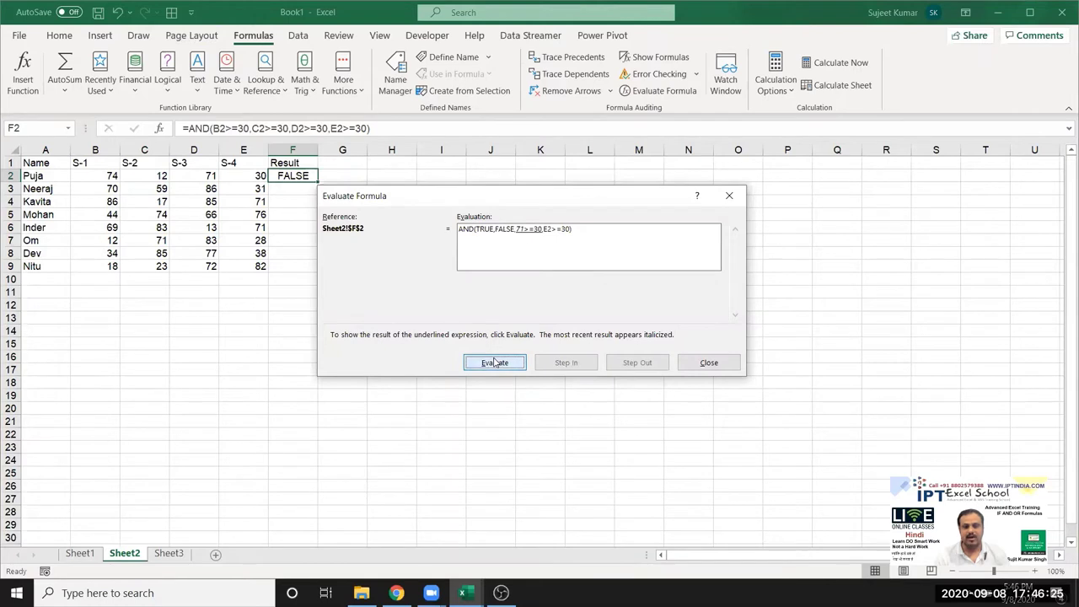
left_click(496, 363)
left_click(495, 362)
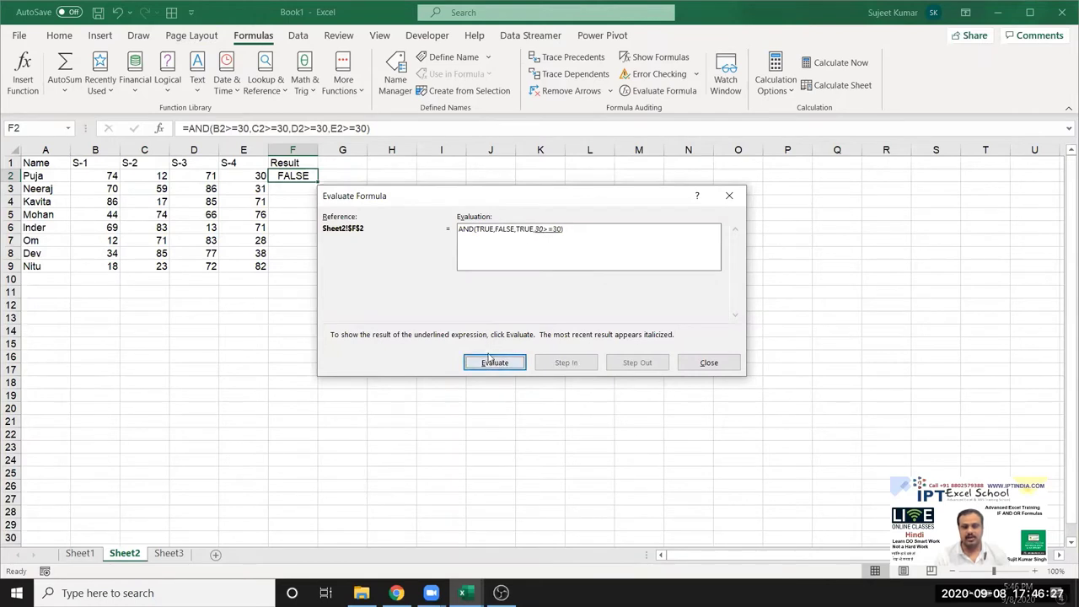
left_click(495, 362)
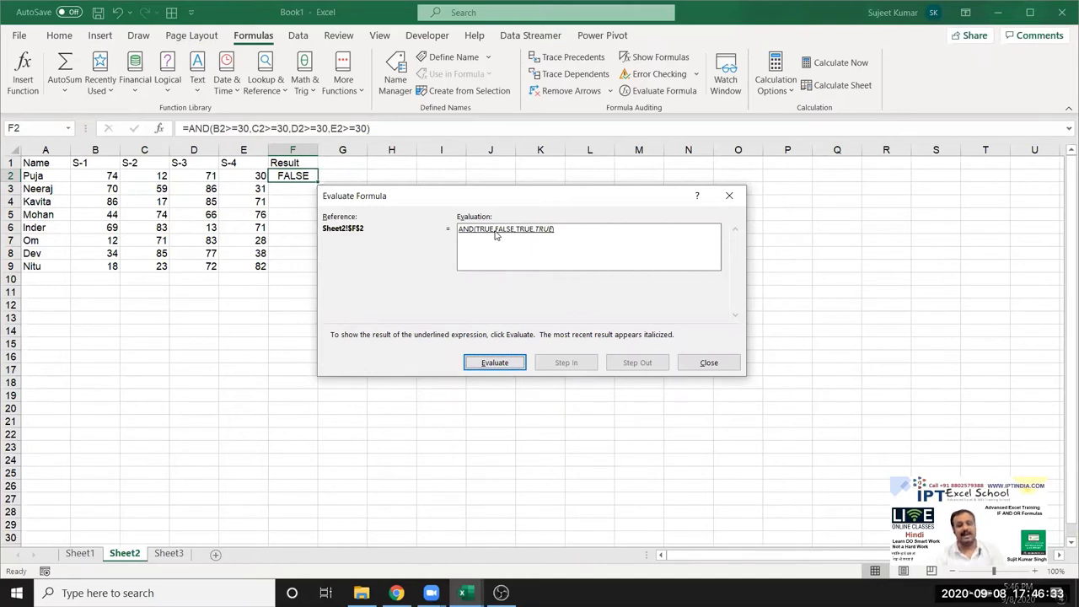
left_click(488, 365)
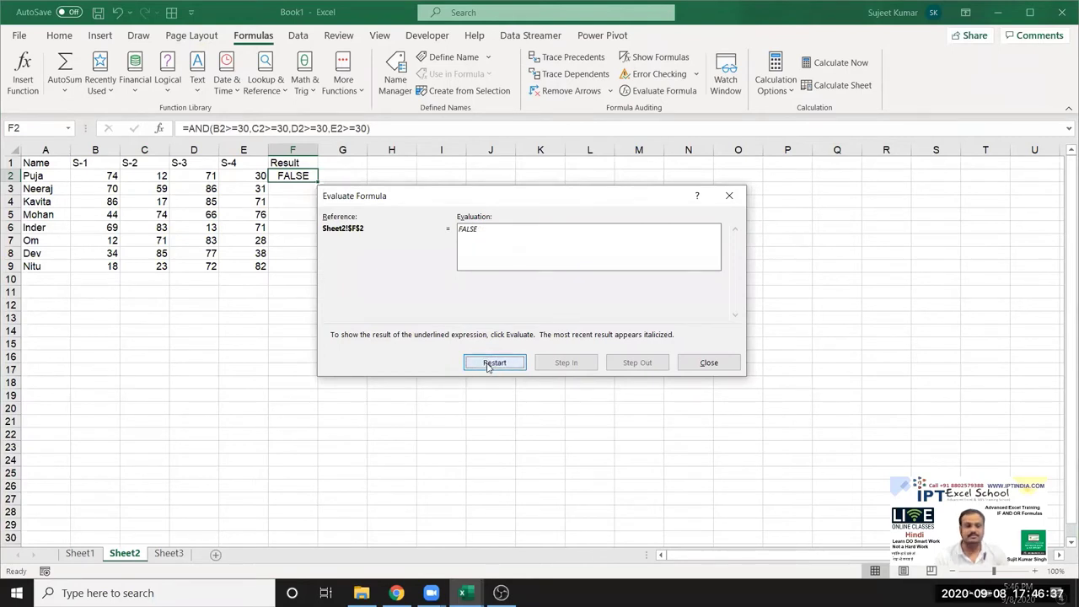
left_click(711, 366)
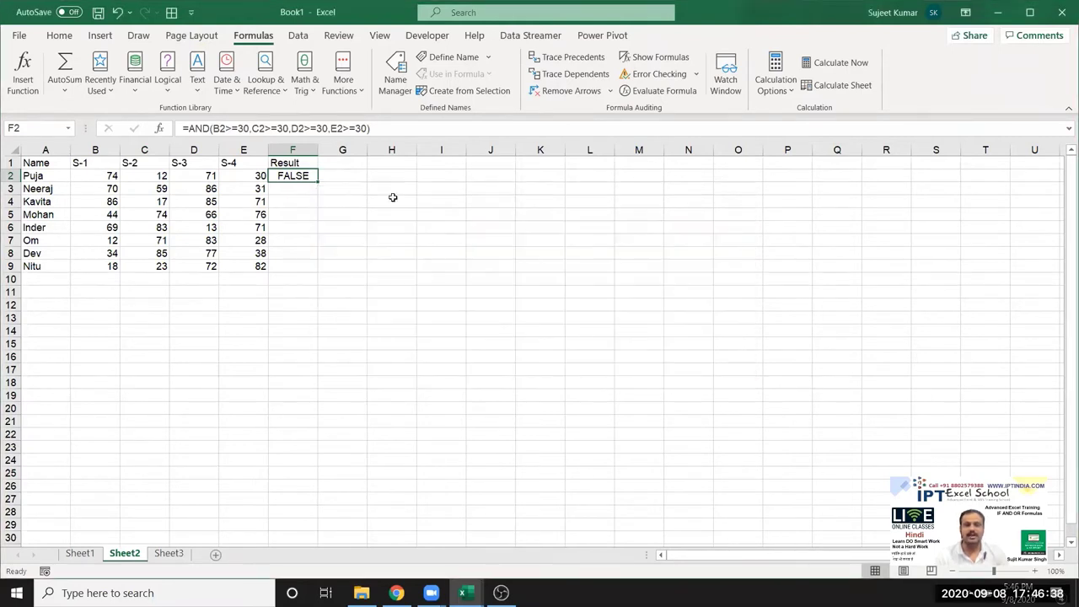
Fill the AND check down to F9 so every student shows TRUE or FALSE.
double_click(317, 182)
left_click(304, 175)
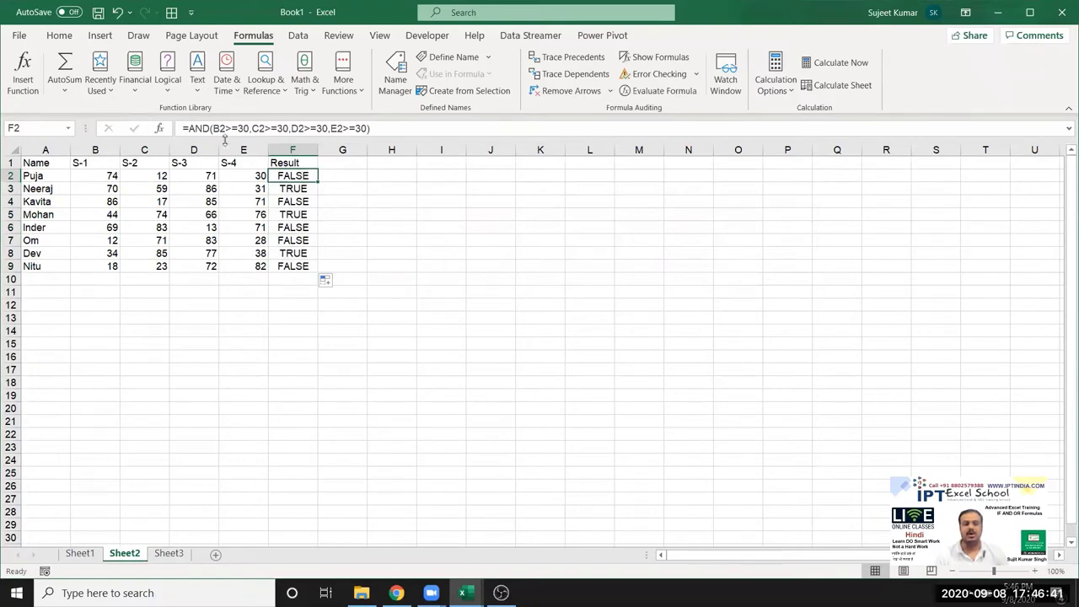
double_click(285, 174)
Wrap F2's AND test in an IF returning "Pass" or "Fail".
key("Left")
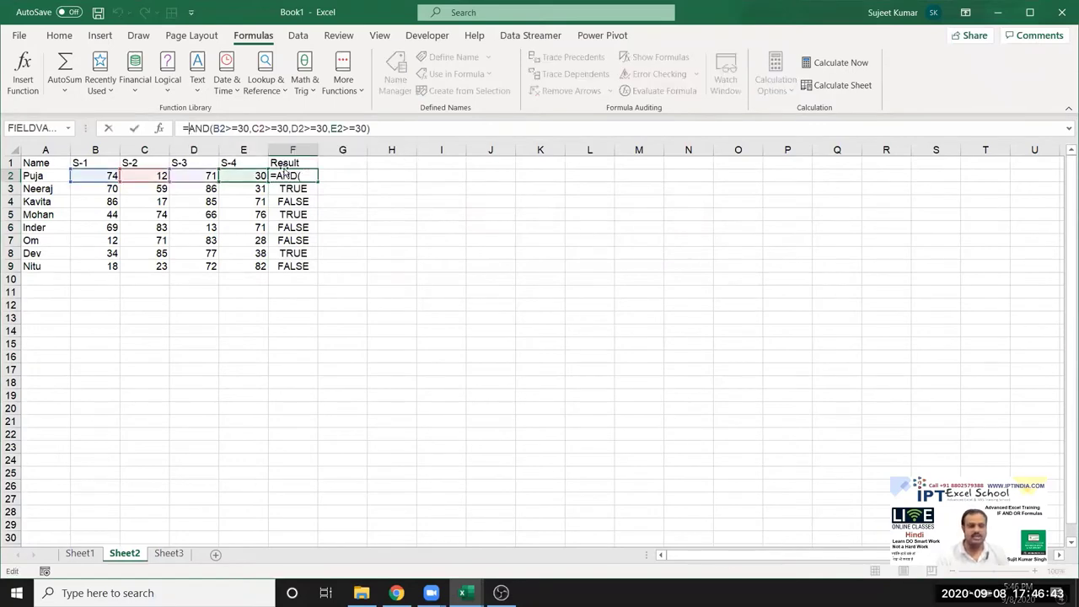
type("IF")
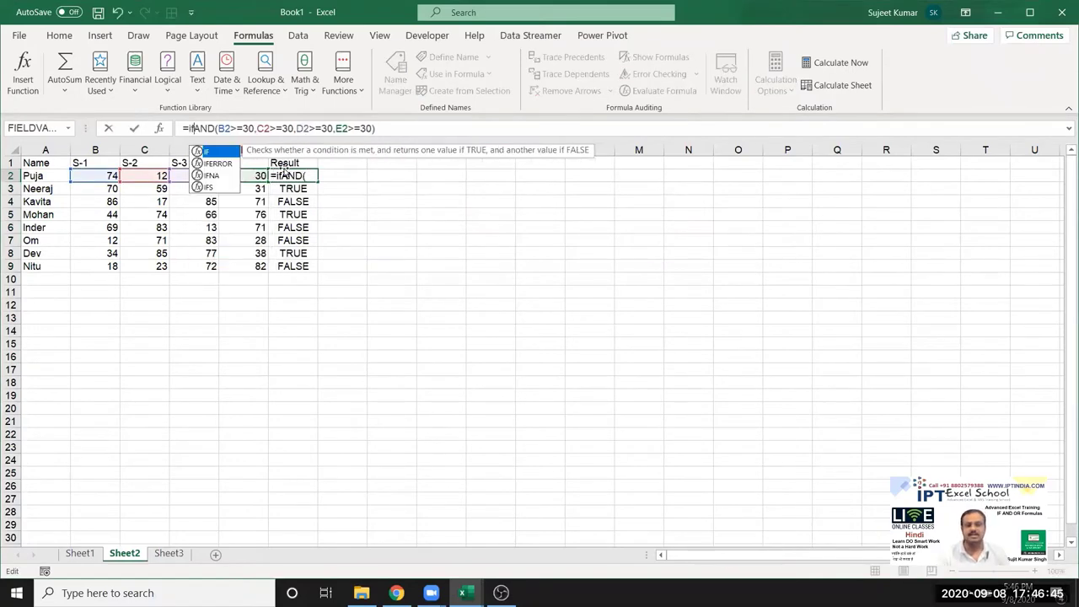
type("(")
left_click(402, 131)
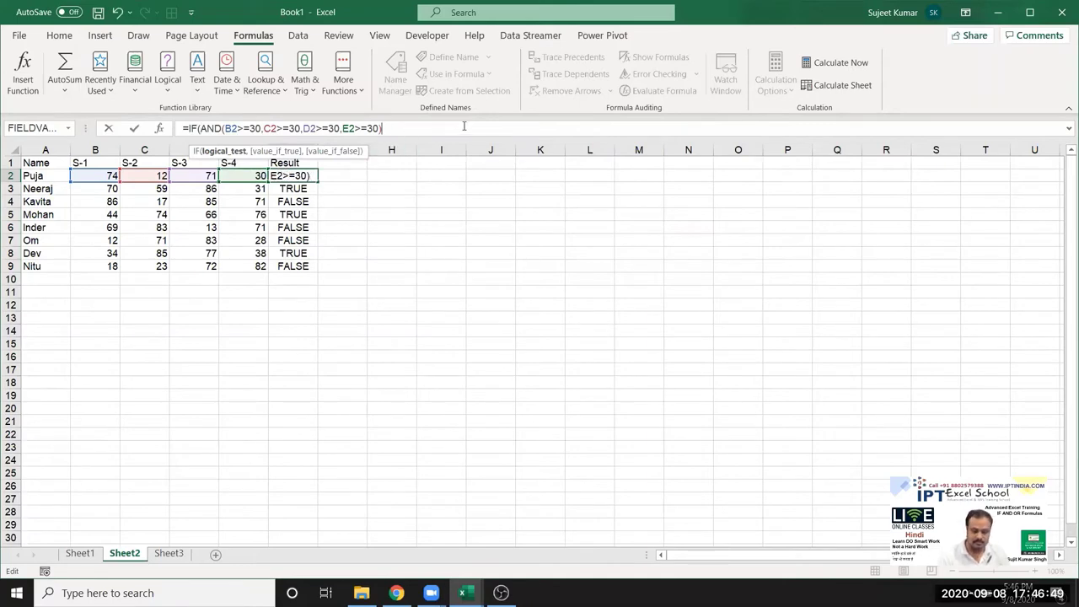
type(",")
type("Pass")
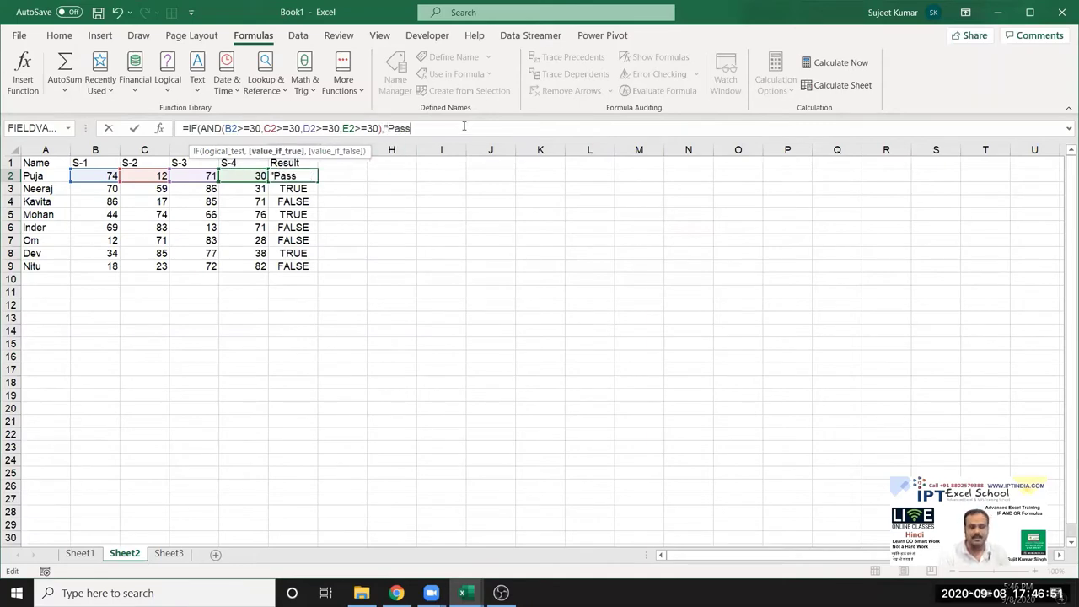
type("\",")
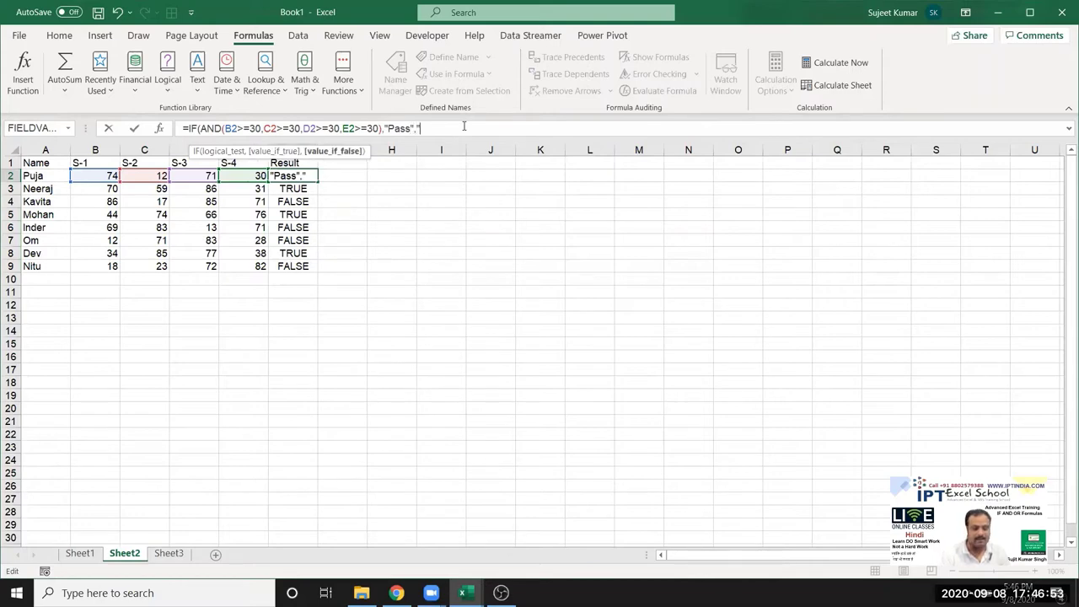
type("Fail\"")
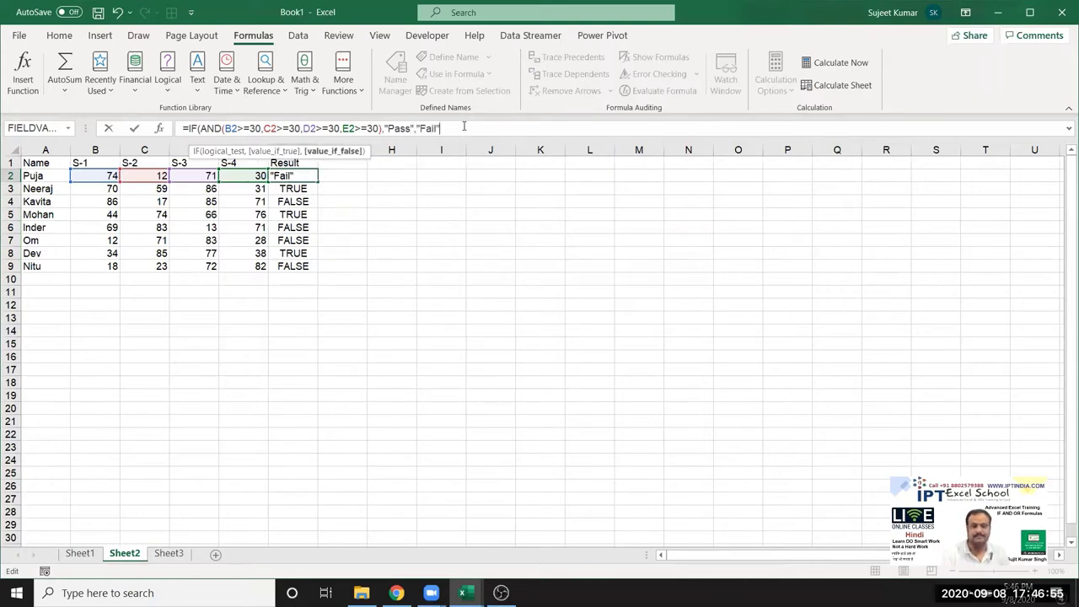
type(")")
key("Return")
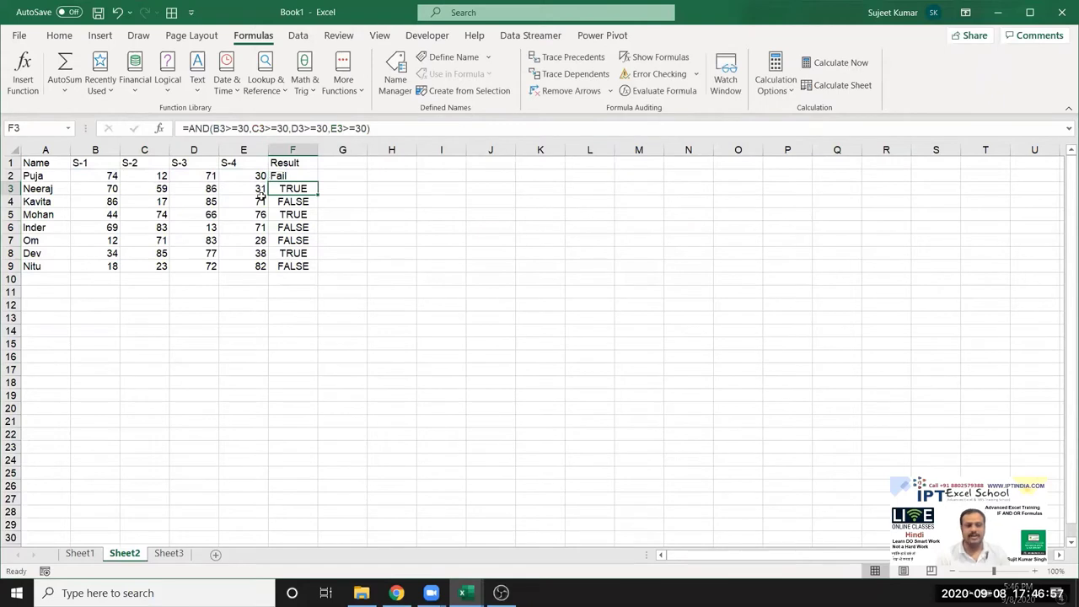
Fill the Pass/Fail formula down to F9 and reopen F2's formula for explanation.
left_click(308, 176)
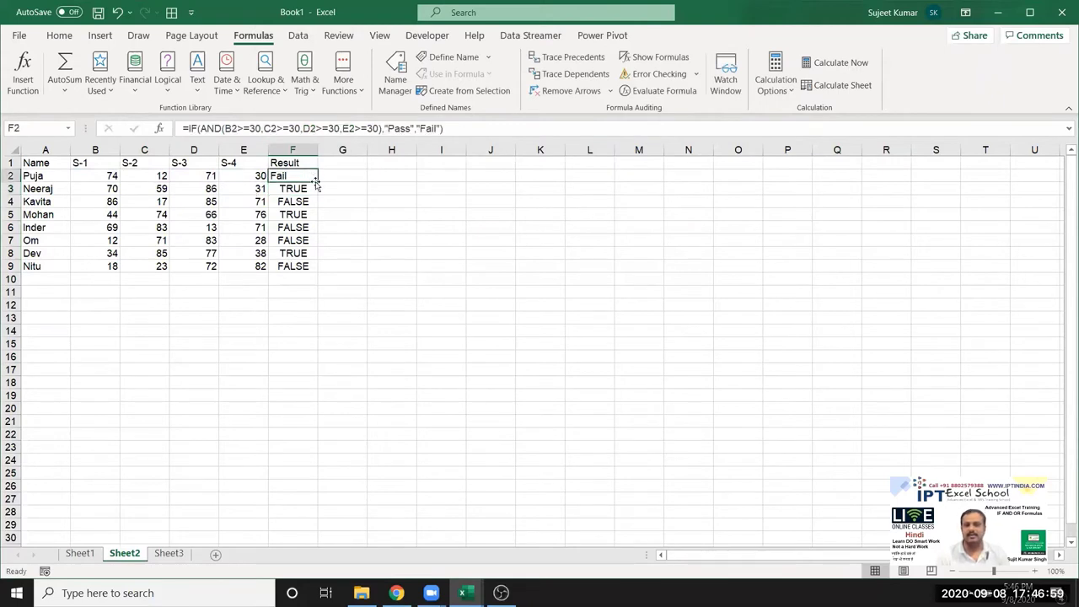
double_click(317, 183)
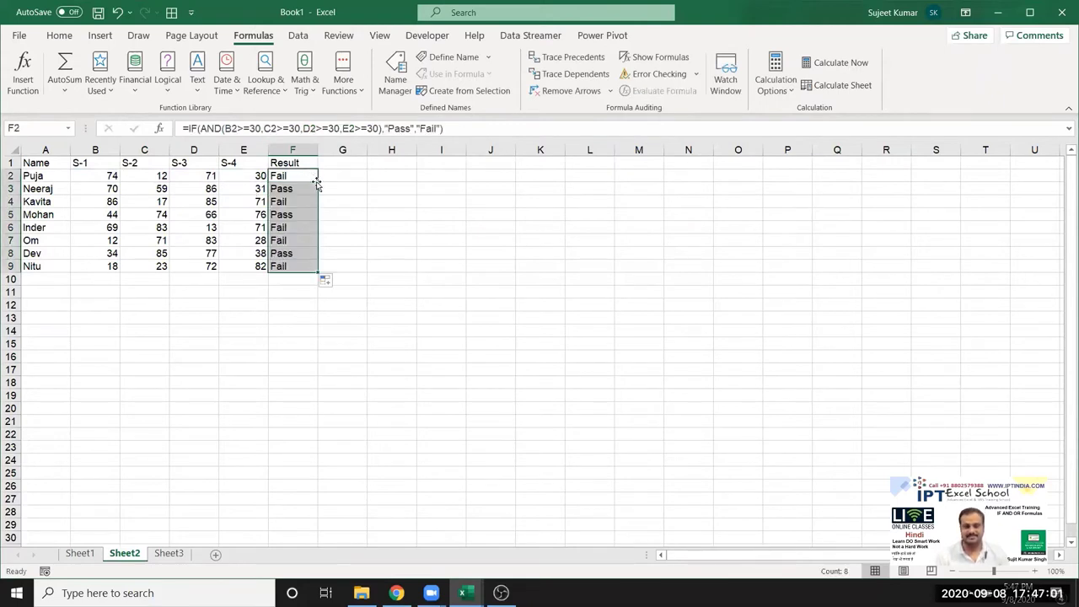
double_click(305, 175)
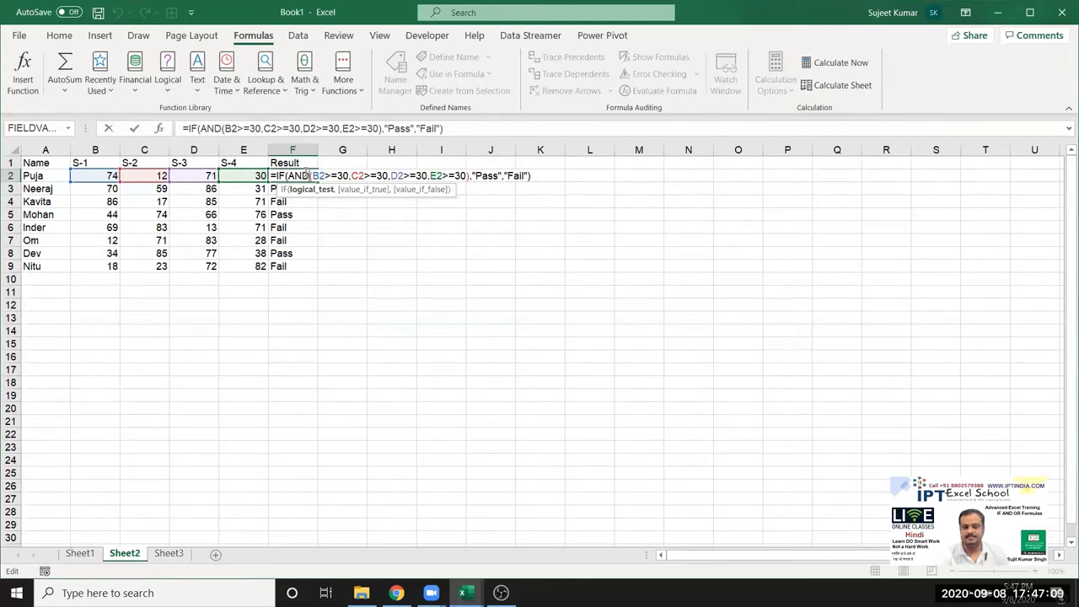
Leave F2, go to Sheet1 and open C2's nested IF formula returning OK or Pending.
key("Return")
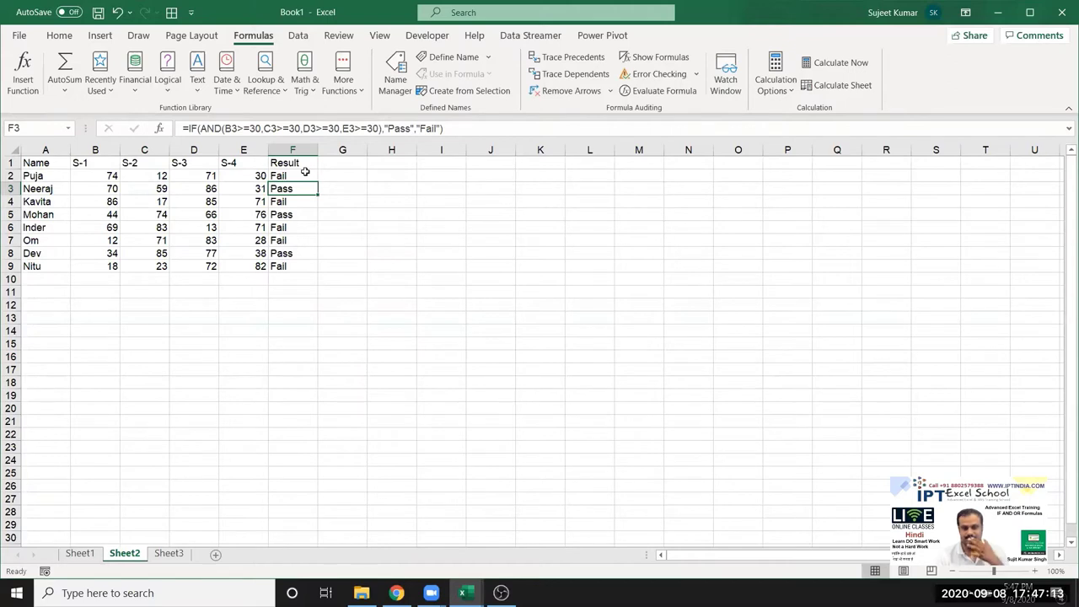
left_click(305, 172)
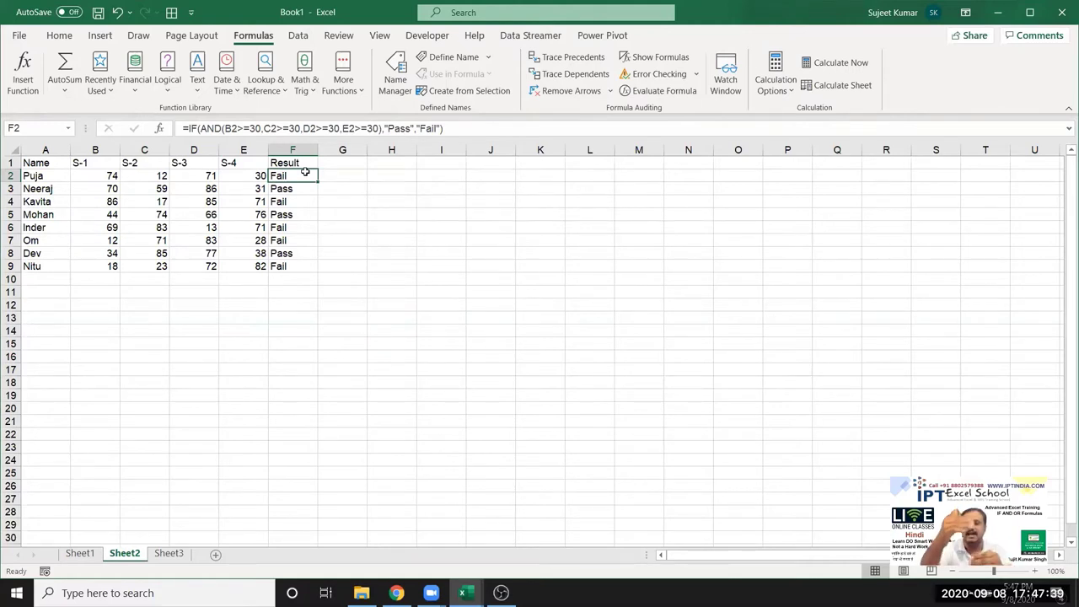
left_click(82, 556)
left_click(139, 162)
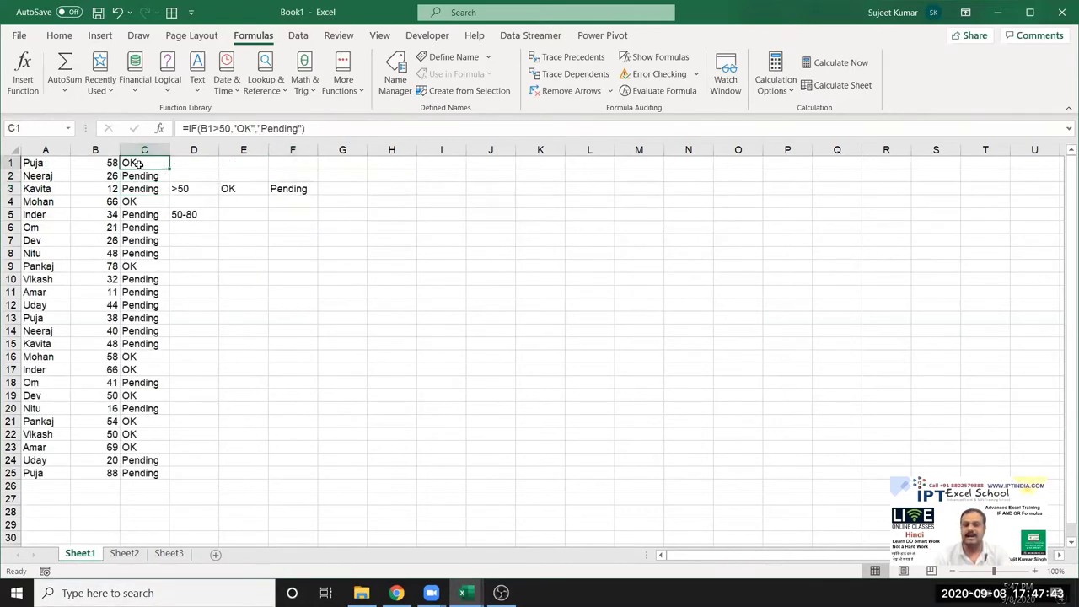
left_click(136, 176)
double_click(135, 176)
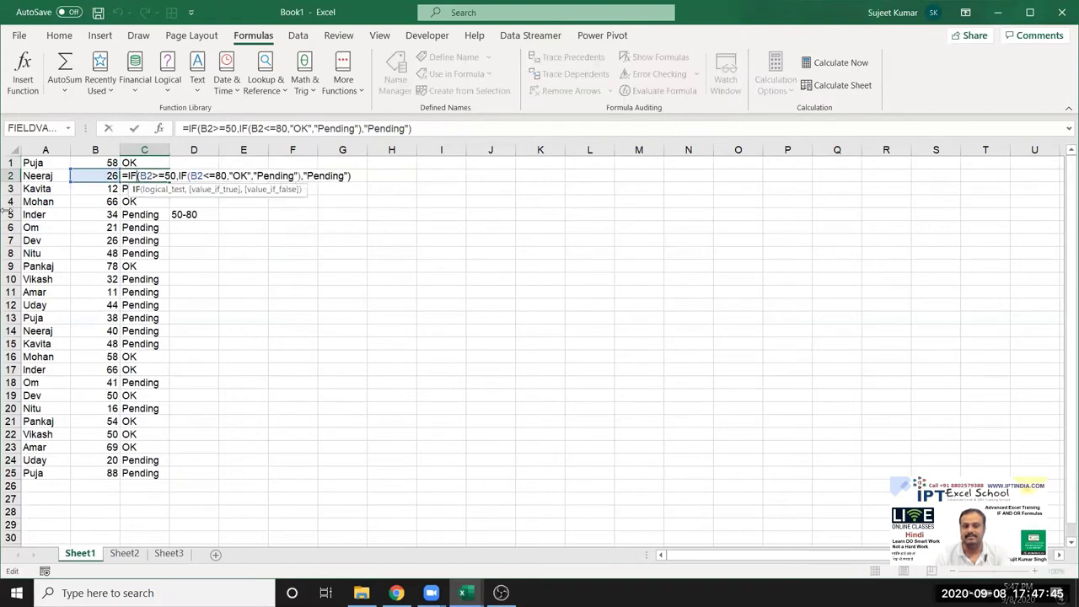
Return to Sheet2, highlight the first student's marks B2:E2, then select G2.
key("Return")
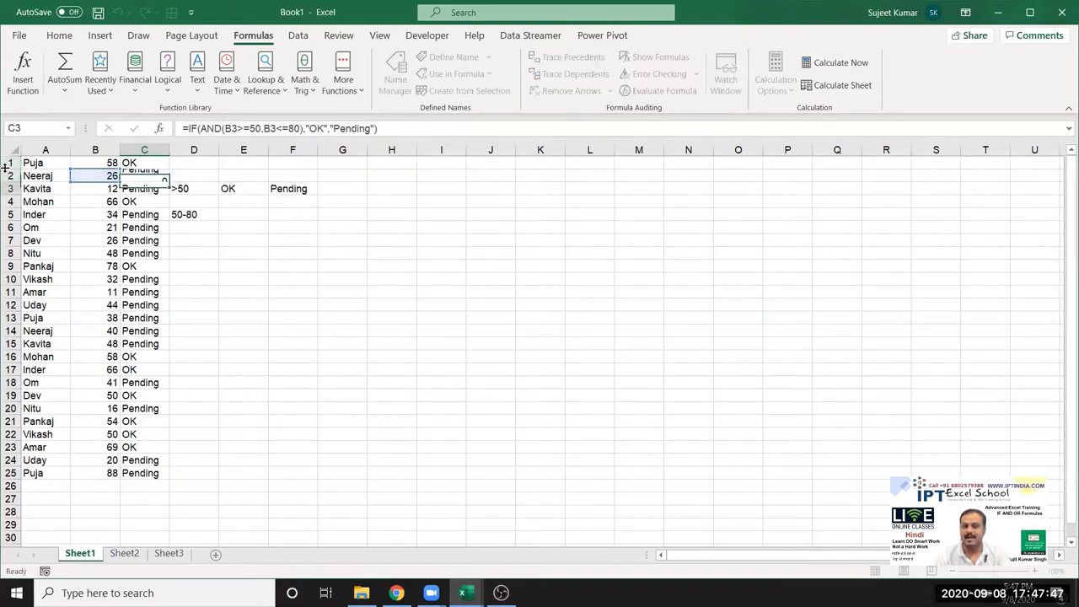
left_click(126, 538)
left_click(125, 556)
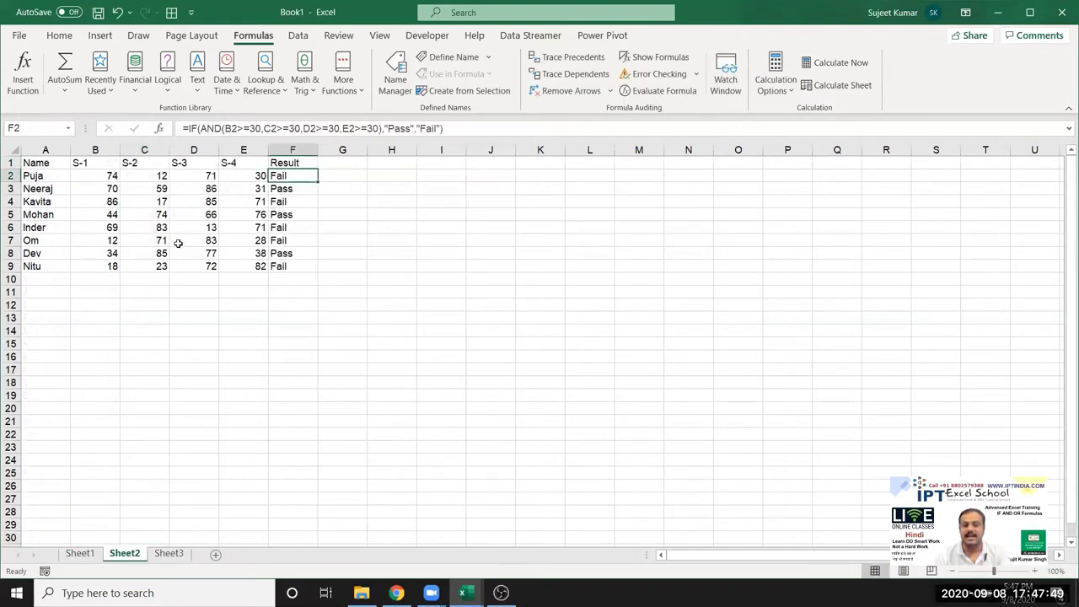
left_click_drag(105, 176, 226, 185)
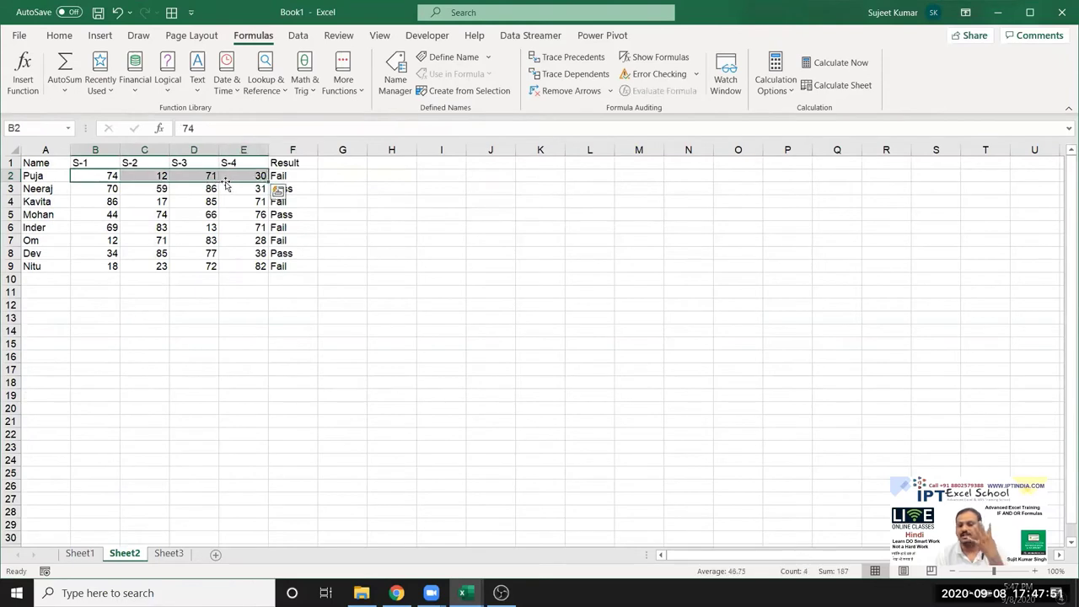
left_click(354, 175)
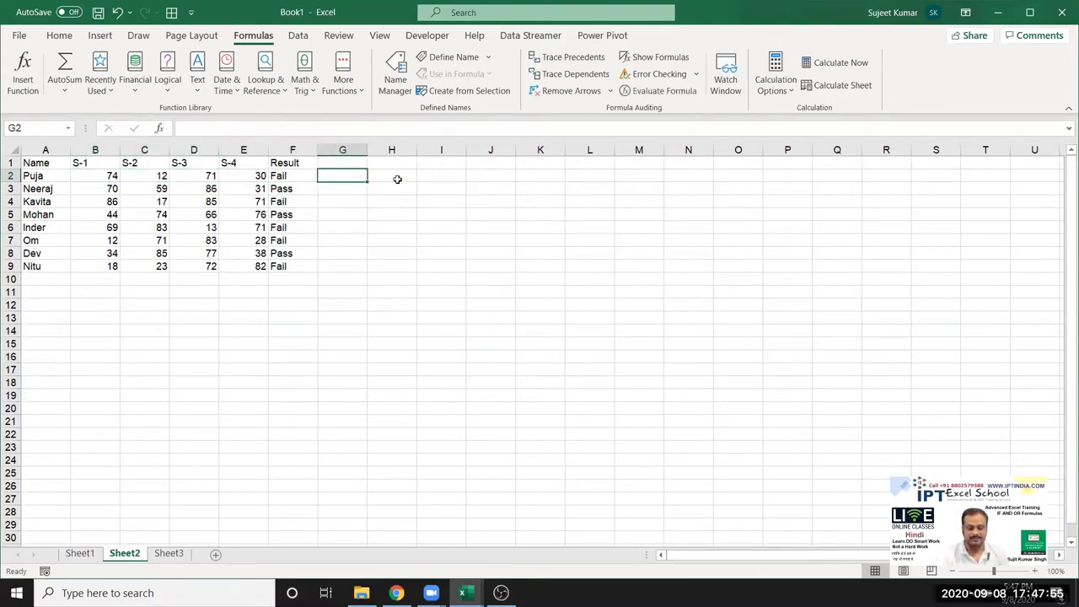
Start G2's formula as =IF(B2>=30,IF(C2>=30,IF(D2>=30,IF(E2<=30, by arrowing to each mark.
type("=if")
key("Tab")
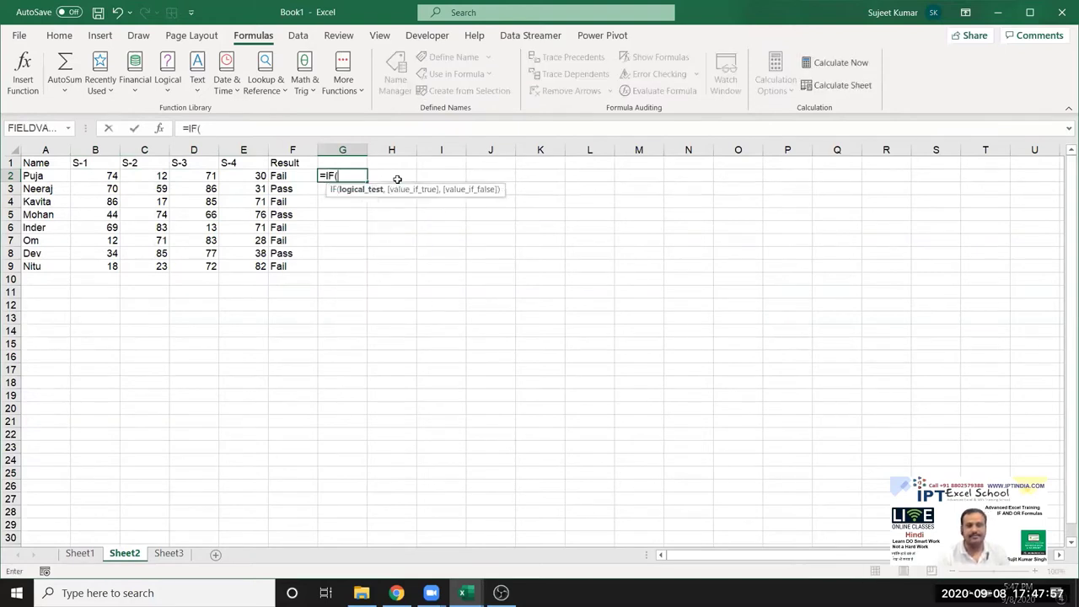
key("Left")
key("Left")
key("Left")
key("Left")
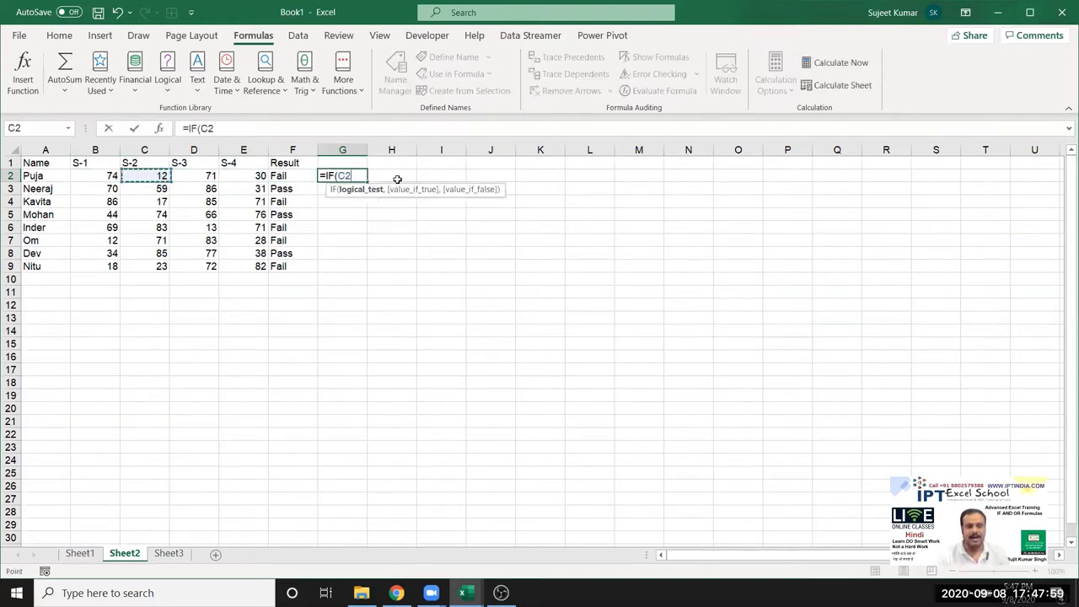
key("Left")
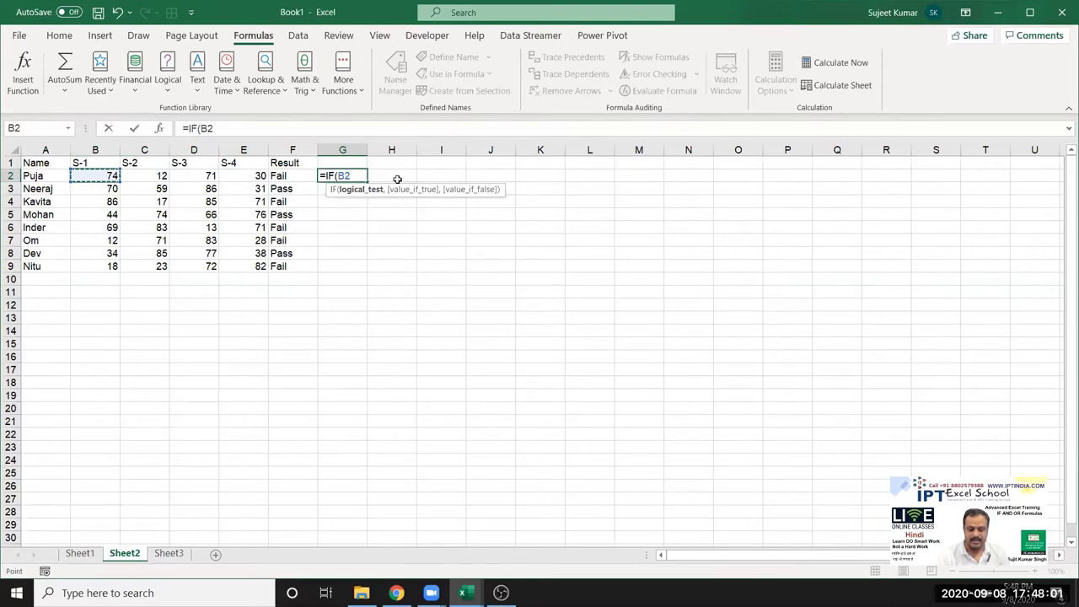
type(">=30")
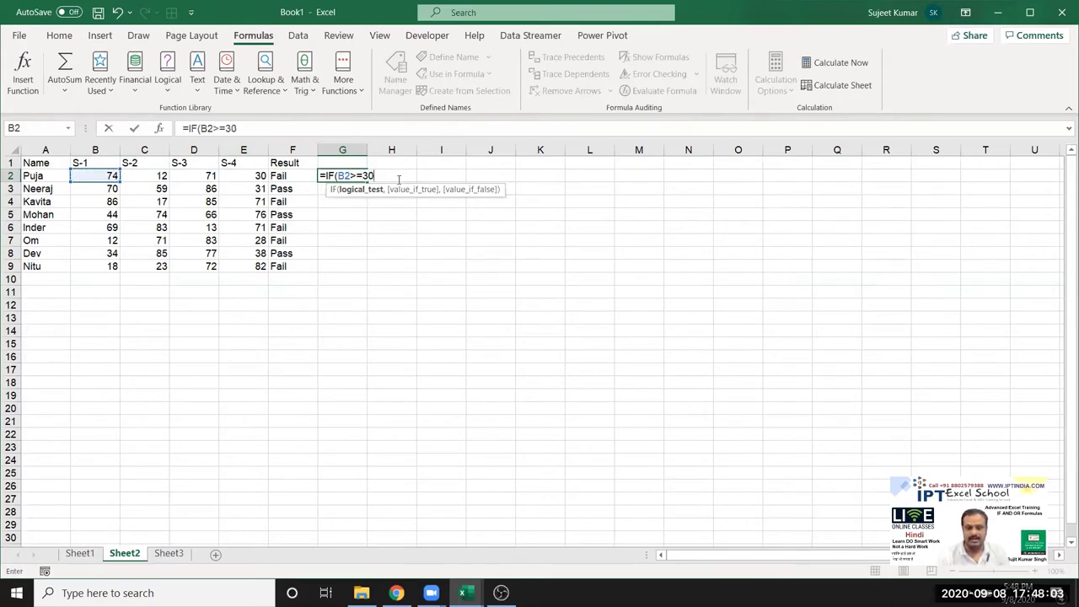
type(",")
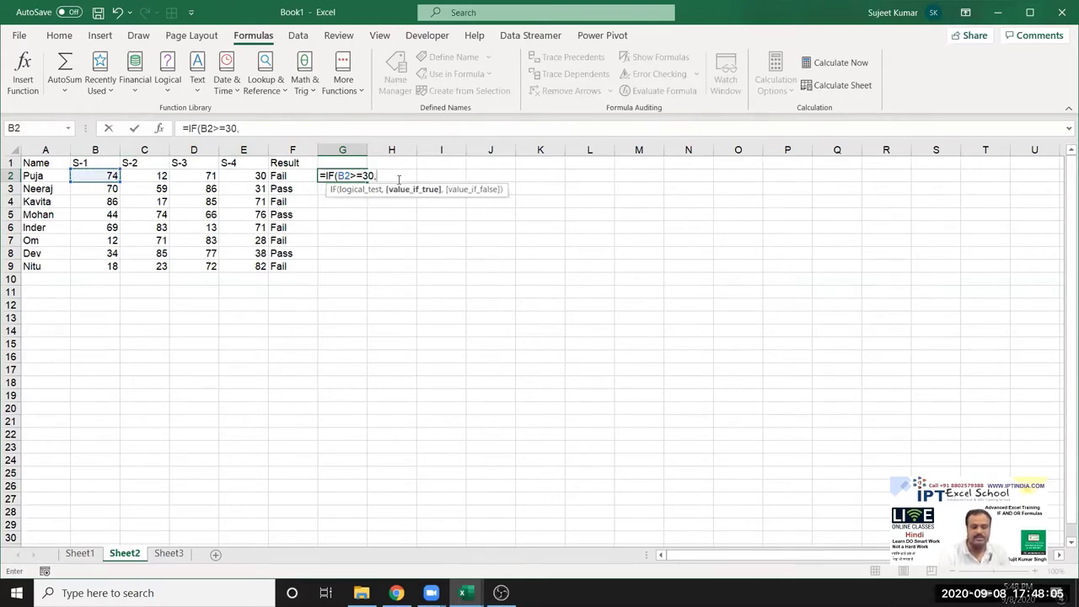
type("IF(")
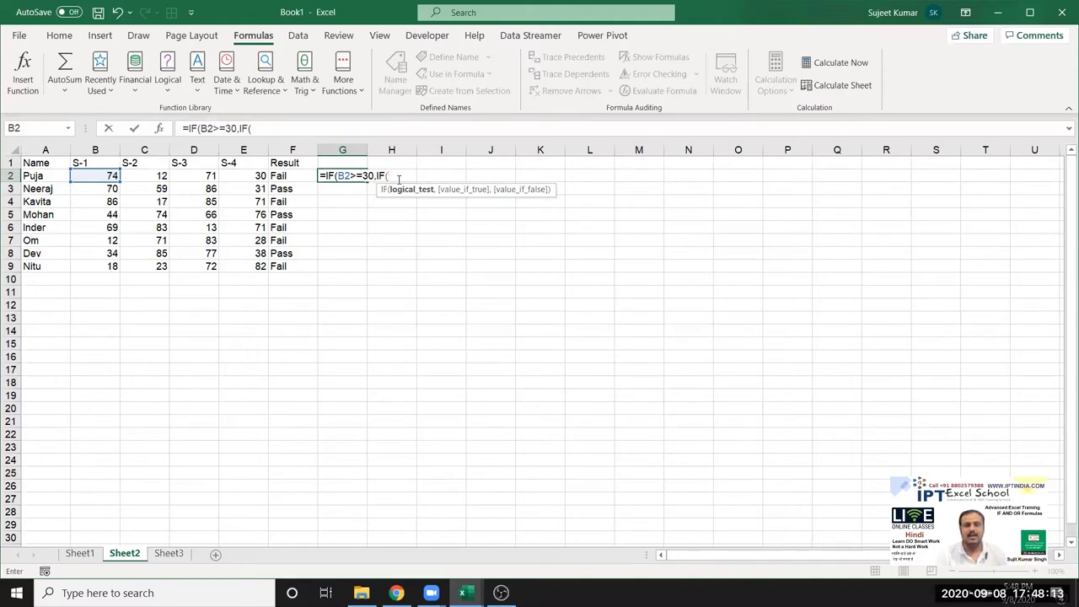
key("Left")
key("Left")
key("Left")
key("Left")
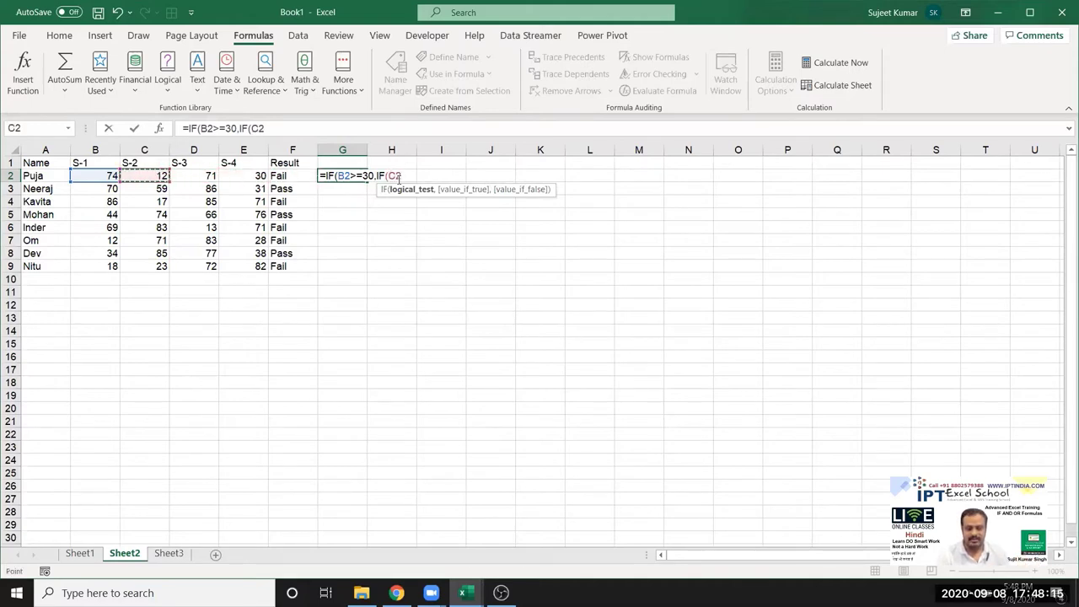
type(">=3")
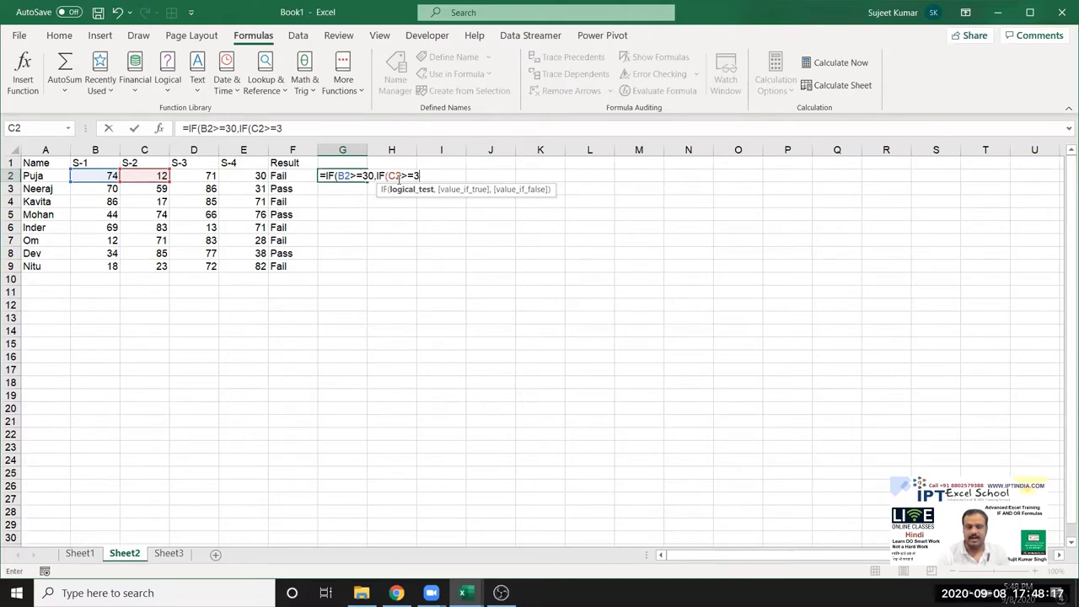
type("0,")
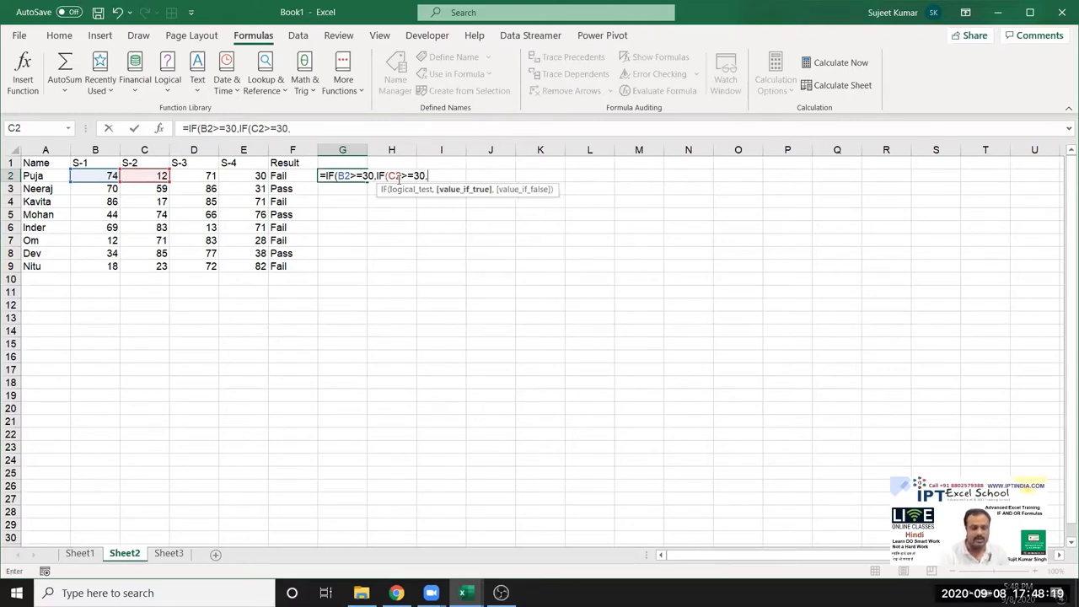
type("IF(")
key("Left")
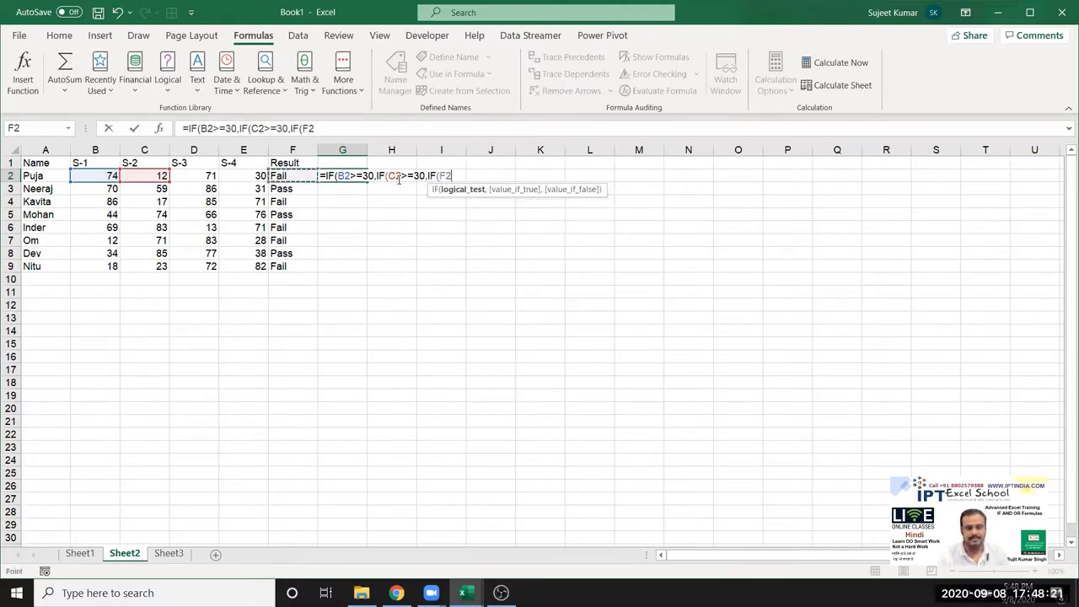
key("Left")
key("Left")
type(">")
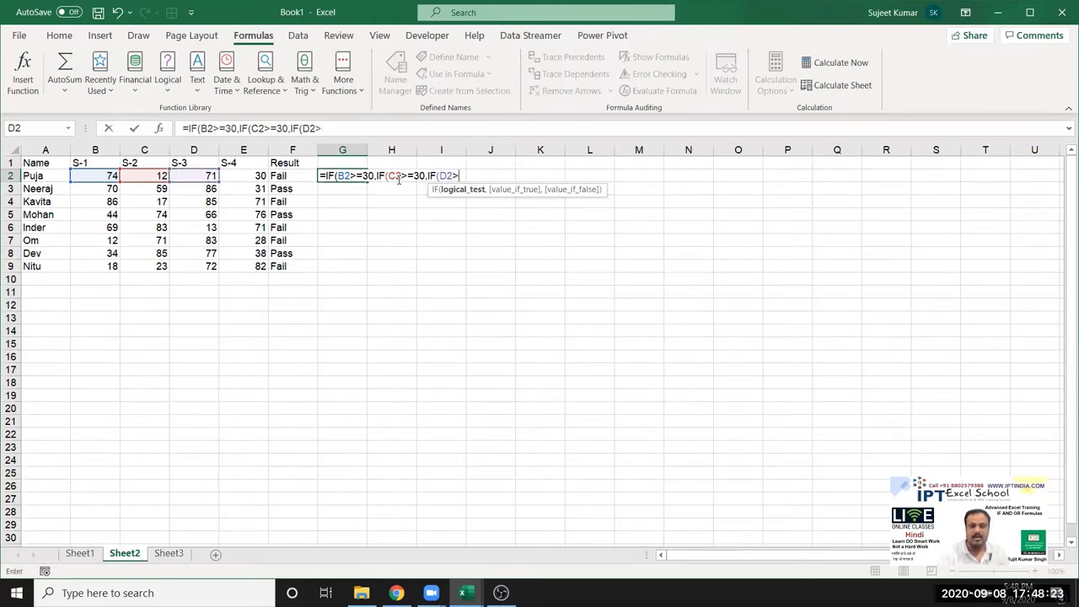
type("=30")
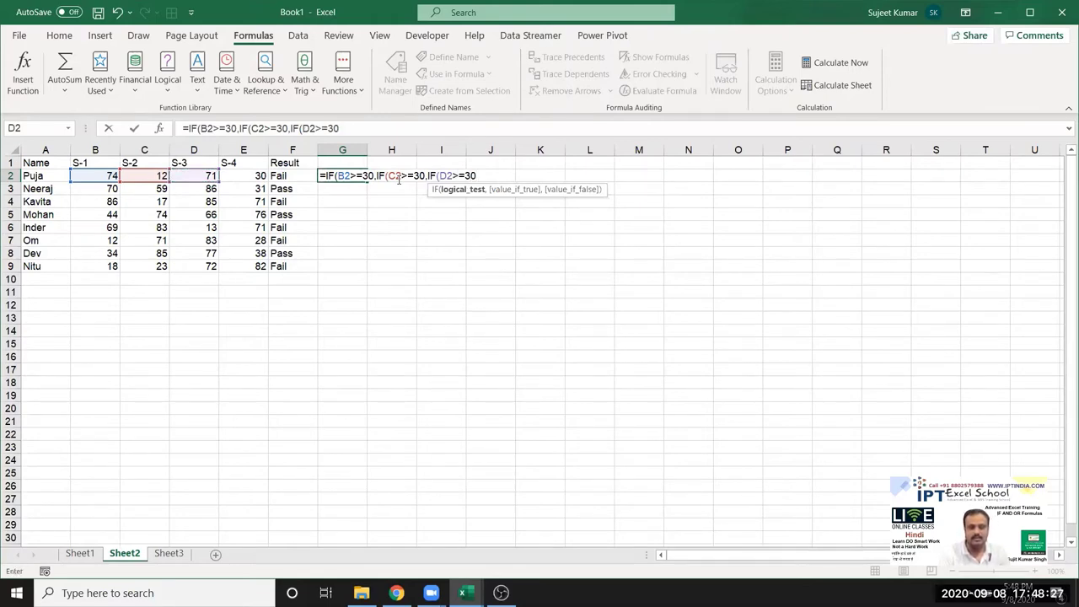
type(",IF(")
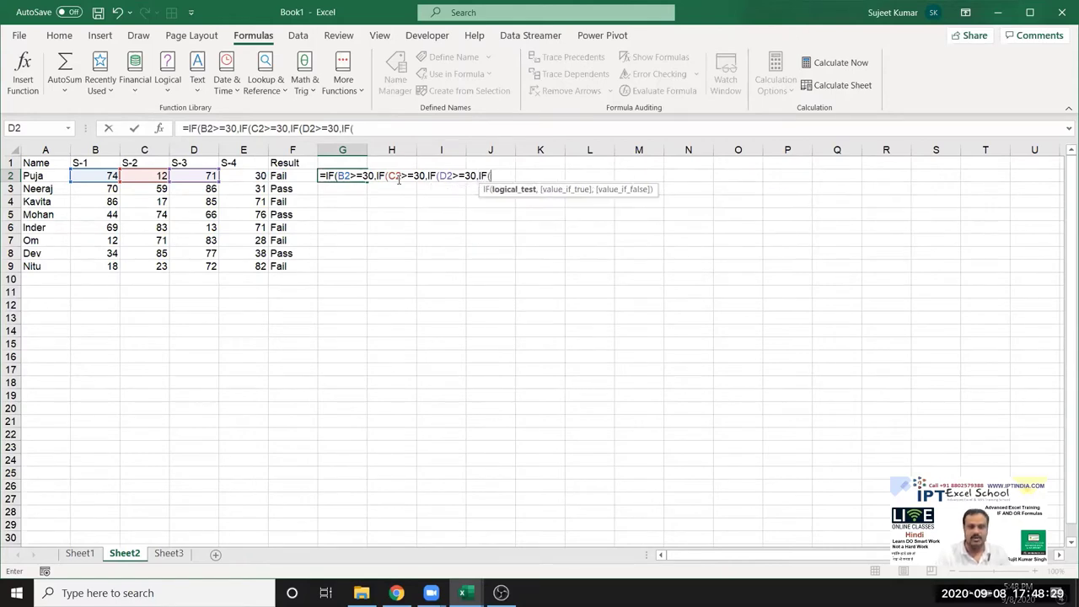
key("Left")
key("Left")
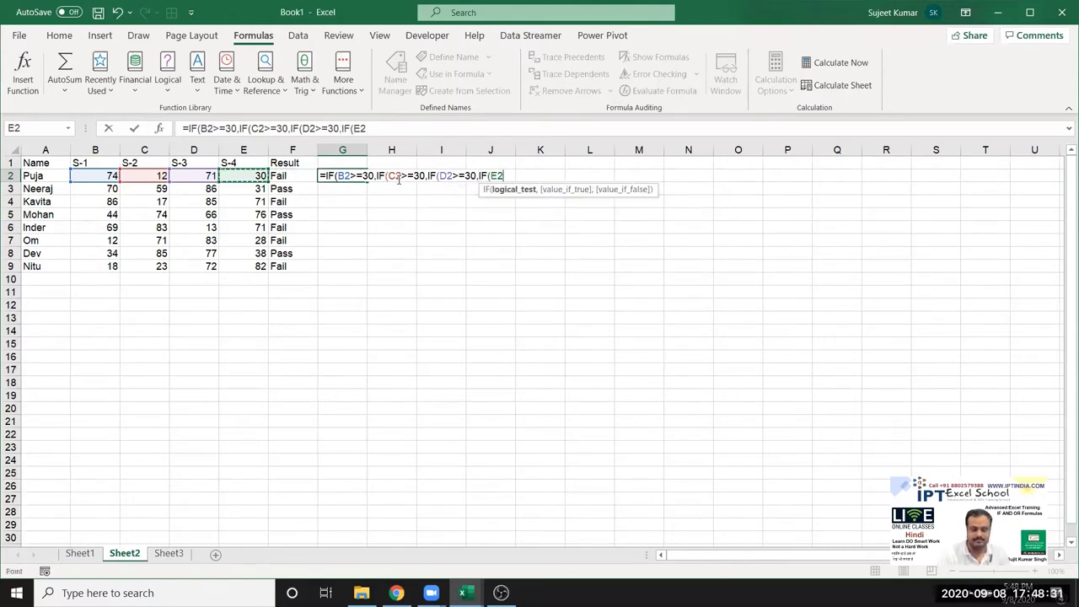
type("<=30")
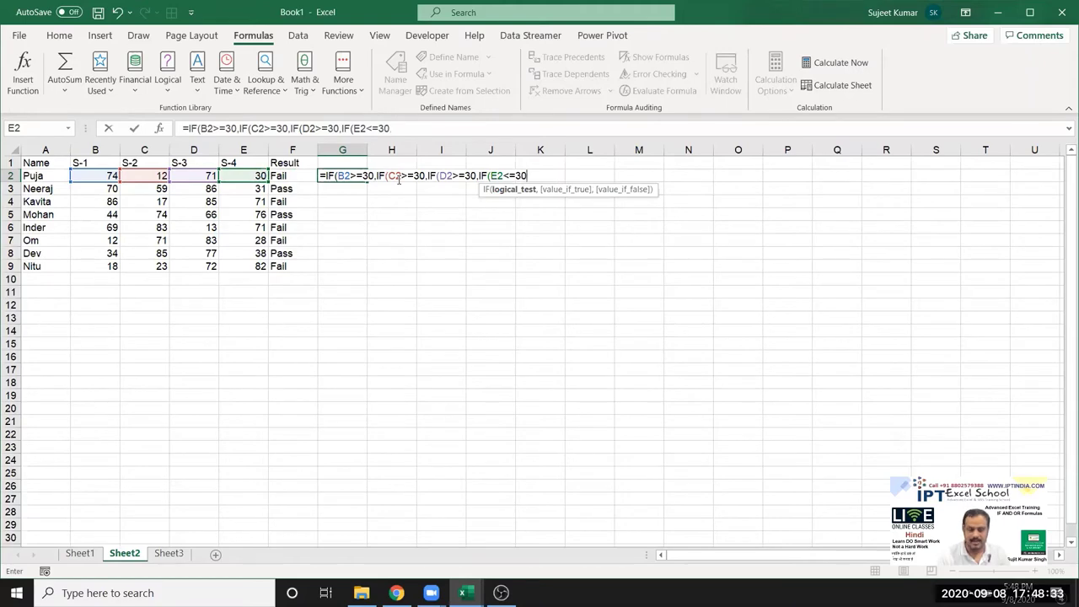
type(",")
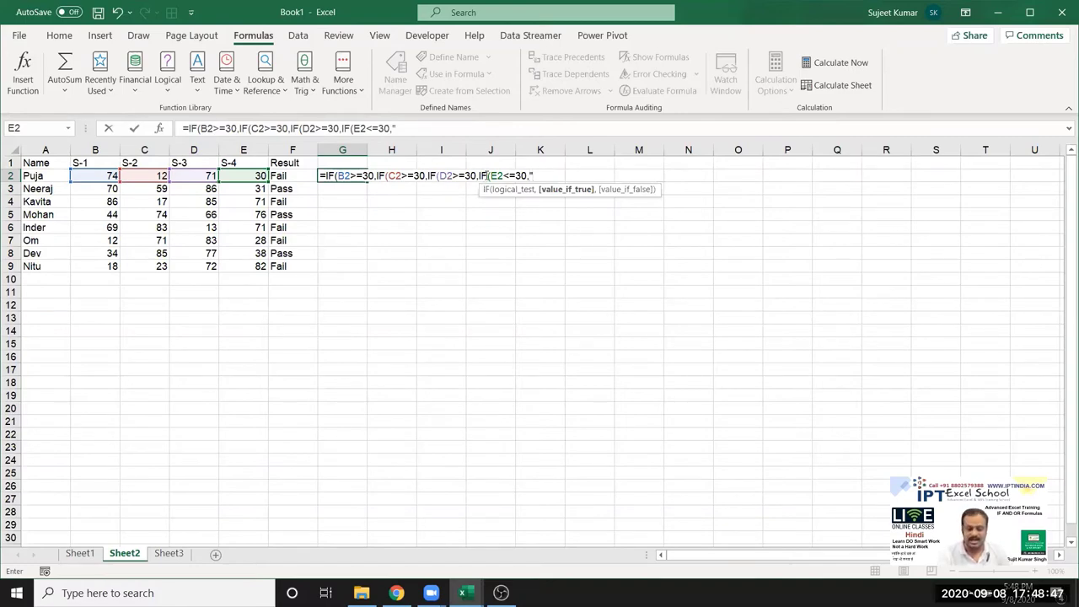
Give the innermost IF the results "OK" and "Pending" and close it.
type("OK")
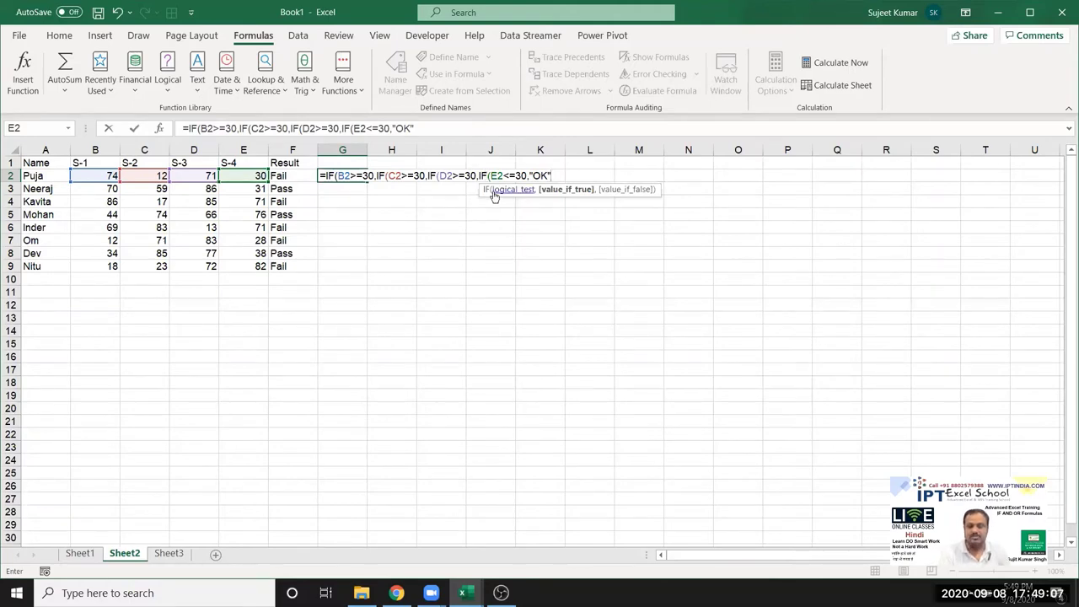
type(",\"P")
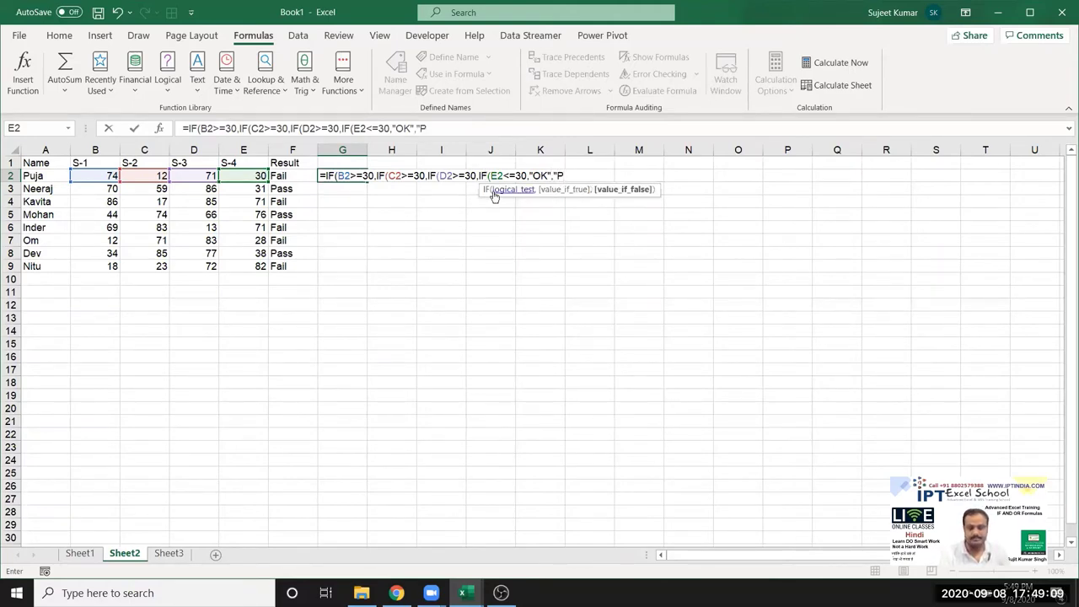
type("ending")
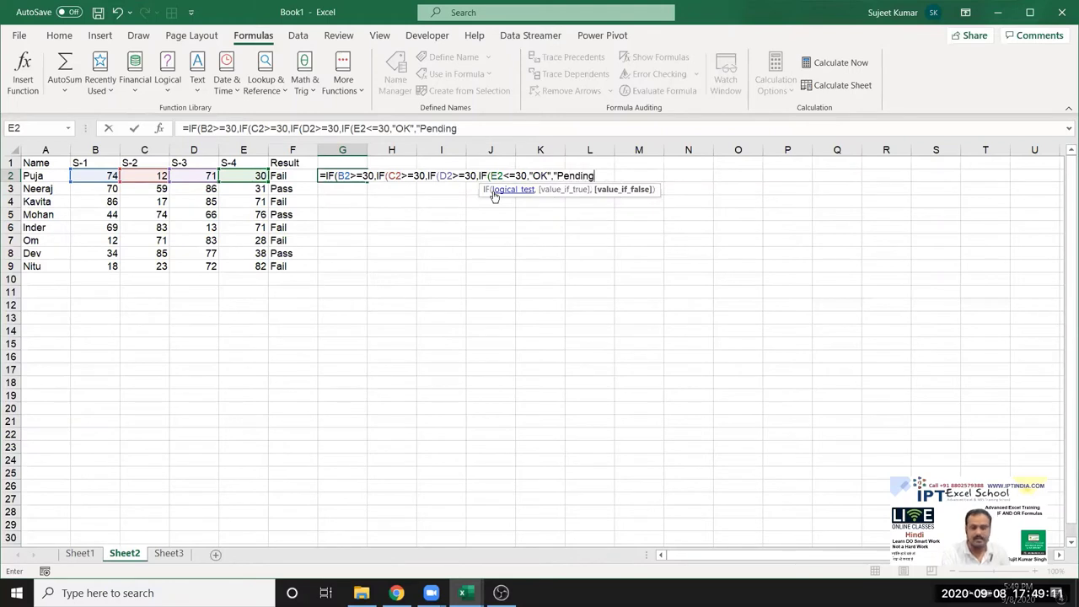
type("\")")
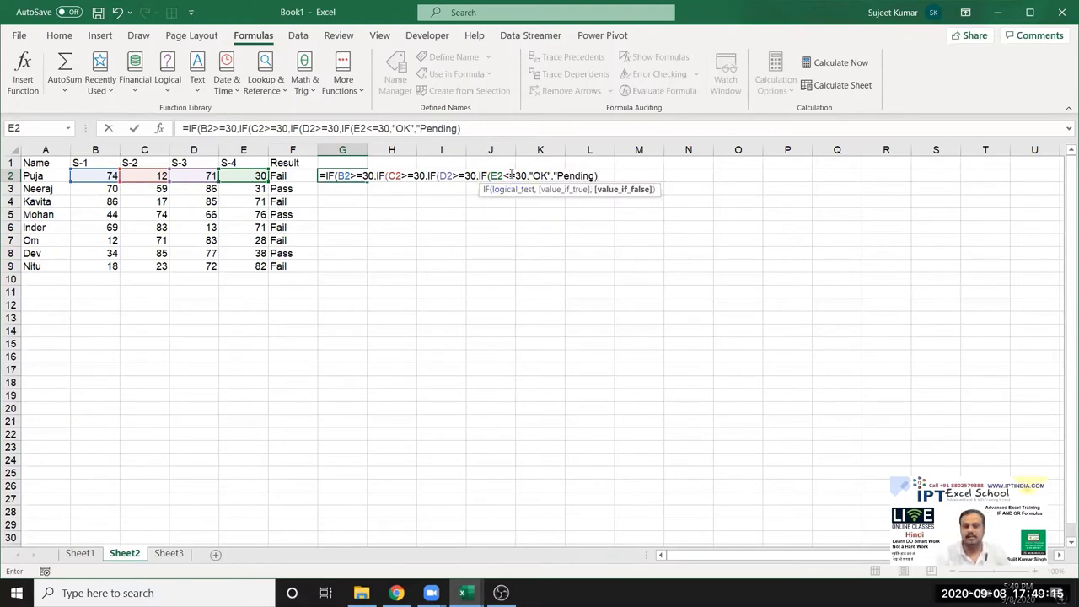
Change the innermost test from E2<=30 to E2>=30.
left_click(509, 175)
key("BackSpace")
type(">")
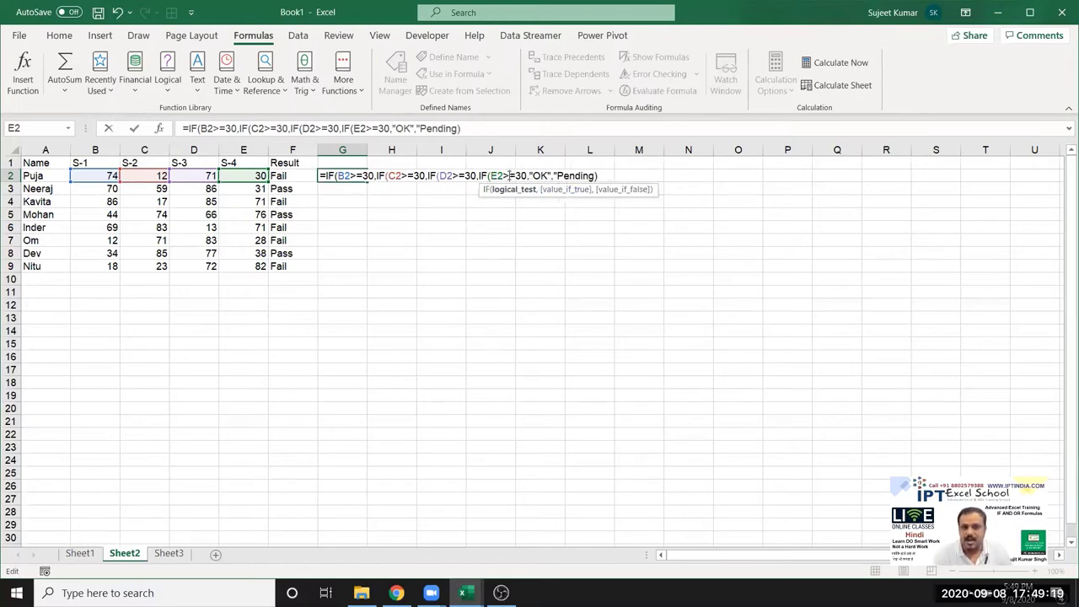
Highlight the innermost IF's arguments and delete its OK result.
left_click_drag(488, 175, 596, 177)
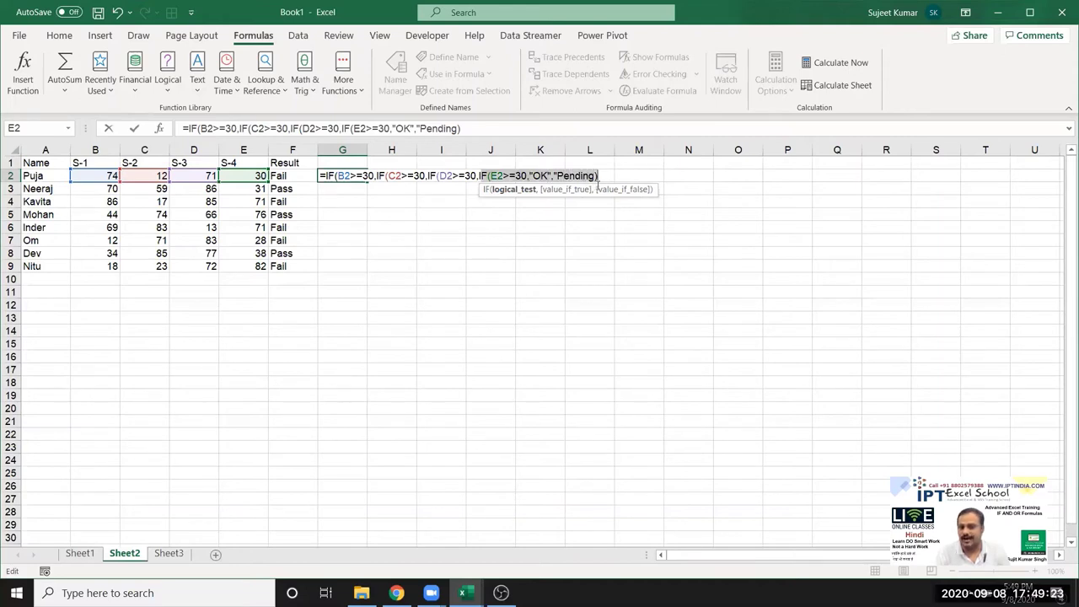
left_click_drag(595, 184, 600, 177)
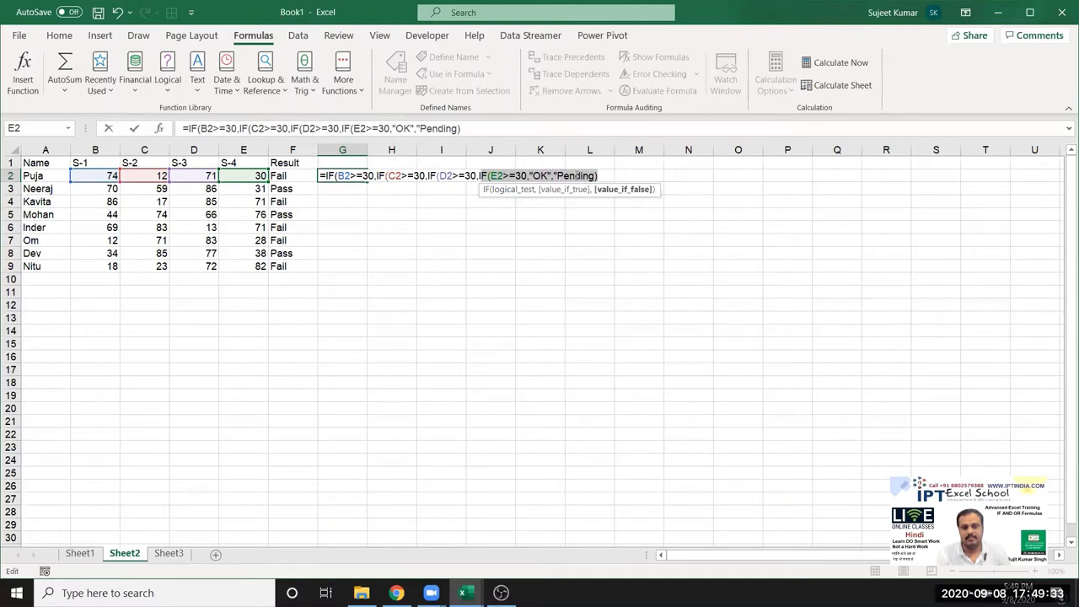
left_click_drag(530, 175, 551, 176)
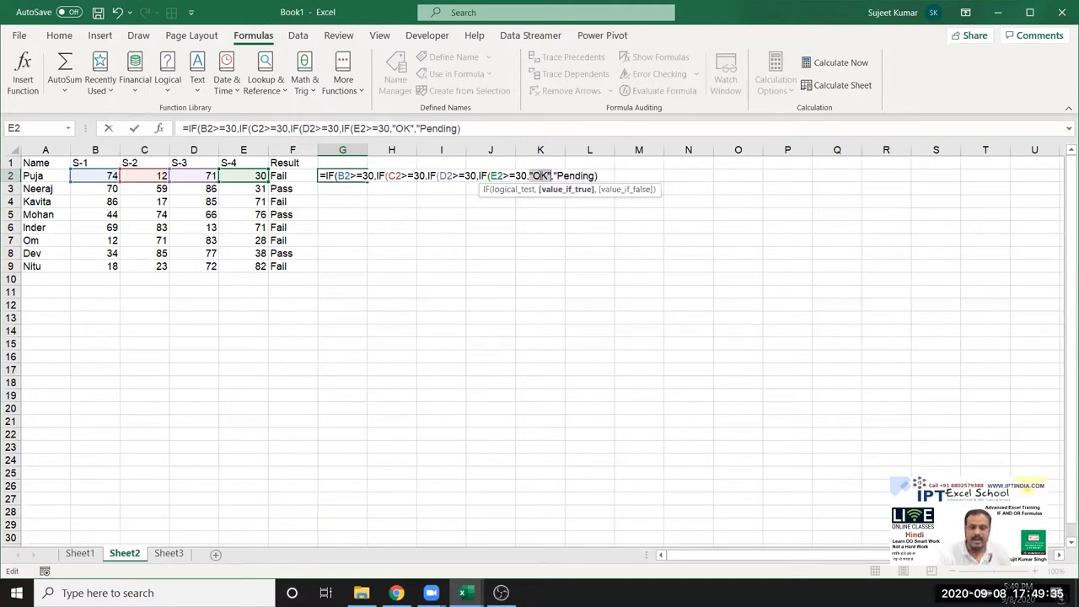
left_click(550, 175)
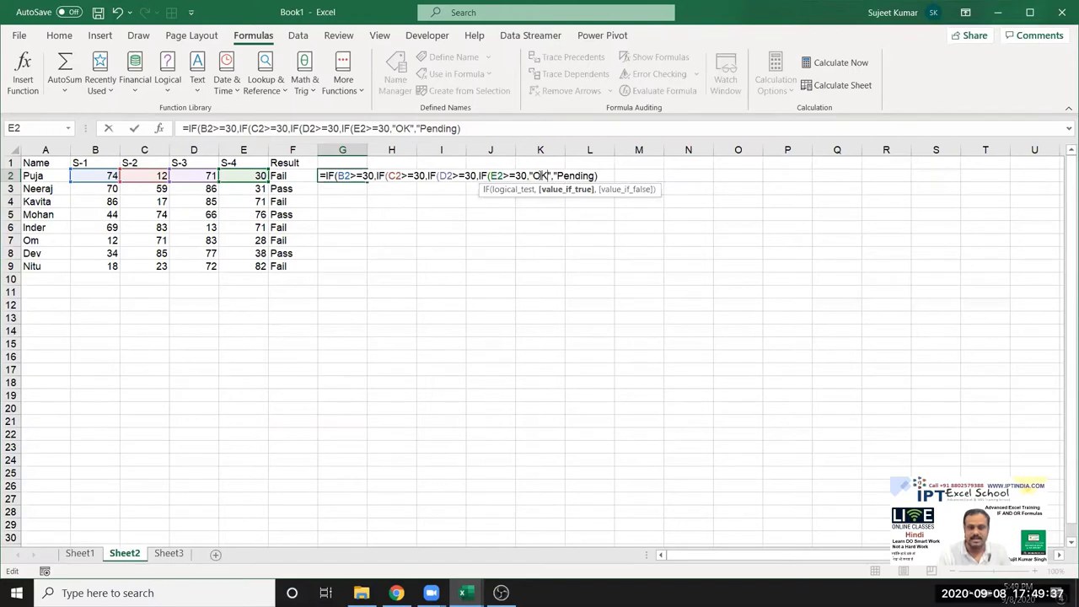
key("BackSpace")
key("BackSpace")
Make the innermost IF return "Pass" or "Fail", removing the stray S4 text.
type("P")
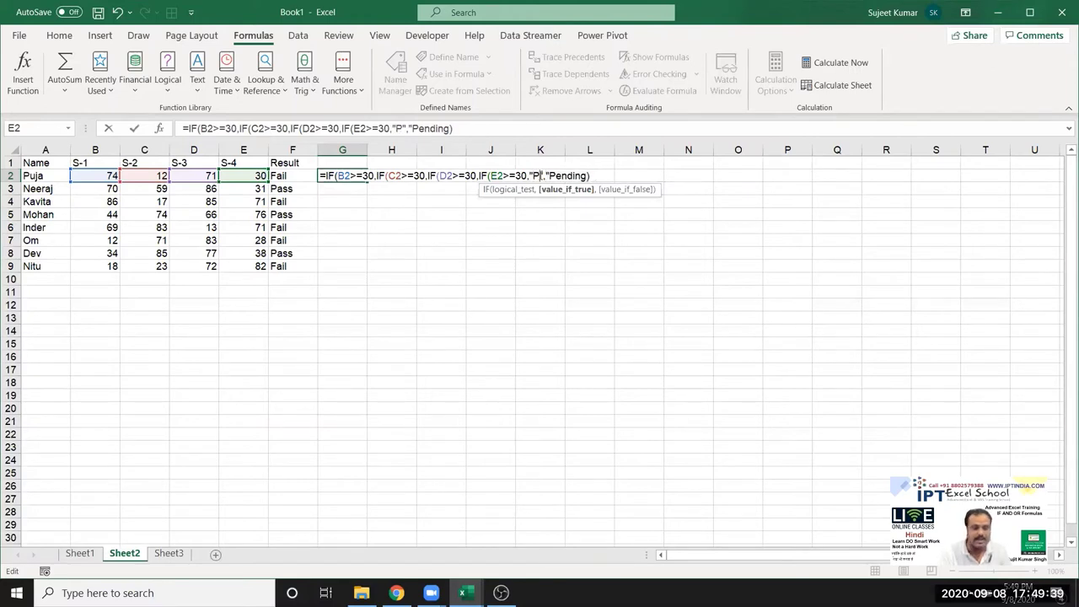
type("ass")
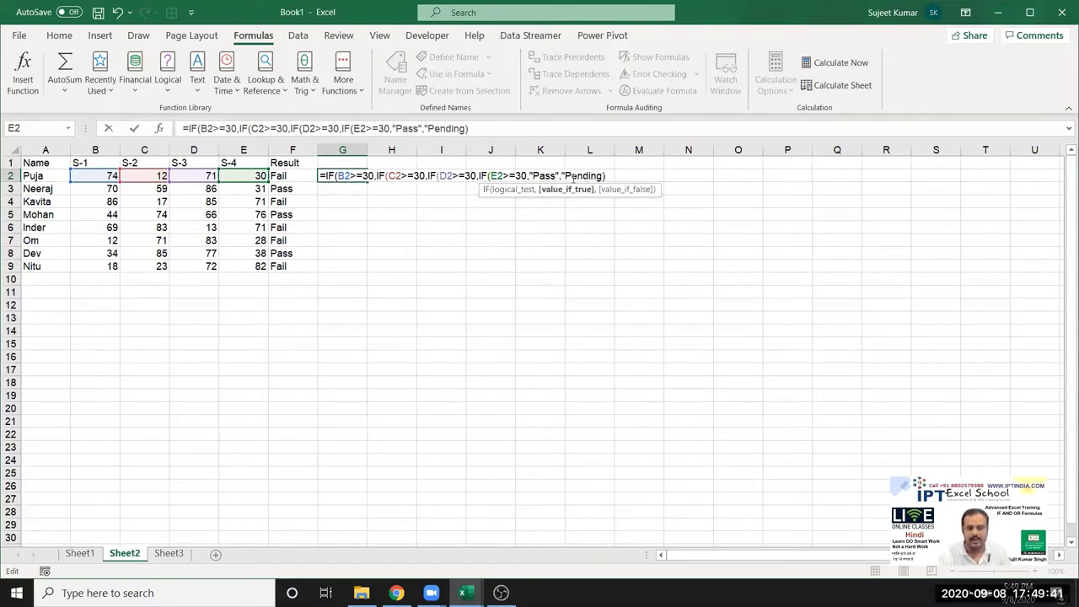
double_click(574, 175)
type("S")
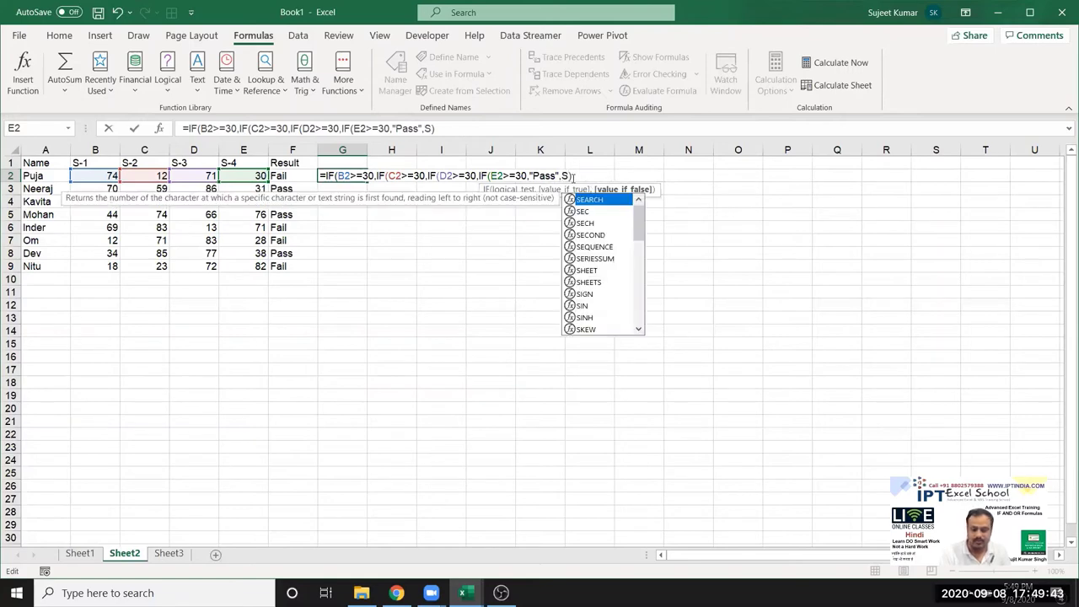
type("4 fail")
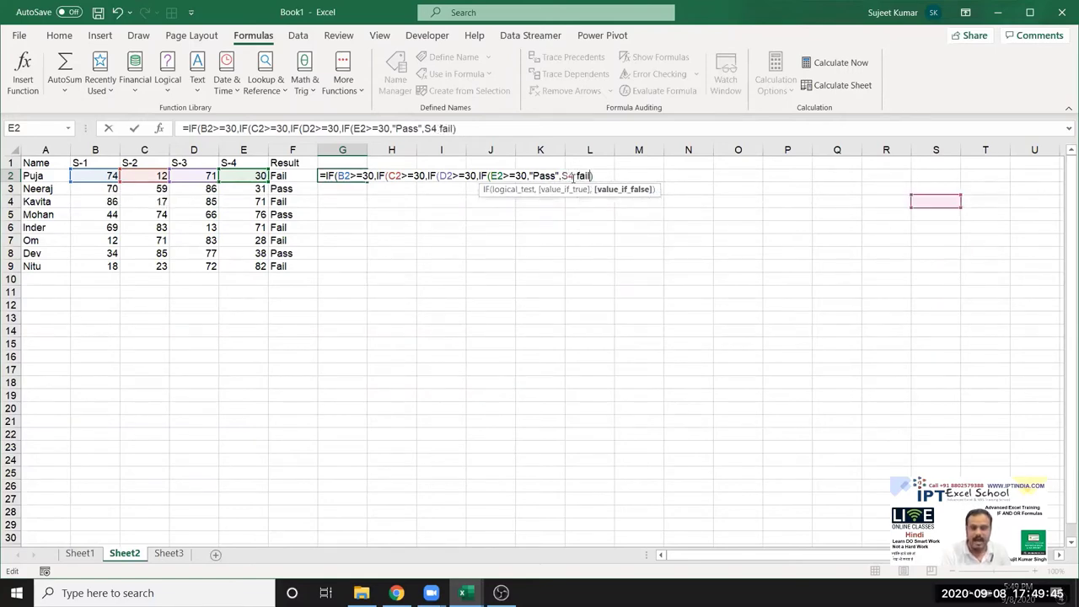
key("BackSpace")
key("BackSpace")
key("BackSpace")
type("F")
key("BackSpace")
type("F")
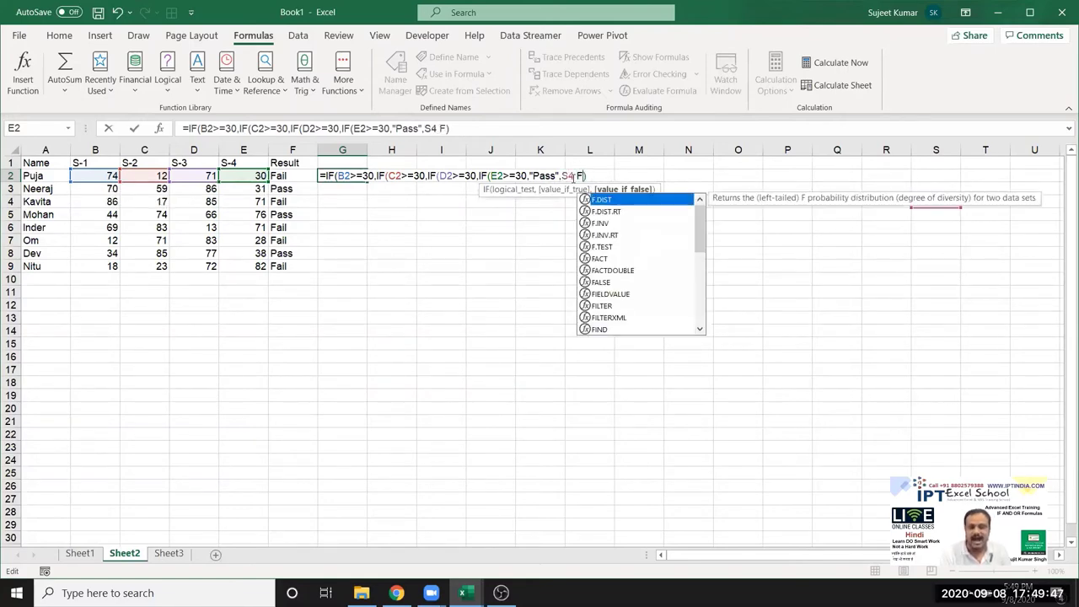
type("a")
key("BackSpace")
key("BackSpace")
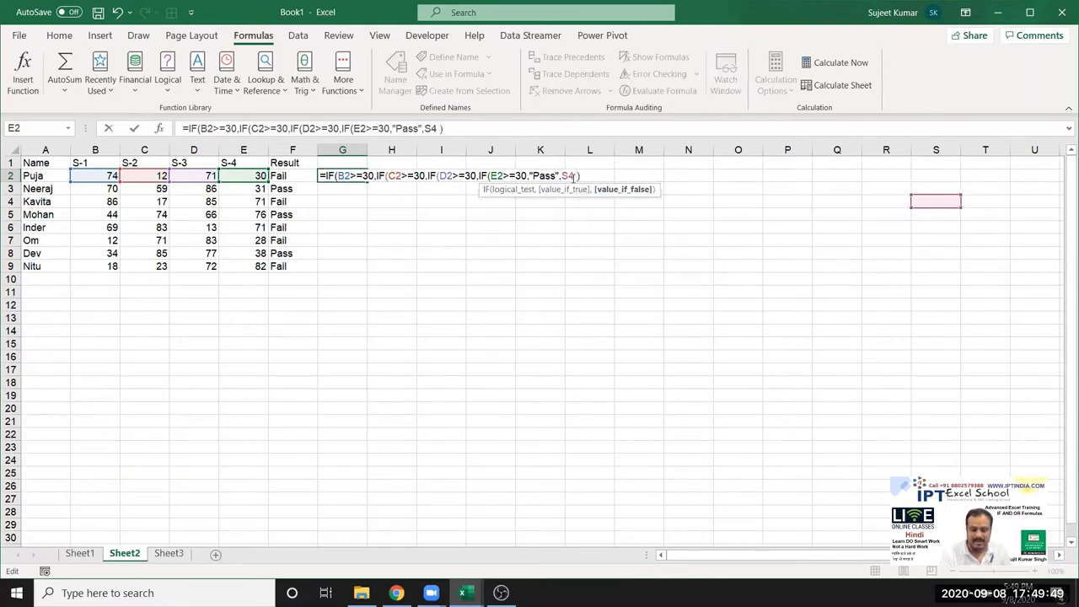
type("\"Fai")
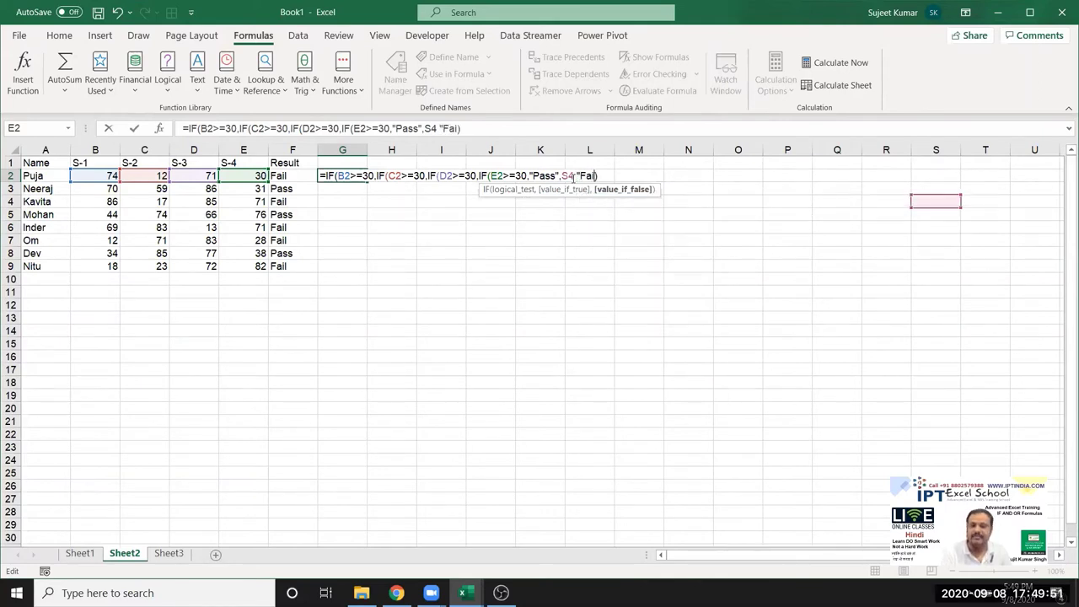
type("l\"")
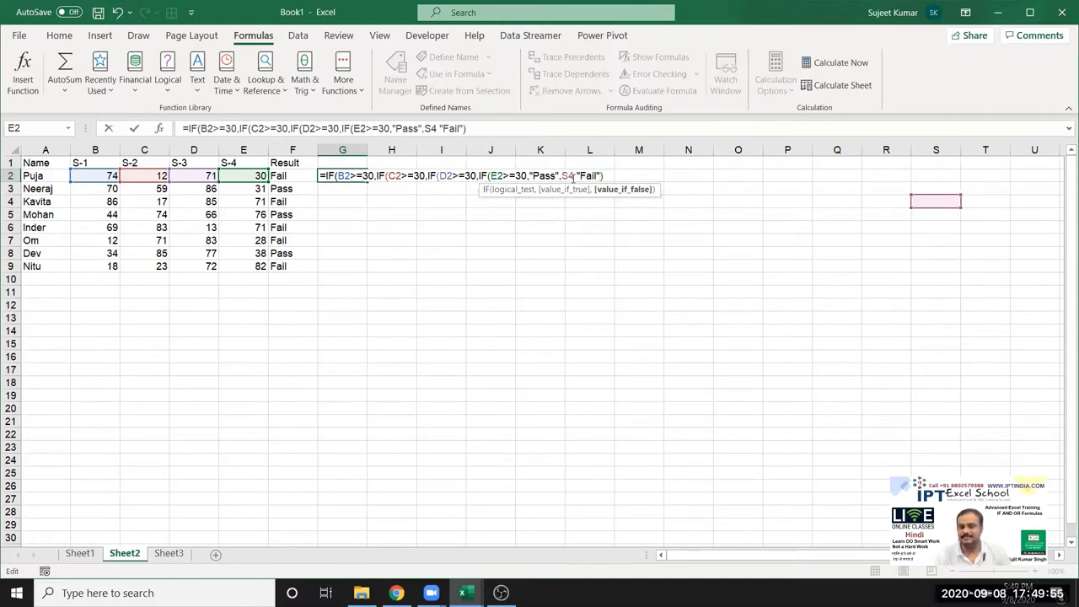
left_click(576, 176)
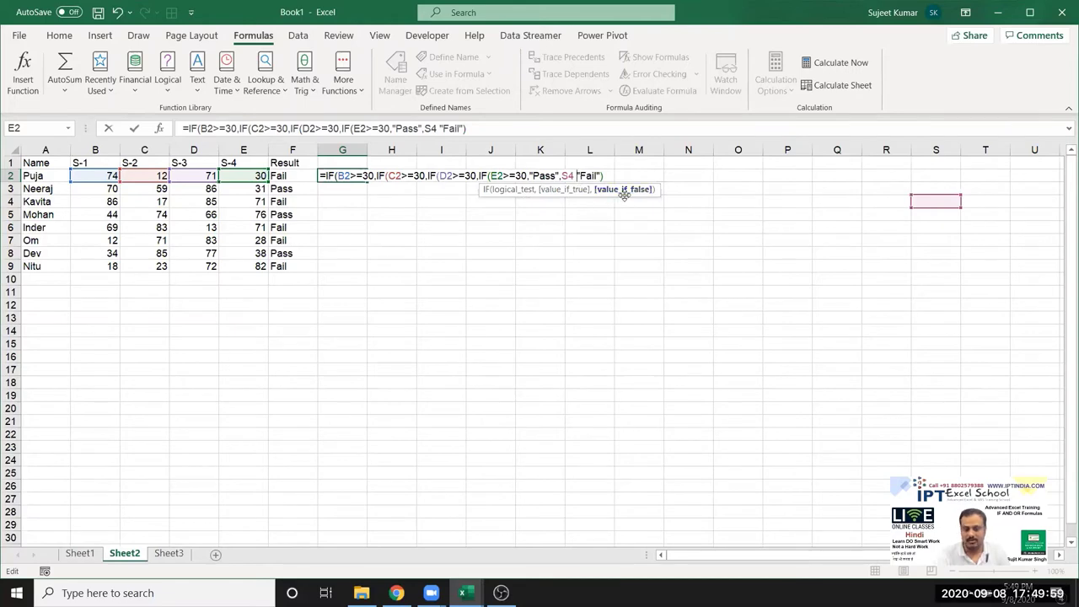
key("BackSpace")
key("BackSpace")
key("BackSpace")
Change the innermost false result to "S4 Fail" and highlight the E2 test and its results.
type(",\"")
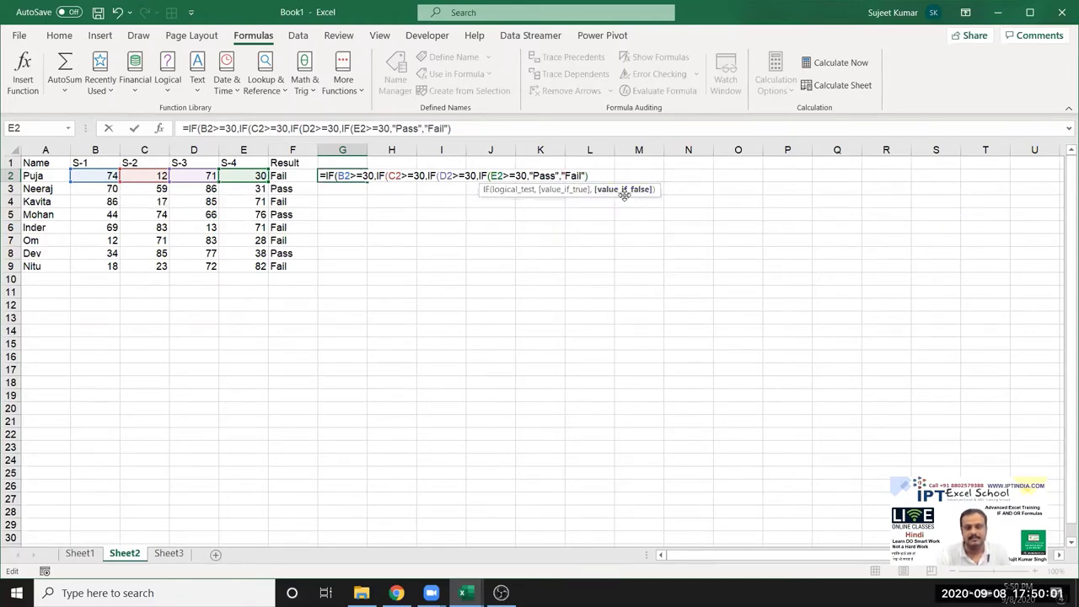
type("S4")
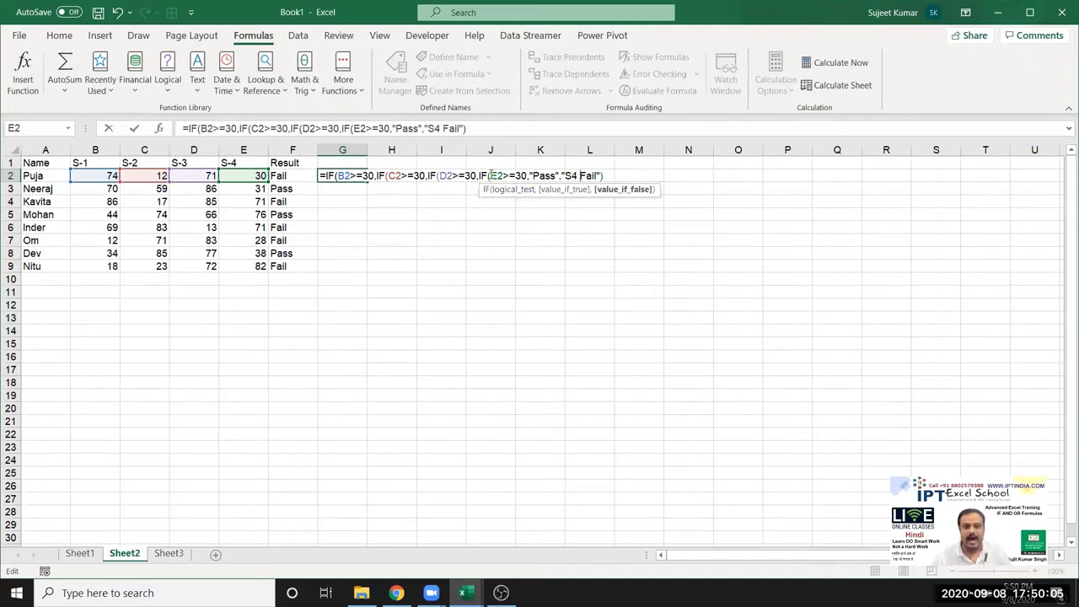
left_click_drag(488, 175, 520, 175)
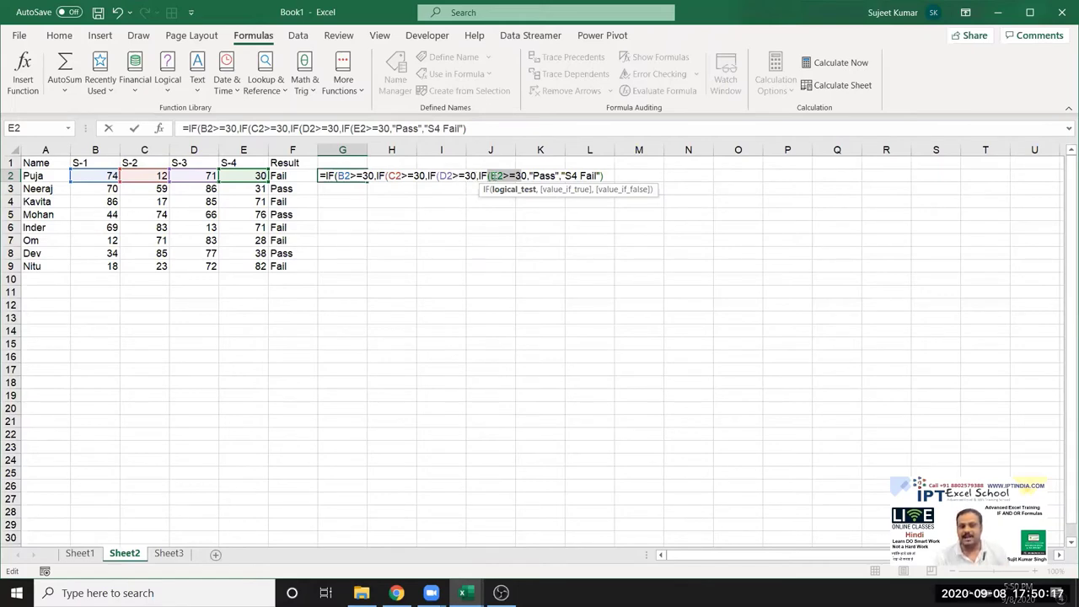
left_click(492, 176)
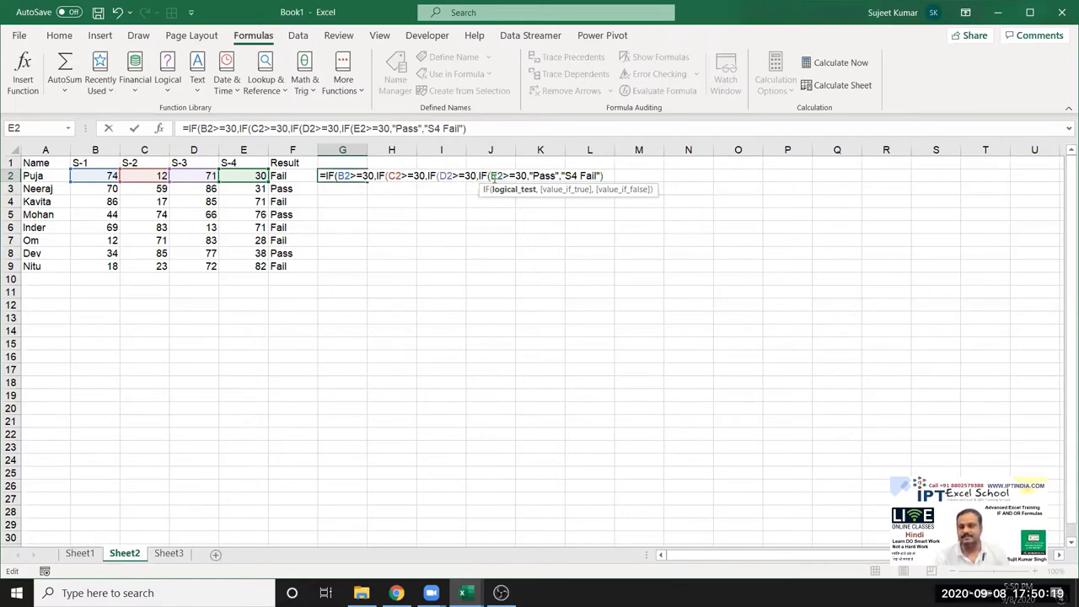
left_click(532, 175)
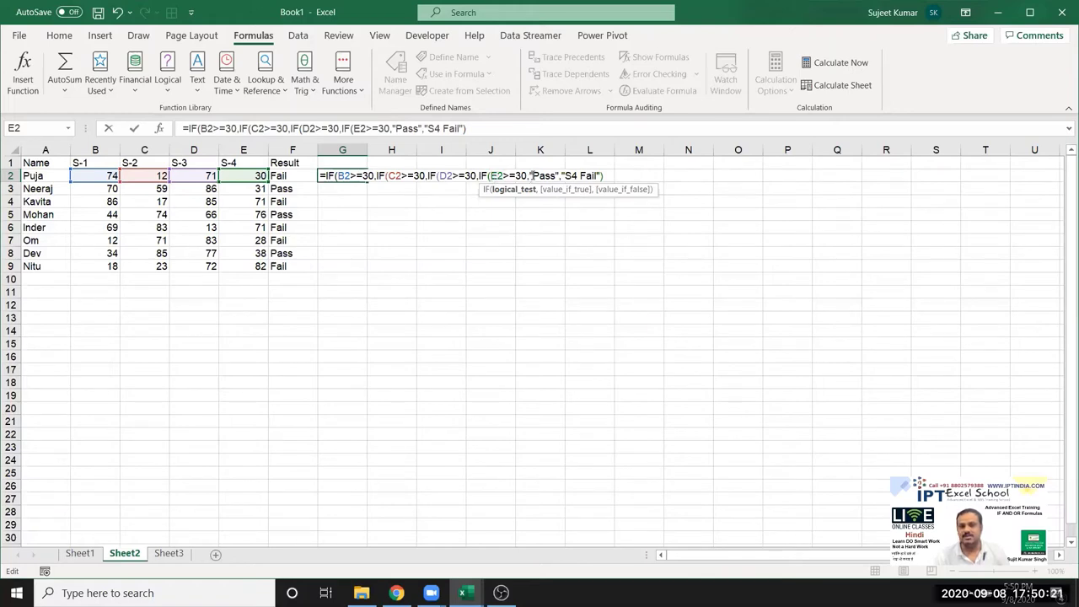
left_click(571, 175)
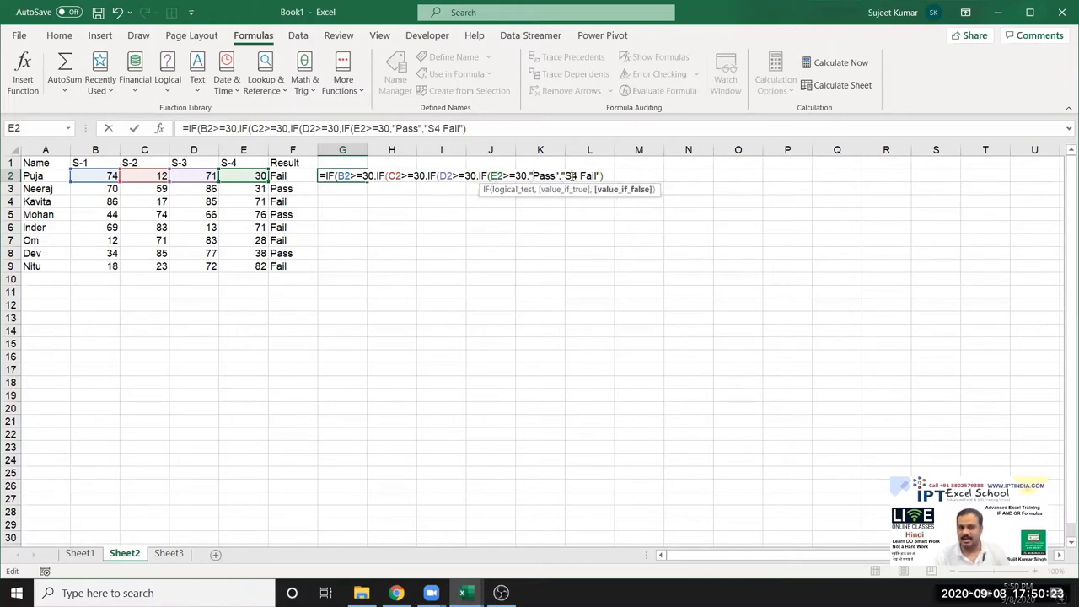
left_click(459, 175)
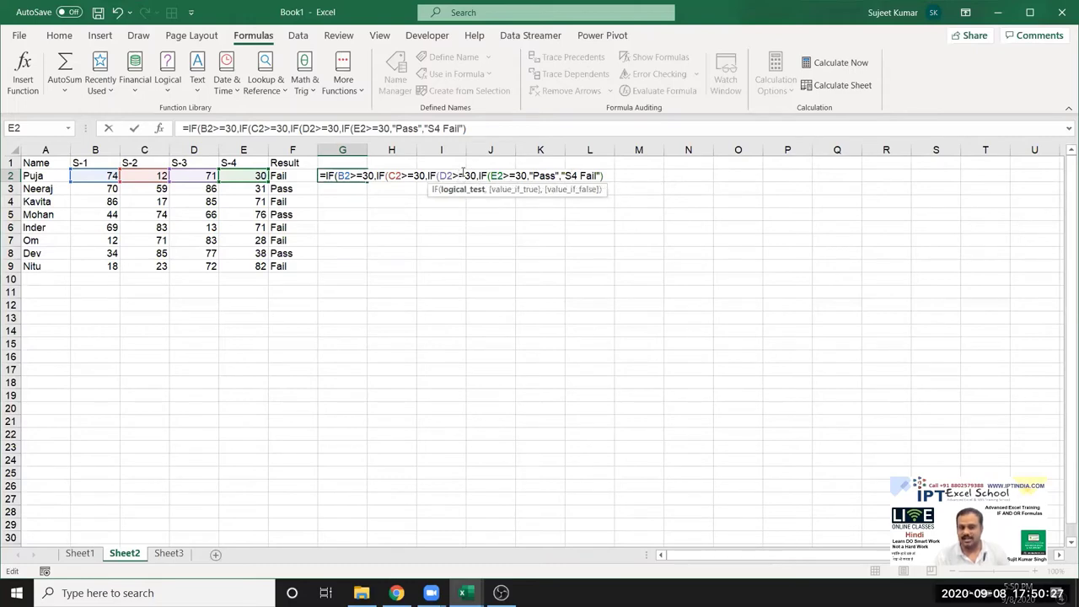
left_click_drag(481, 176, 603, 177)
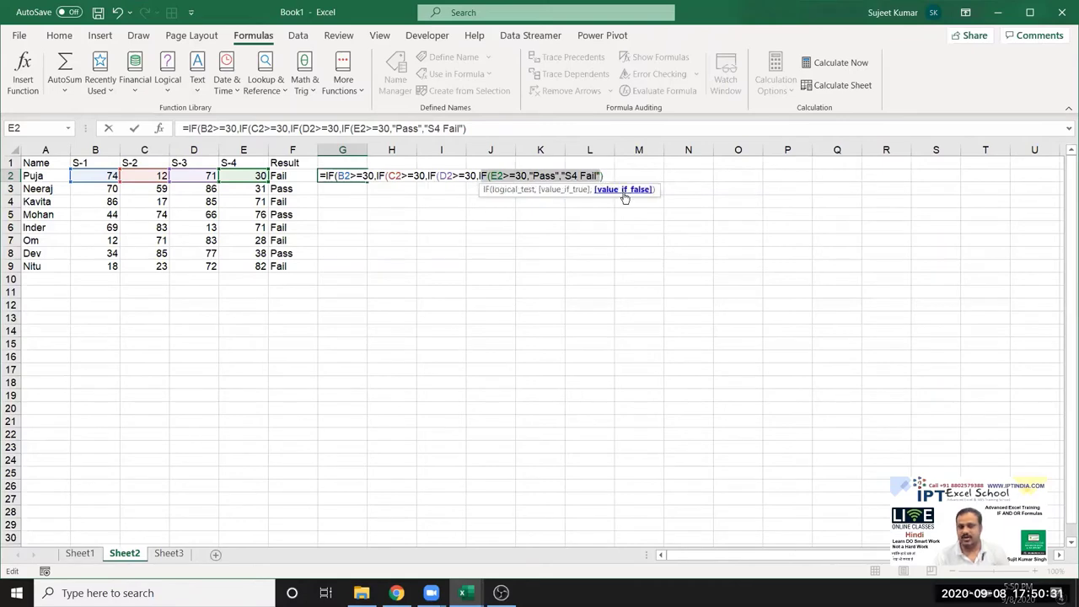
Add the outer false results "S3 Fail", "S2 Fail" and "S1 Fail" to G2's formula.
left_click(608, 176)
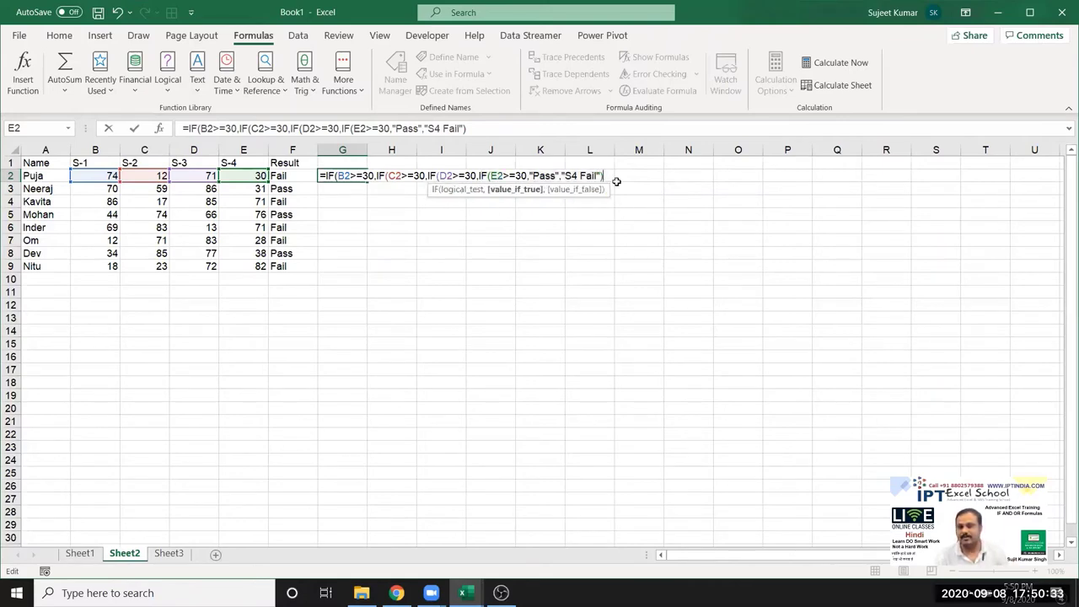
type(",\"")
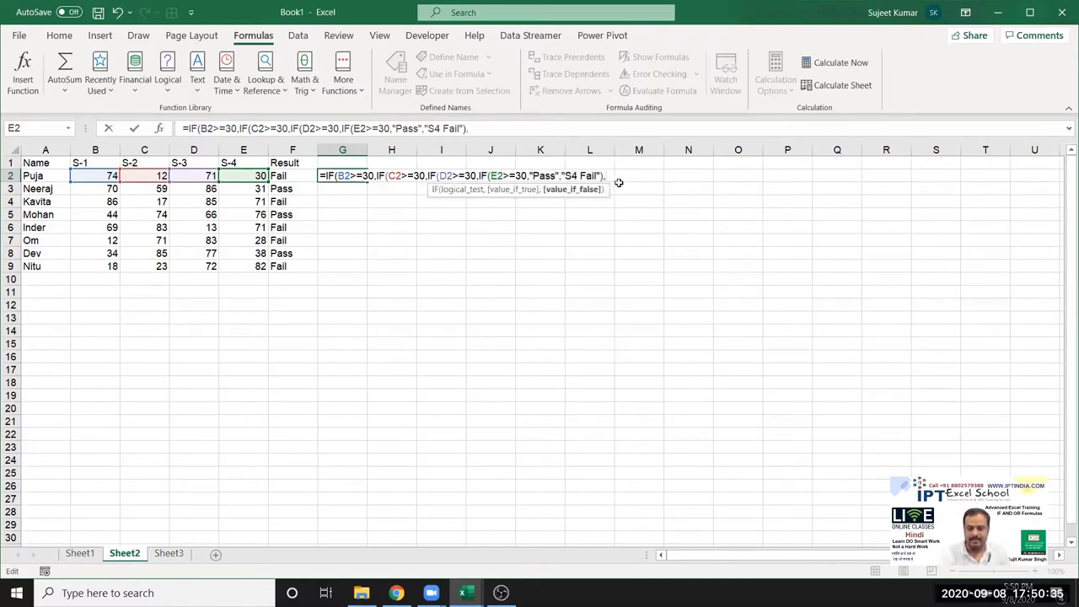
type("S3 ")
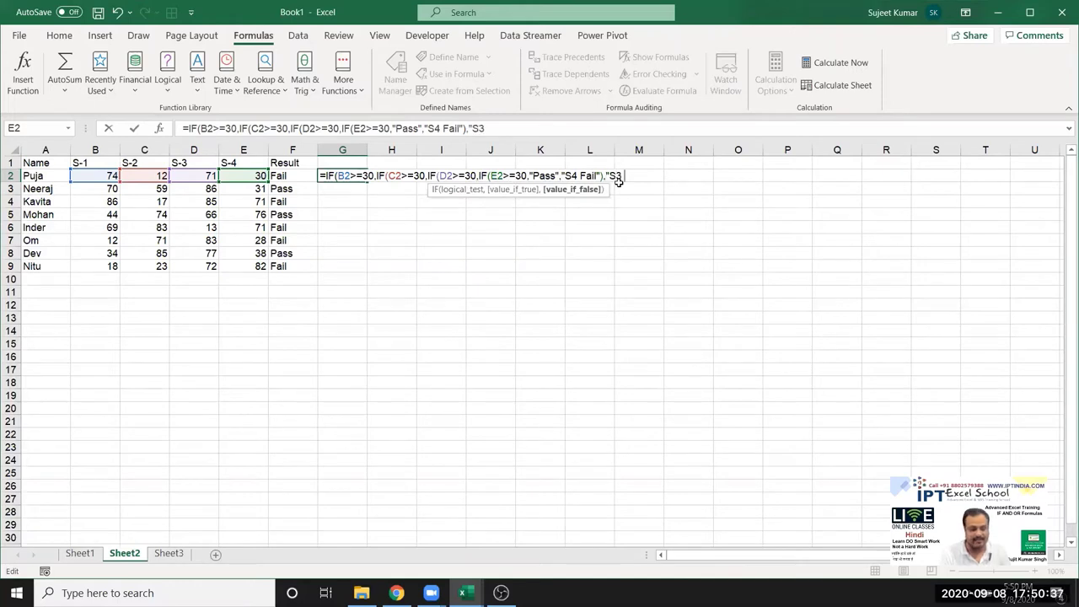
type("Fail\"")
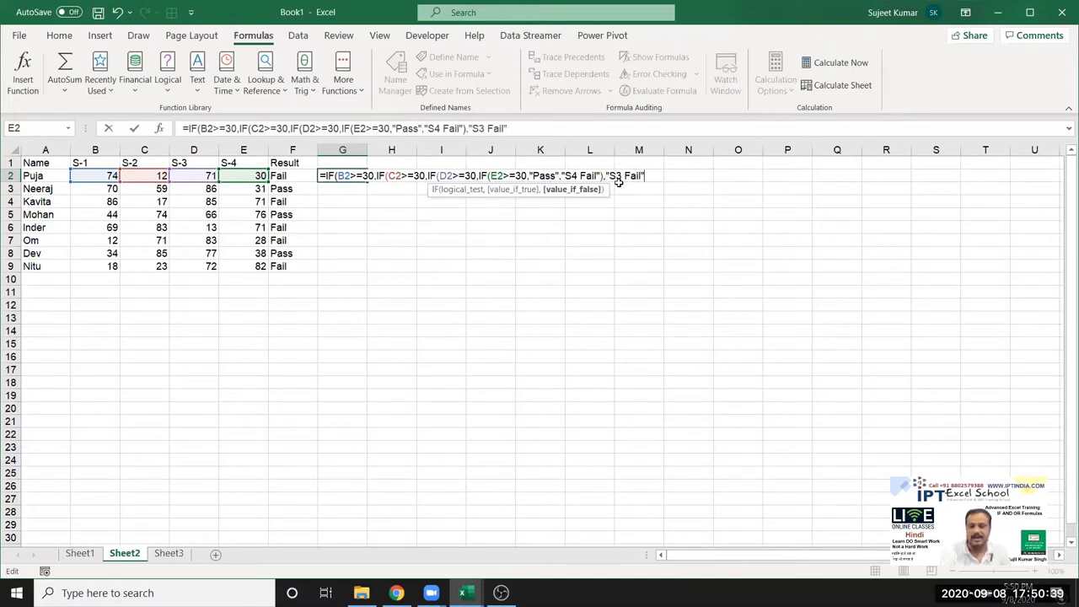
type(")")
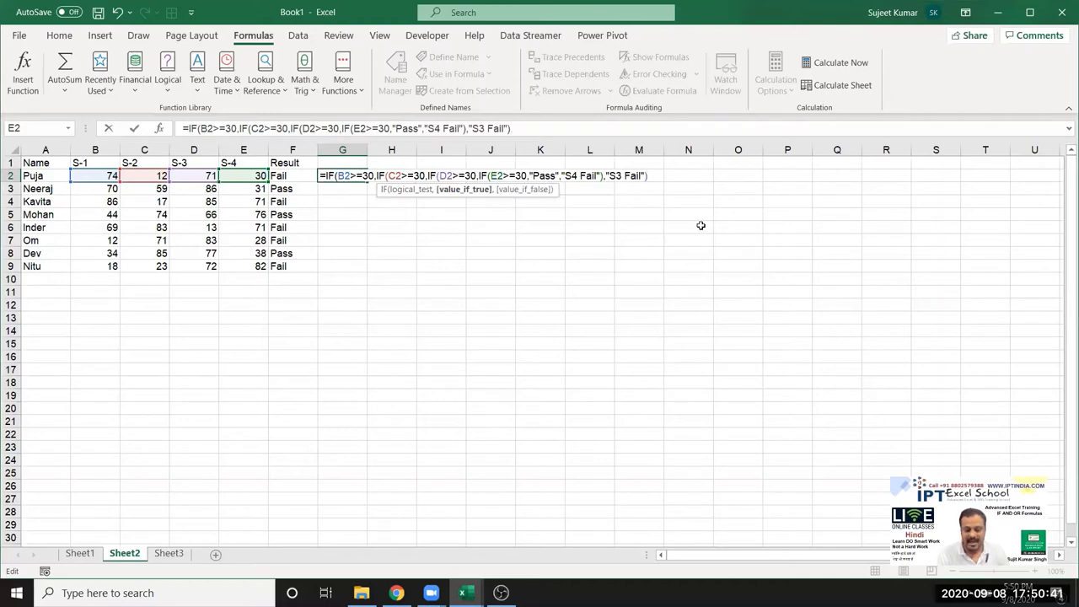
type(",\"")
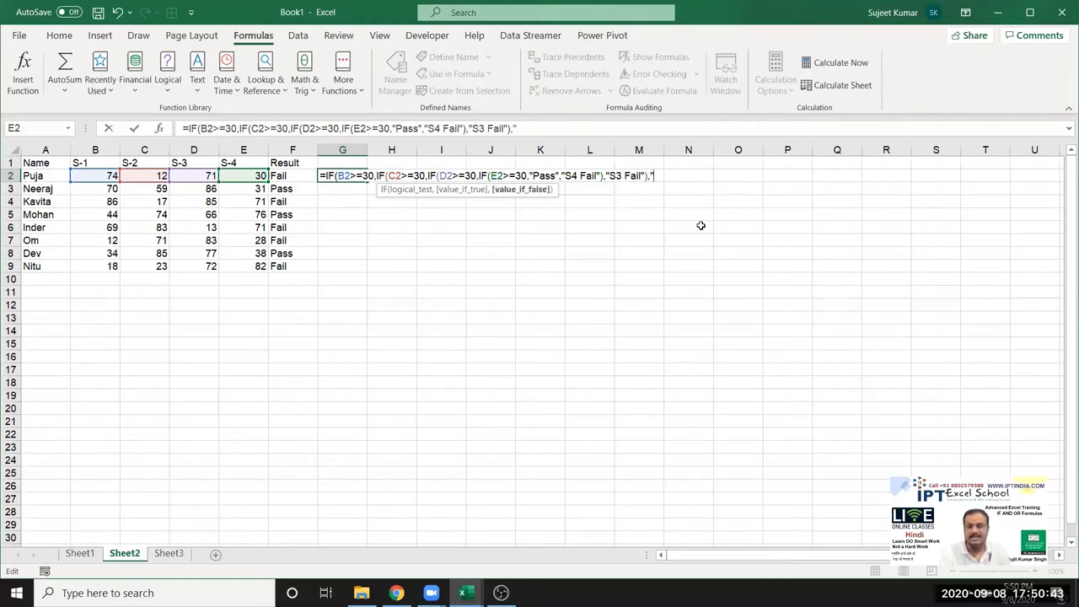
type("S2")
type(" Fail\"")
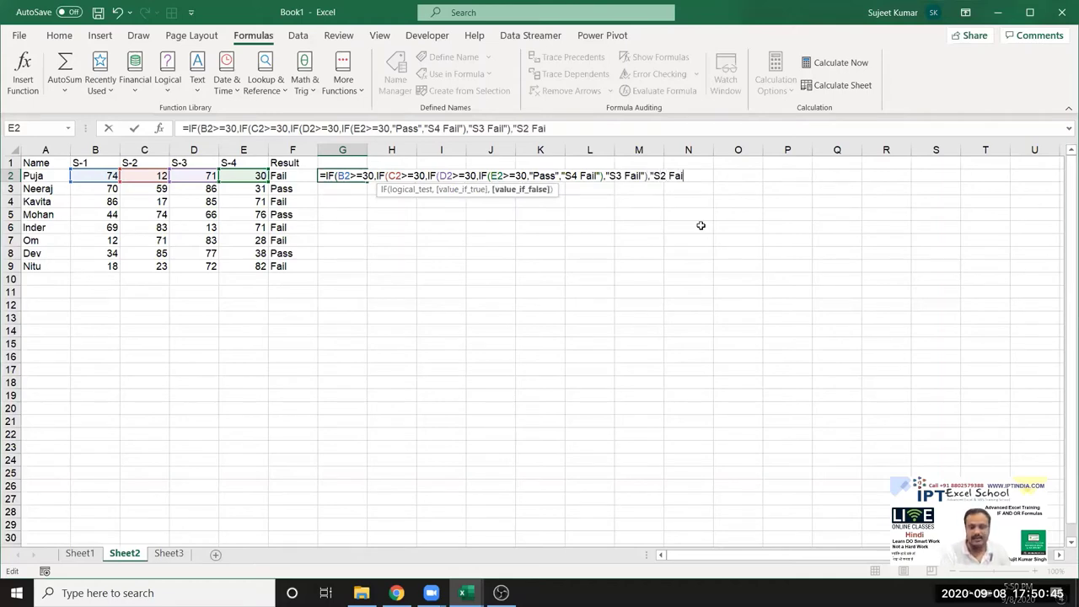
type(")")
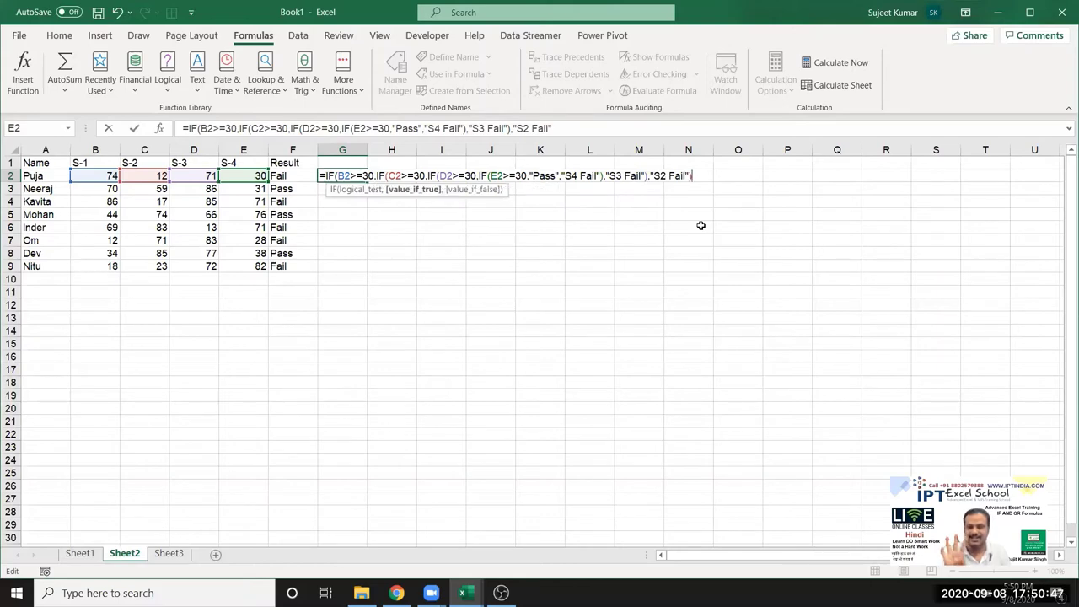
type(",")
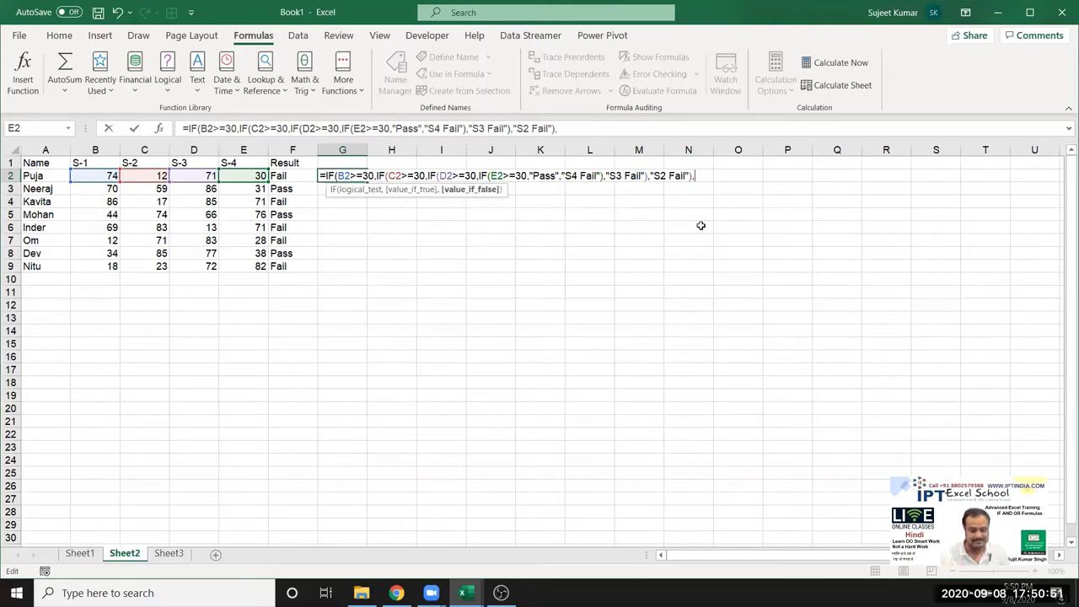
type("\"Sa")
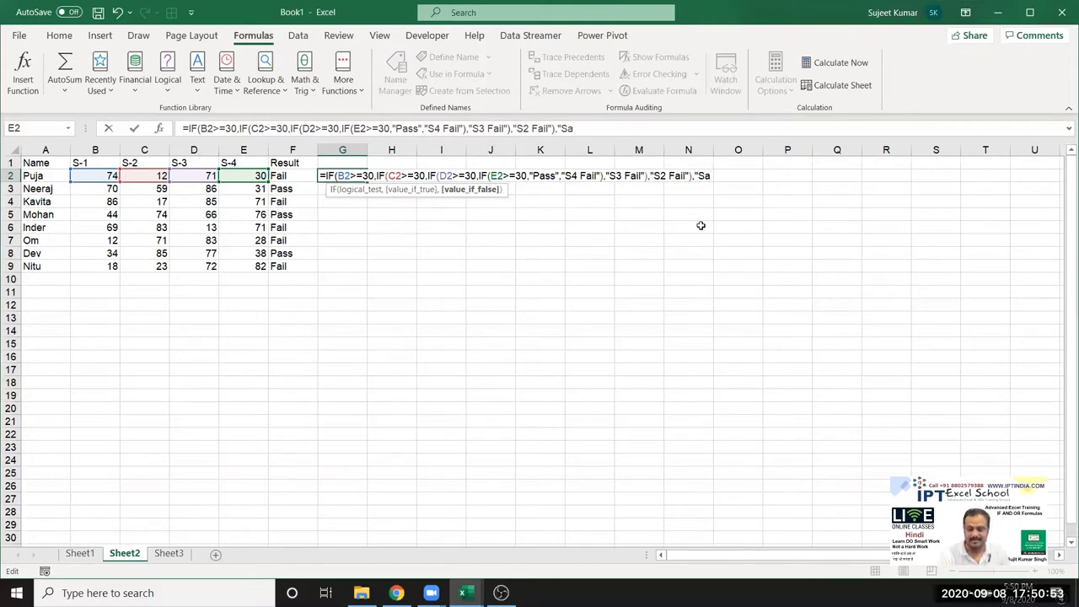
key("BackSpace")
type("1")
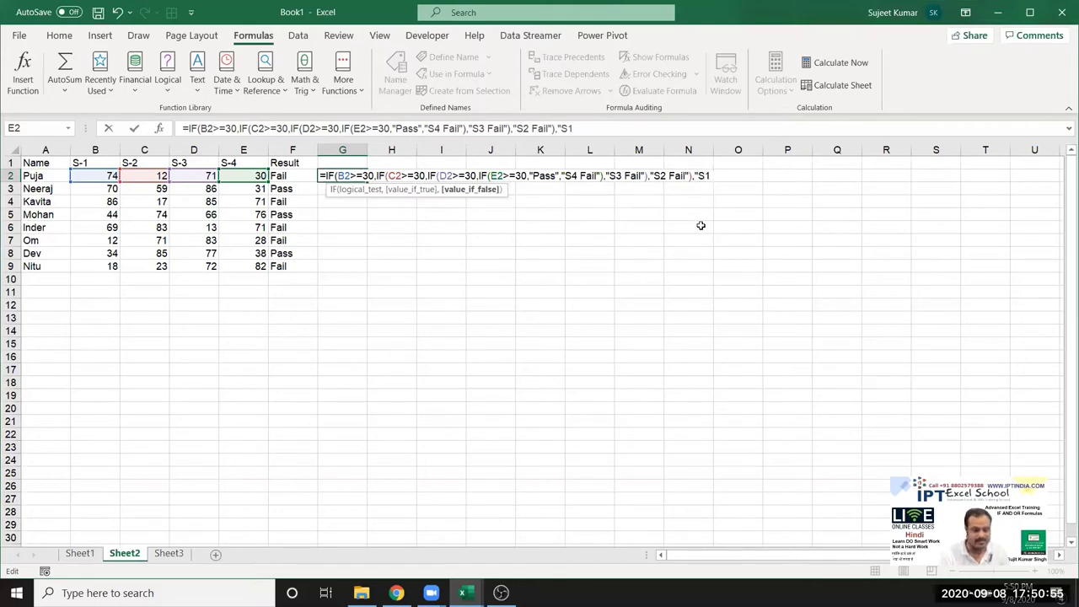
type(" Fail")
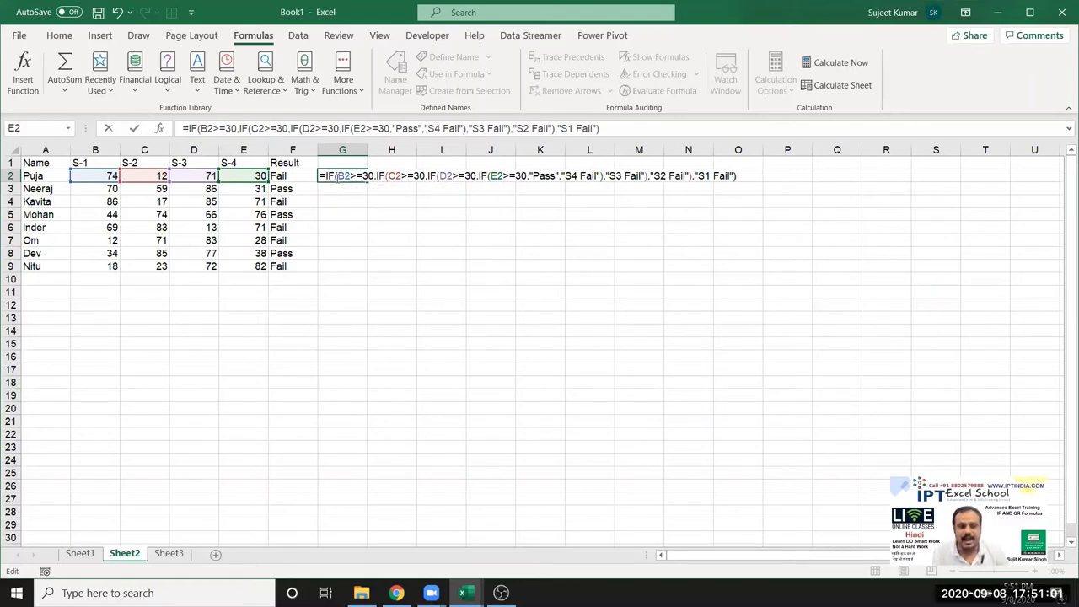
Walk through the four IF tests on B2–E2 and the innermost Pass and S4 Fail results.
left_click(331, 176)
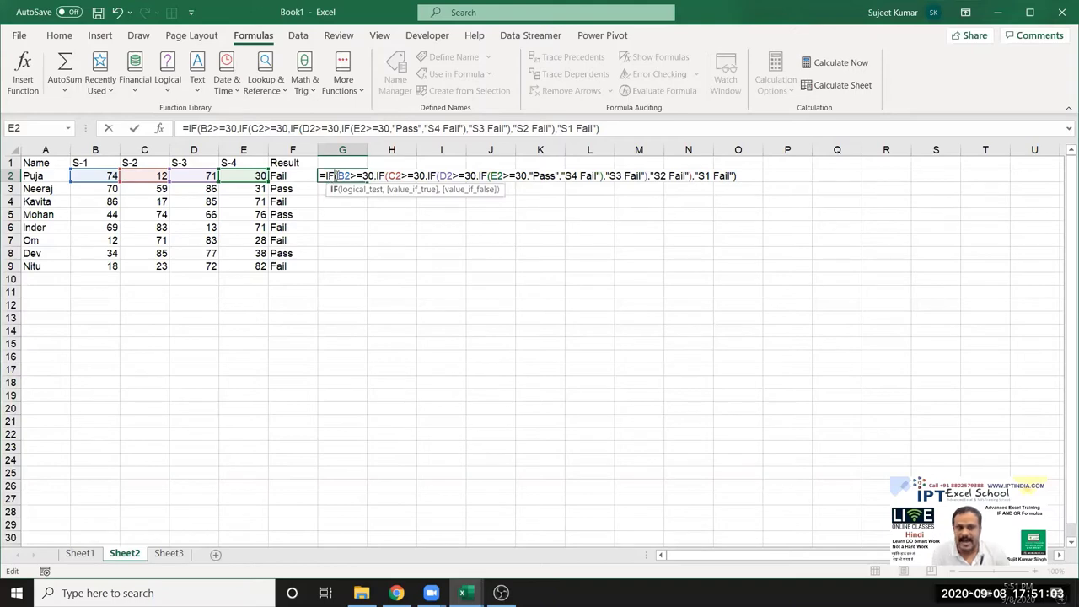
left_click(385, 177)
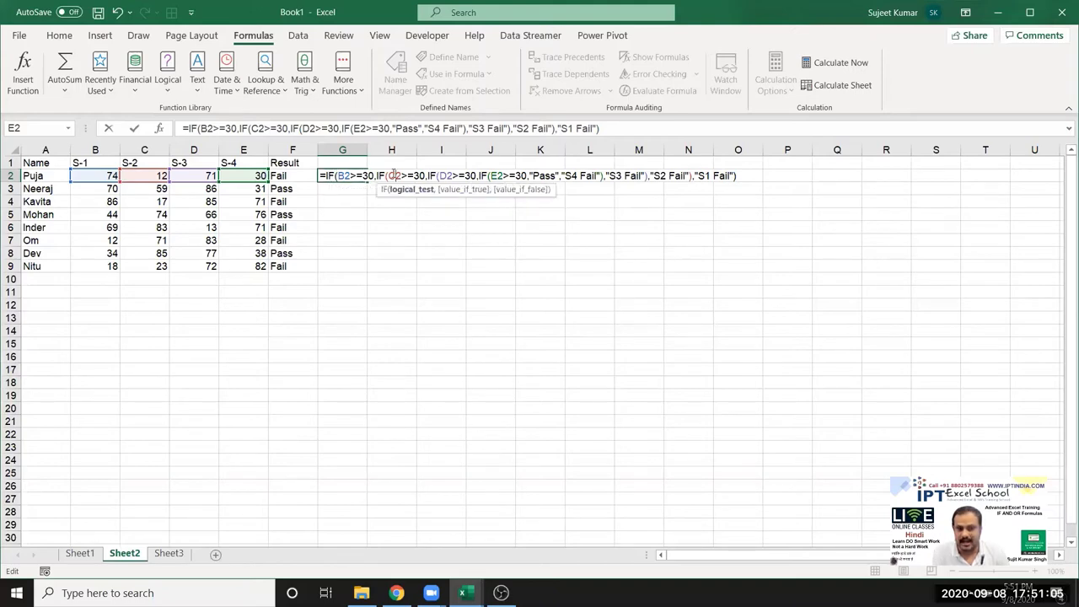
left_click(436, 177)
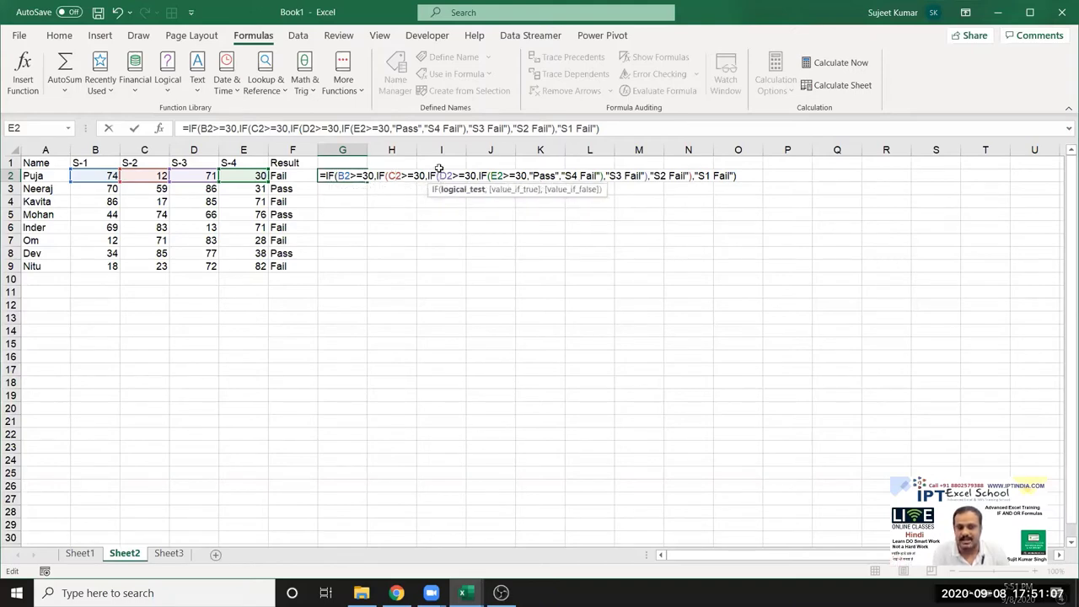
left_click(498, 177)
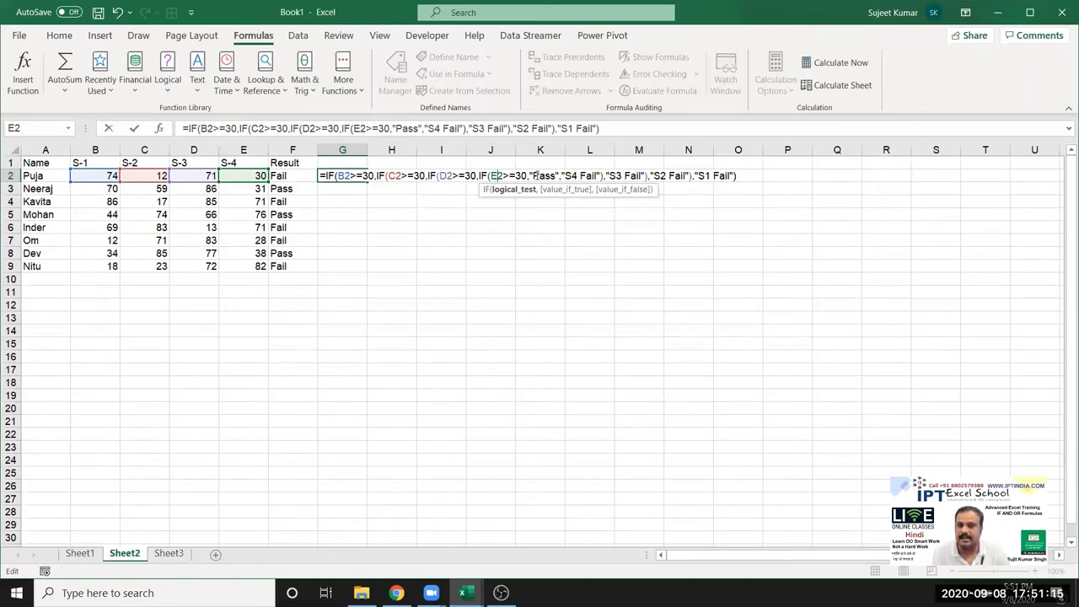
left_click(536, 175)
left_click(585, 176)
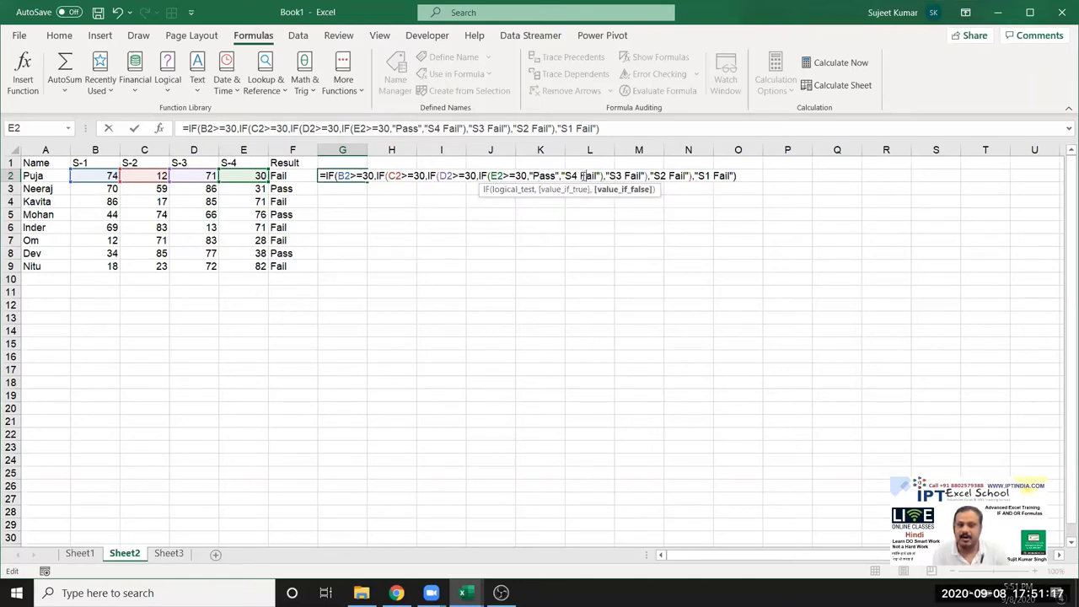
left_click(532, 175)
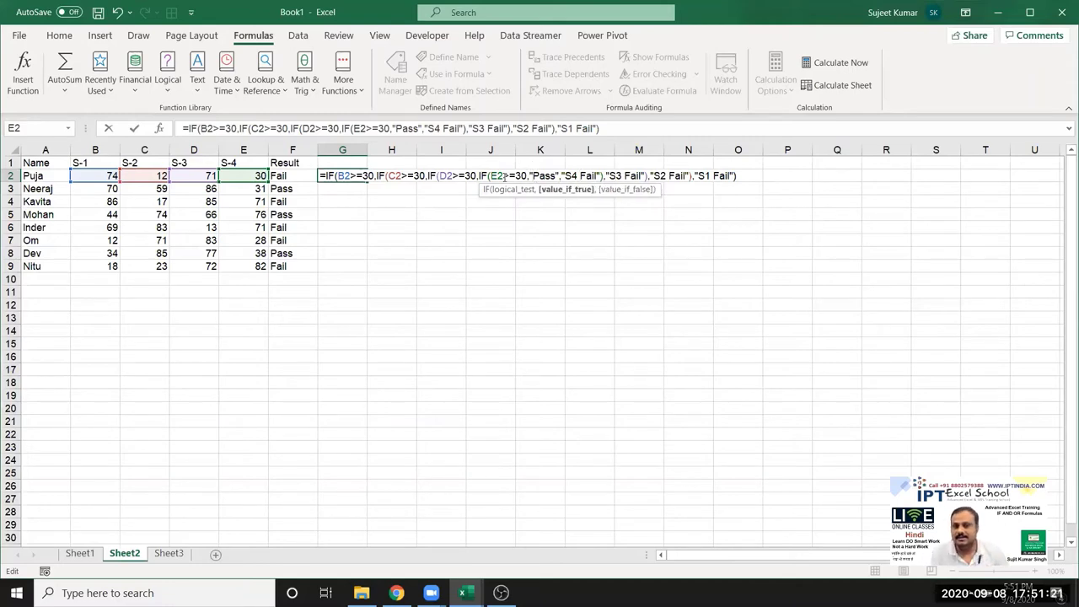
left_click(491, 175)
left_click_drag(490, 175, 522, 175)
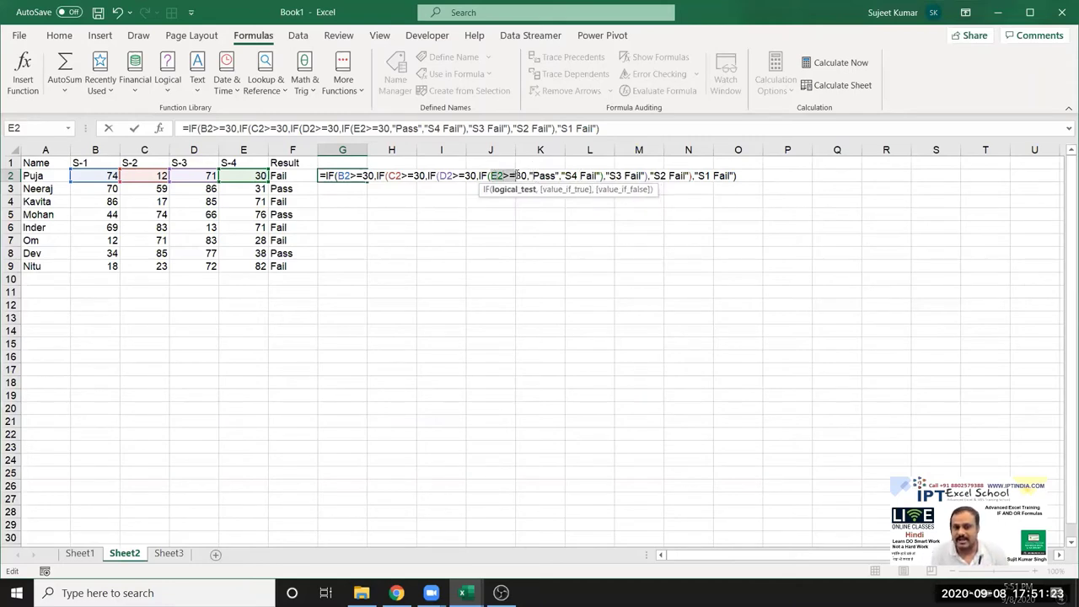
left_click(581, 175)
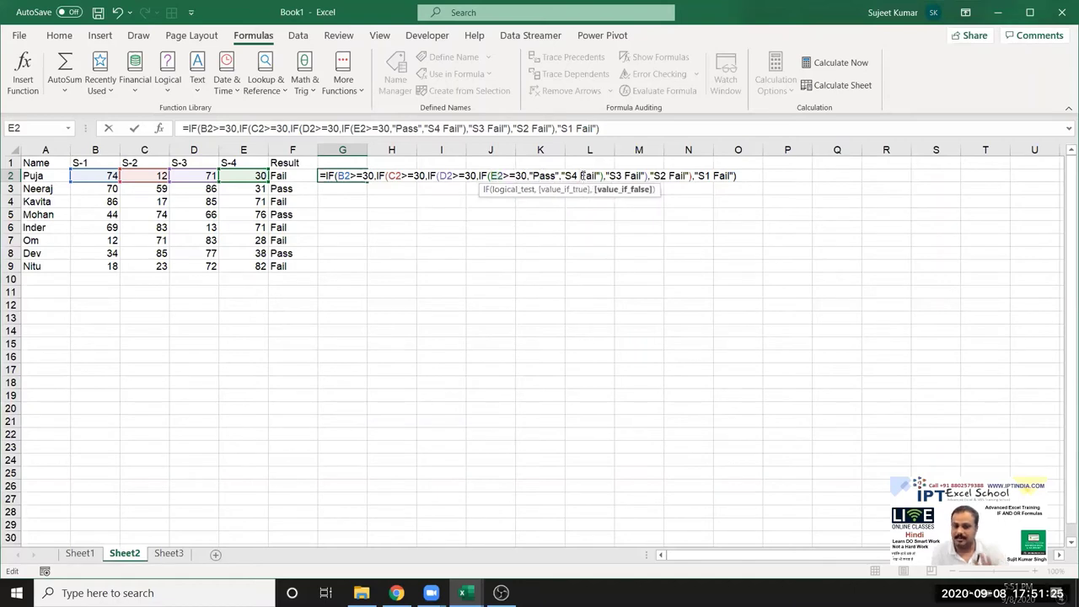
Highlight the innermost and third IF blocks, then commit G2's formula, which shows S2 Fail.
left_click(442, 176)
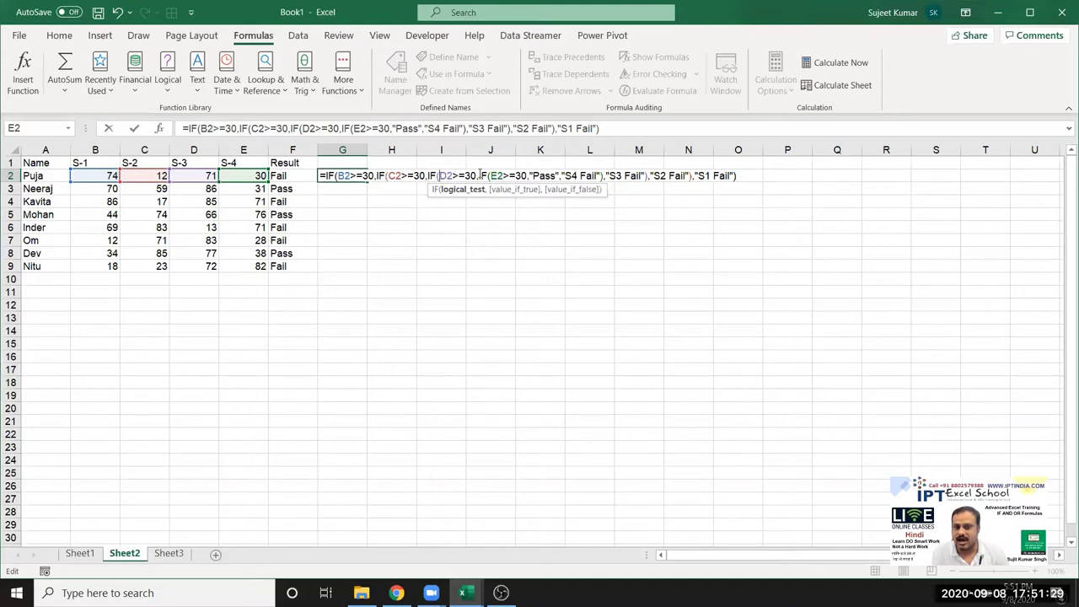
left_click_drag(479, 175, 606, 176)
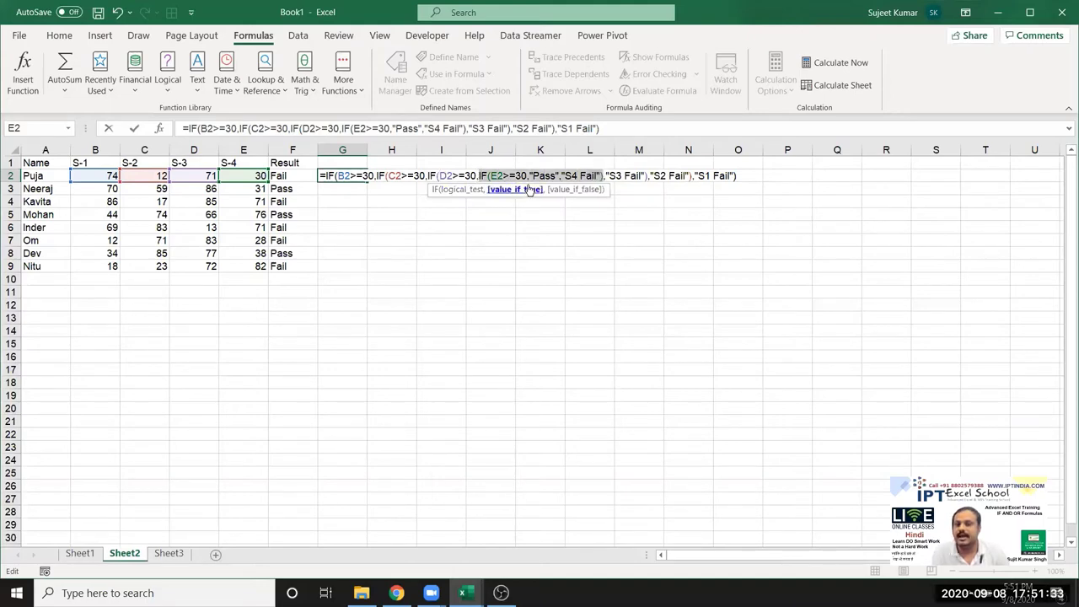
left_click(616, 176)
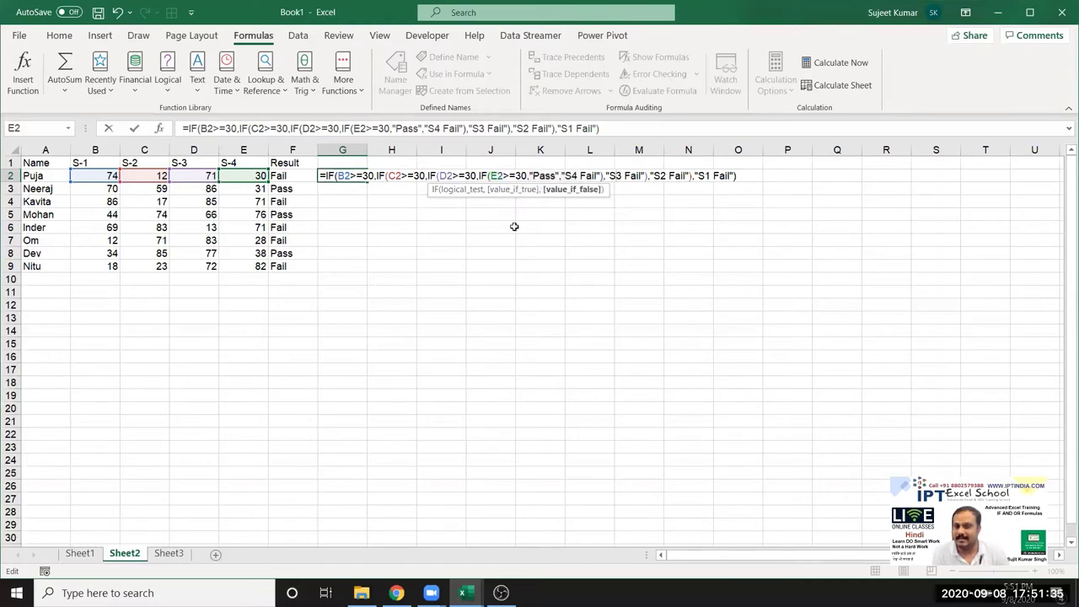
left_click(403, 175)
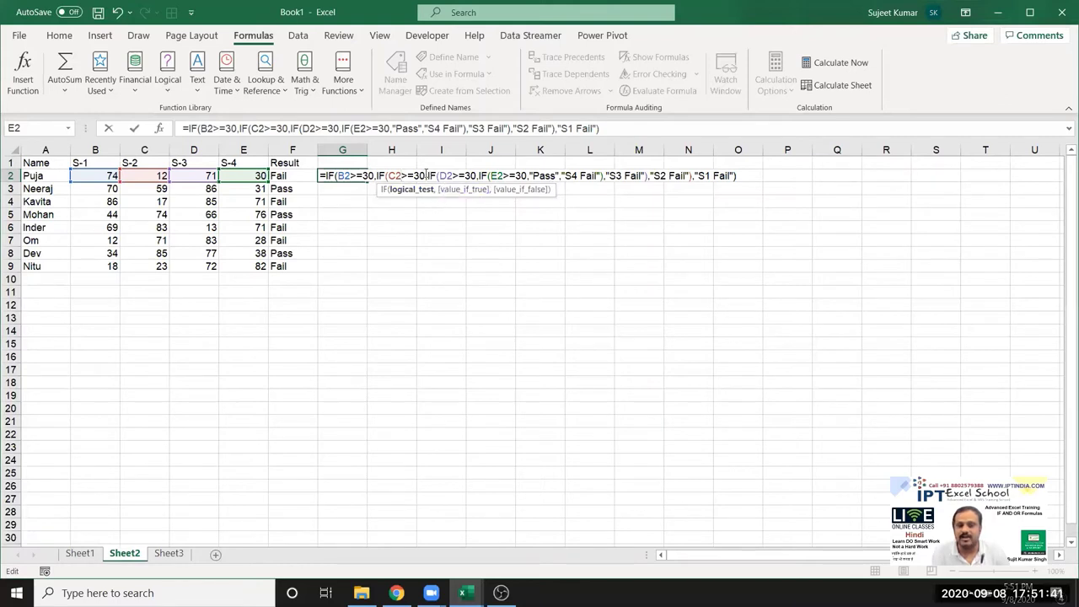
left_click_drag(428, 176, 649, 175)
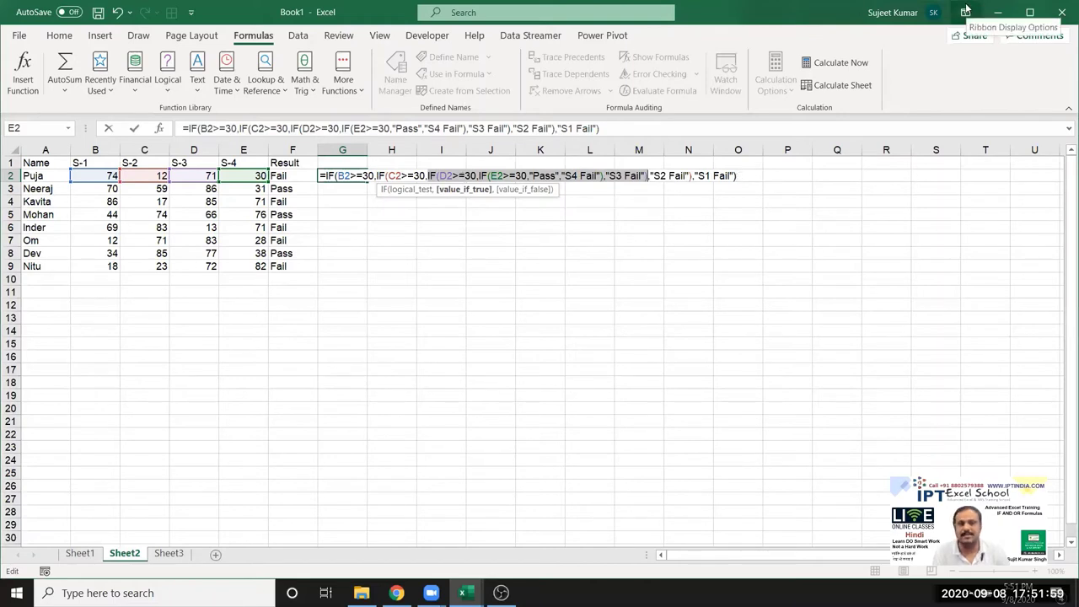
key("Return")
Draw nested opening brackets and the innermost closing bracket in blue ink beside the table.
left_click(691, 301)
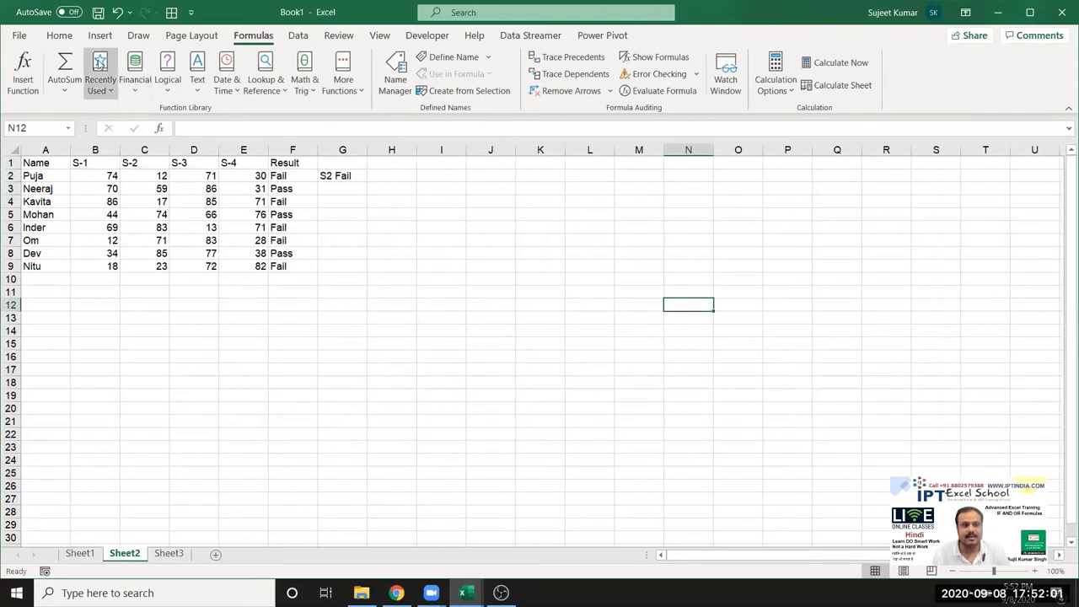
left_click(59, 34)
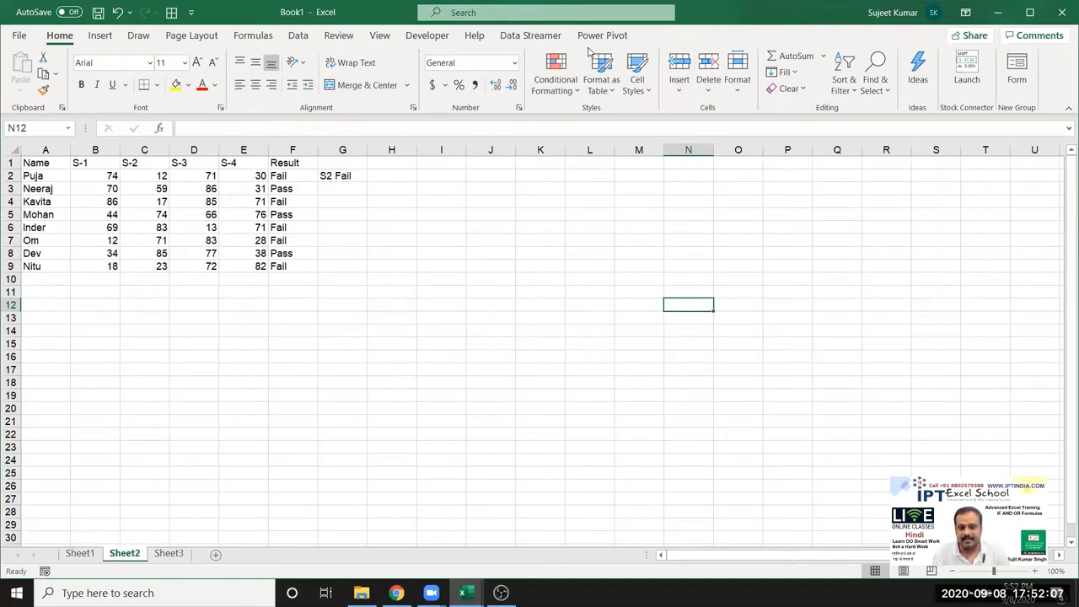
left_click_drag(497, 228, 514, 281)
left_click_drag(534, 225, 544, 275)
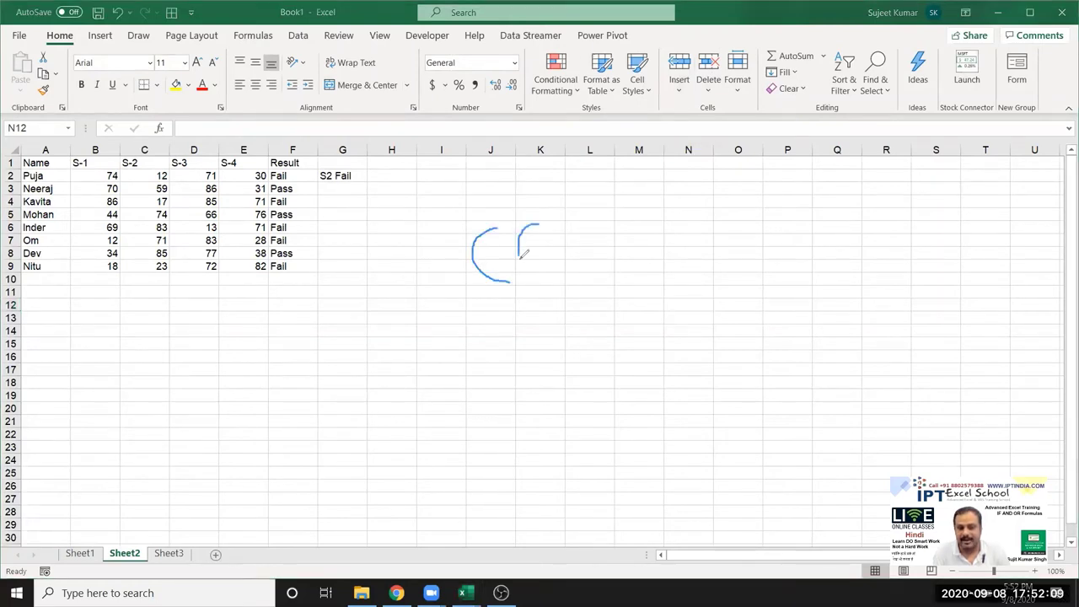
left_click_drag(569, 222, 586, 276)
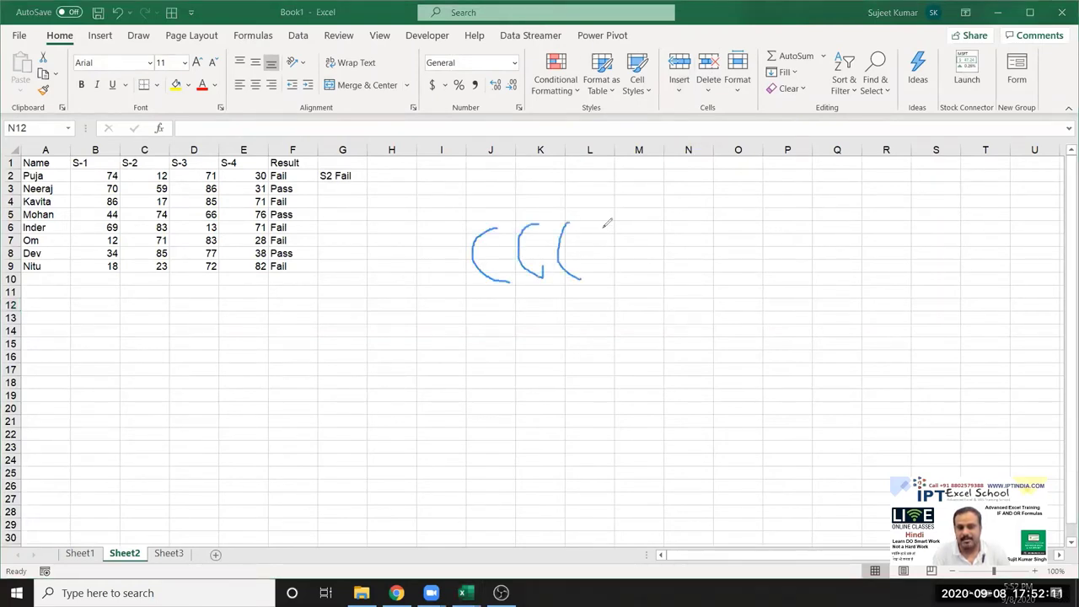
left_click_drag(603, 226, 607, 277)
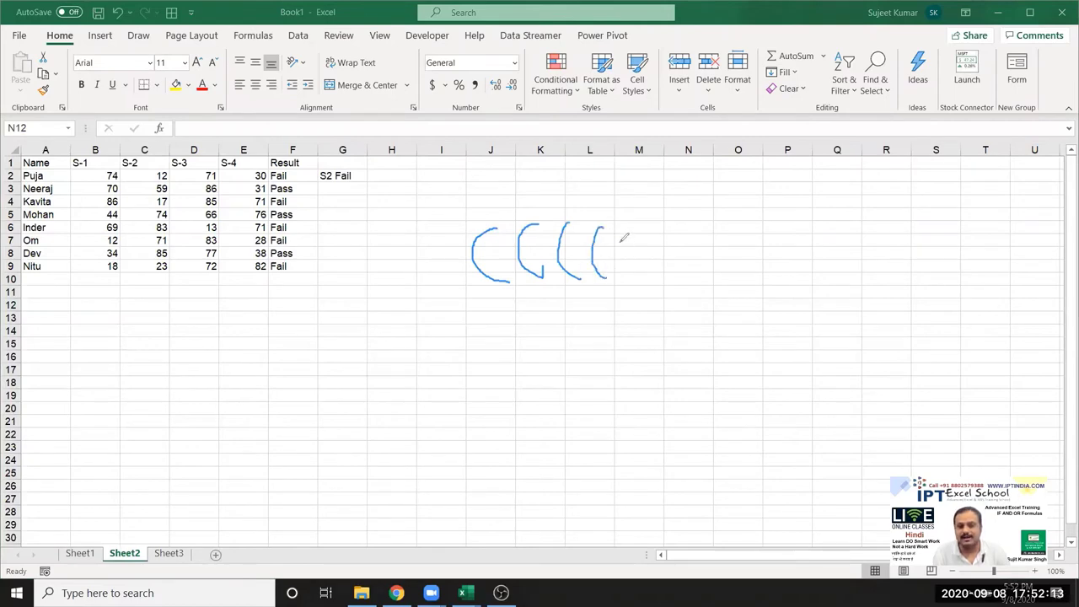
left_click_drag(615, 226, 624, 272)
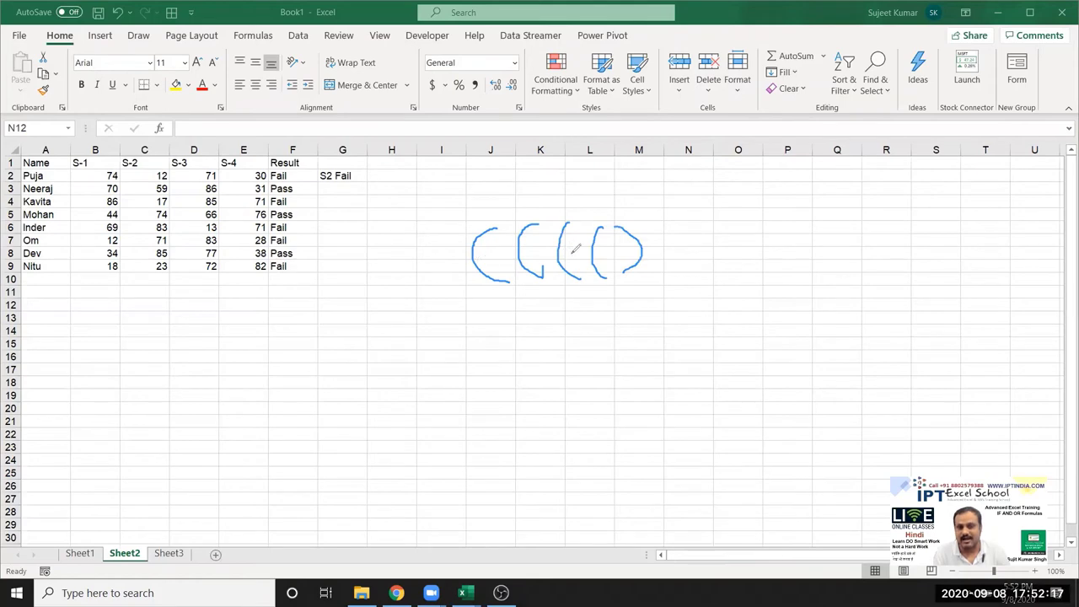
left_click_drag(611, 280, 638, 276)
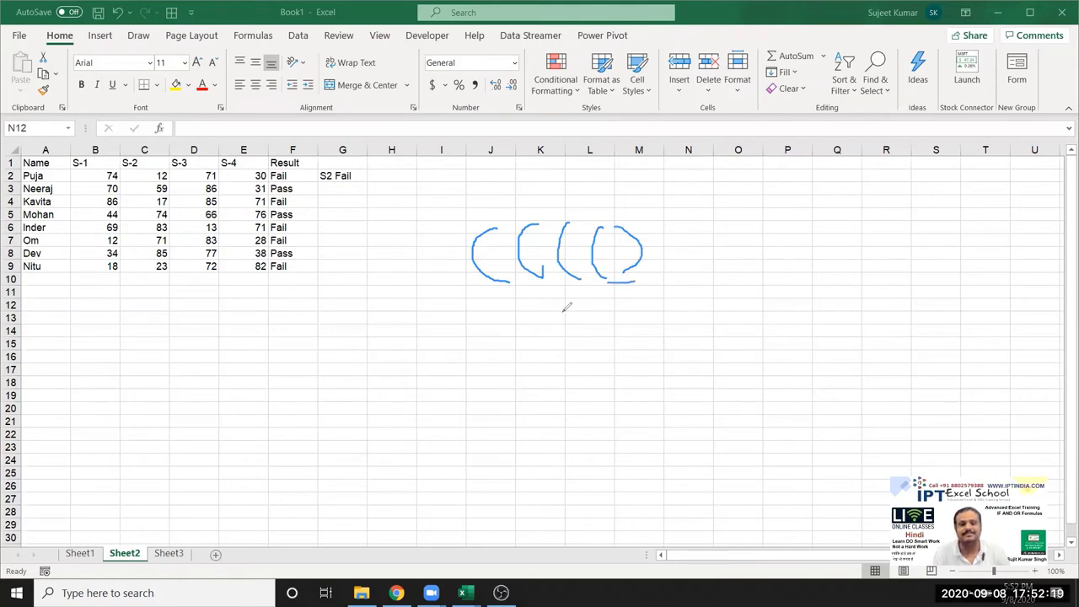
Add the outer closing brackets, an underline, and a connecting line across the top.
mouse_move(649, 217)
left_mouse_down()
mouse_move(661, 267)
mouse_move(679, 272)
left_mouse_up()
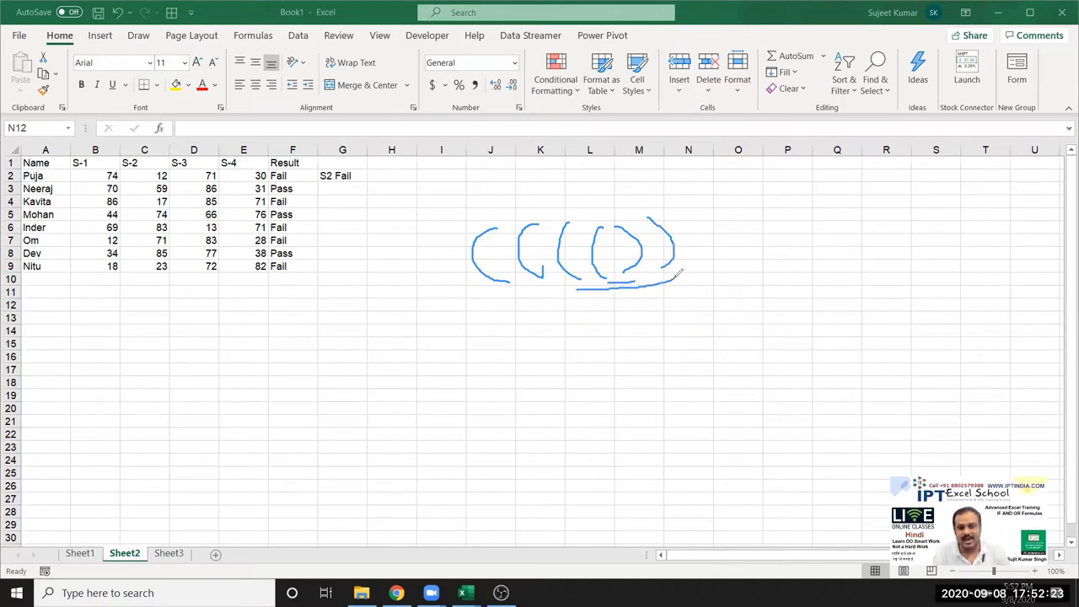
left_click_drag(699, 209, 690, 281)
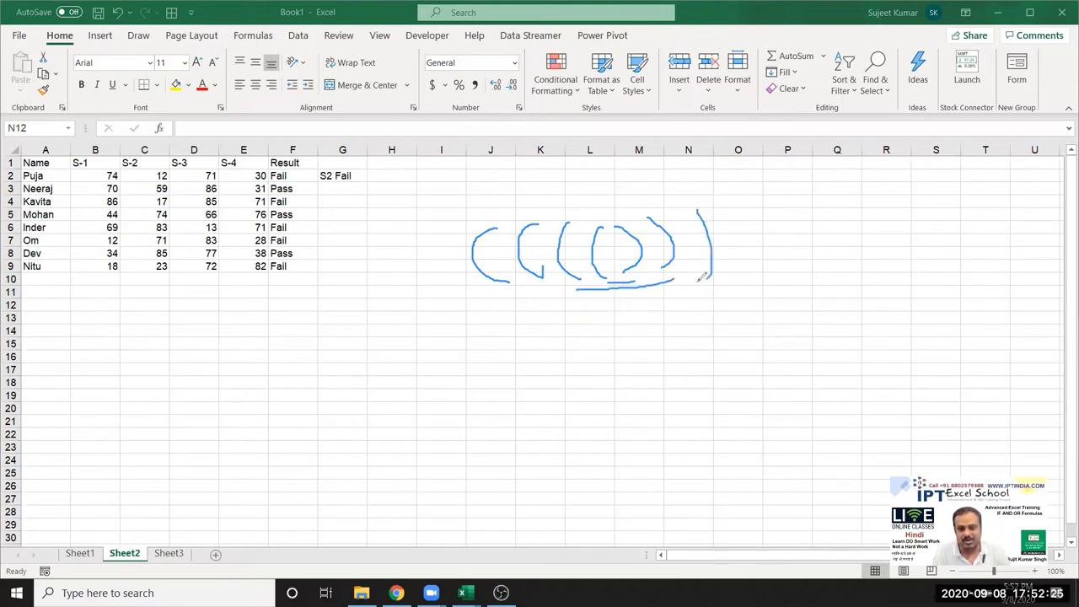
left_click_drag(537, 302, 697, 291)
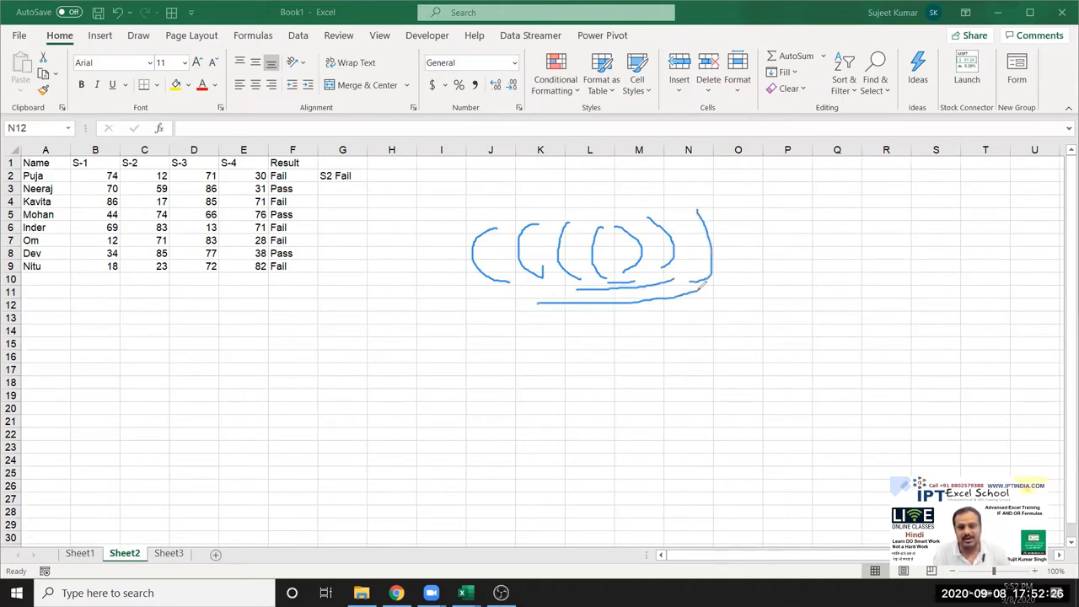
left_click(722, 214)
left_click_drag(722, 215, 719, 302)
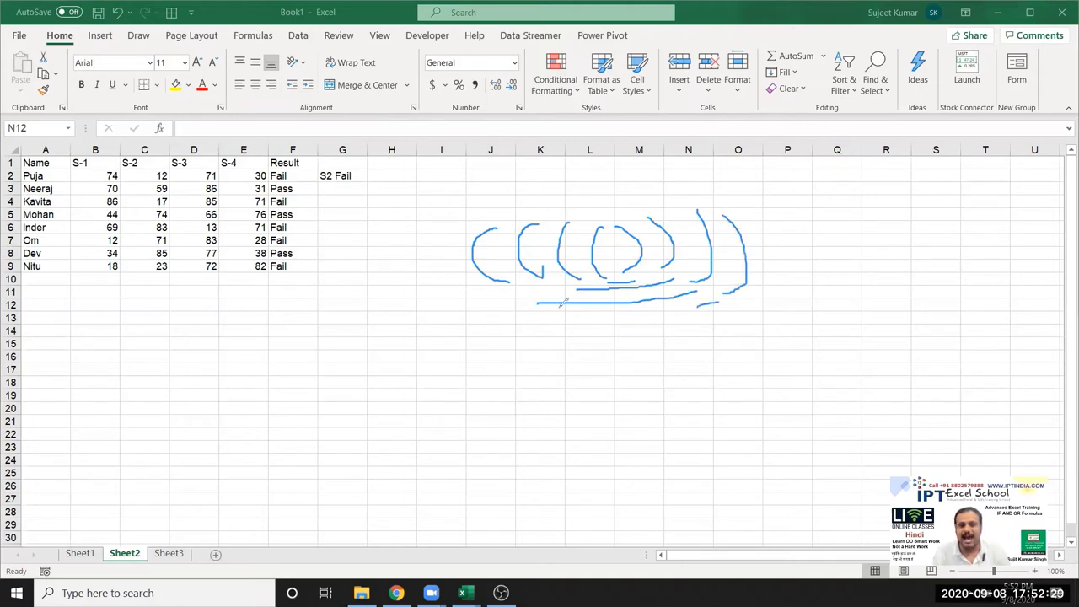
left_click_drag(473, 215, 598, 210)
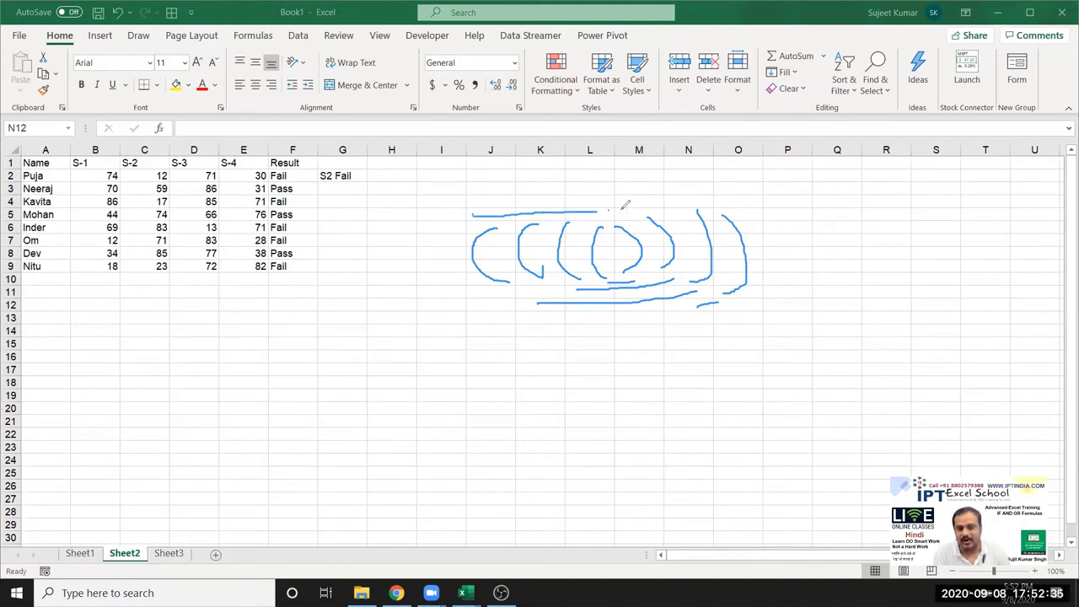
left_click_drag(607, 210, 727, 206)
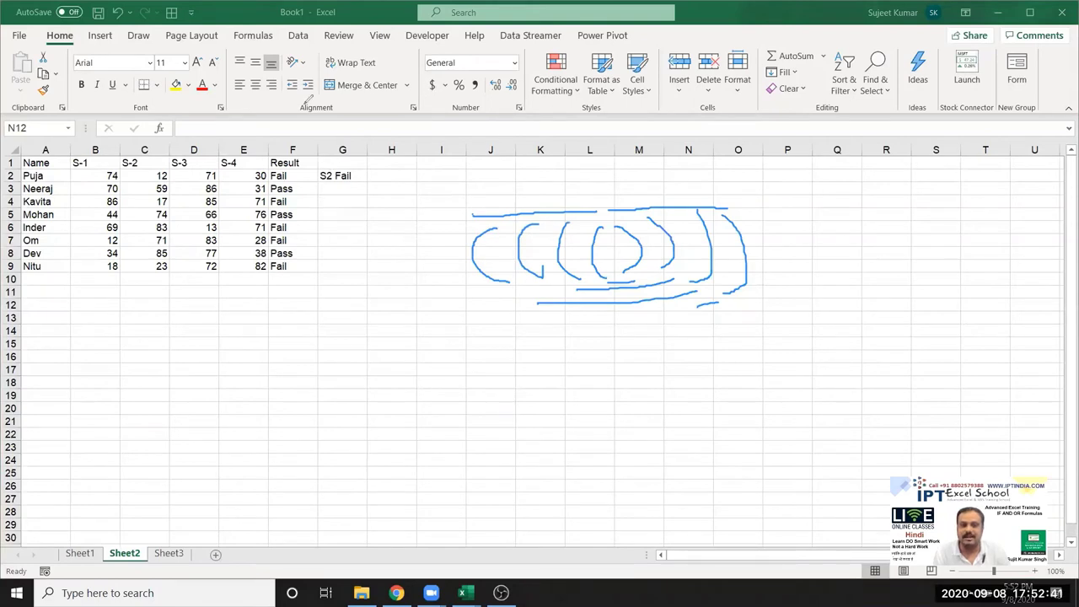
Open G2's formula in-cell; underline the first two IF conditions and S4/S3 Fail labels, and tick closing brackets.
left_click(325, 175)
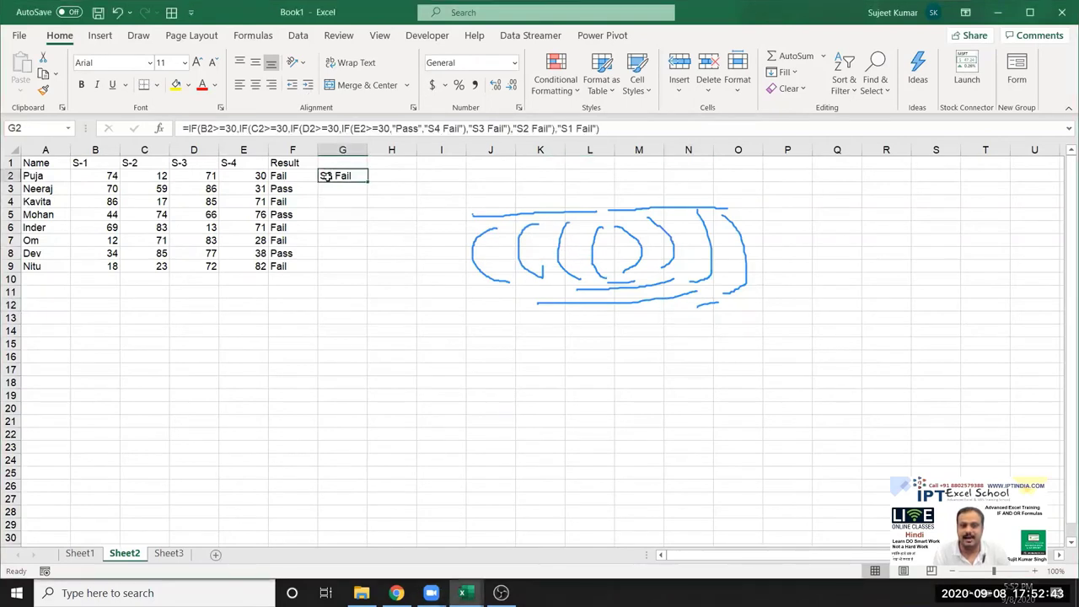
double_click(329, 176)
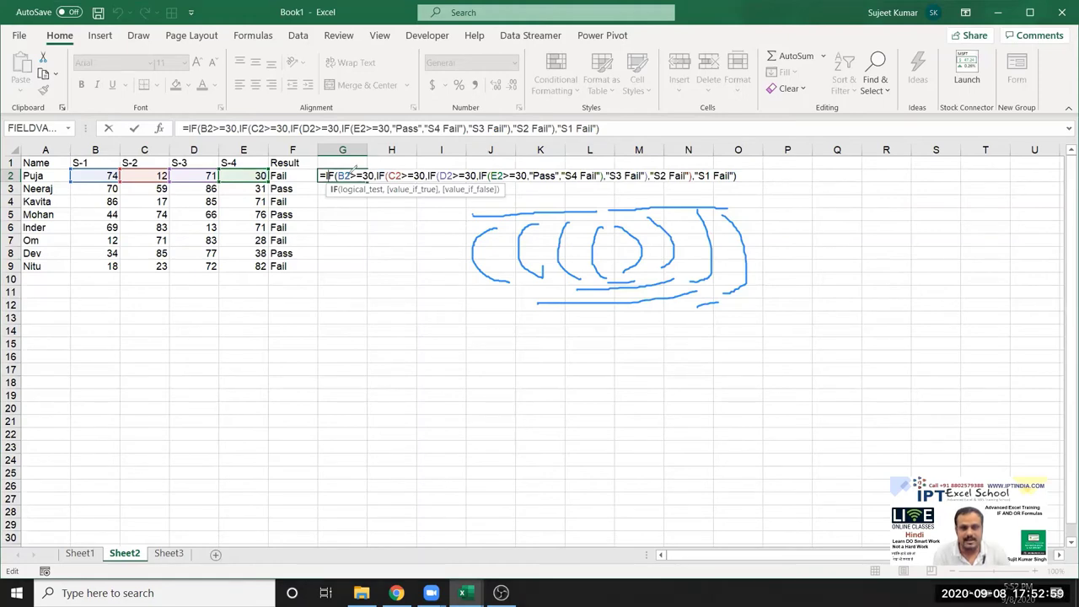
left_click_drag(329, 186, 530, 177)
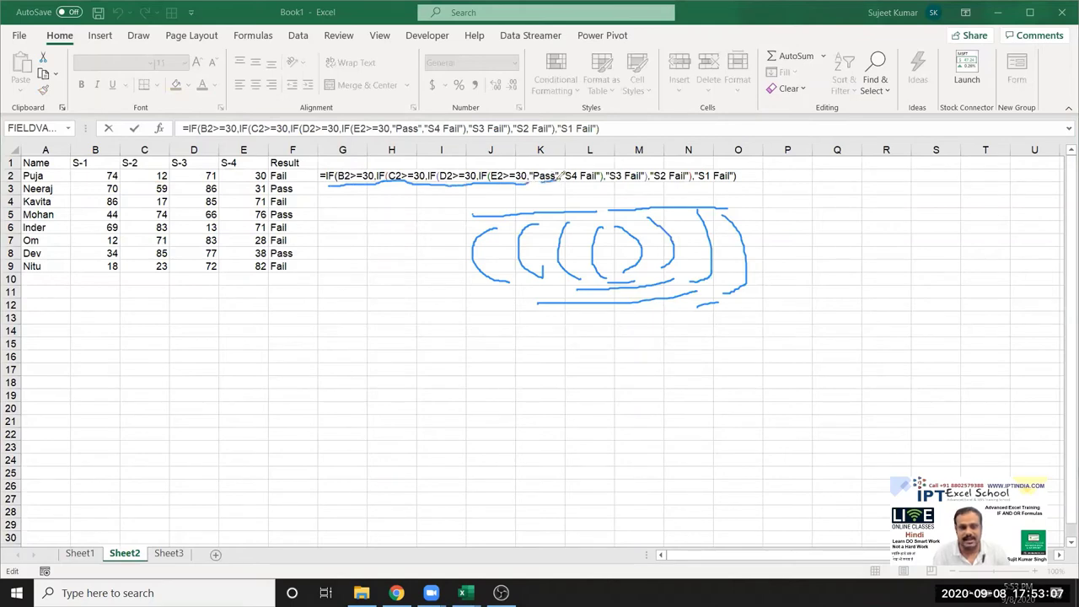
left_click_drag(566, 179, 644, 180)
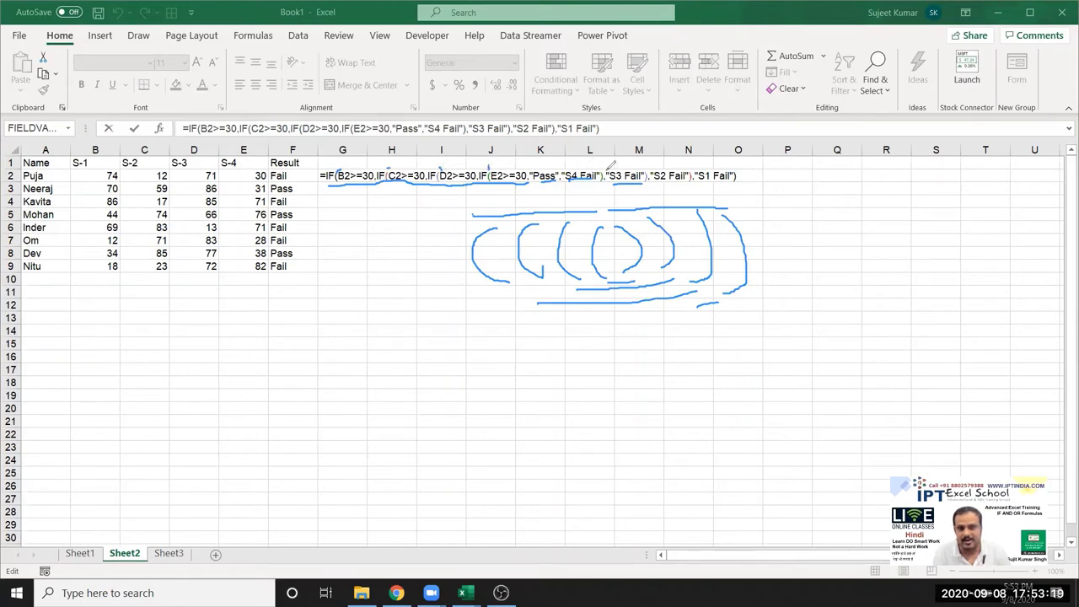
left_click_drag(605, 164, 647, 171)
left_click_drag(739, 168, 738, 174)
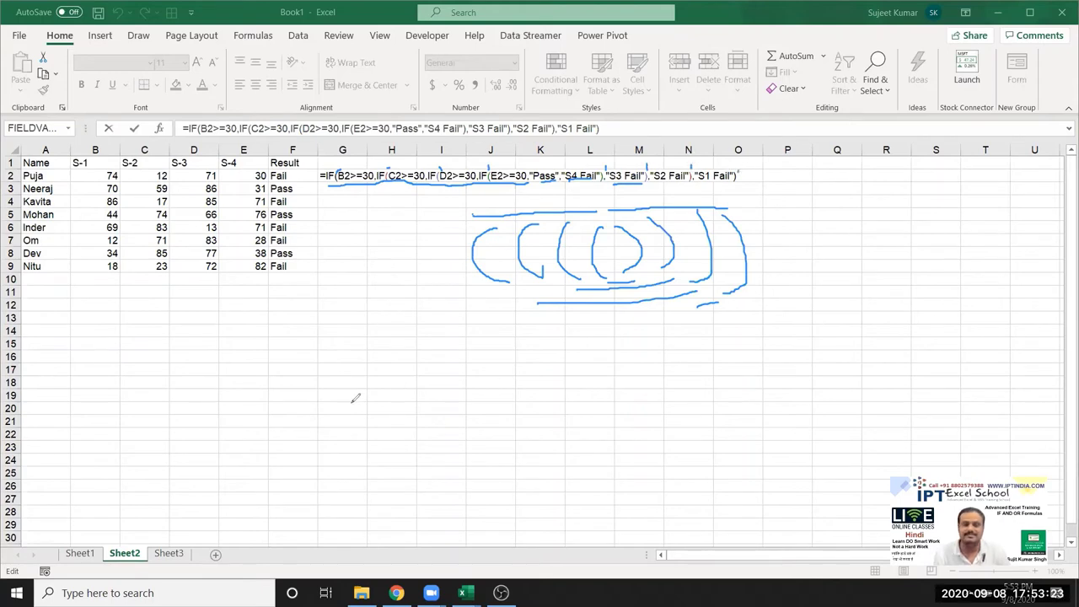
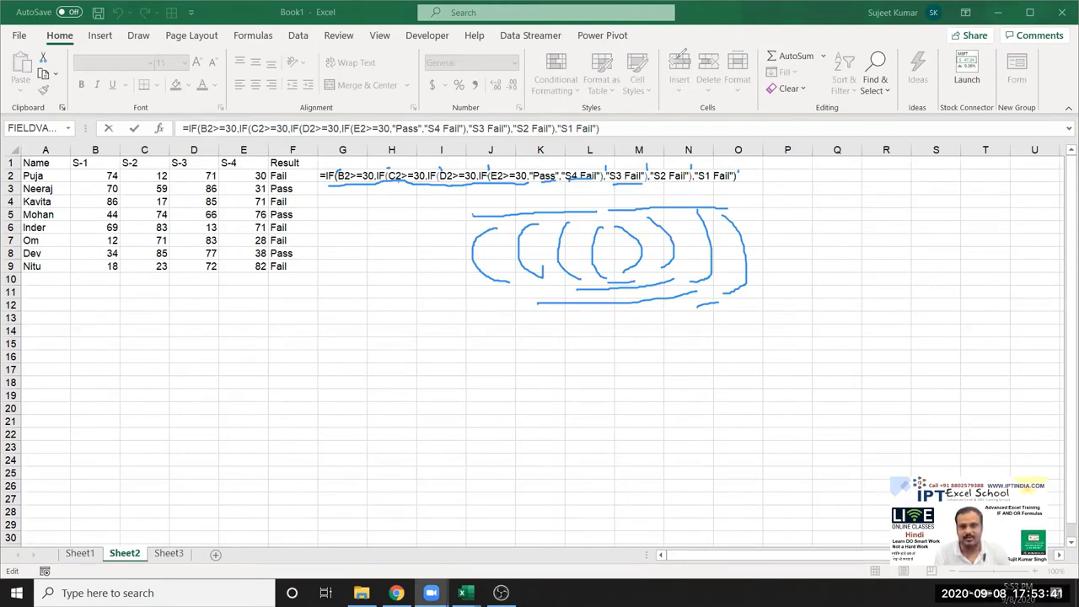
Commit the nested IF result formula in G2 and fill it down to G9.
left_click(379, 176)
key("Return")
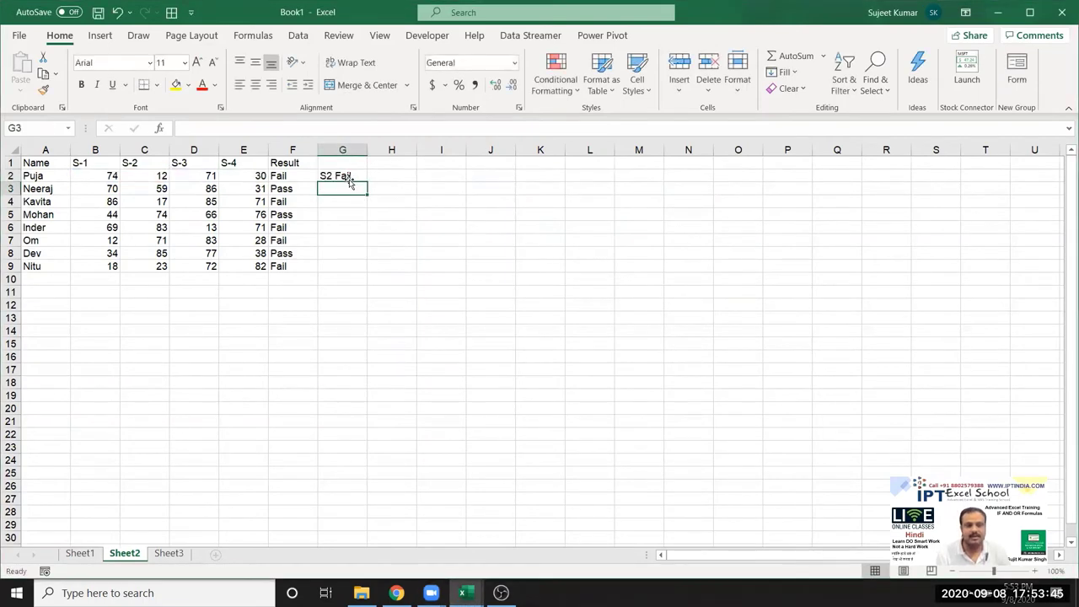
left_click(349, 178)
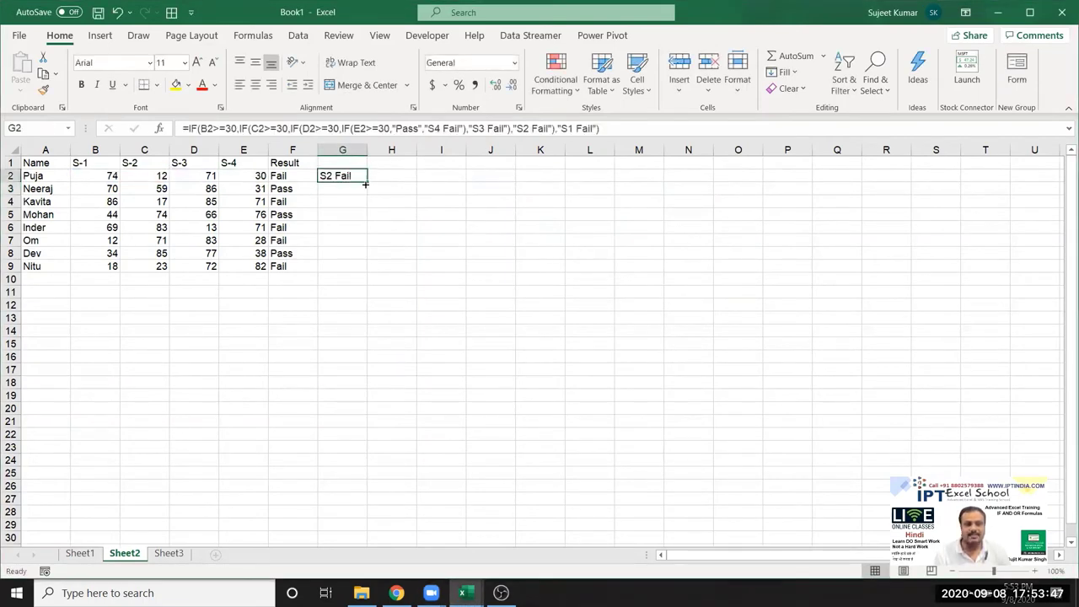
double_click(365, 182)
Try an unfinished =cou formula in H2, then clear its #NAME? error.
left_click(388, 177)
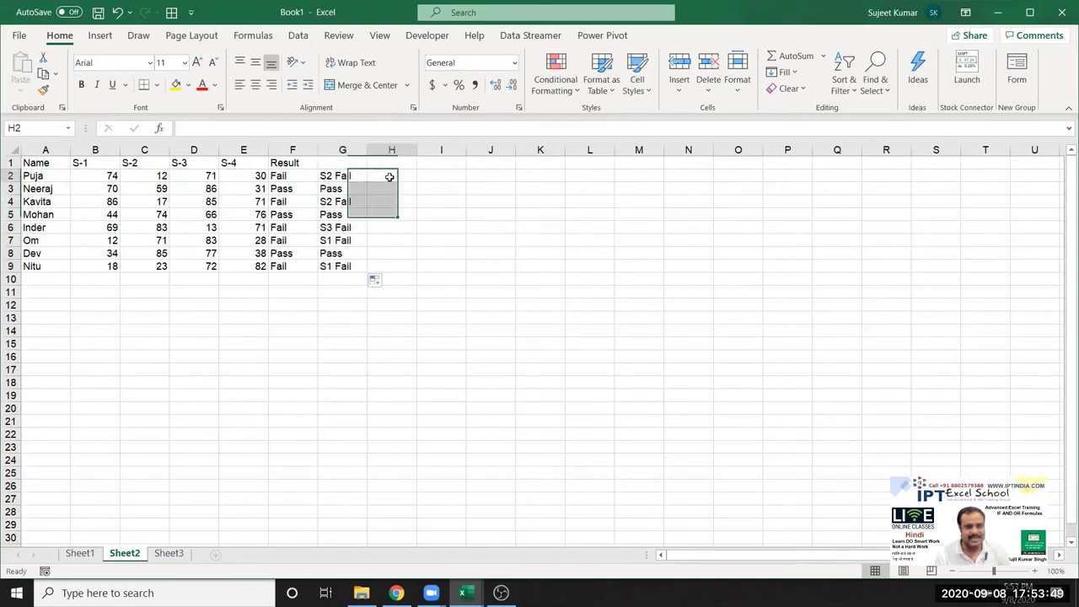
type("=cou")
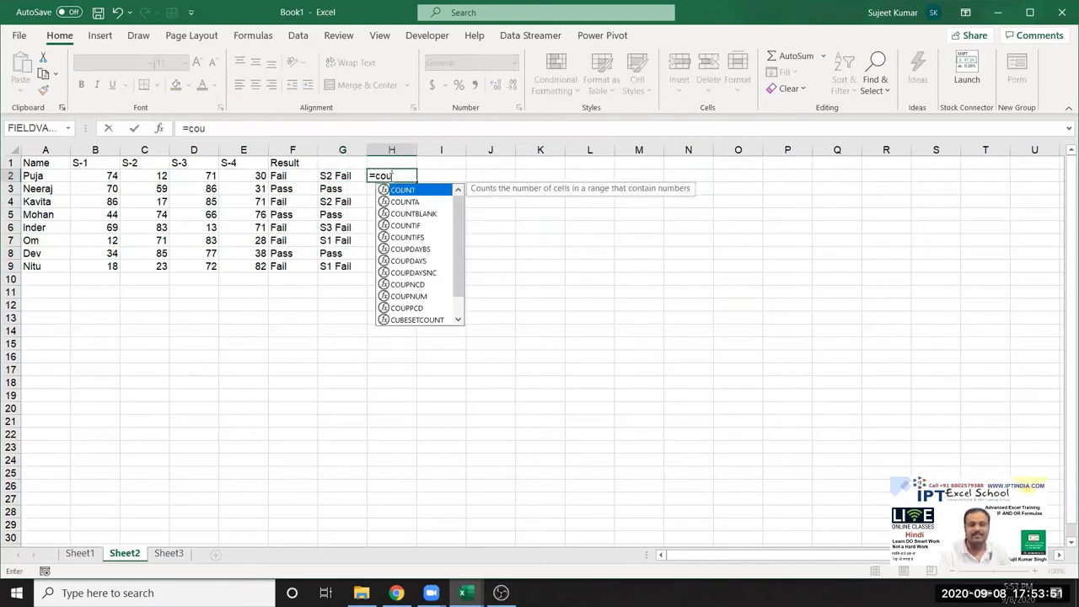
key("Down")
key("Down")
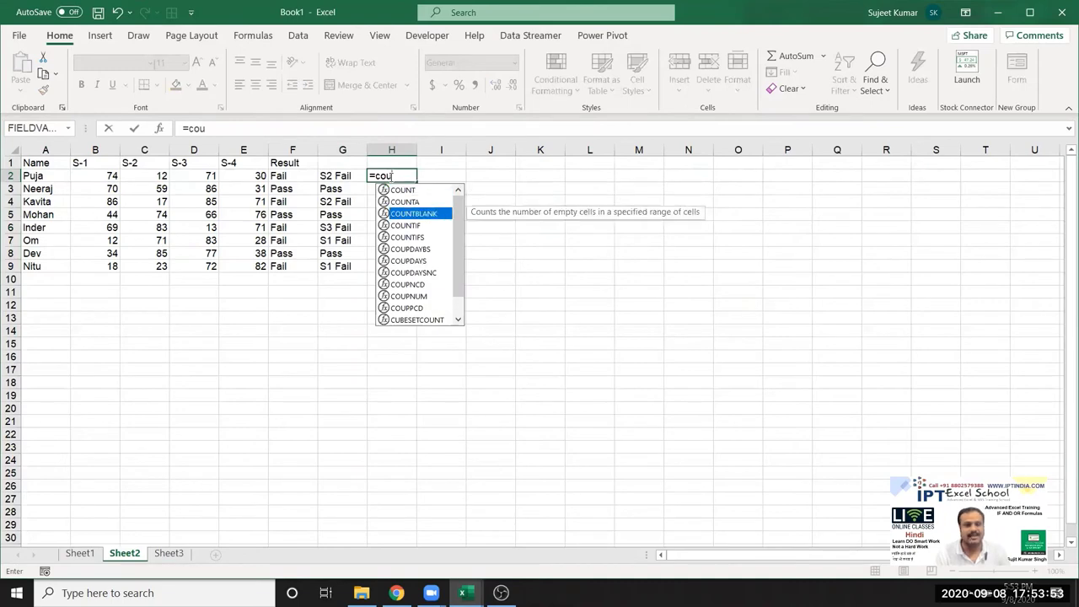
key("Down")
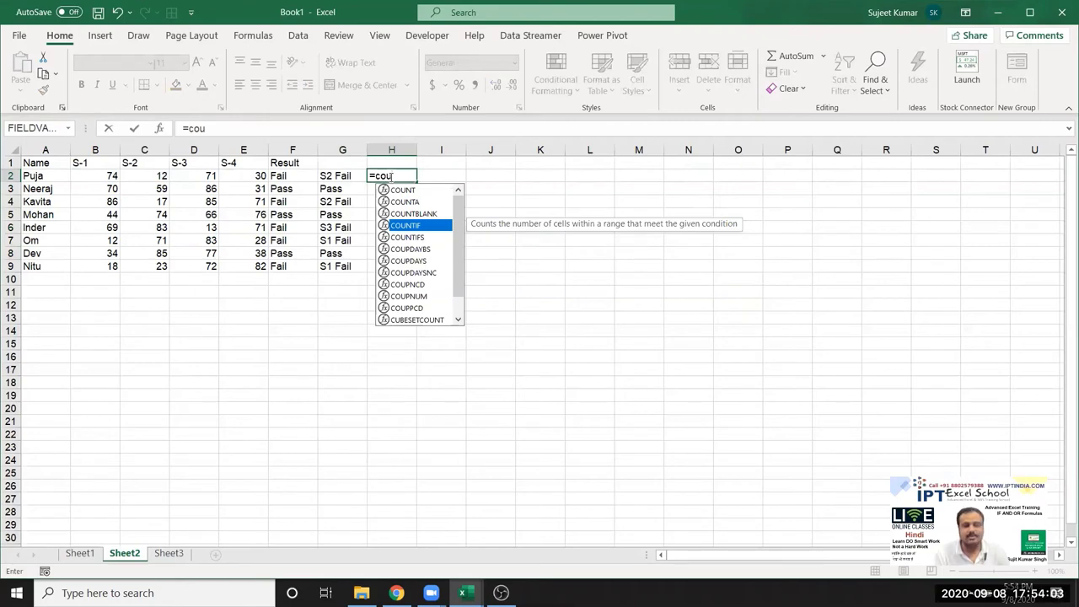
key("Left")
left_click(391, 176)
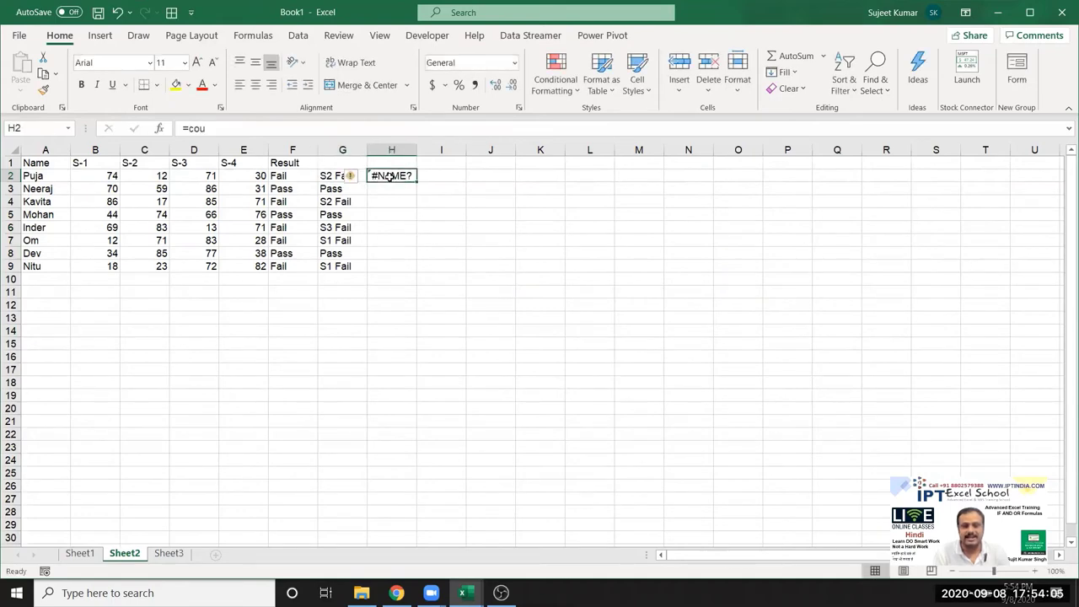
key("Delete")
key("Left")
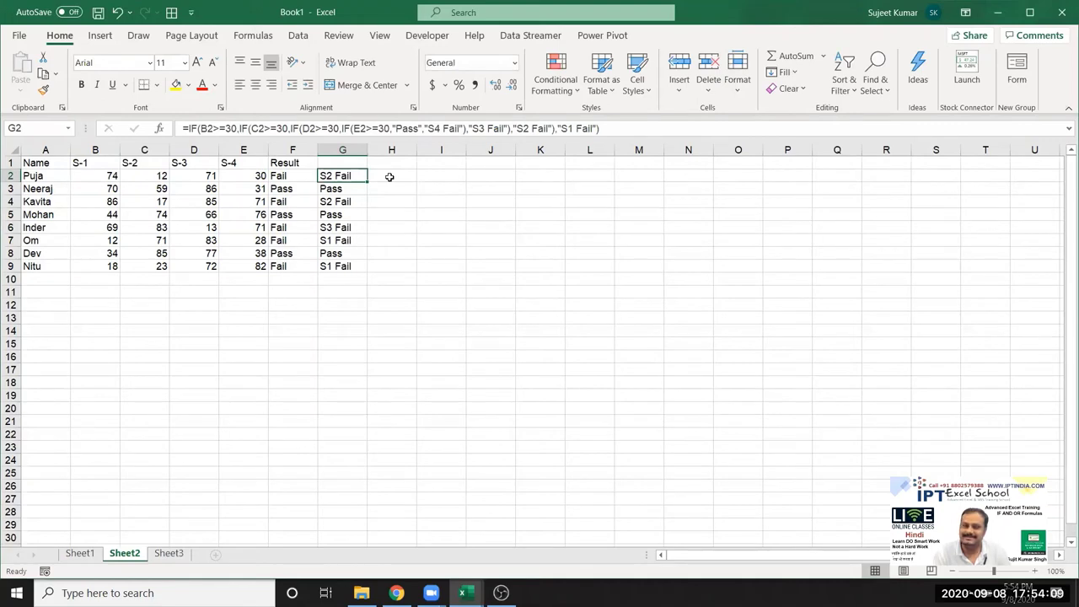
left_click(389, 177)
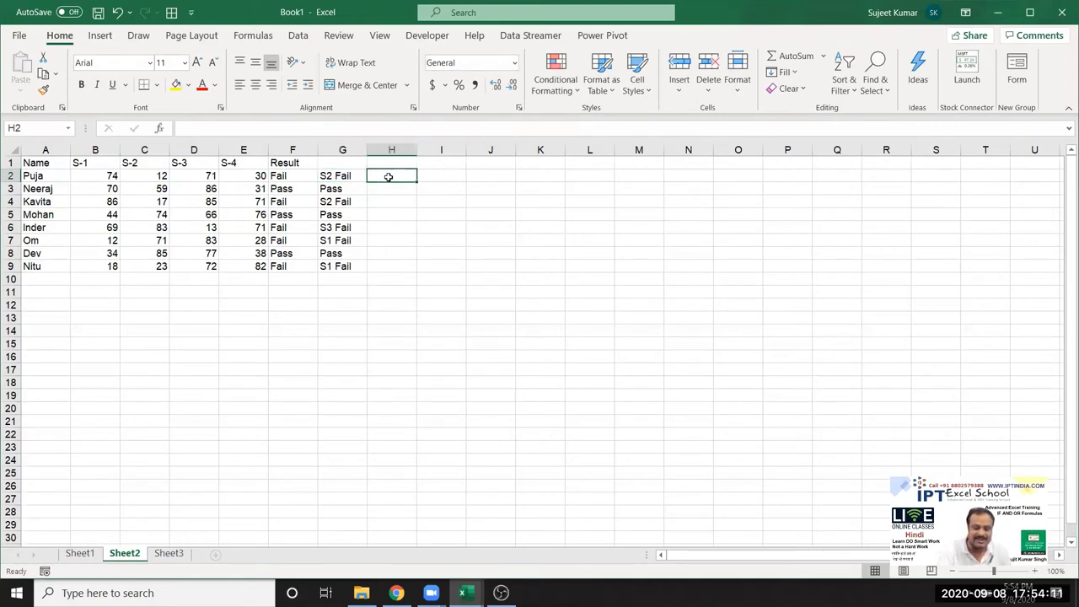
type("(")
key("BackSpace")
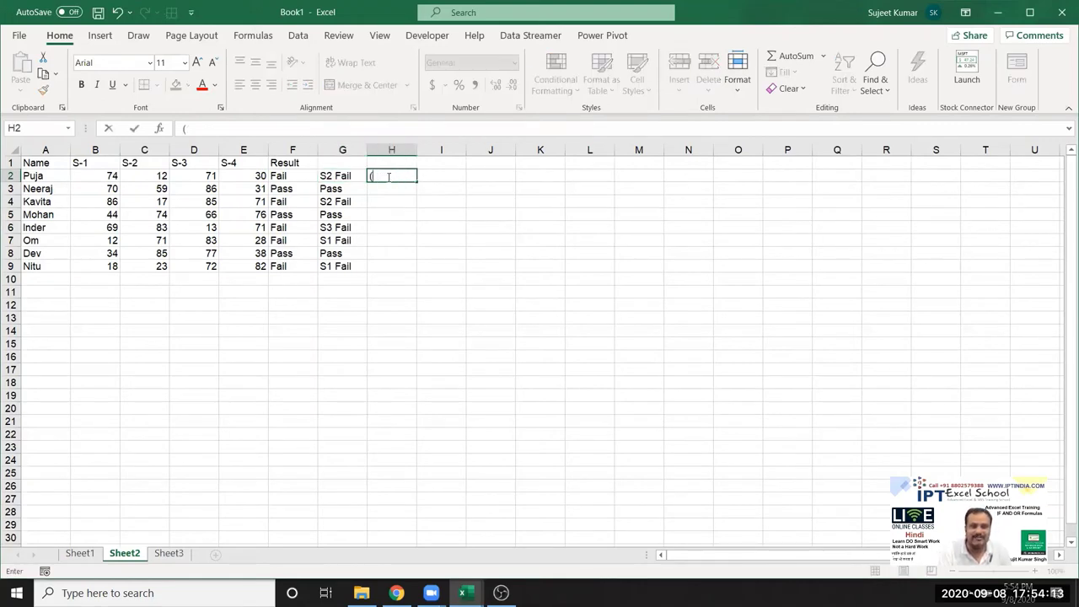
type("if")
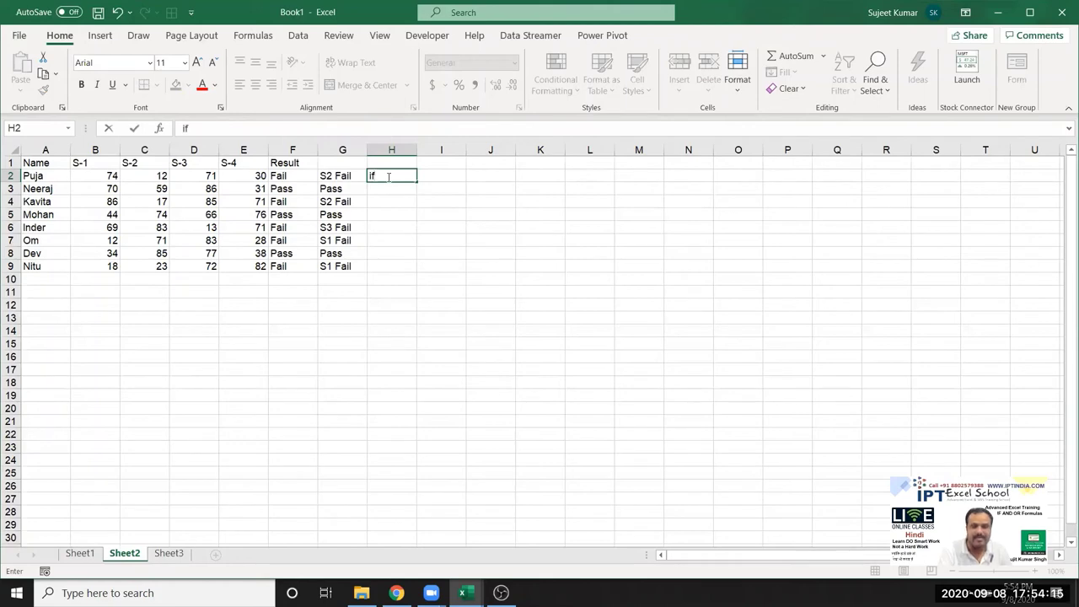
type("(if")
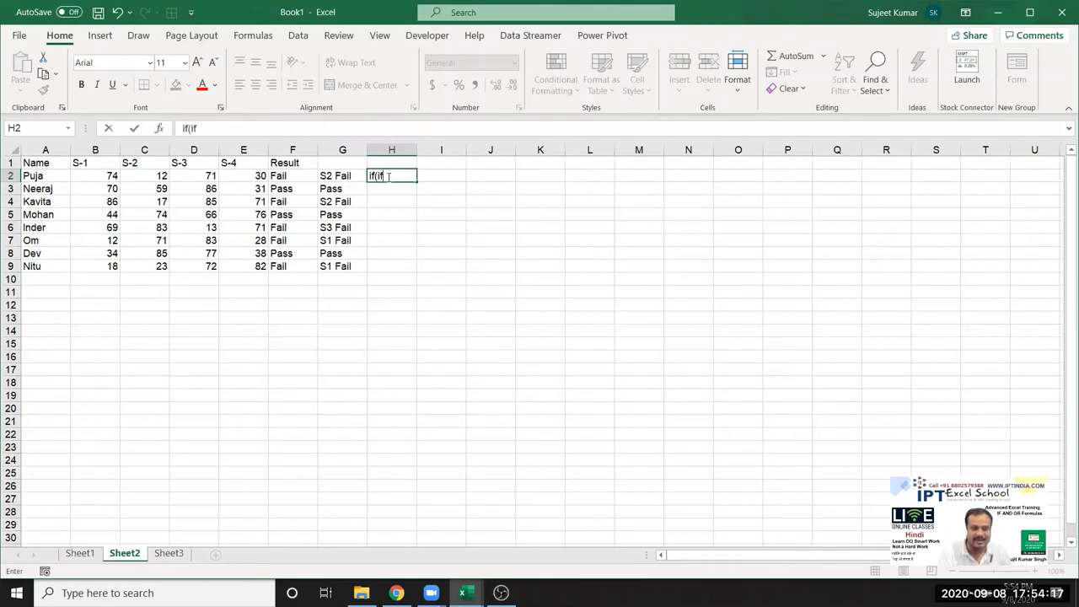
type("(")
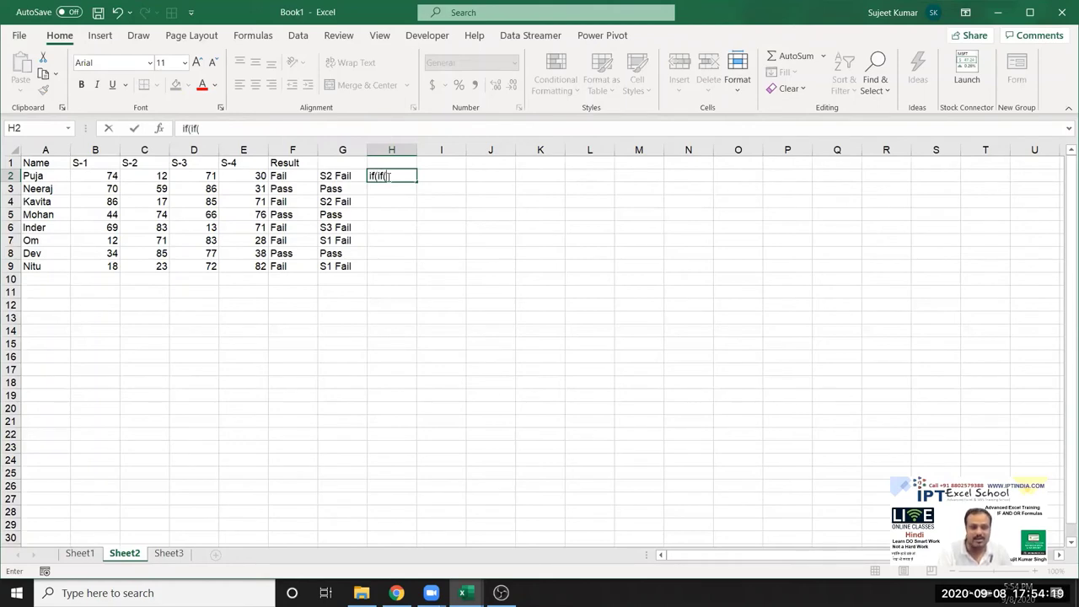
key("BackSpace")
key("BackSpace")
key("BackSpace")
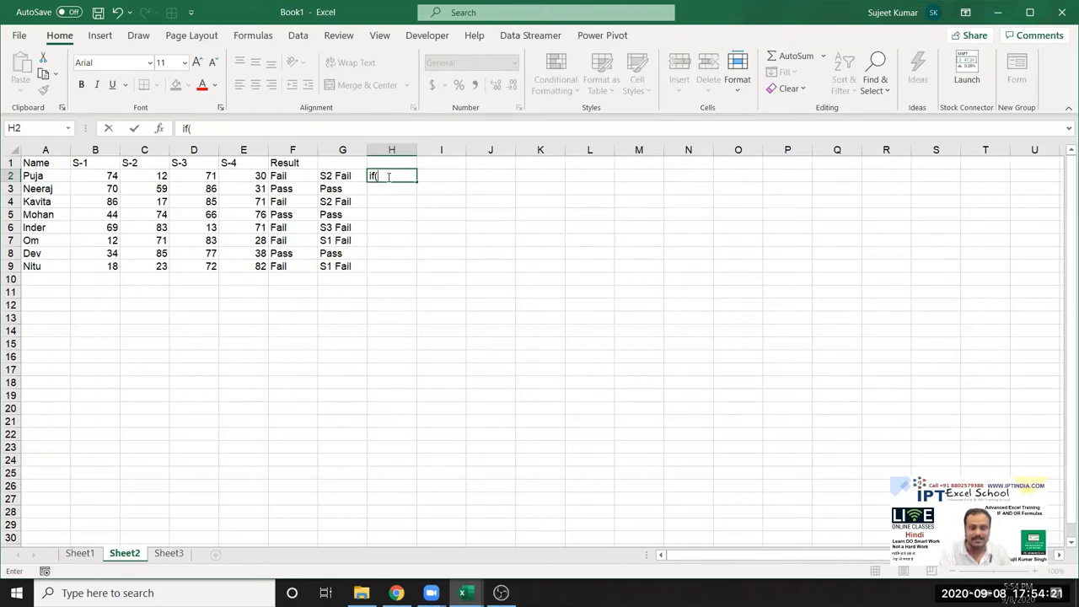
type("b2")
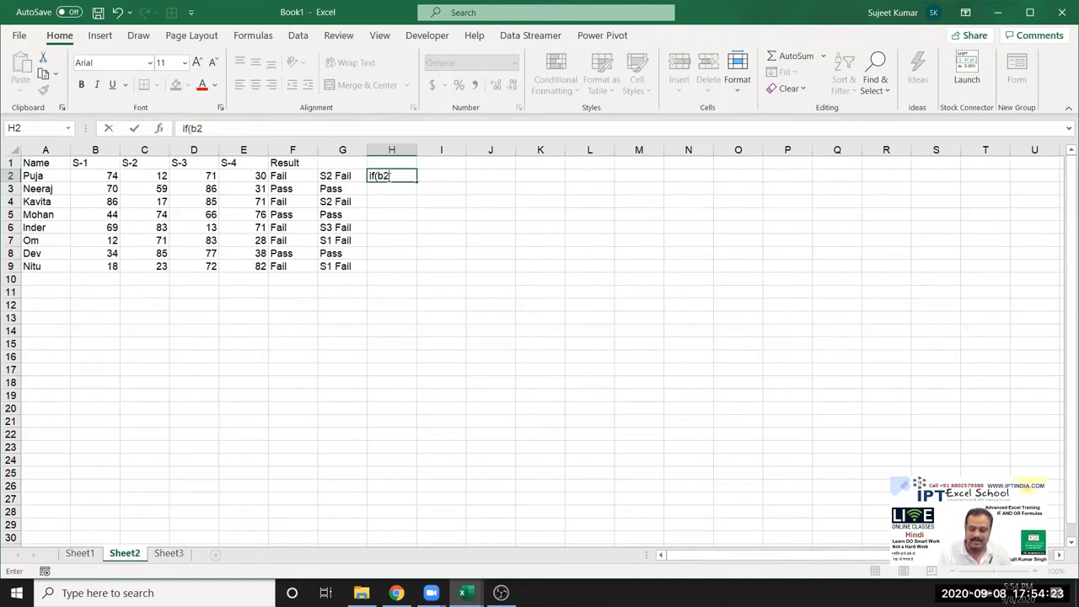
type(">50")
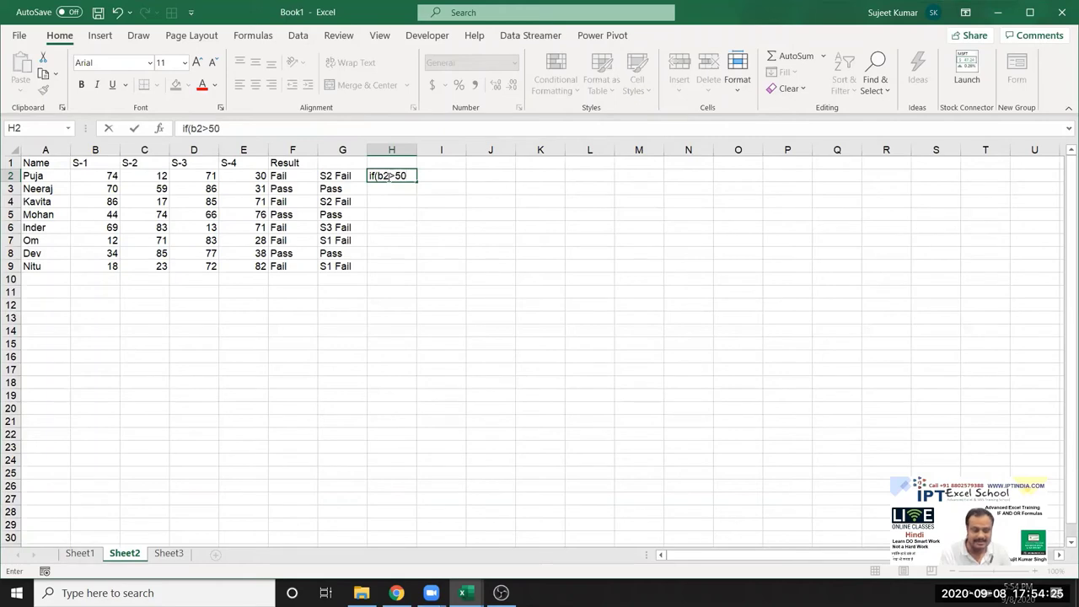
type(",if")
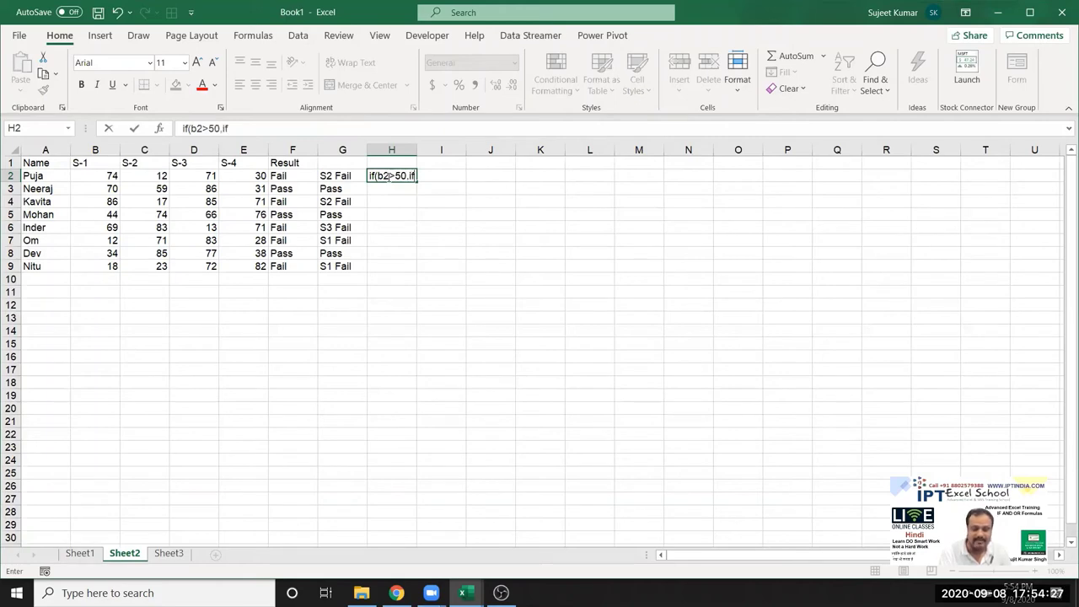
type("(")
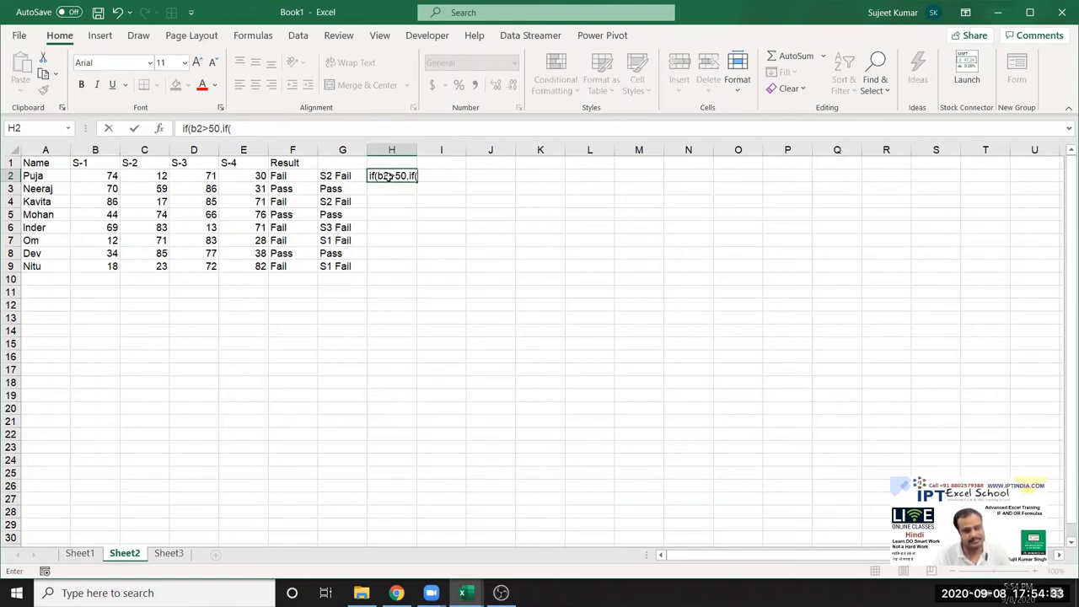
key("Escape")
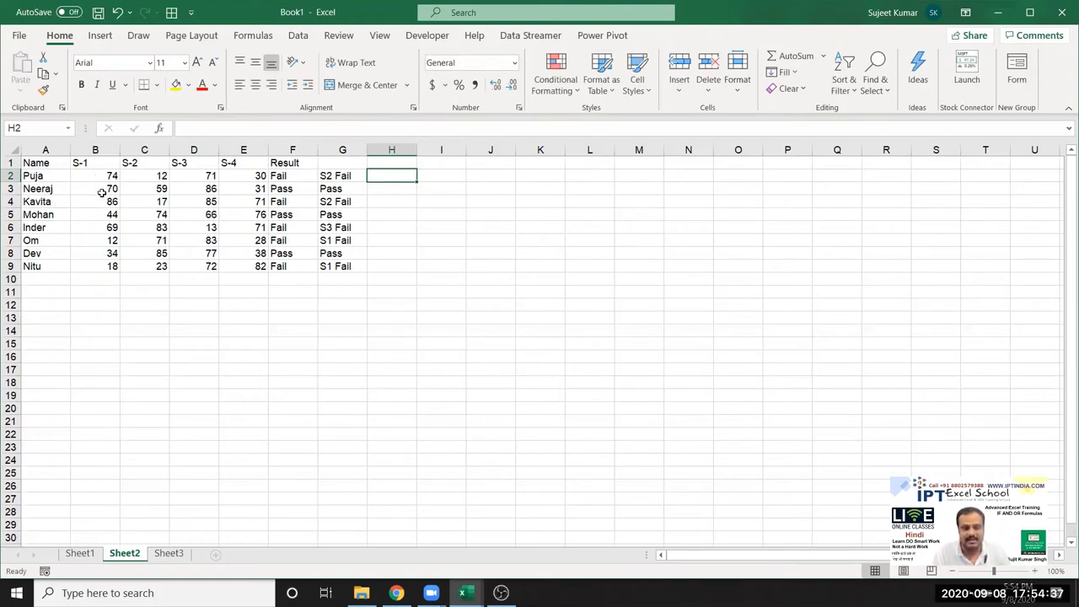
left_click(80, 554)
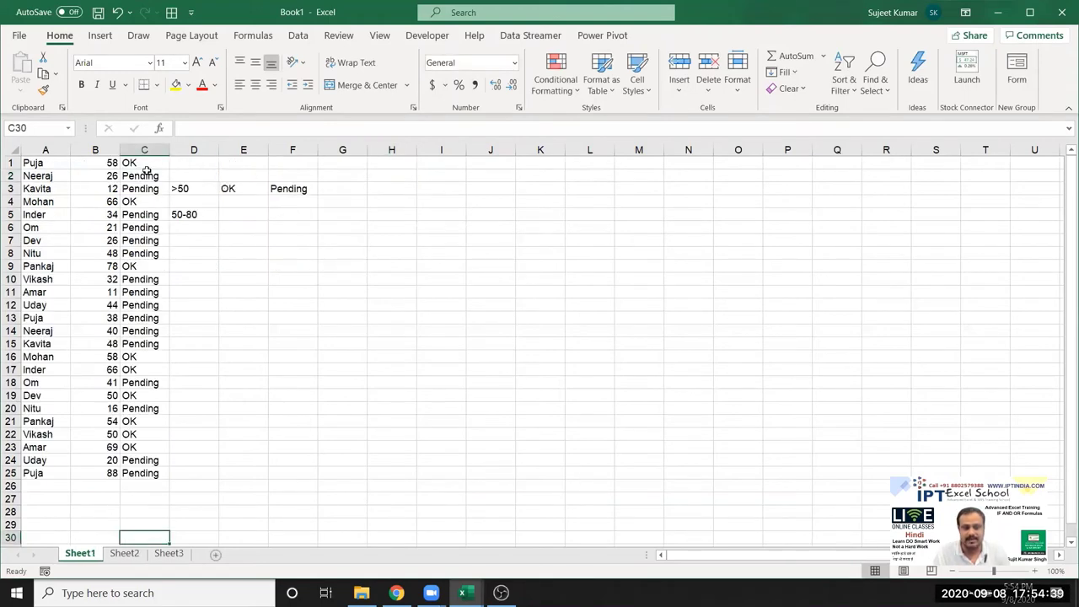
left_click(145, 175)
double_click(156, 176)
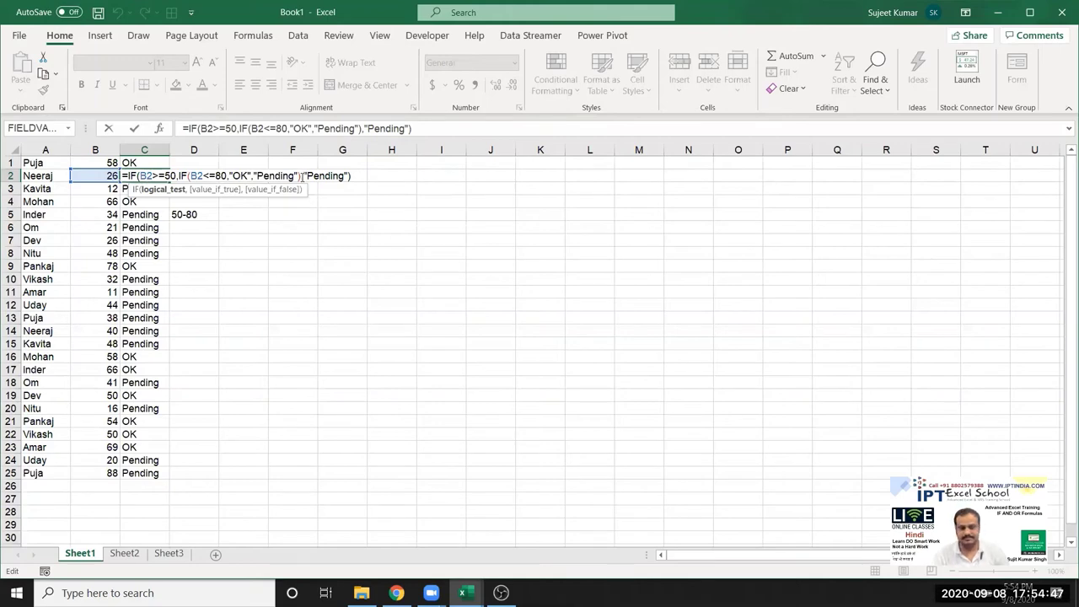
key("Escape")
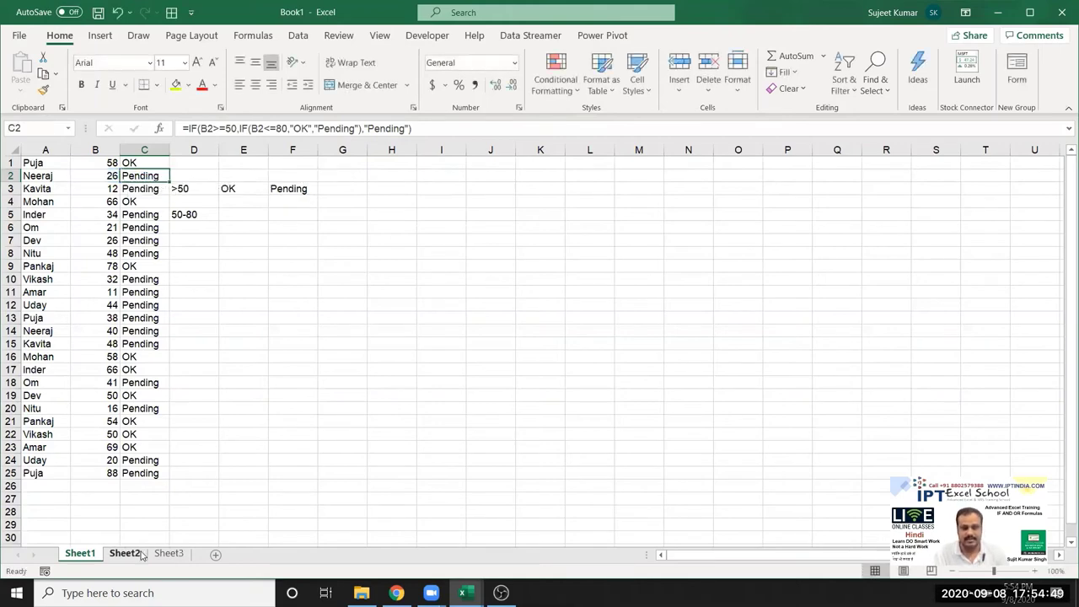
left_click(124, 553)
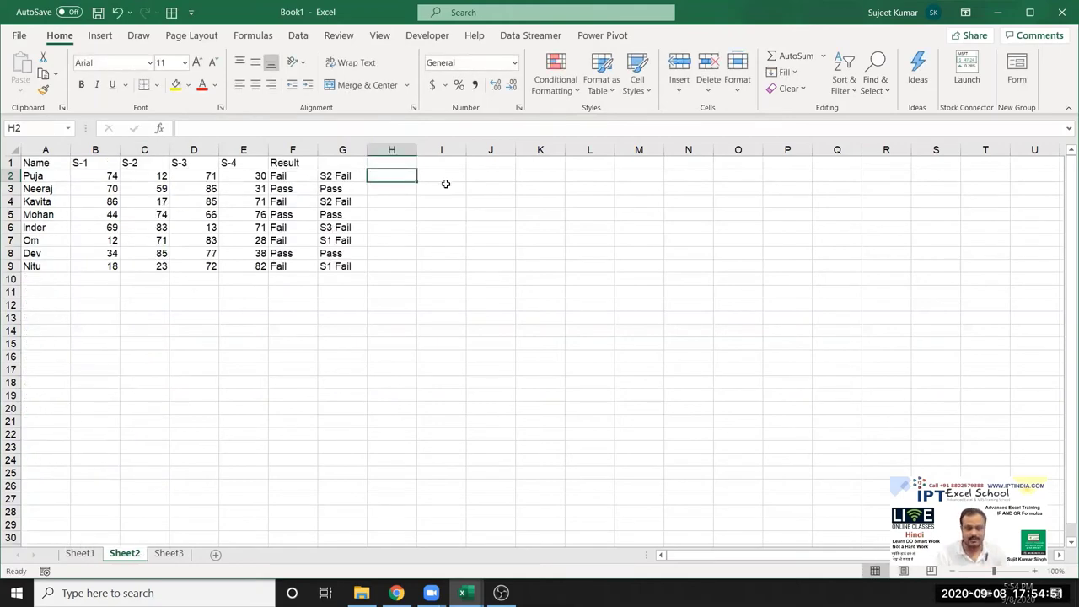
Enter =IF(B2>=30,"Pass","Fail") in H2 so the first student shows Pass.
type("=if")
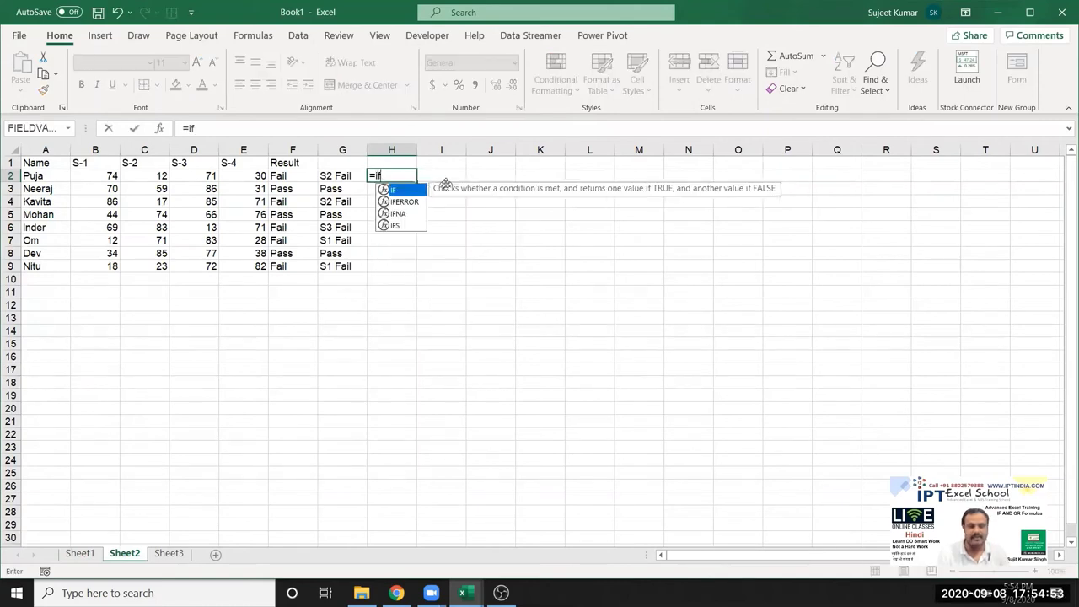
key("Tab")
left_click(97, 177)
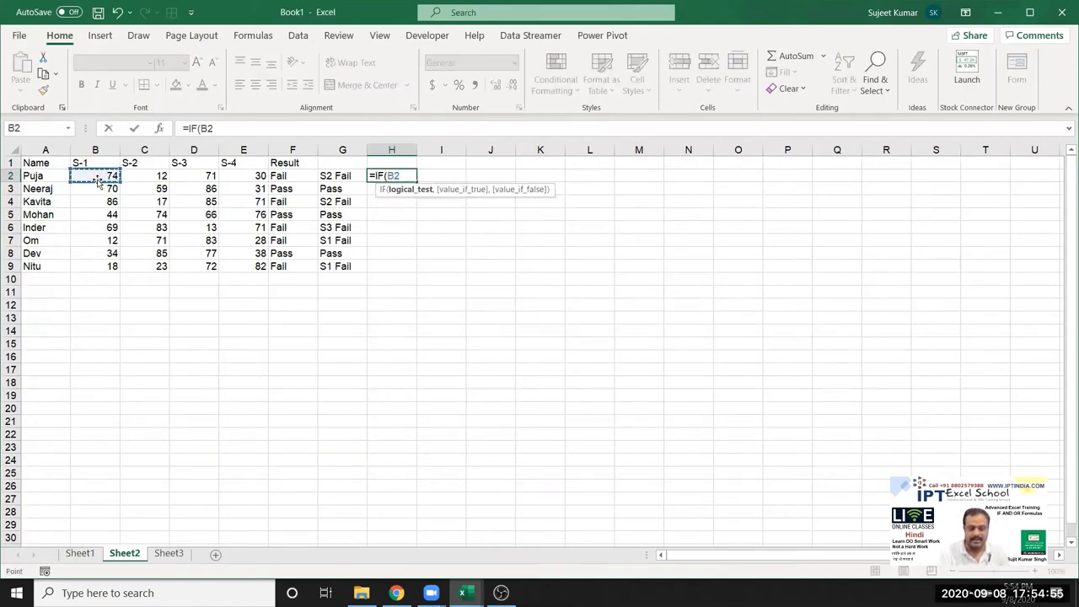
type(">=50")
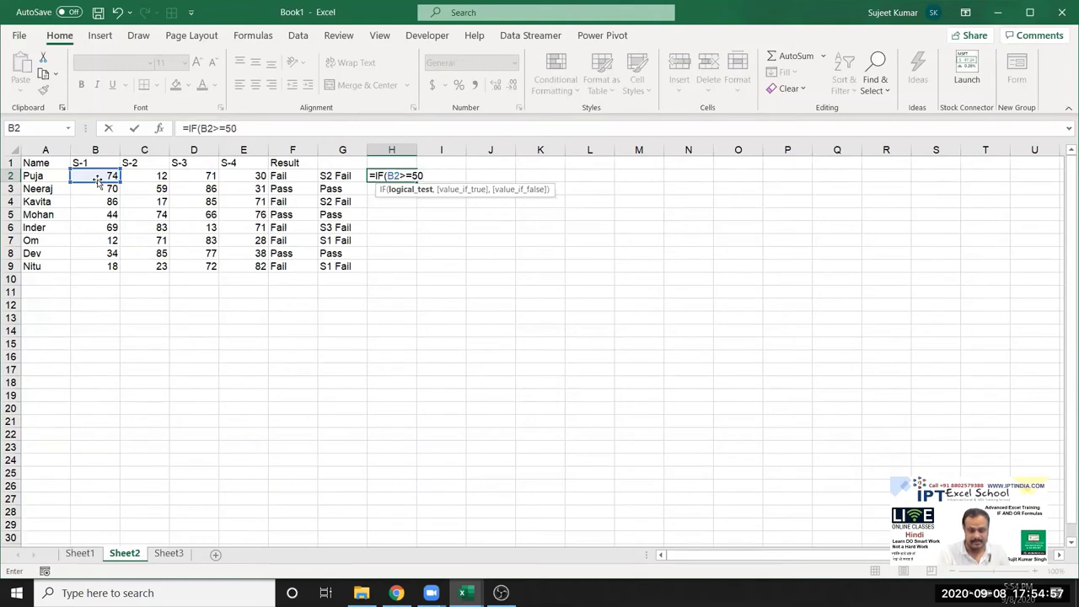
type(",\"O")
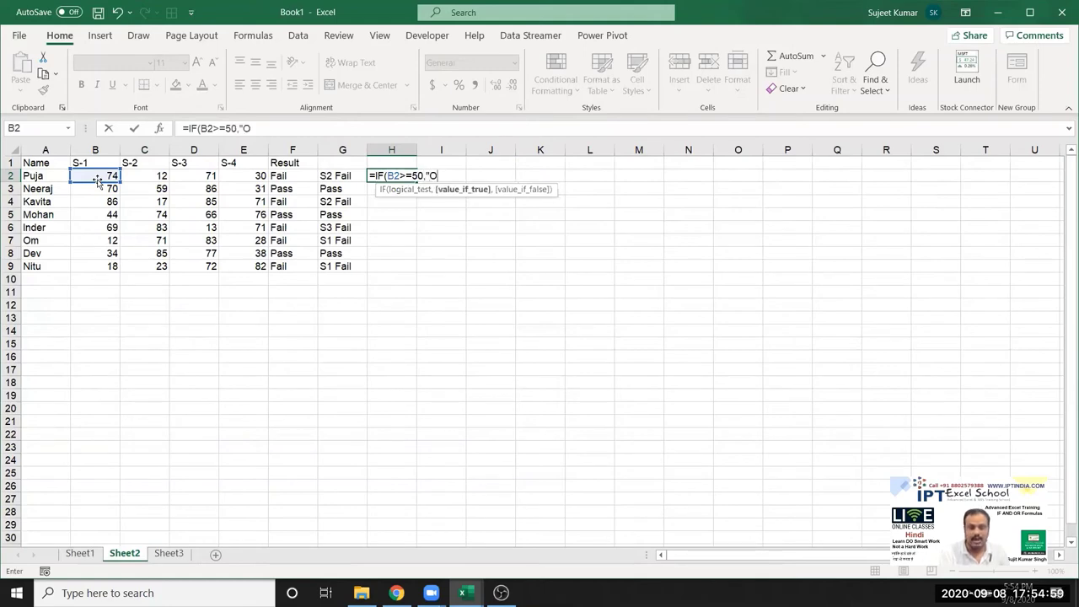
key("BackSpace")
key("BackSpace")
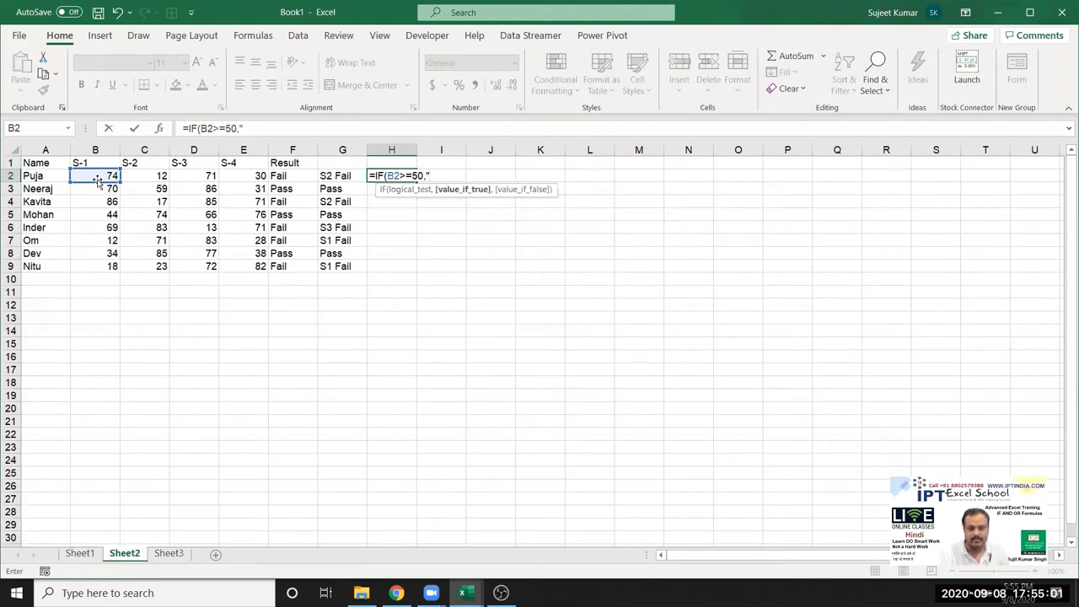
key("BackSpace")
key("BackSpace")
key("BackSpace")
type("30")
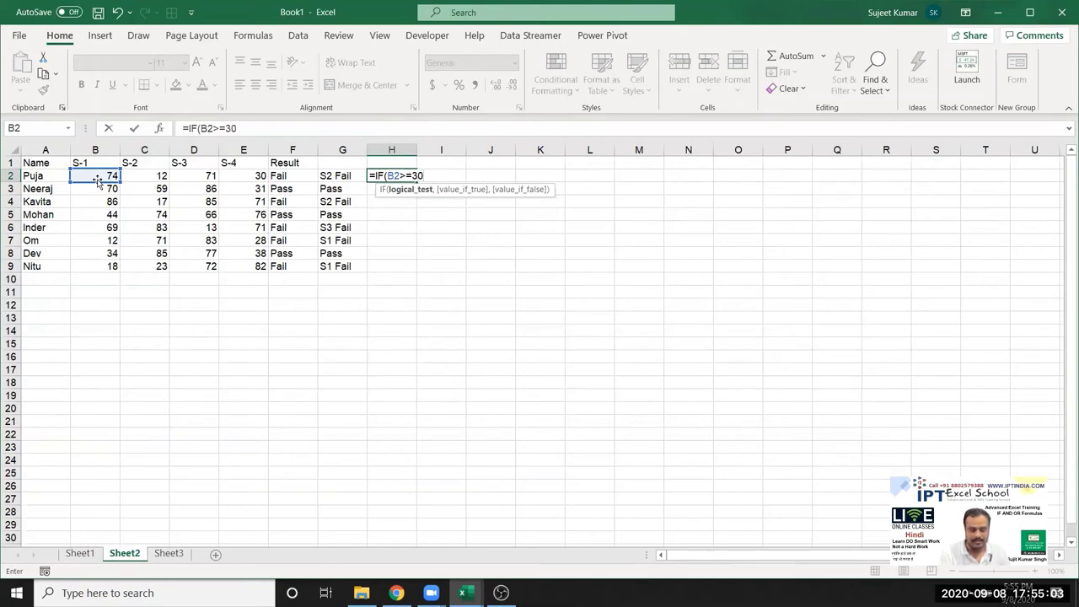
type(",\"Pass")
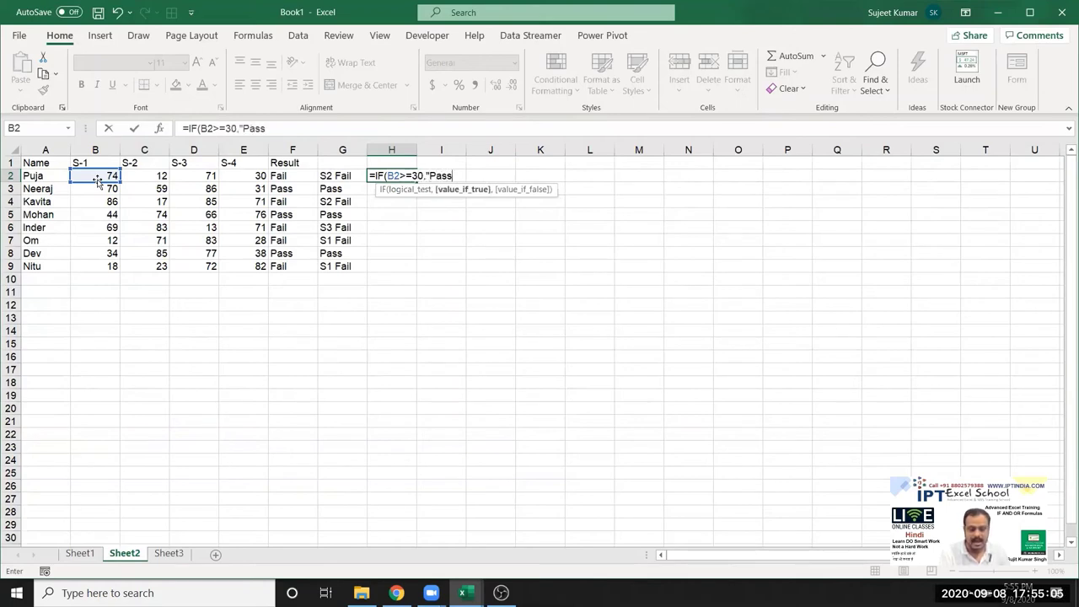
type("\",\"")
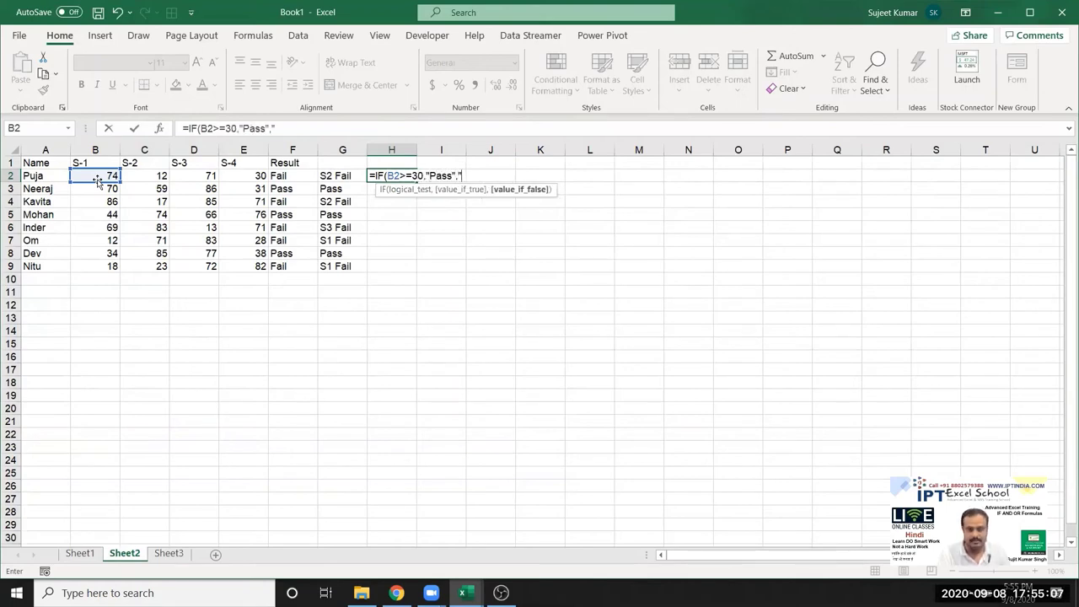
type("Fail")
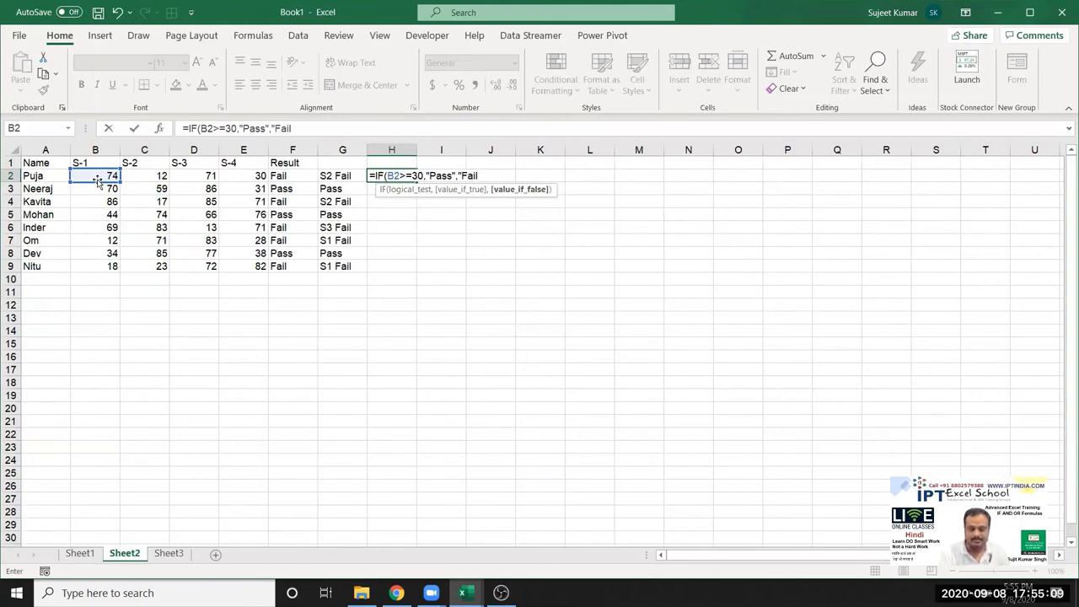
type("\")")
key("Return")
key("Up")
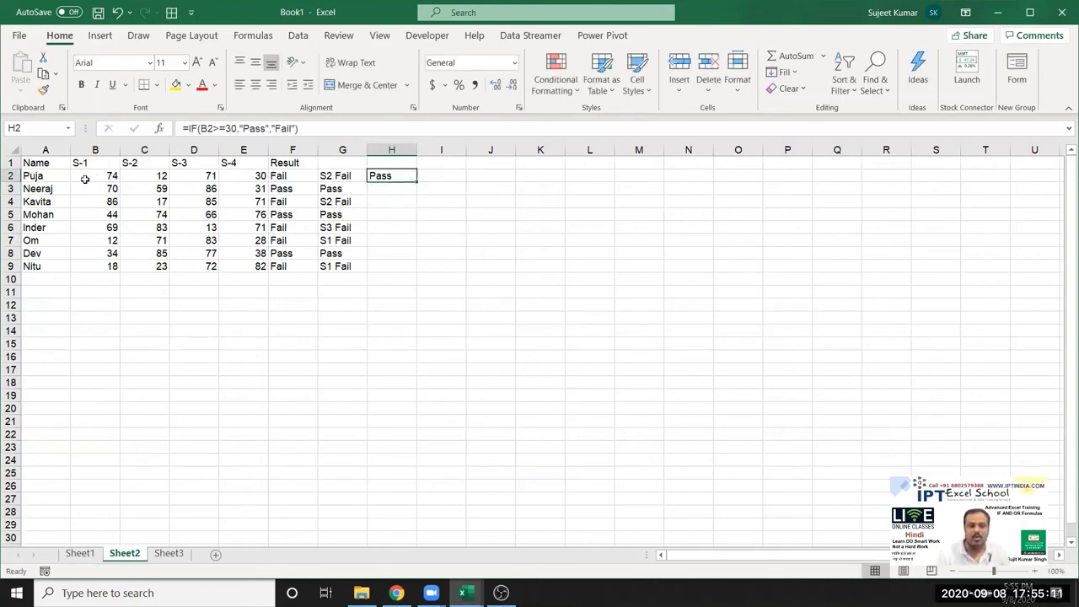
double_click(390, 178)
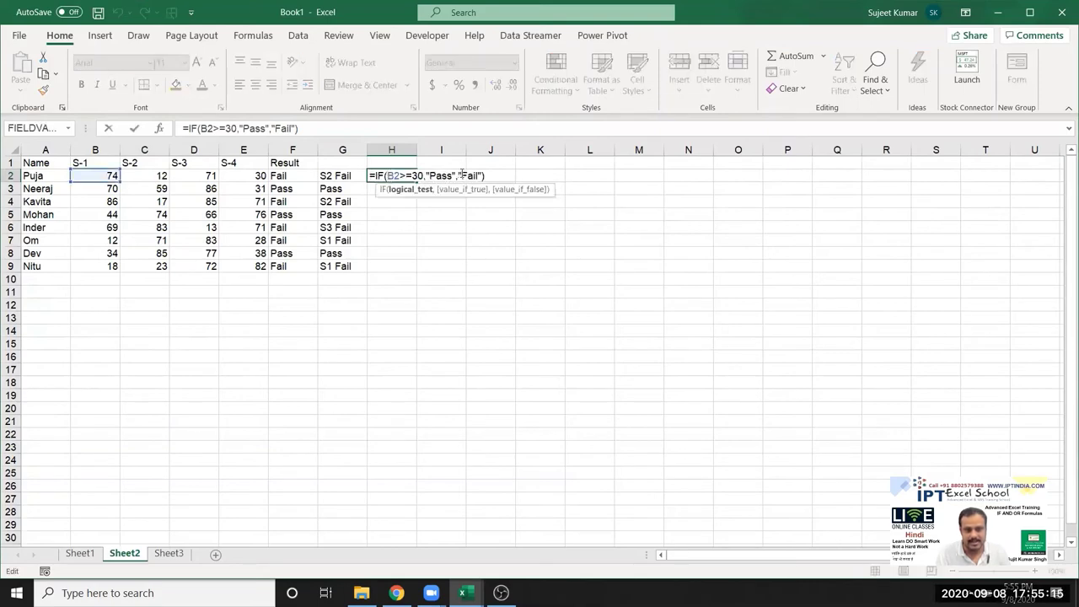
Change H2's failing result label from Fail to 'S1 Fail'.
left_click(462, 175)
type("S1")
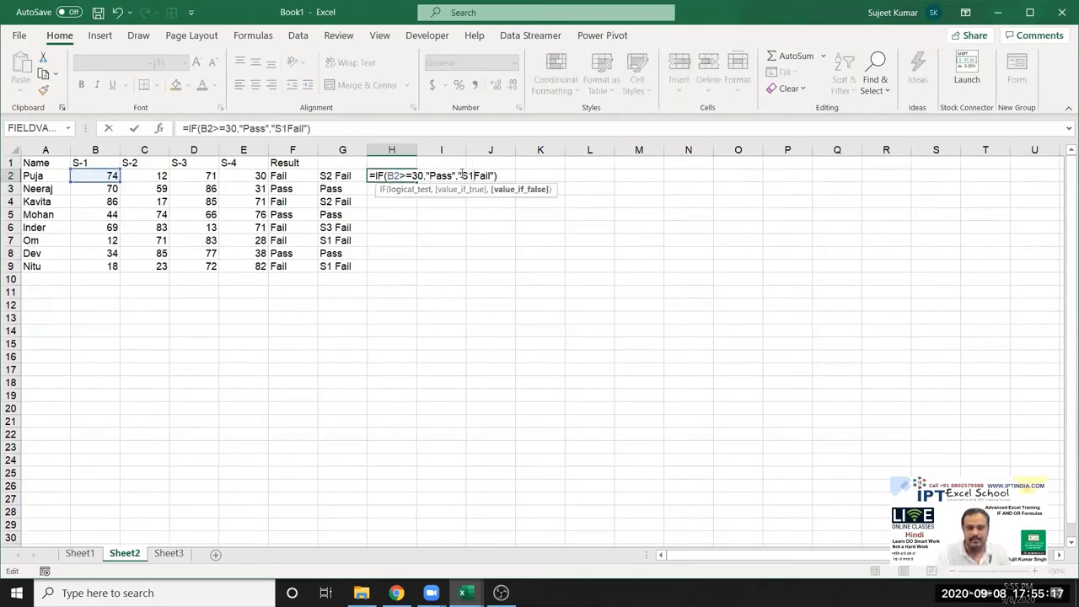
key("Return")
Replace H2's Pass result with IF(C2>=30,"Pass","S2 Fail"), so it now shows S2 Fail.
double_click(410, 175)
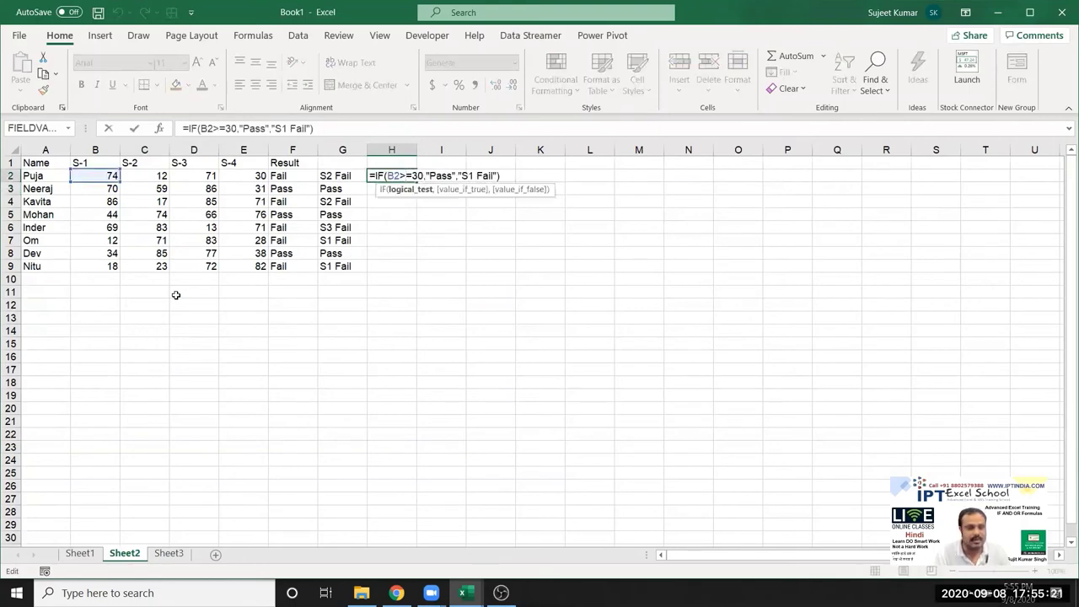
left_click(457, 176)
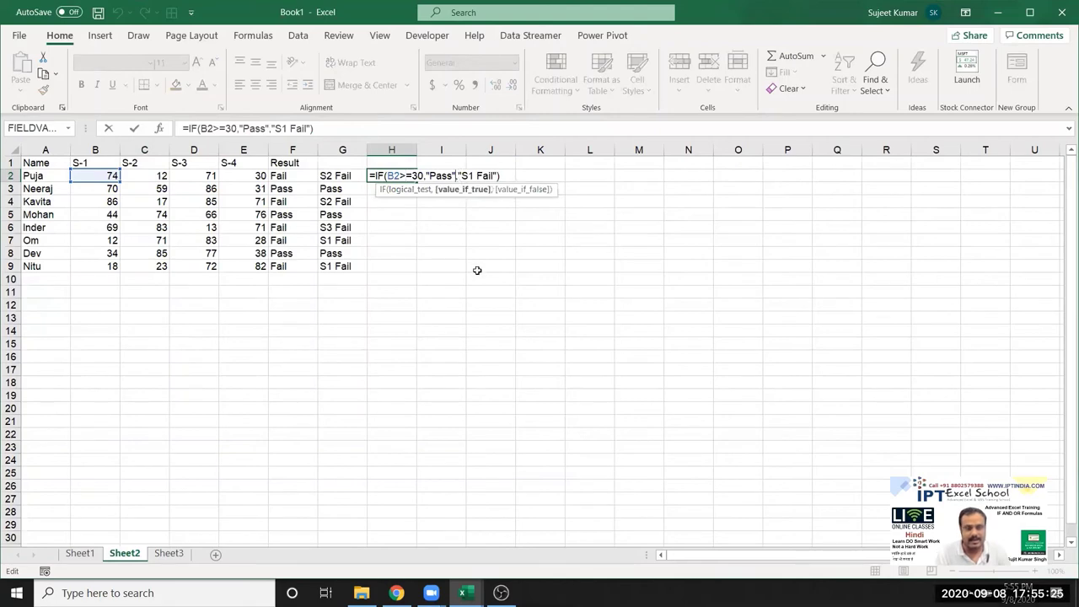
key("BackSpace")
key("BackSpace")
key("BackSpace")
key("BackSpace")
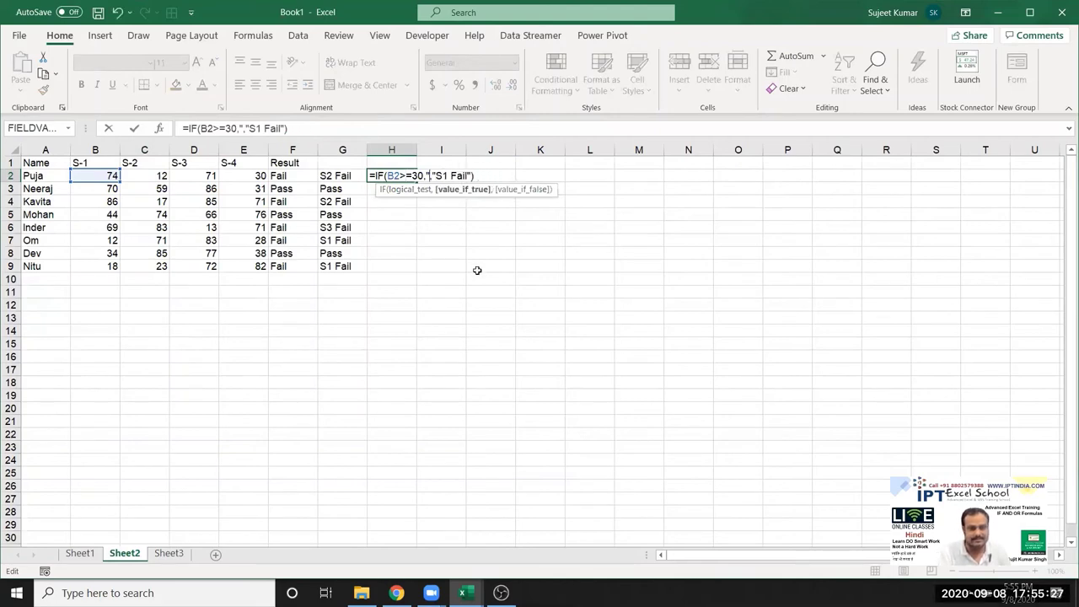
key("BackSpace")
key("BackSpace")
type("I")
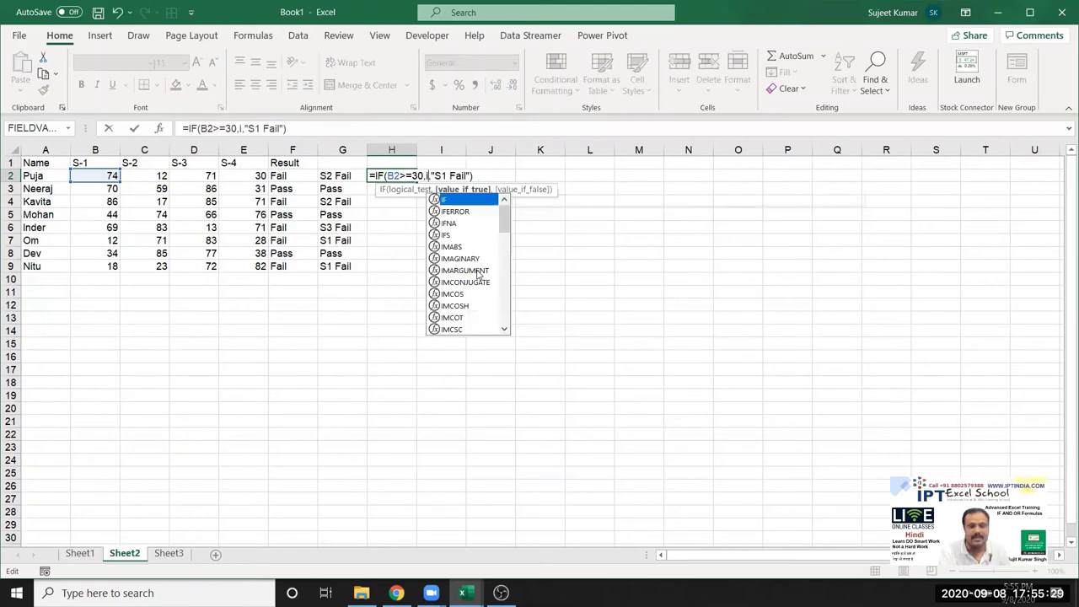
type("F(")
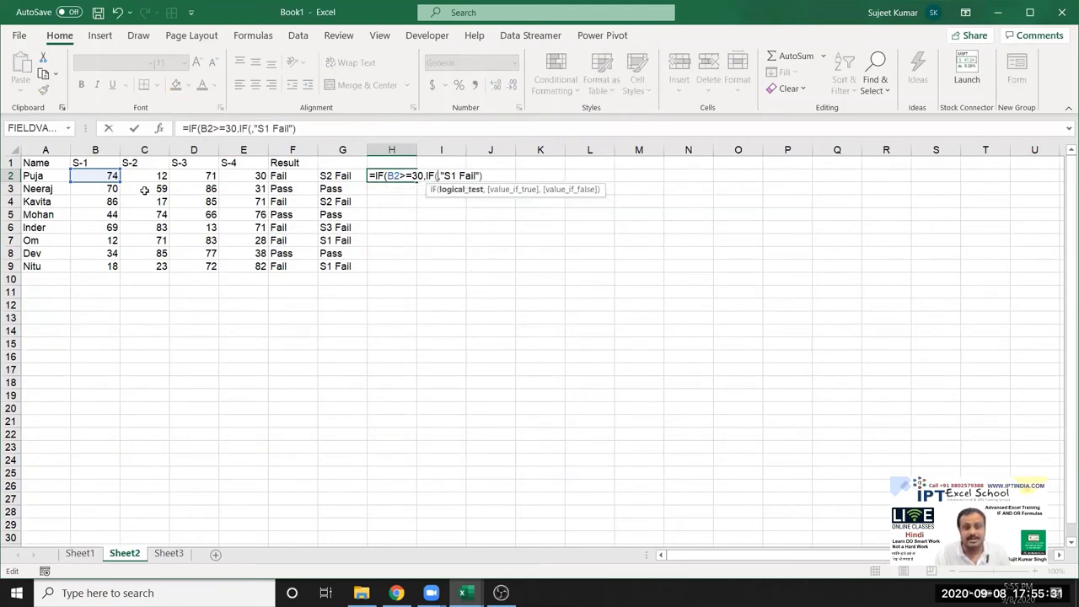
left_click(145, 174)
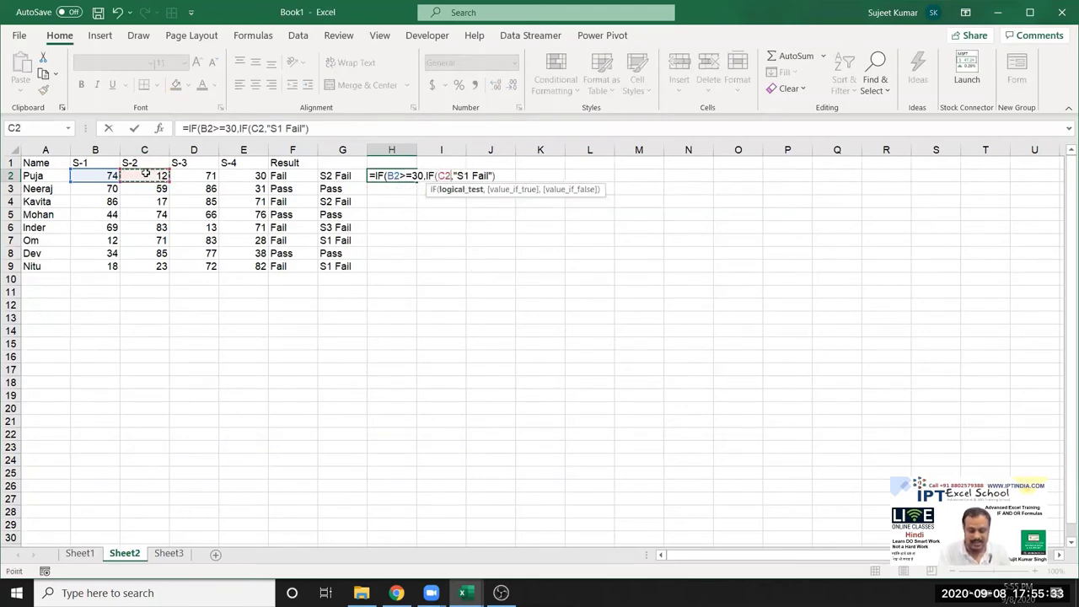
type(">=")
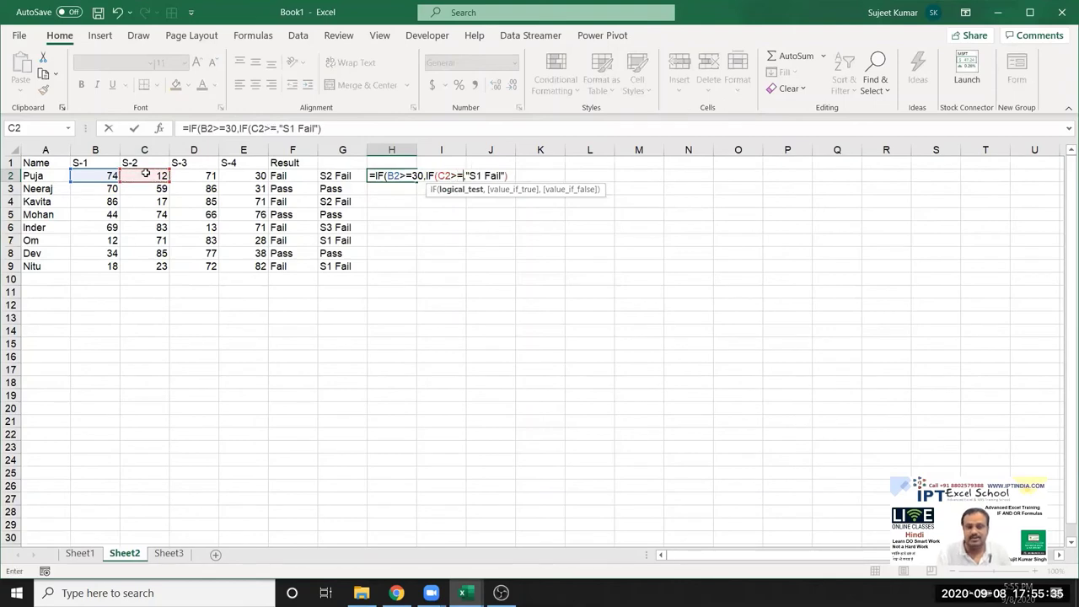
type("30,\"")
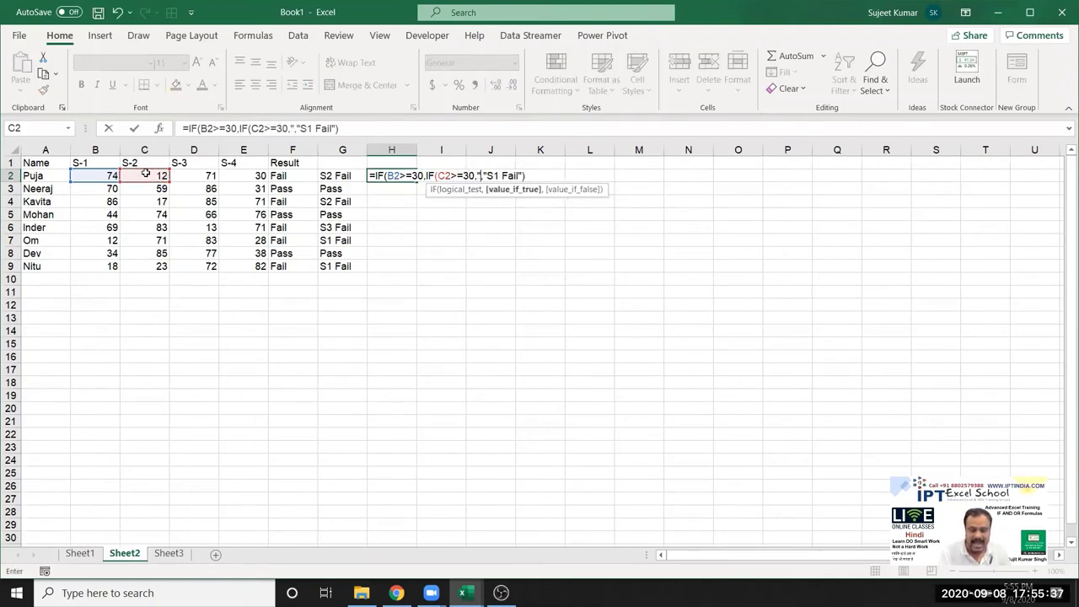
type("Pass")
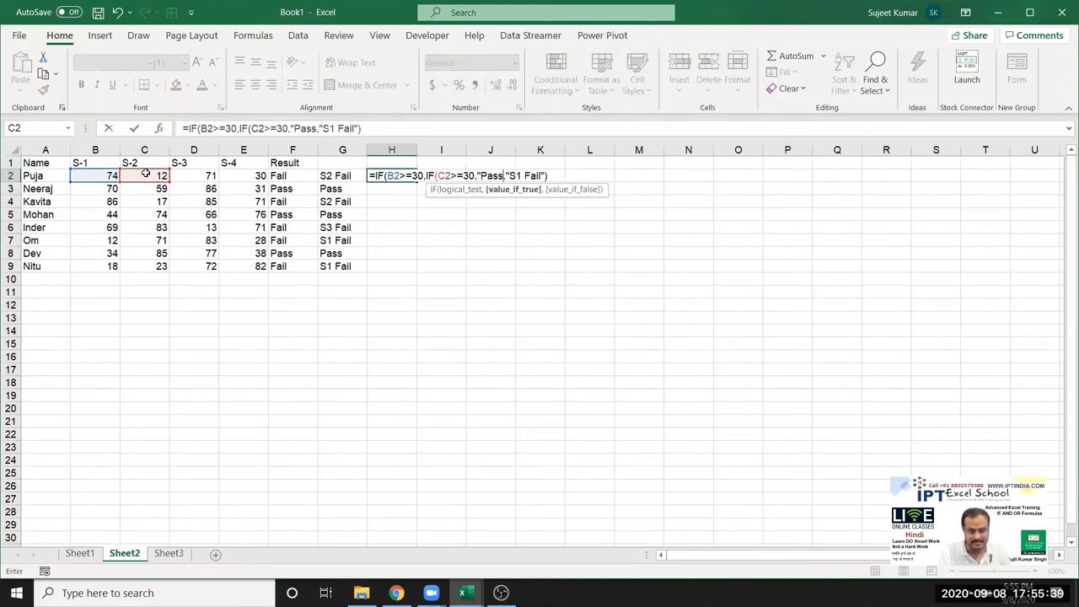
type("\",\"")
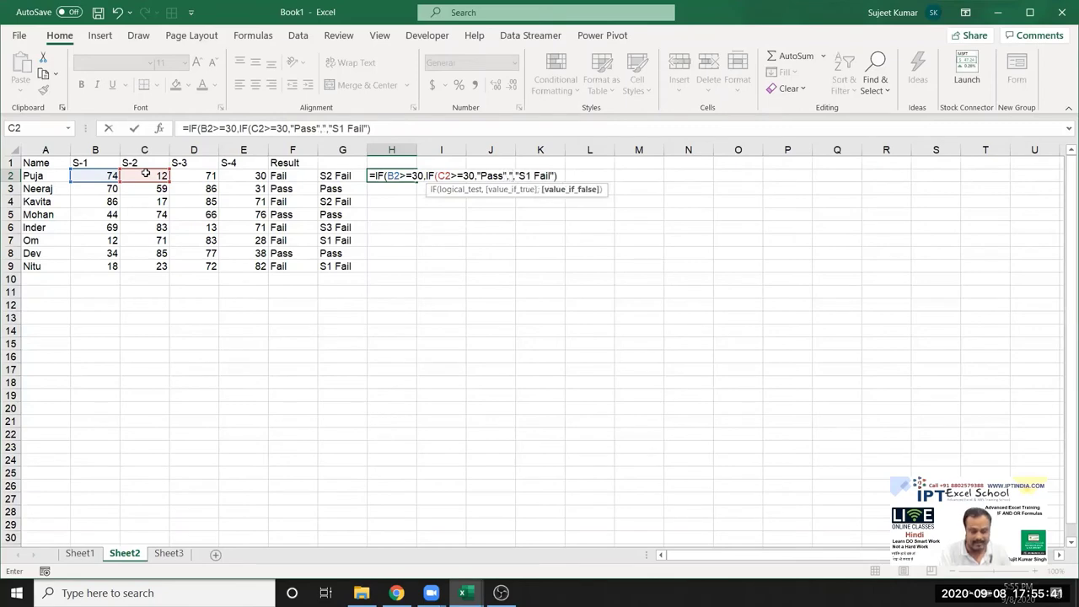
type("S2 Fai")
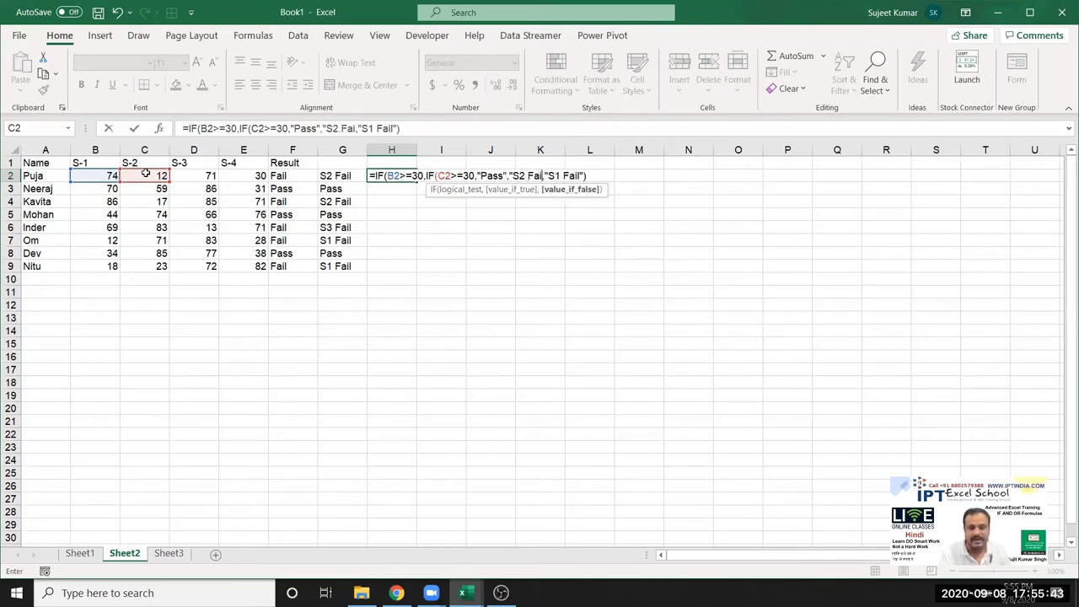
type("l\"),")
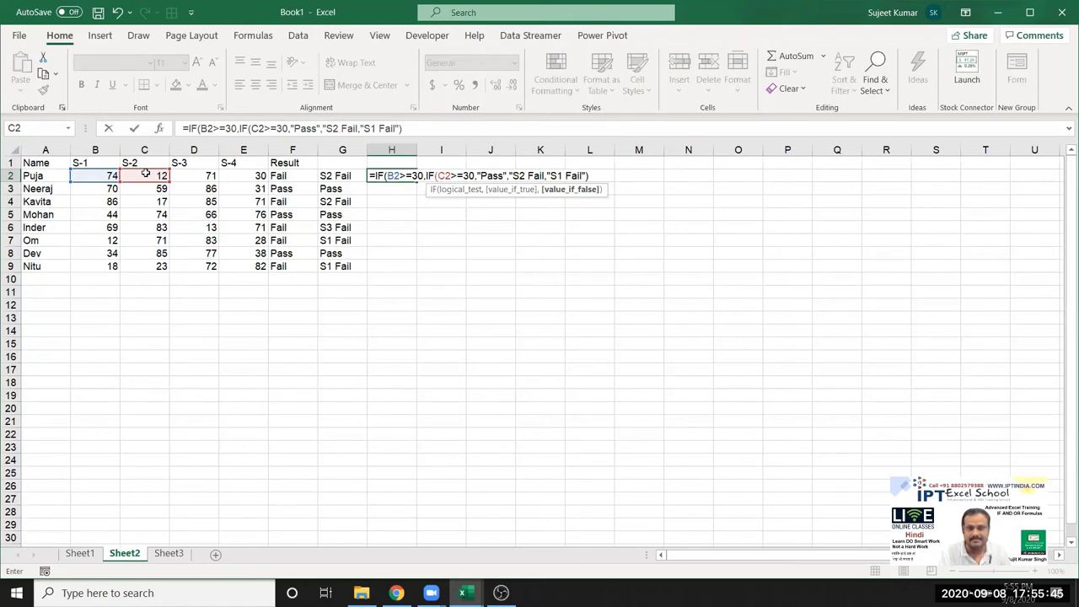
type("\"S1 Fail\"")
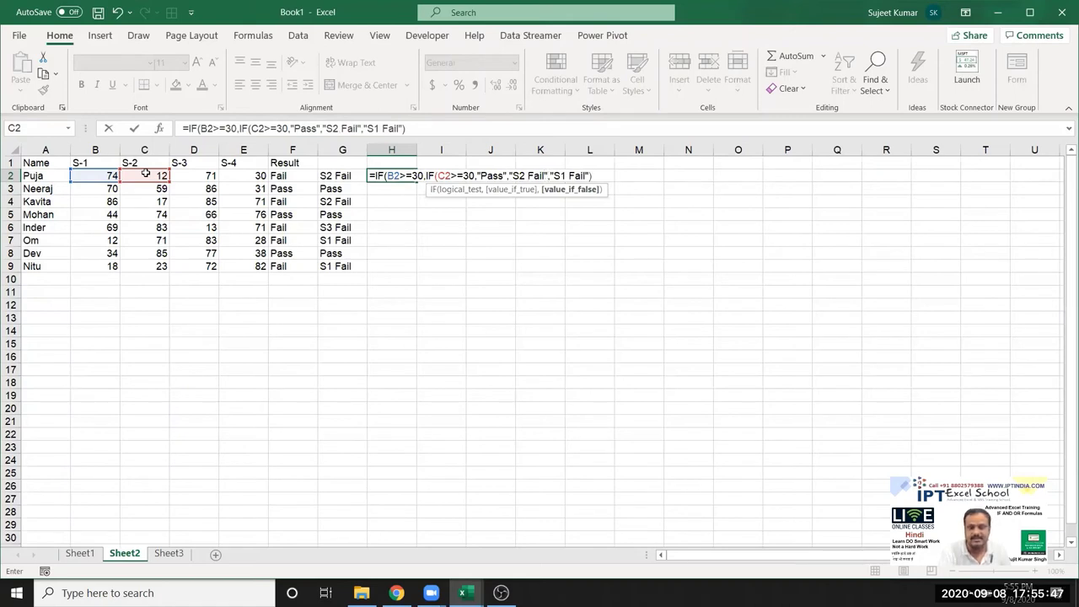
type(")")
key("Return")
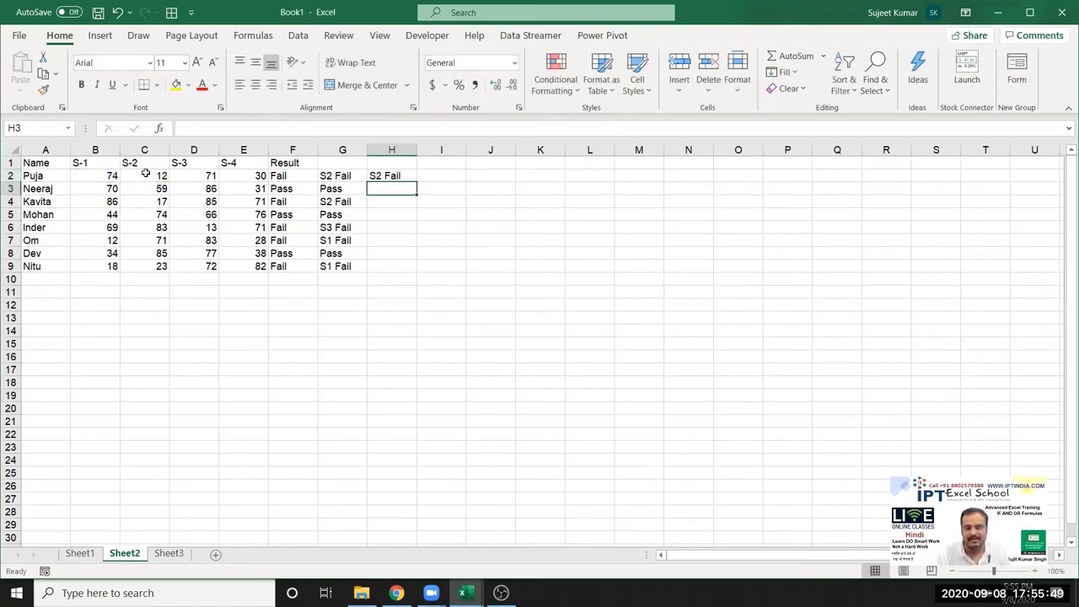
key("Up")
Replace H2's inner Pass with IF(D2>=30,"Pass","S3 Fail") to check the S-3 mark.
double_click(397, 176)
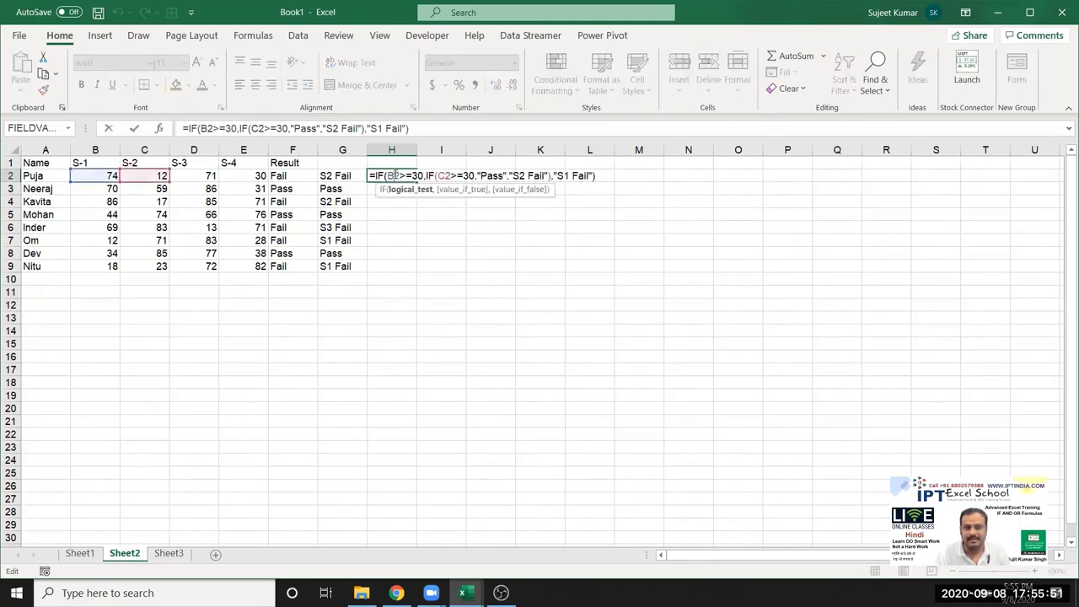
double_click(492, 175)
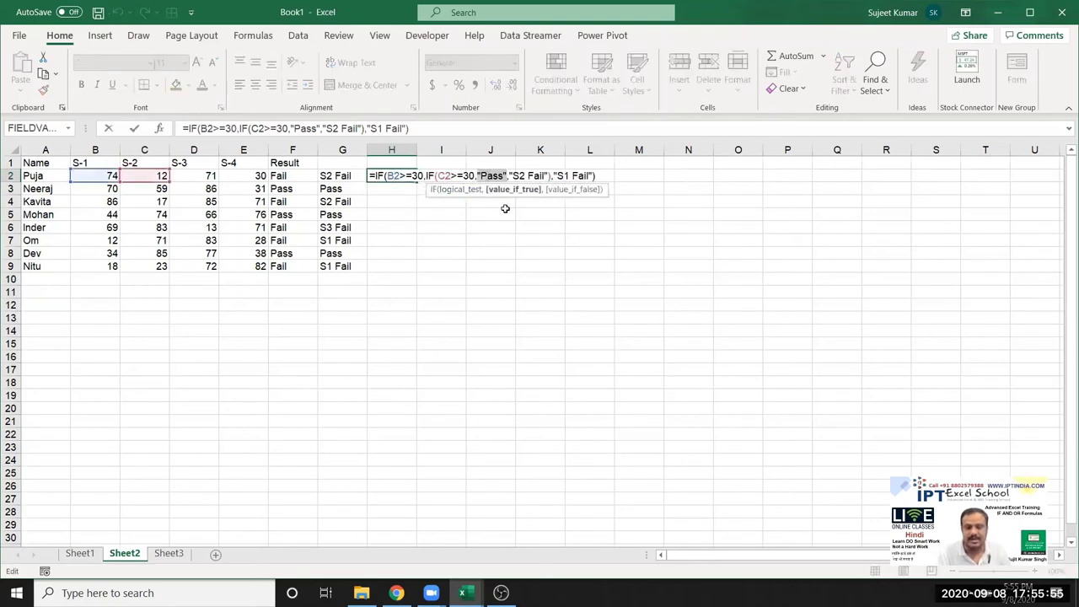
key("BackSpace")
type("if")
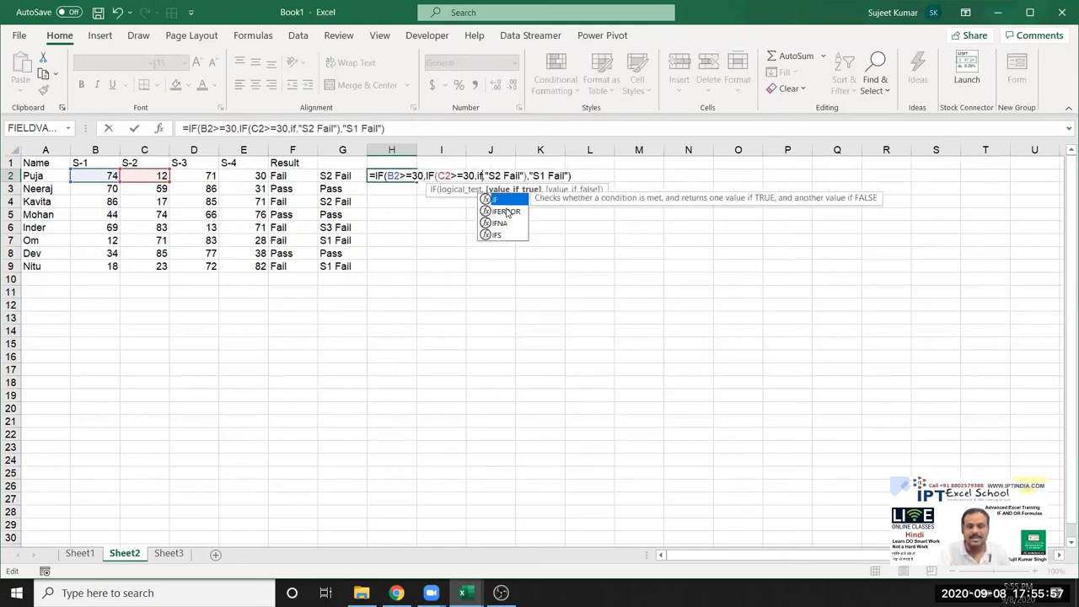
key("Tab")
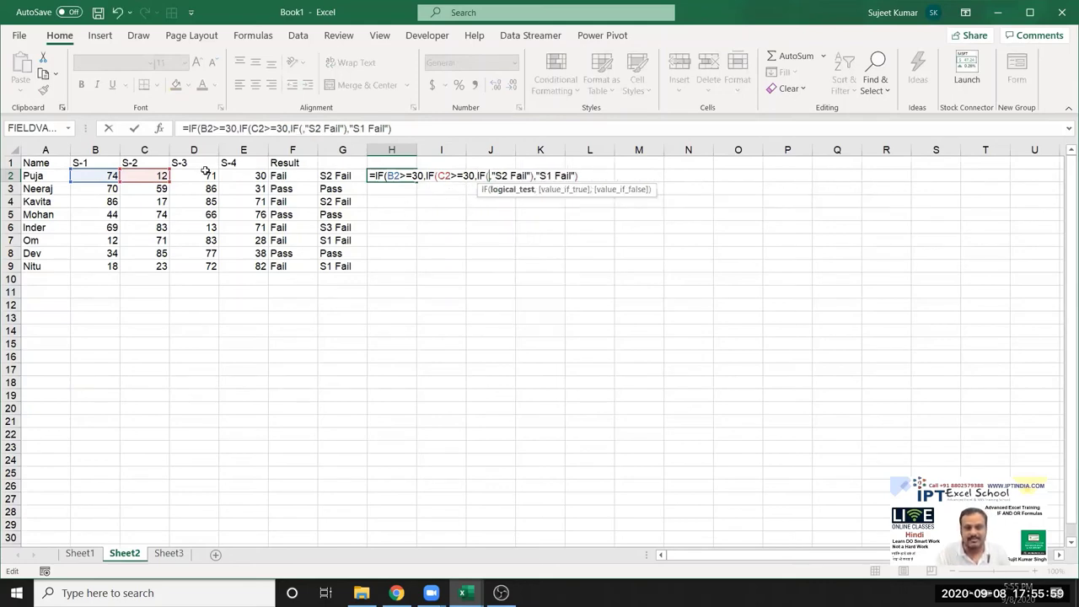
left_click(208, 173)
type(">=")
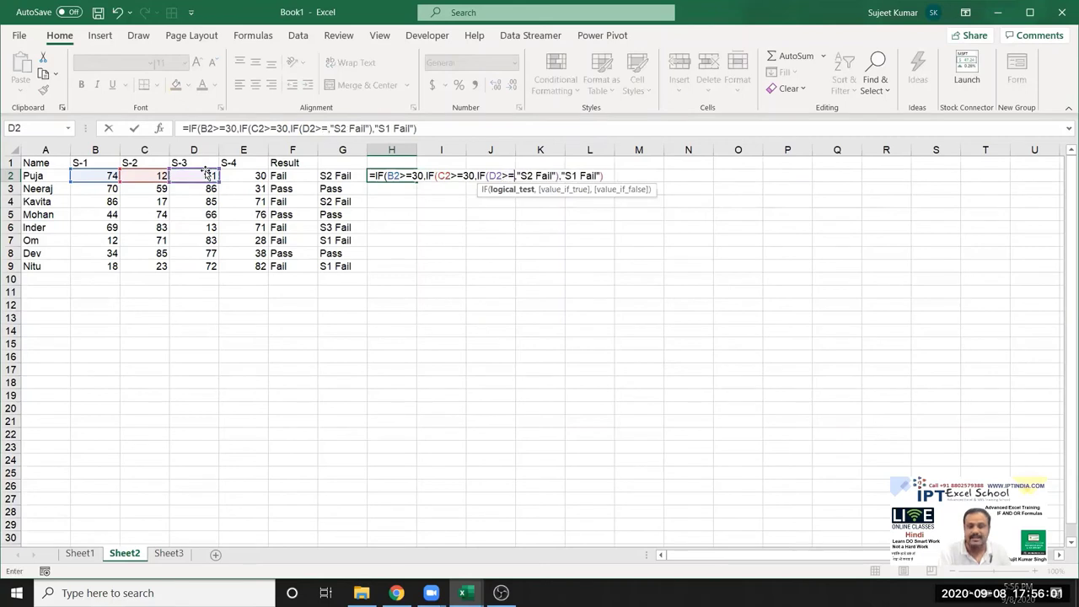
type("30,")
type("\"")
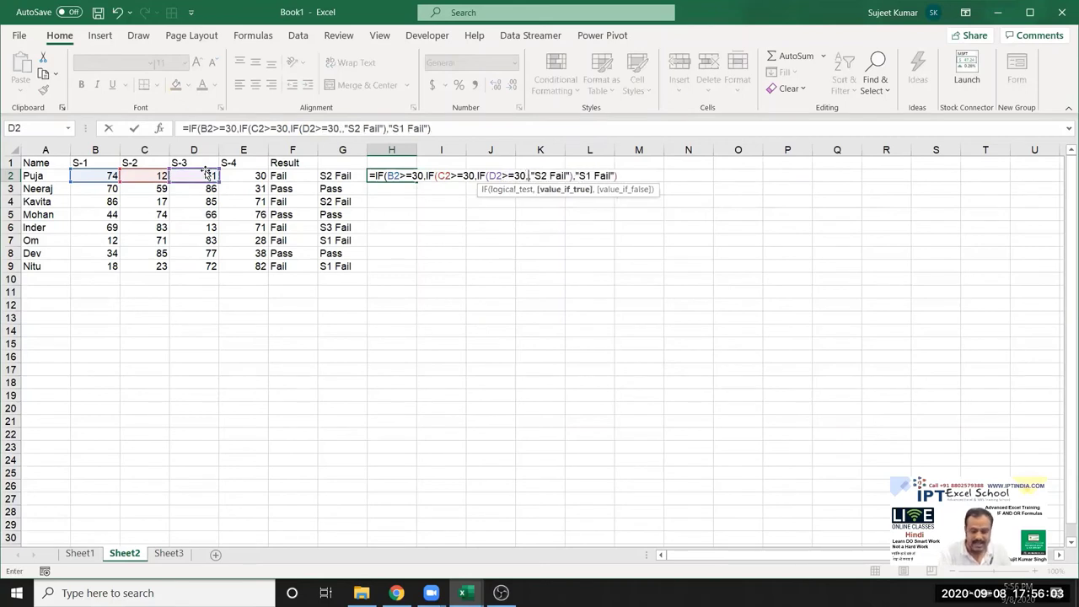
type("Pass\"")
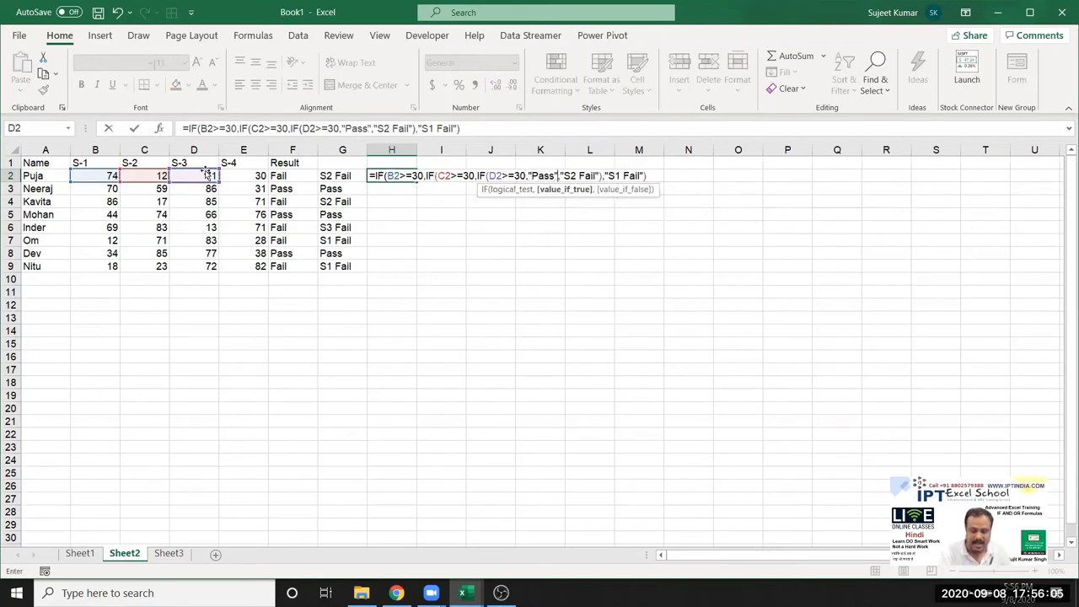
type(",\"F")
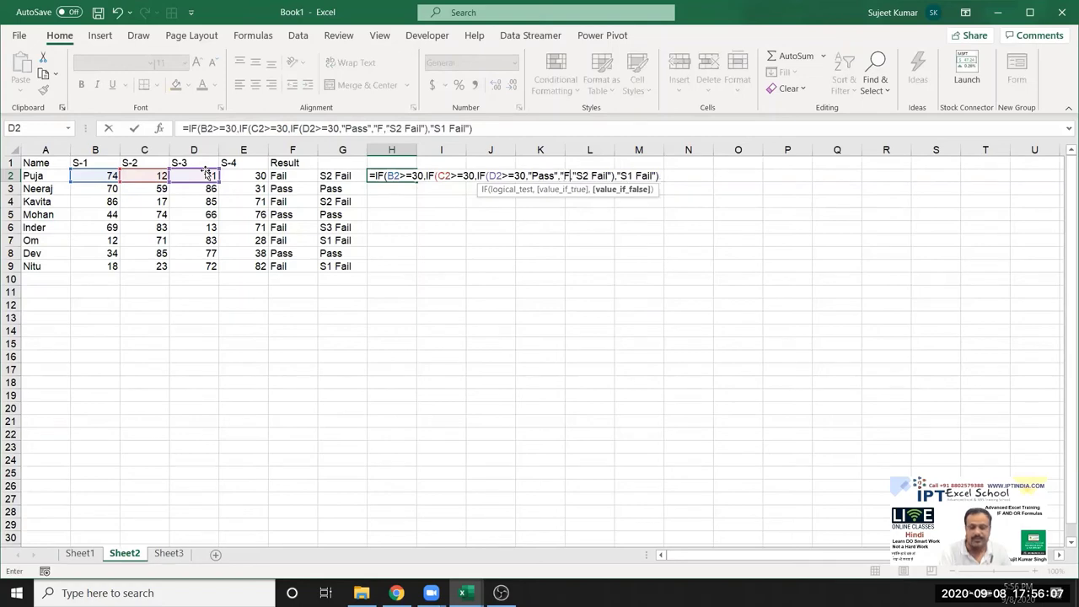
type("ail\"")
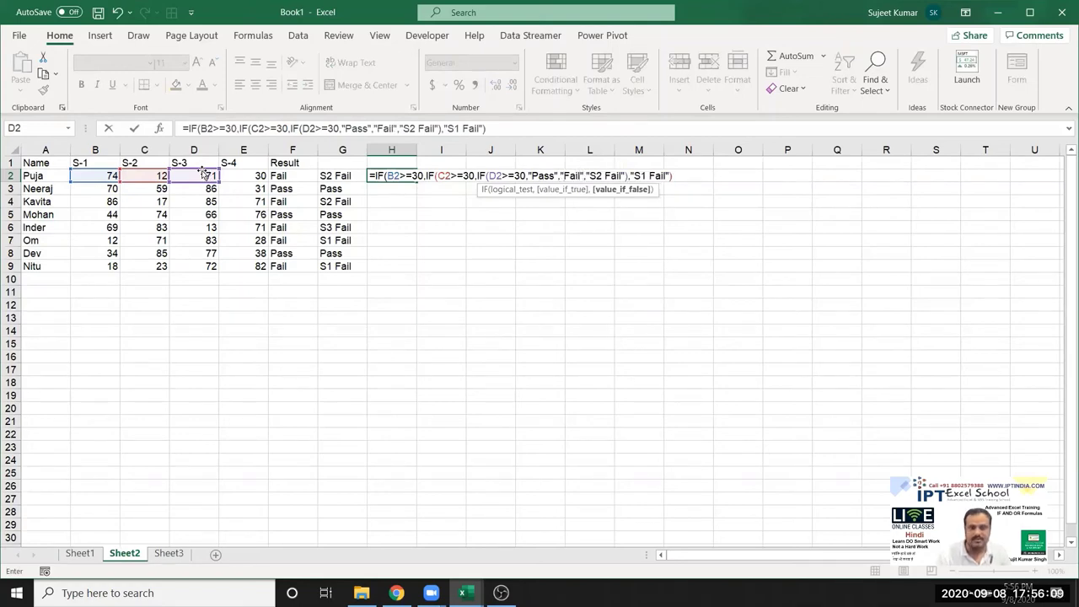
left_click(566, 176)
type("s")
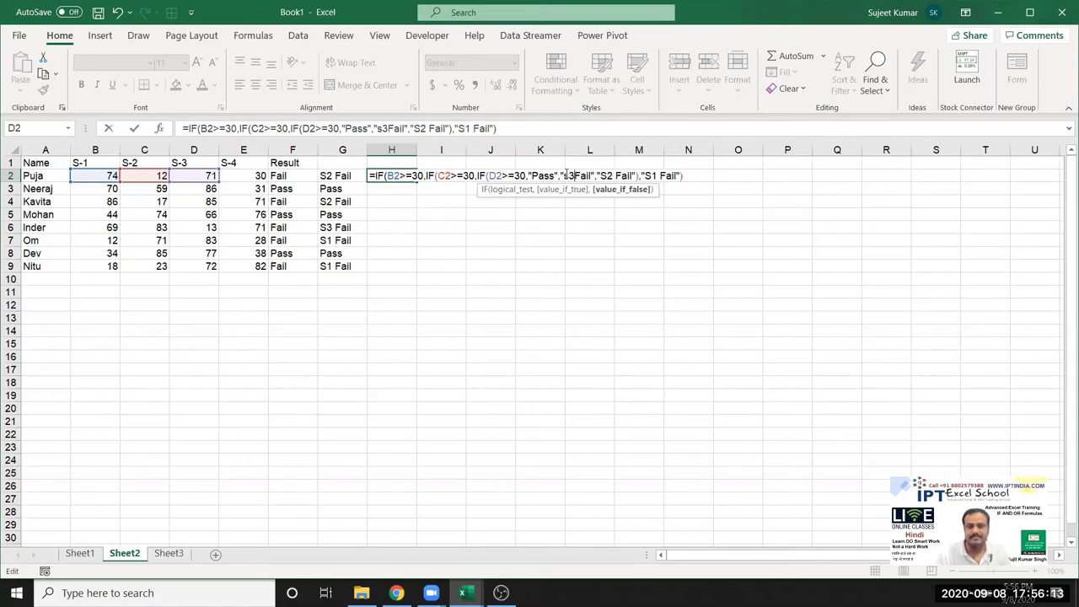
type("3")
key("BackSpace")
key("BackSpace")
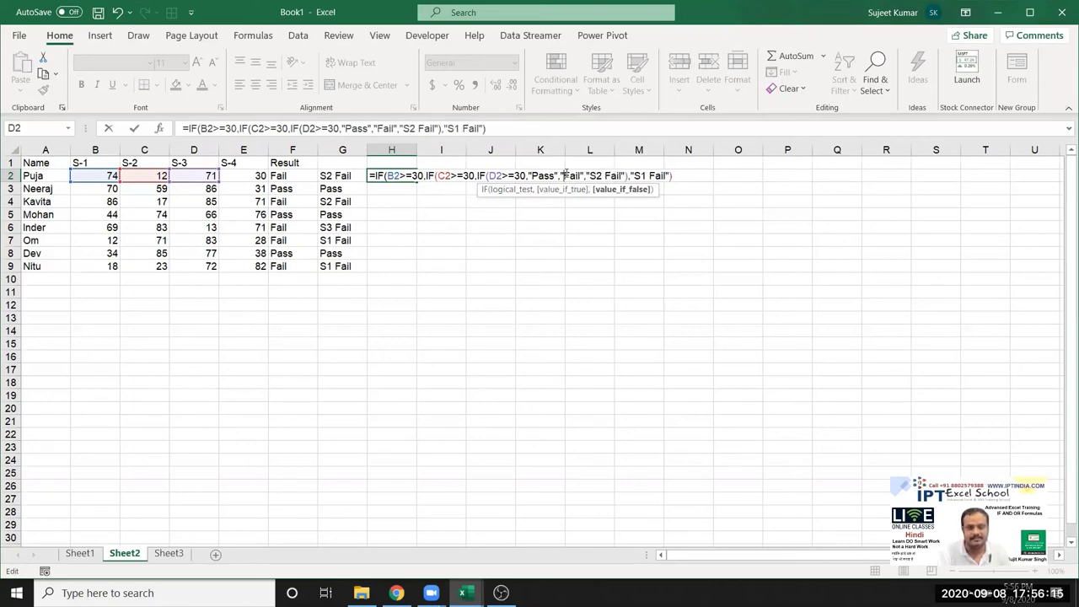
type("S3")
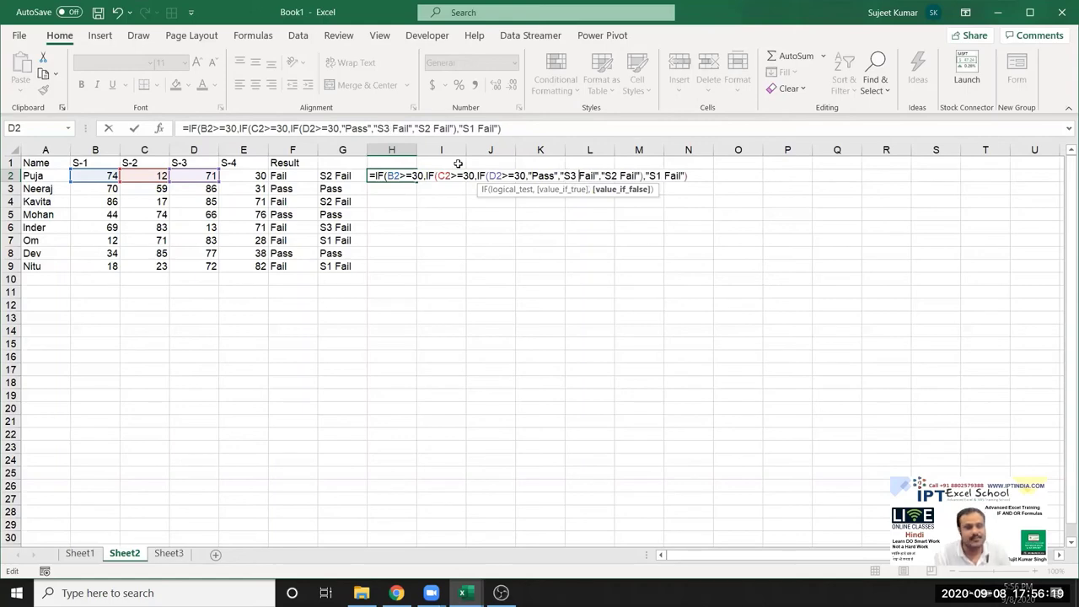
Fix the closing parentheses in H2's three-level IF formula and commit it.
key("Return")
key("Return")
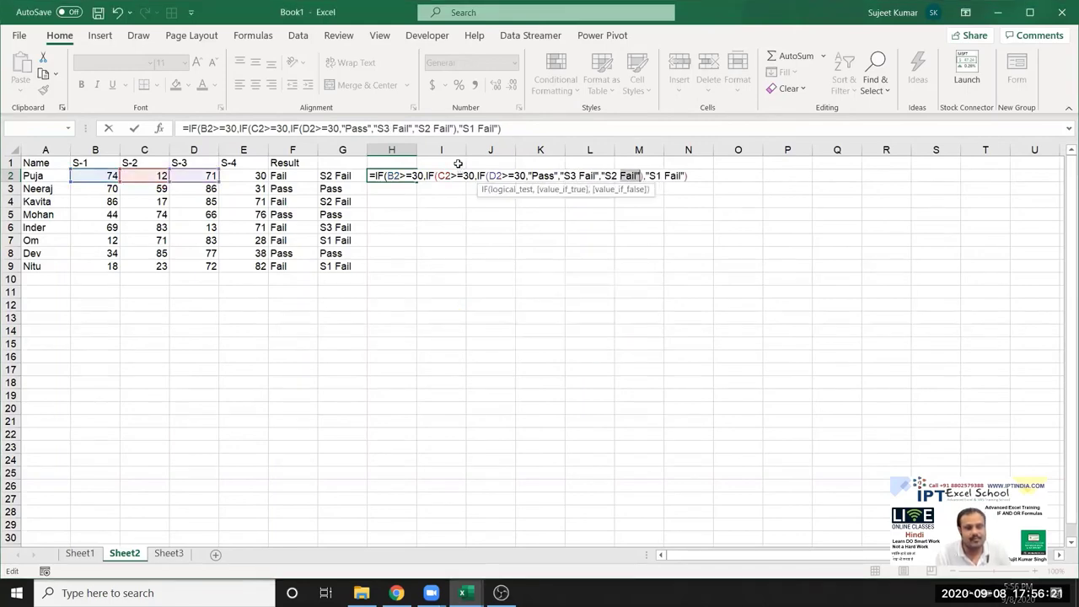
key("Left")
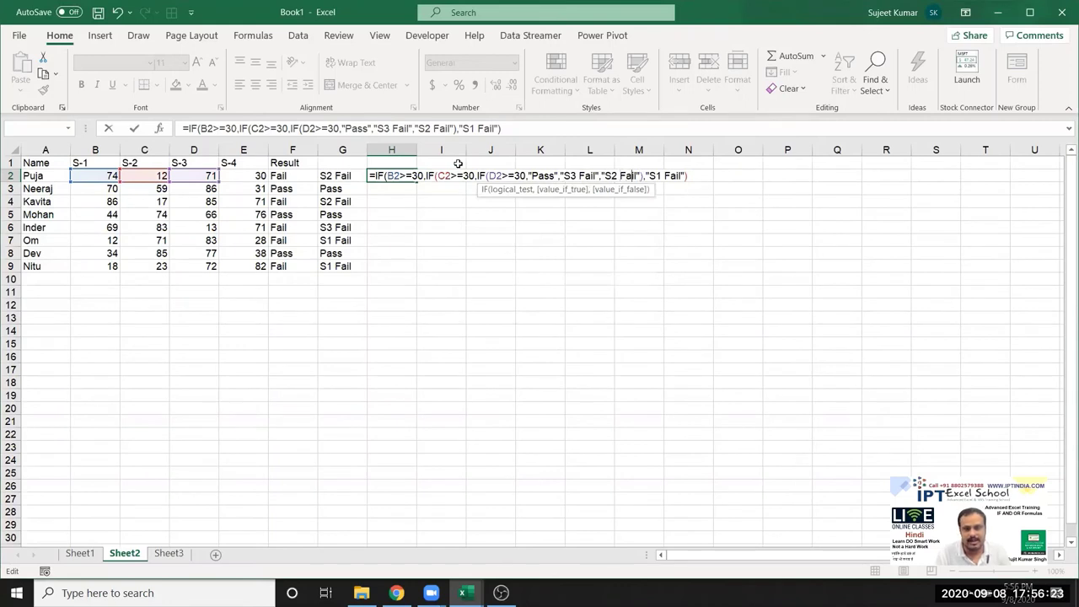
key("Right")
key("Right")
key("Right")
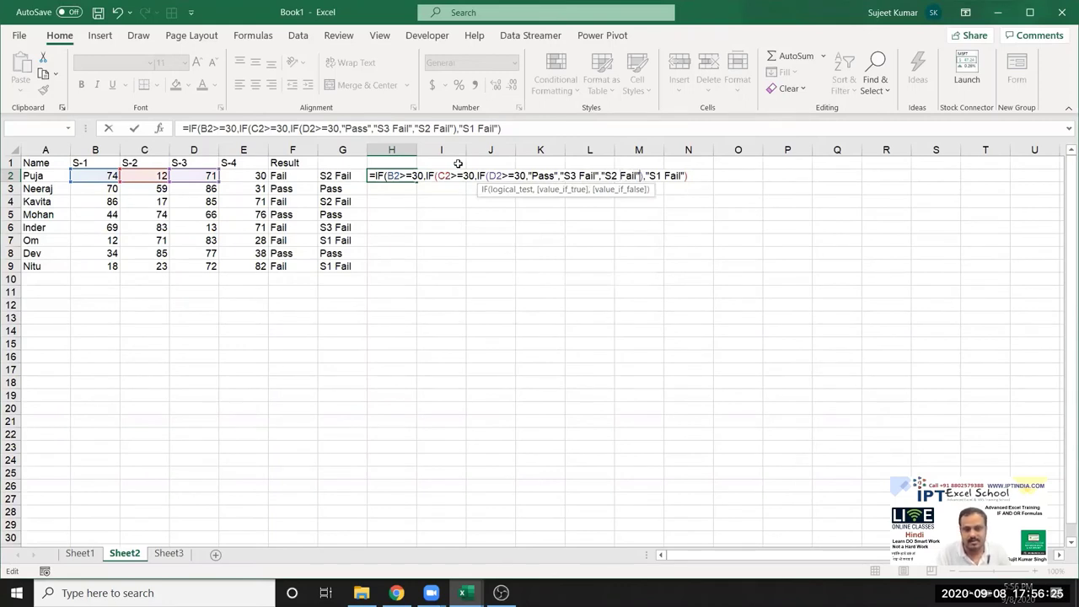
type(")")
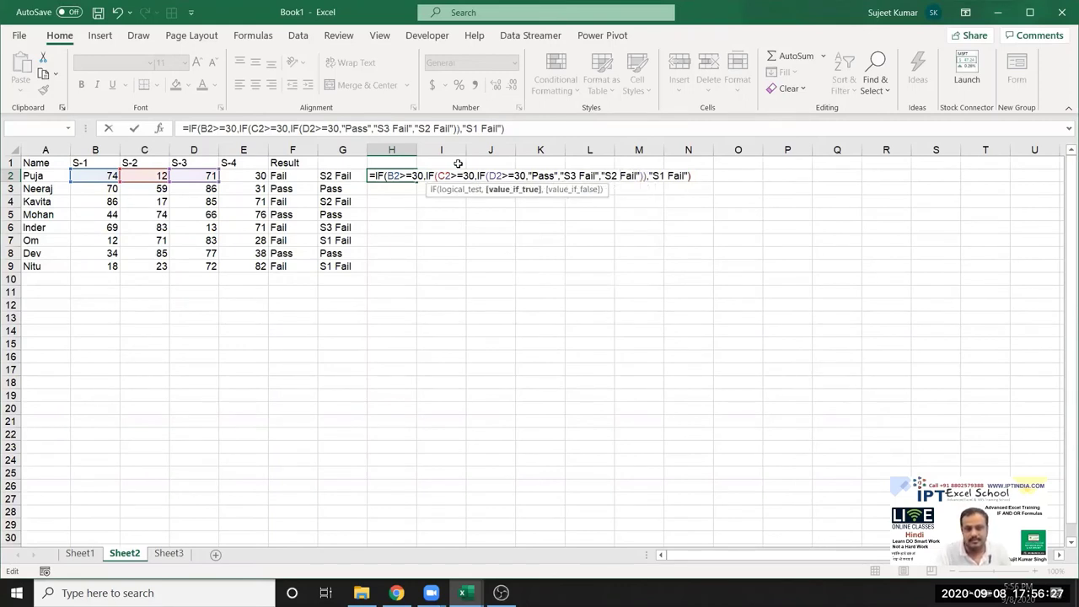
key("BackSpace")
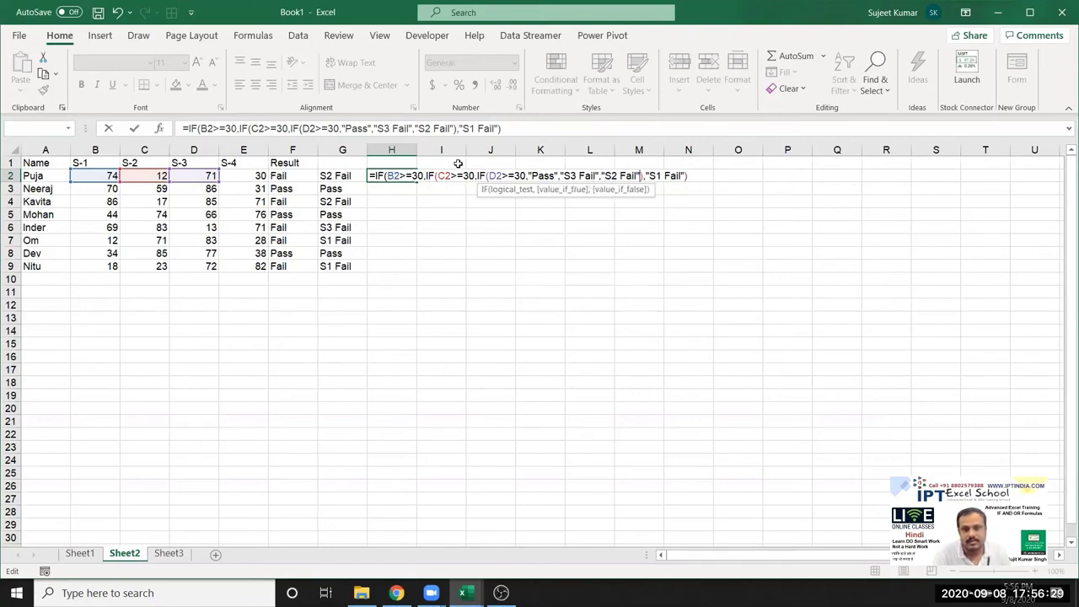
key("Left")
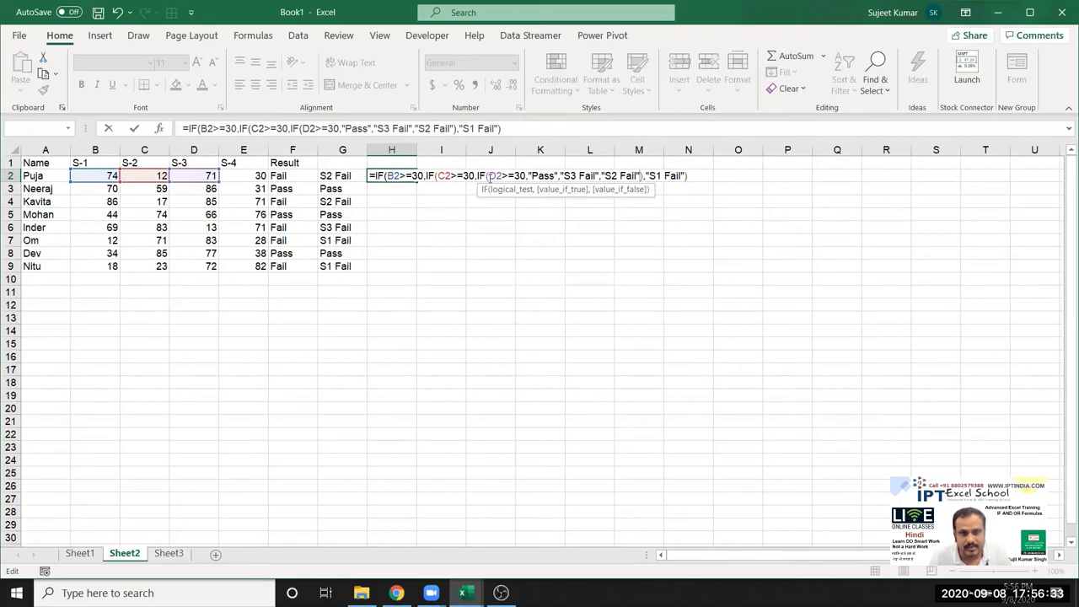
left_click(540, 176)
left_click(584, 175)
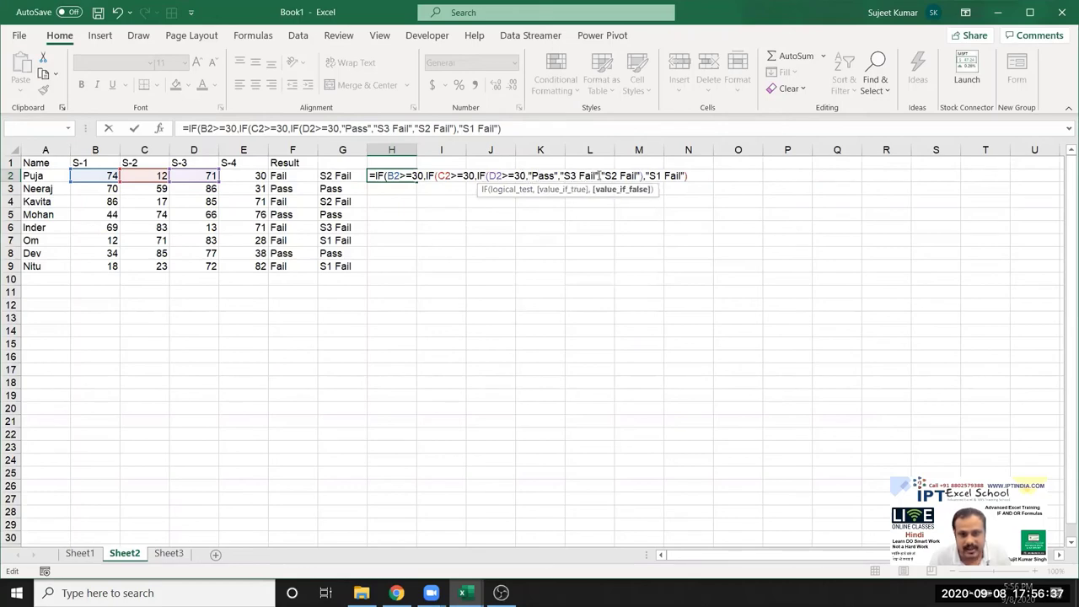
type(")")
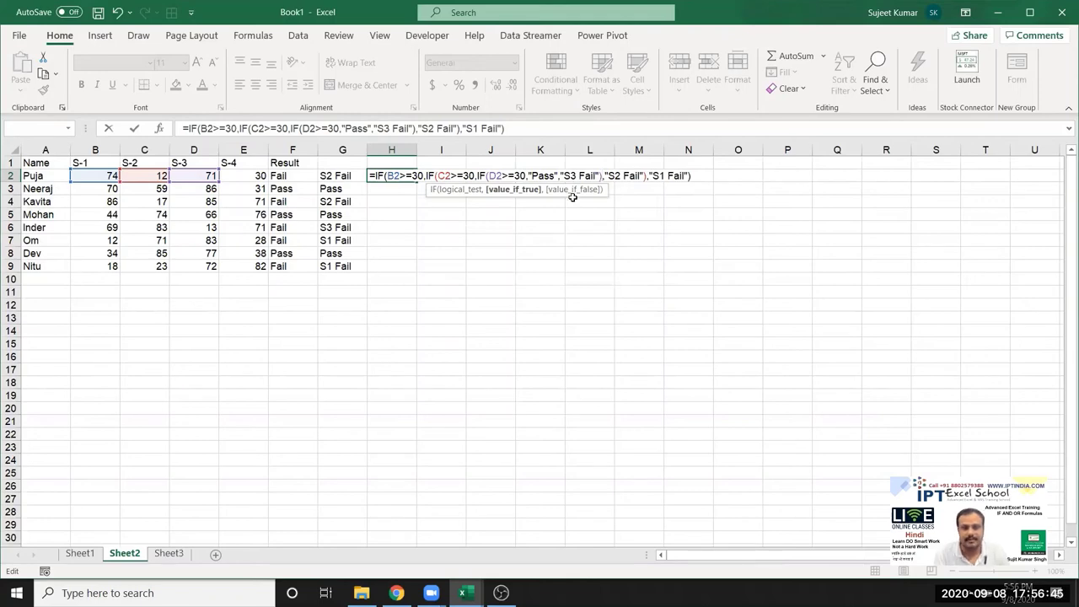
left_click(526, 175)
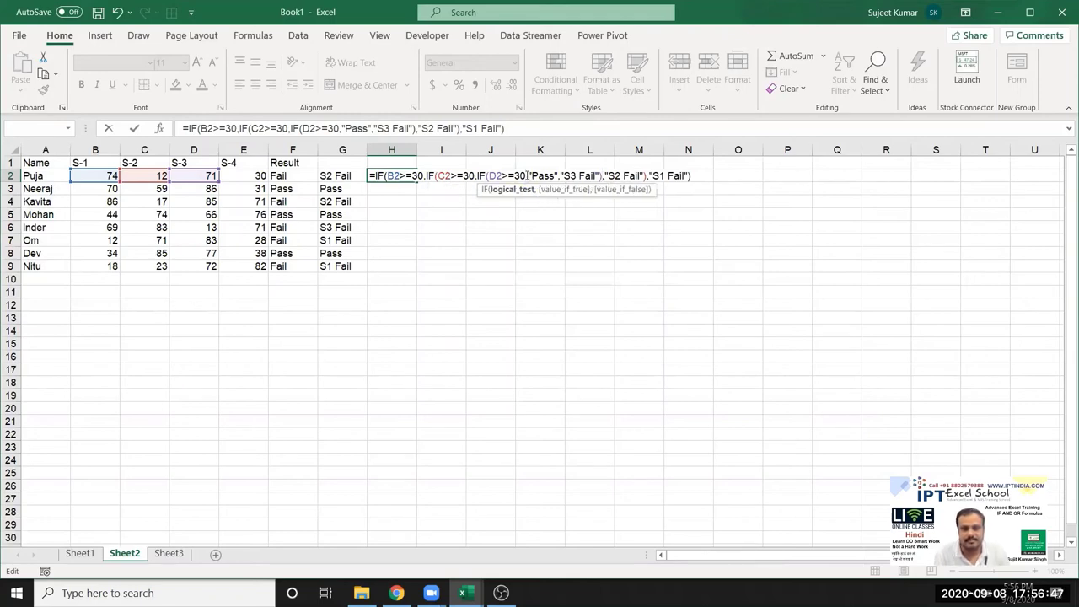
key("Return")
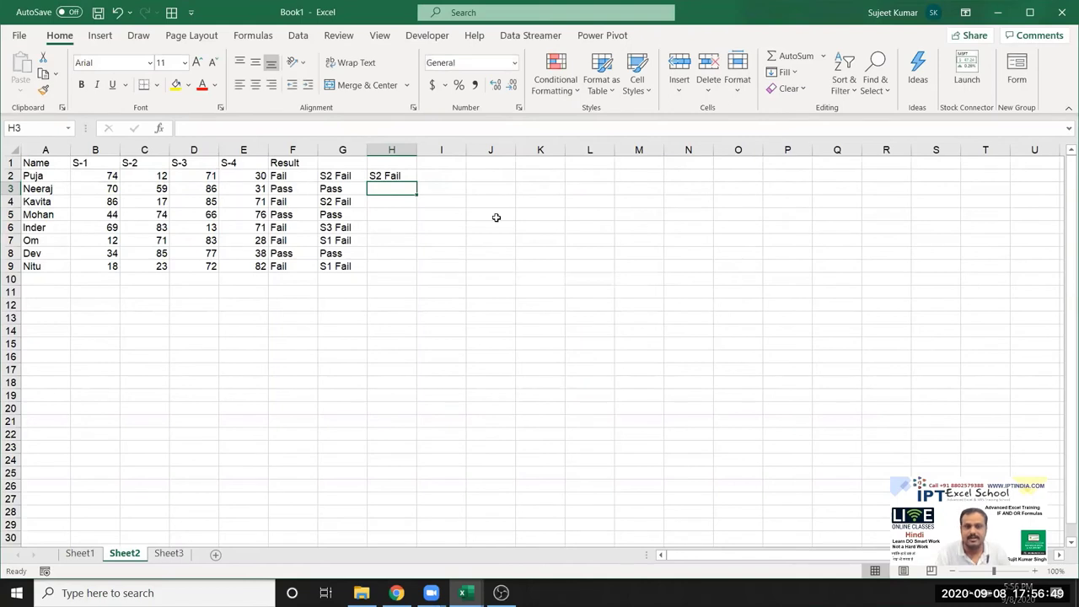
key("Up")
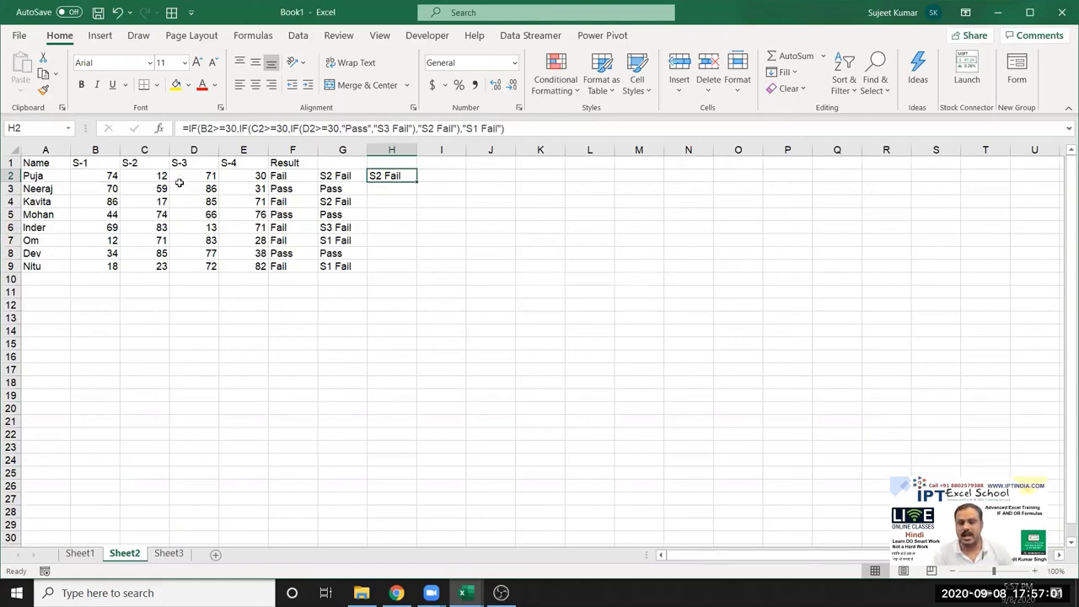
left_click(182, 177)
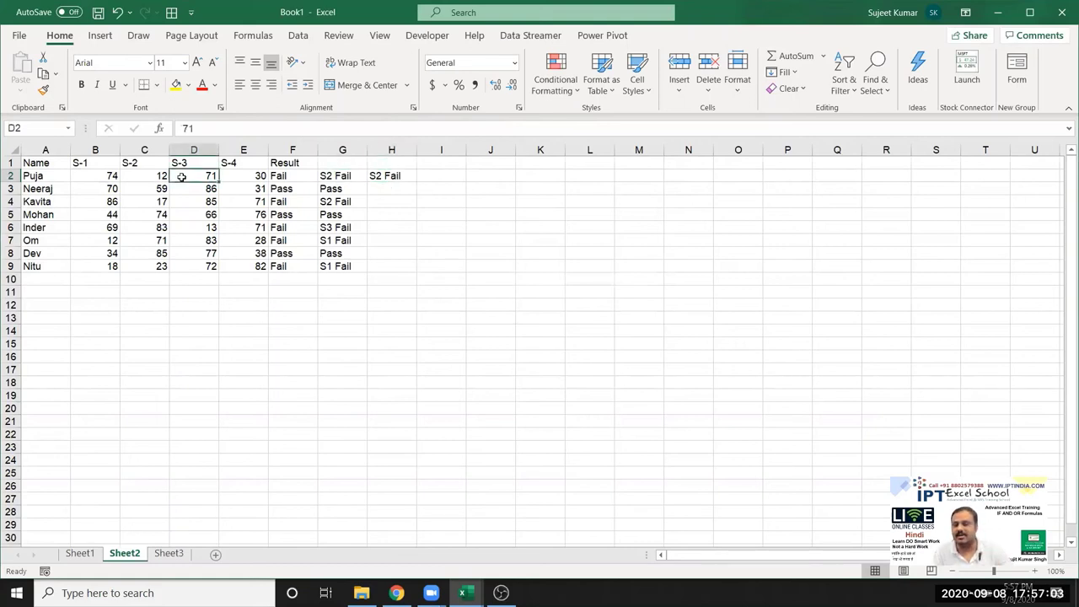
left_click(158, 175)
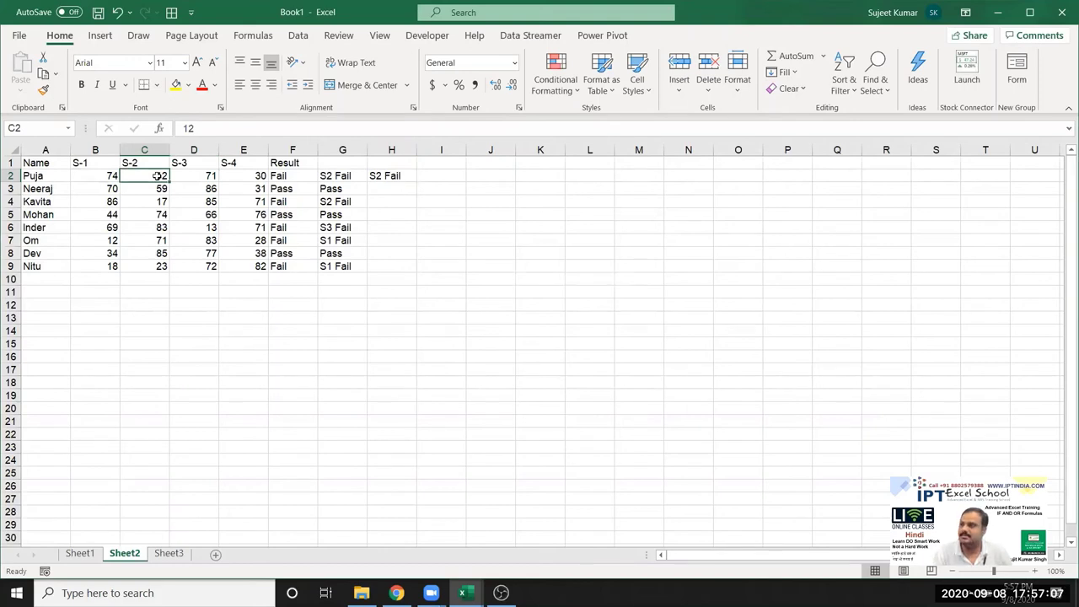
left_click(396, 185)
left_click(390, 174)
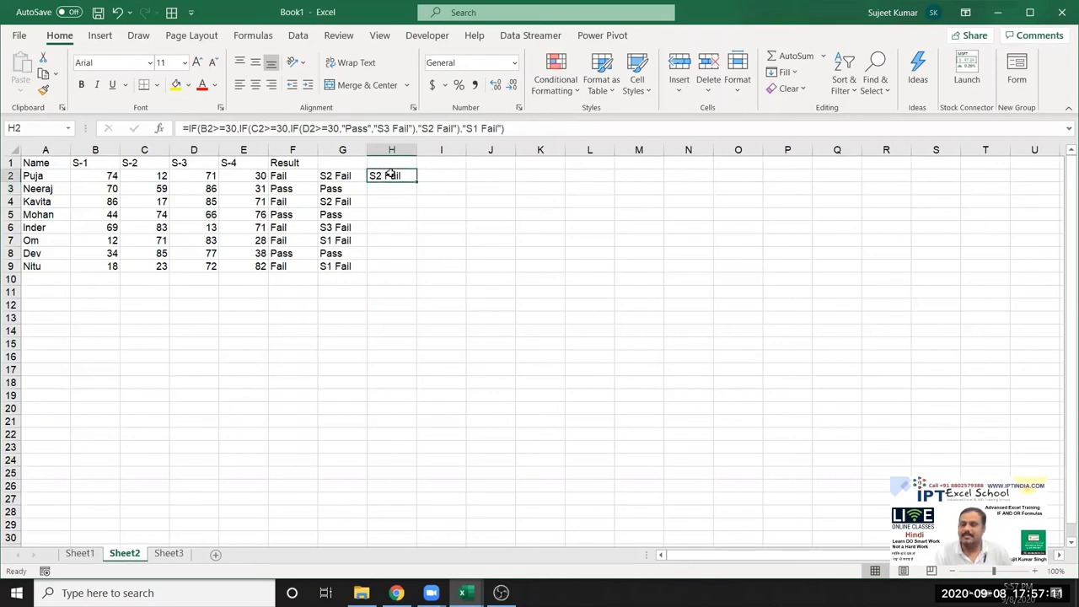
left_click(346, 180)
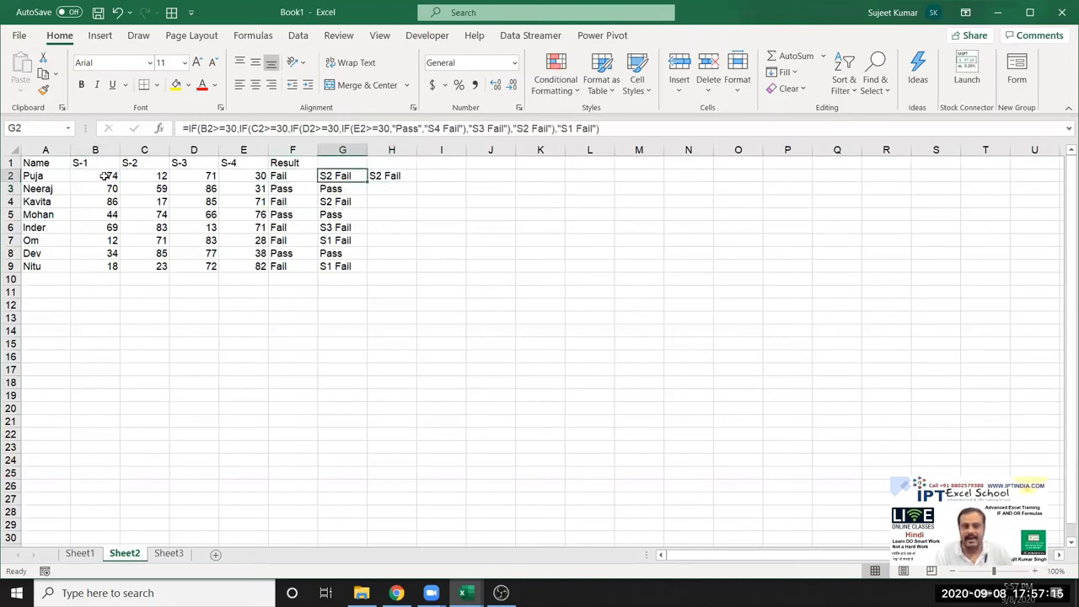
left_click(108, 239)
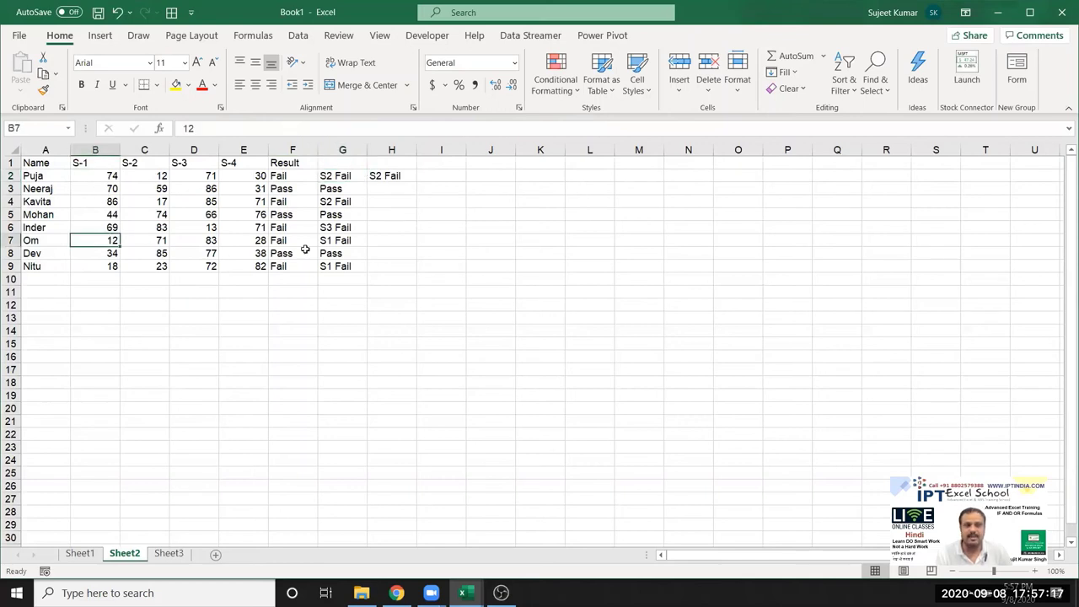
Recommit G7's four-level nested IF, returning S1 Fail for the S-1 mark of 12.
left_click(326, 240)
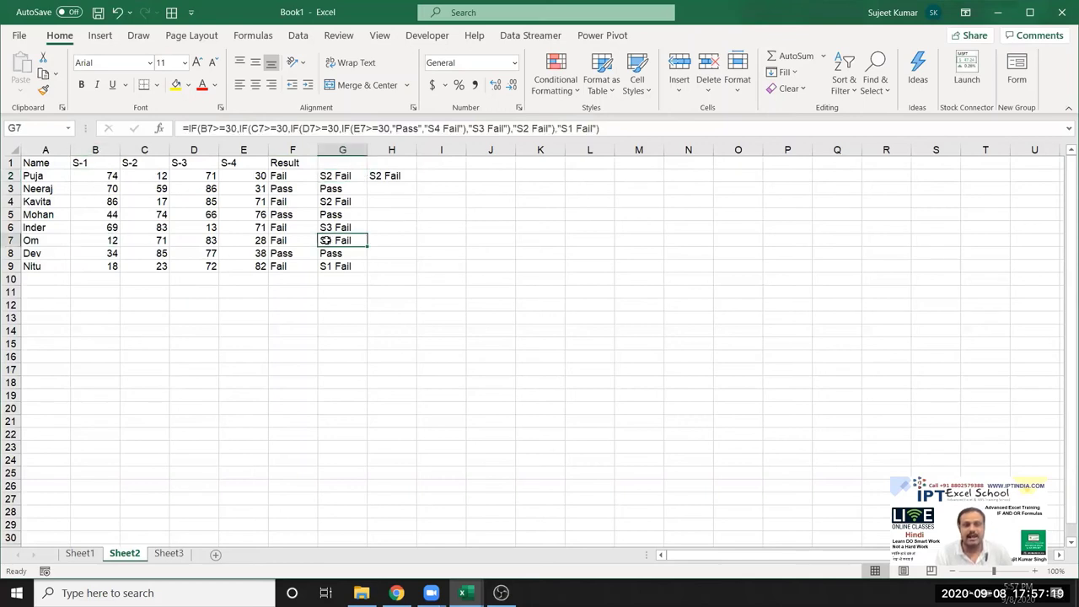
double_click(325, 240)
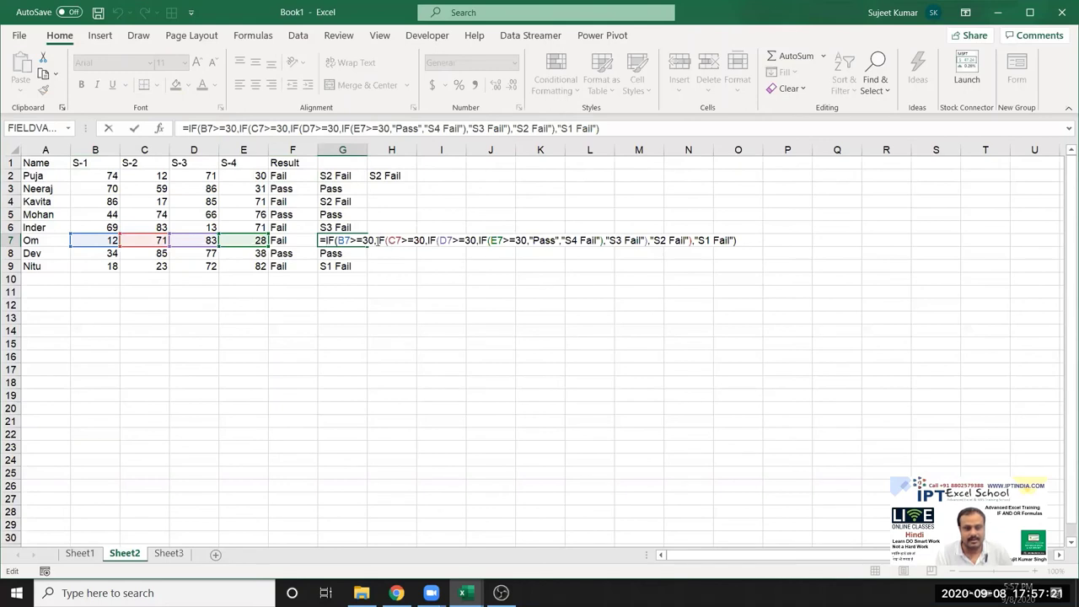
left_click_drag(376, 240, 692, 240)
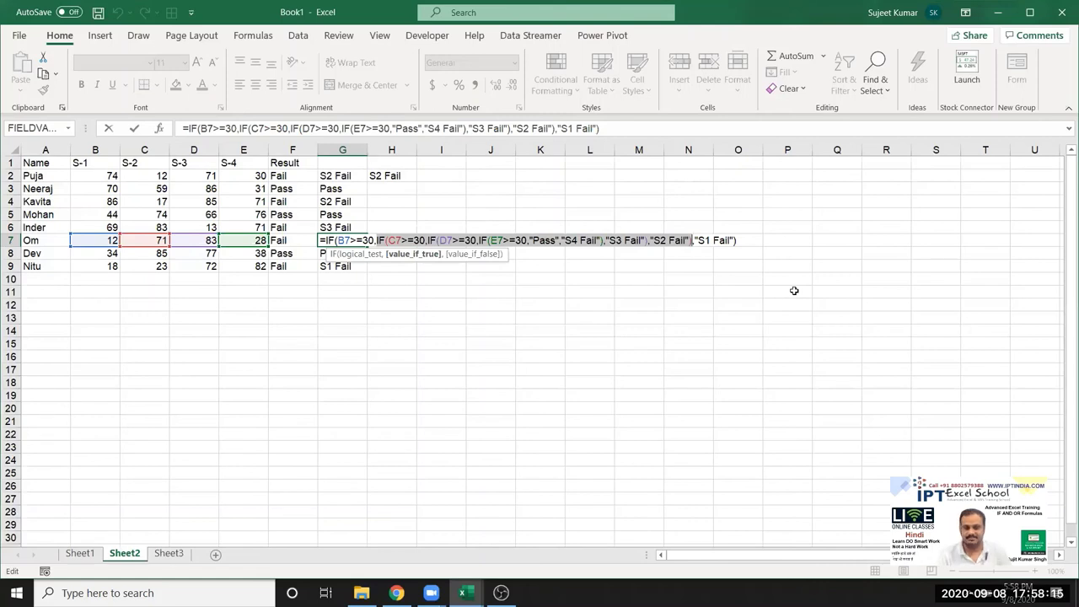
key("Return")
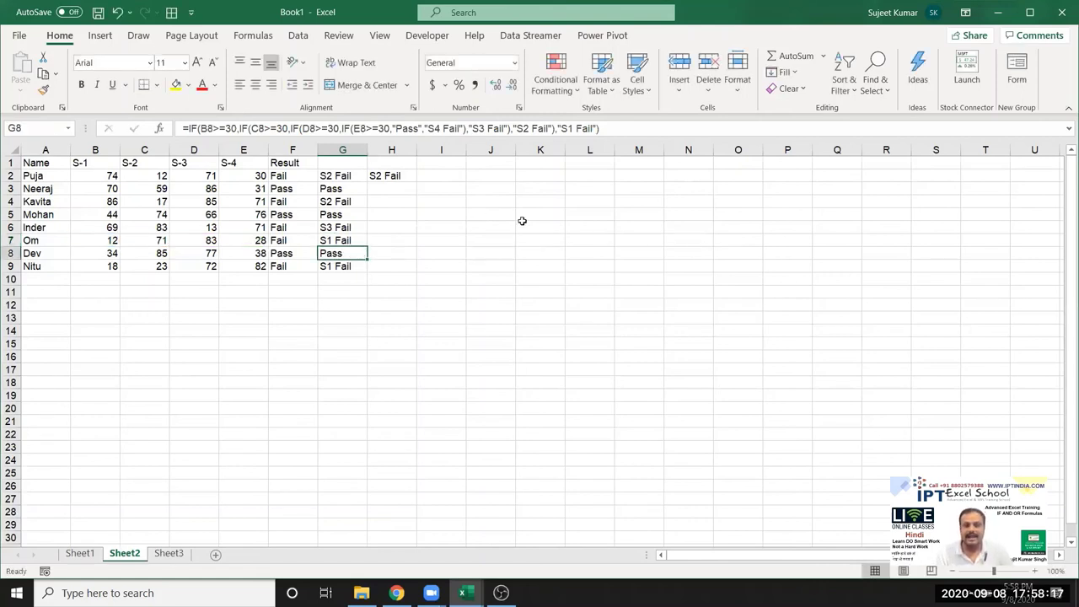
left_click(393, 175)
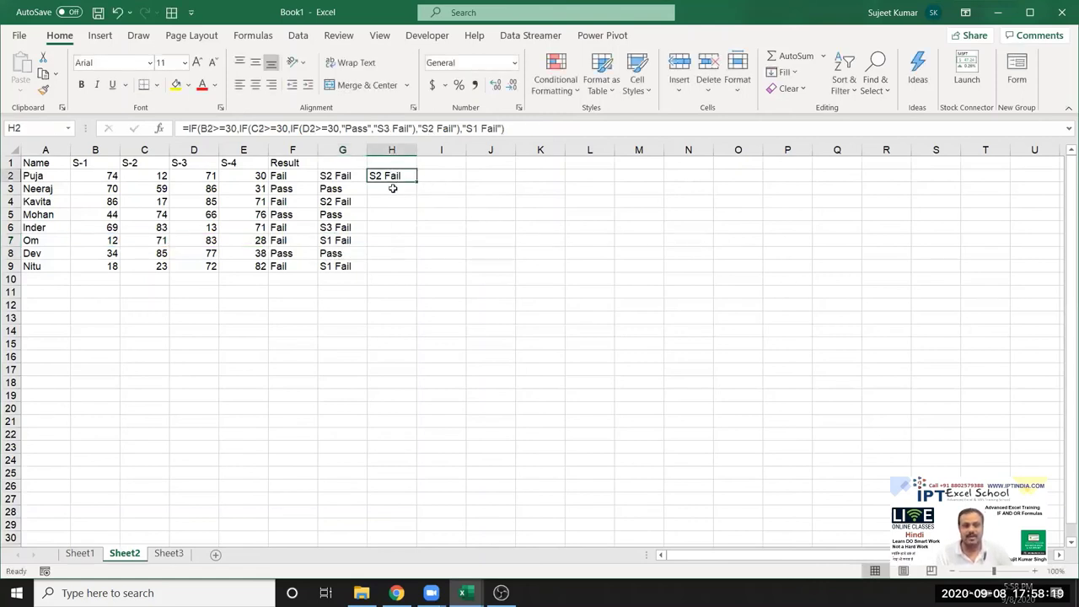
left_click(392, 187)
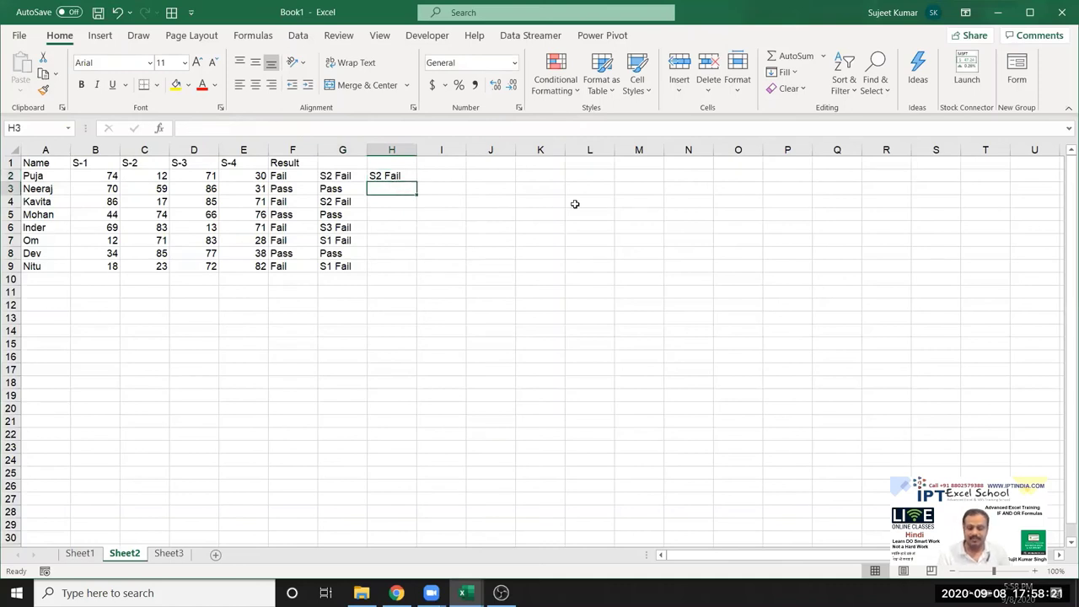
key("Up")
key("Right")
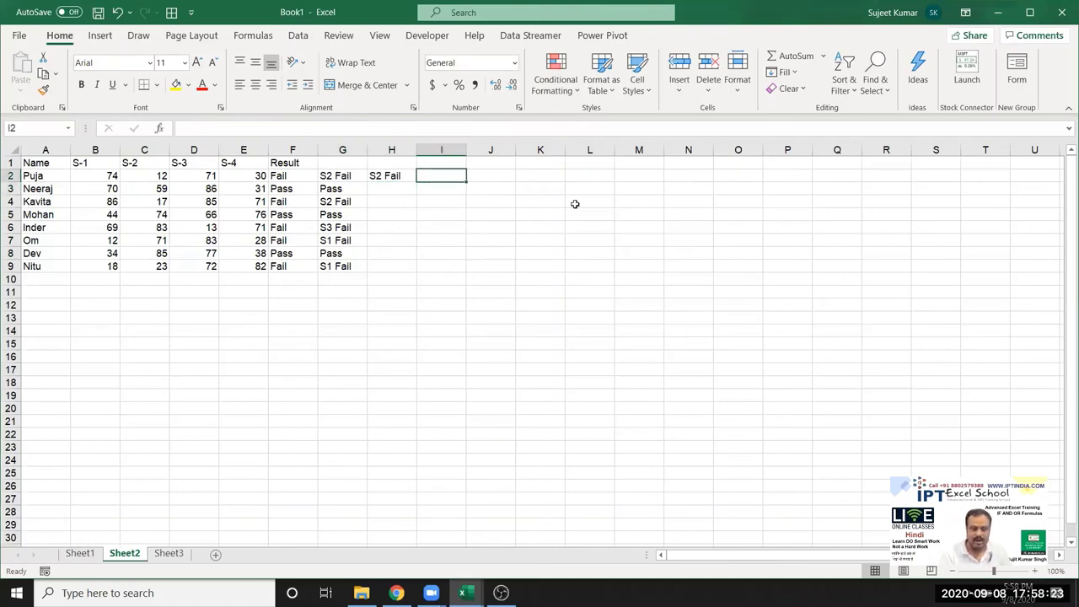
Enter =COUNTIF(B2:E2,">=30") in I2, counting 3 marks of at least 30.
type("=cou")
key("Down")
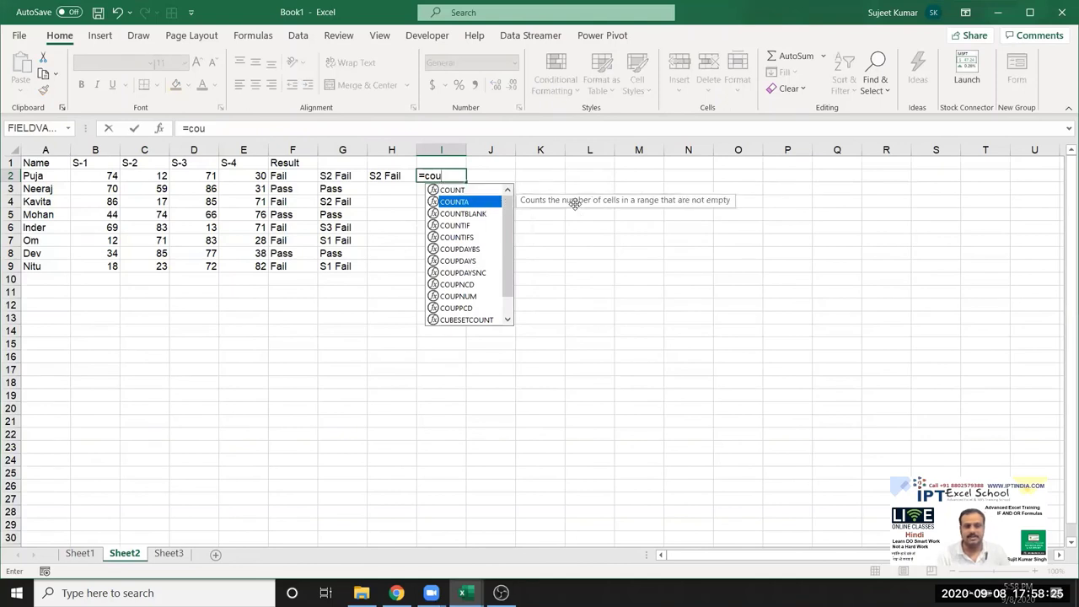
key("Down")
key("Down")
key("Tab")
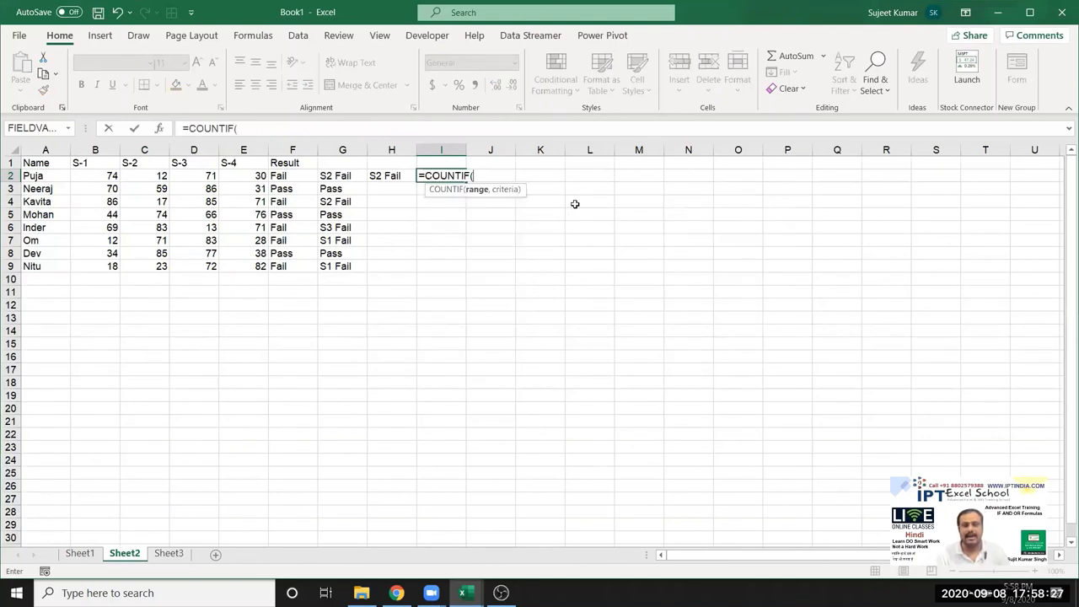
left_click_drag(109, 175, 233, 179)
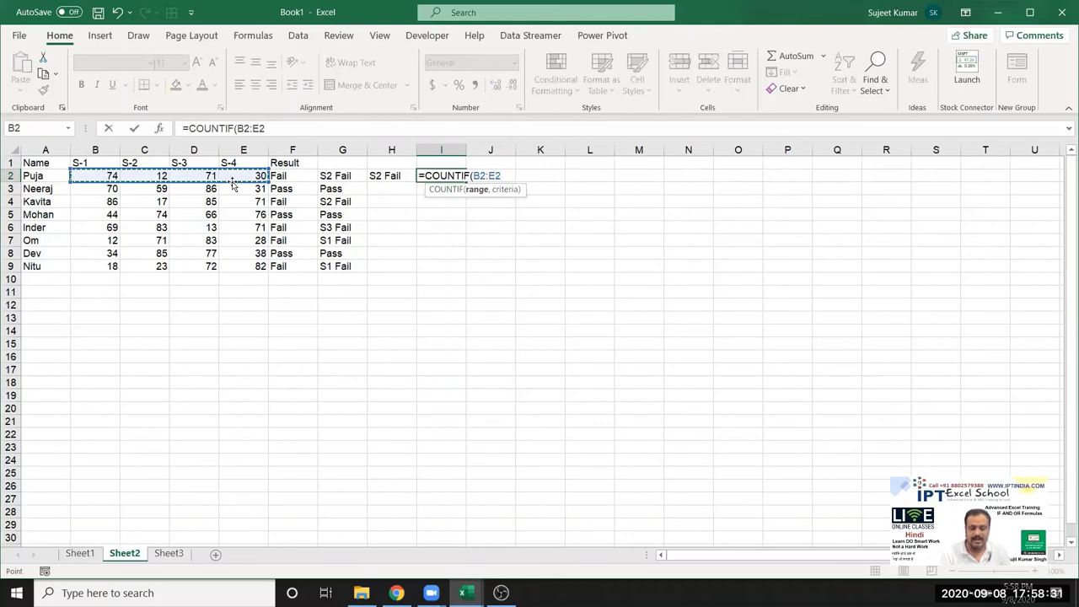
type(",\">")
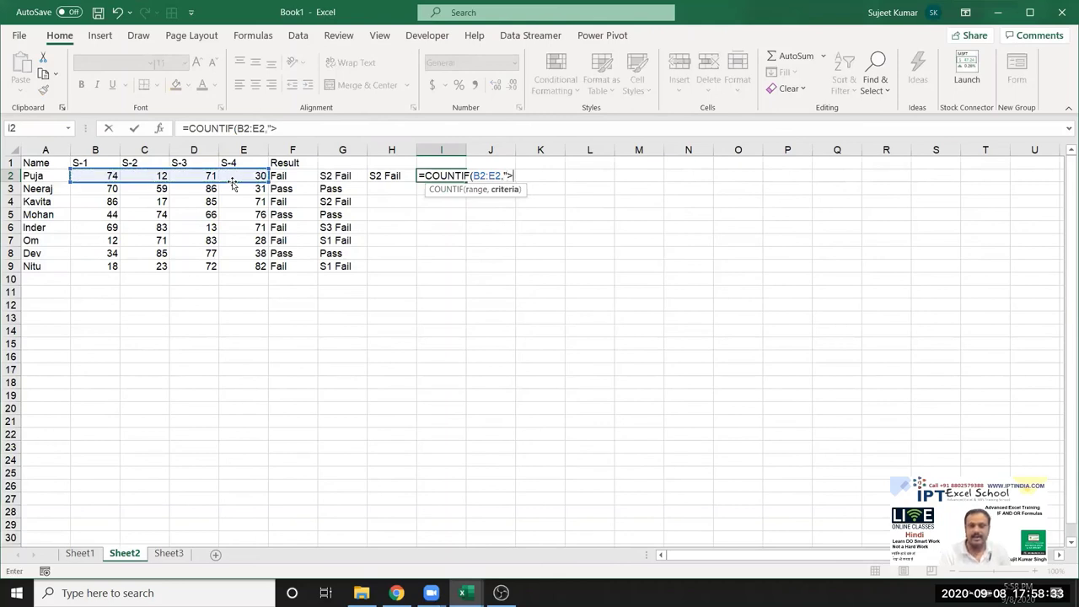
type("=30")
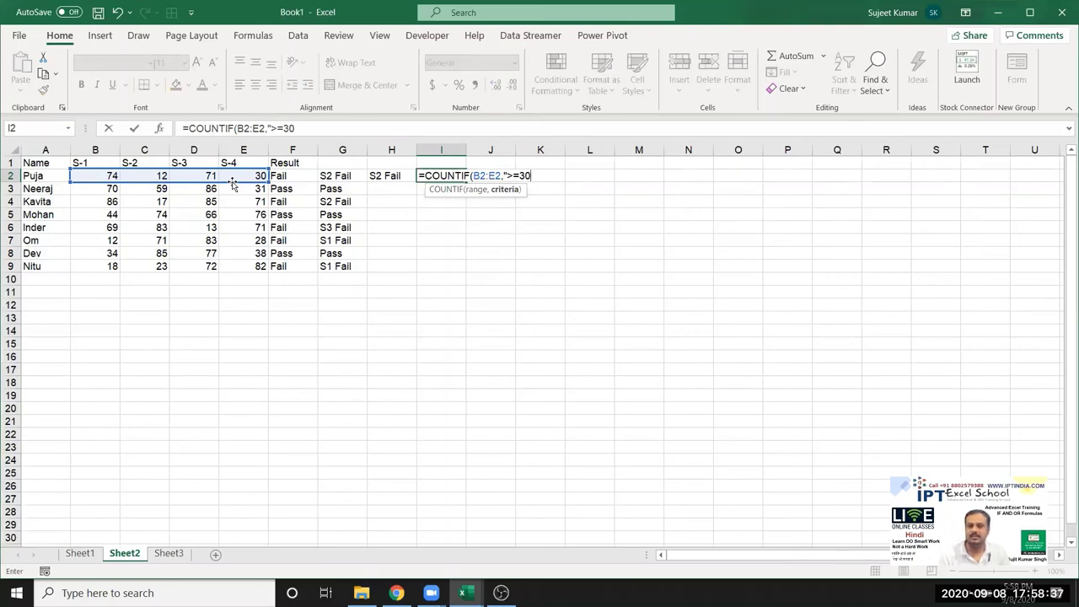
type("\"")
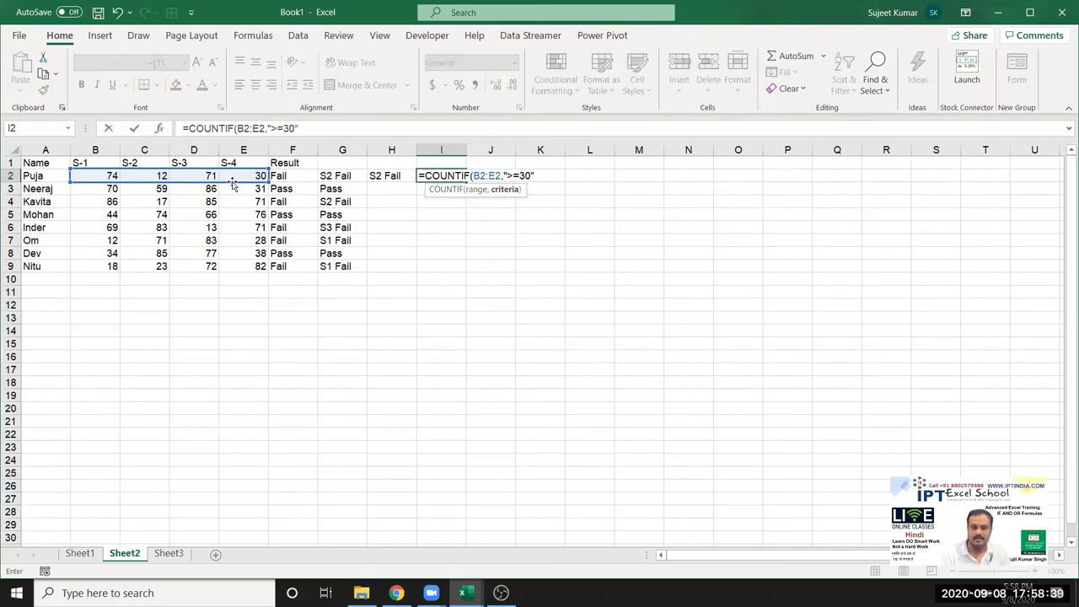
type(")")
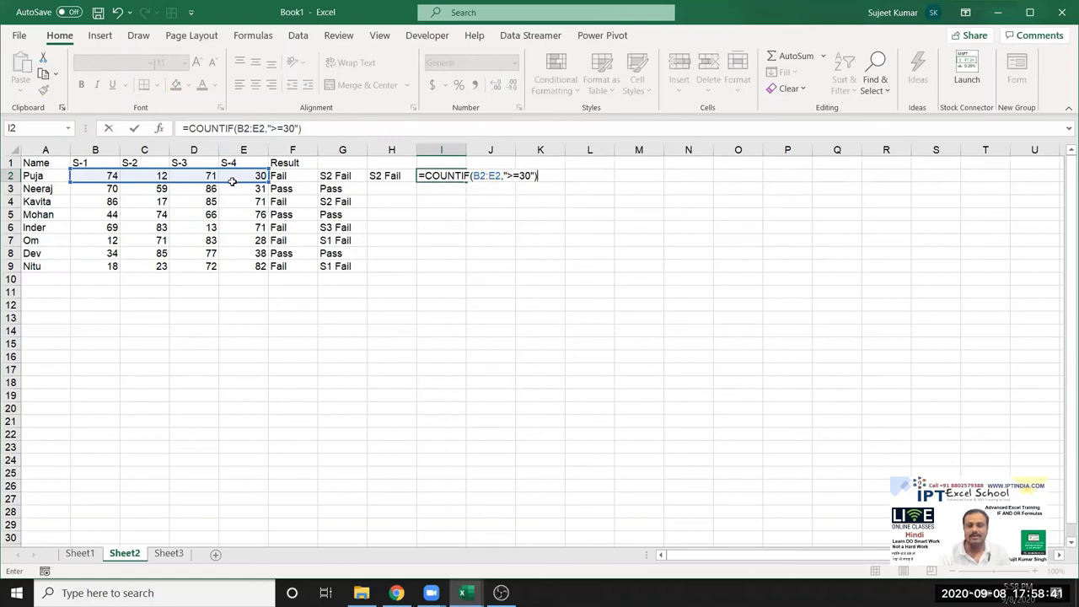
key("Return")
key("Up")
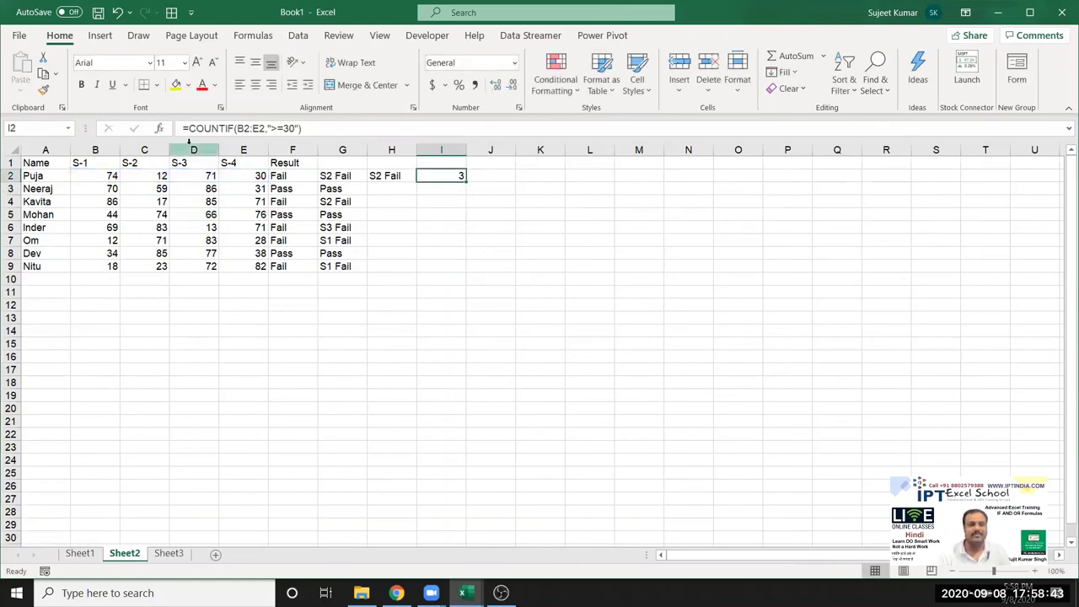
left_click(191, 129)
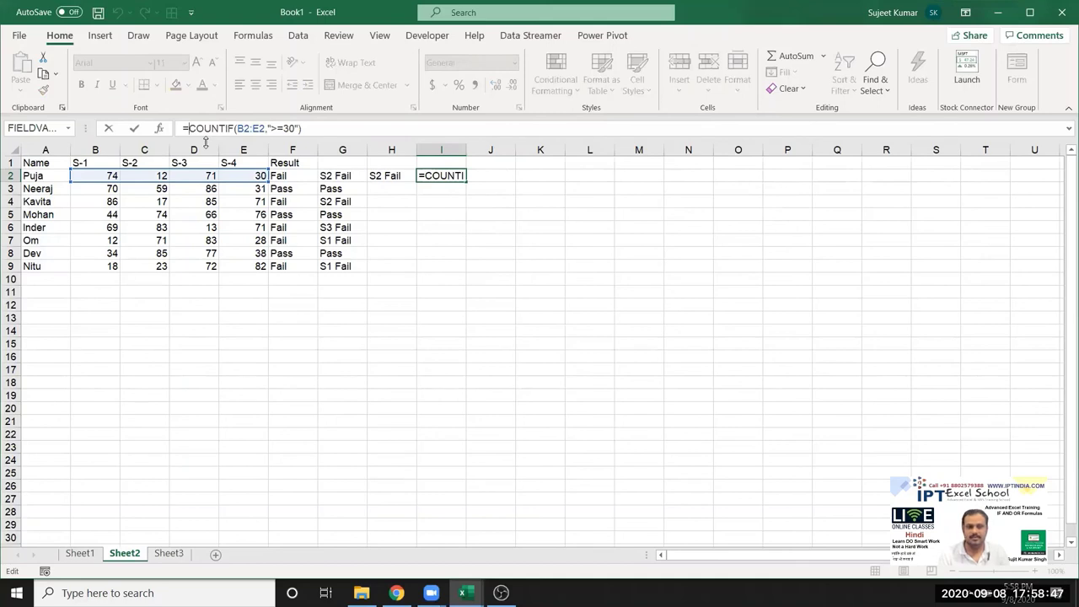
Change I2 to =IF(COUNTIF(B2:E2,">=30")=4,"Pass","Fail") and move to Sheet3.
type("I")
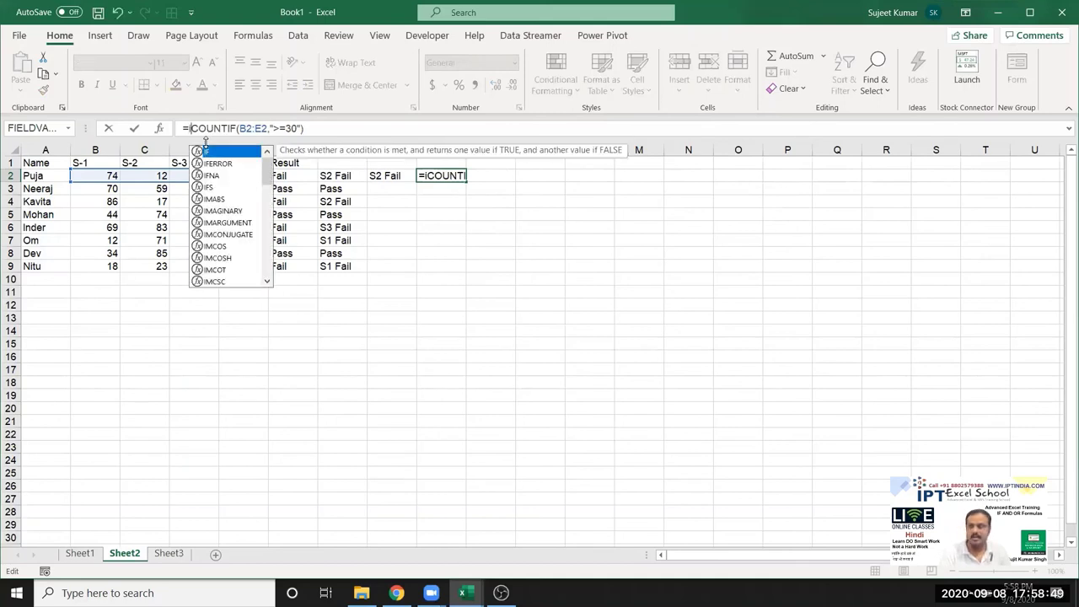
type("F(")
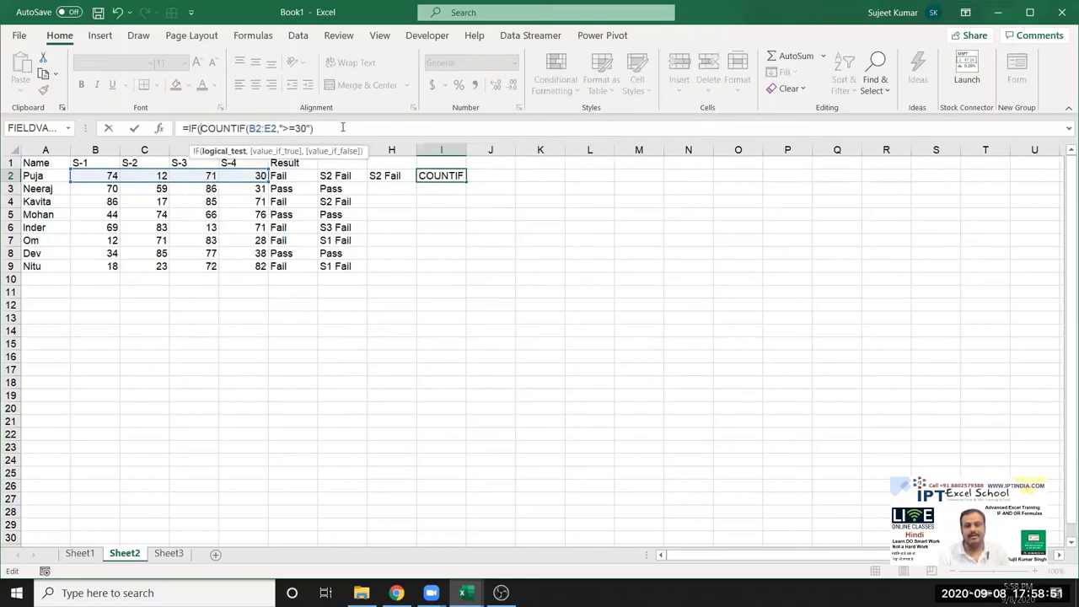
left_click(343, 125)
type("=")
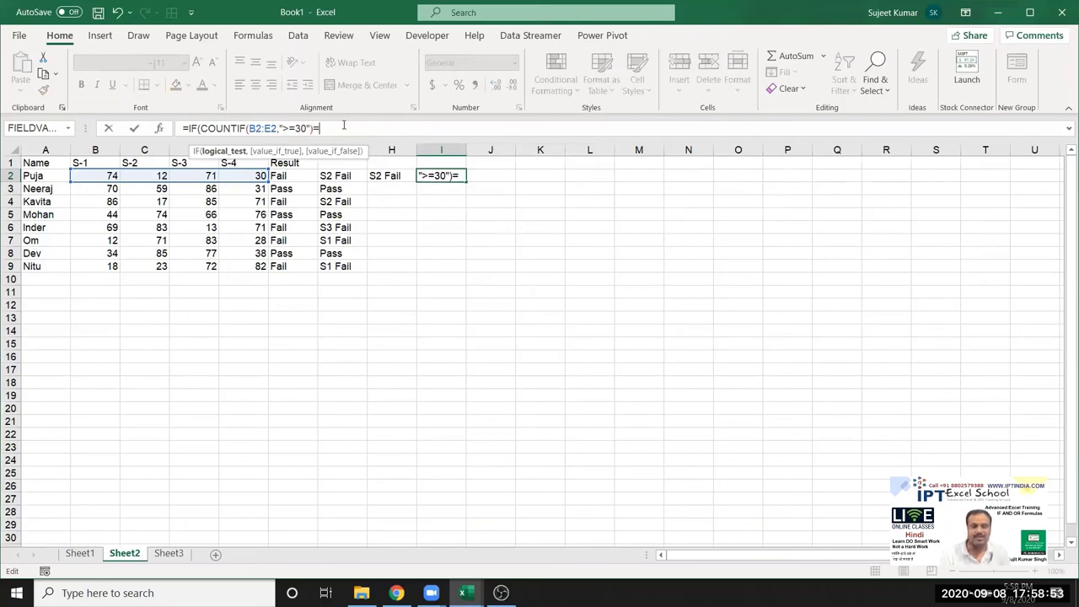
type("4,\"")
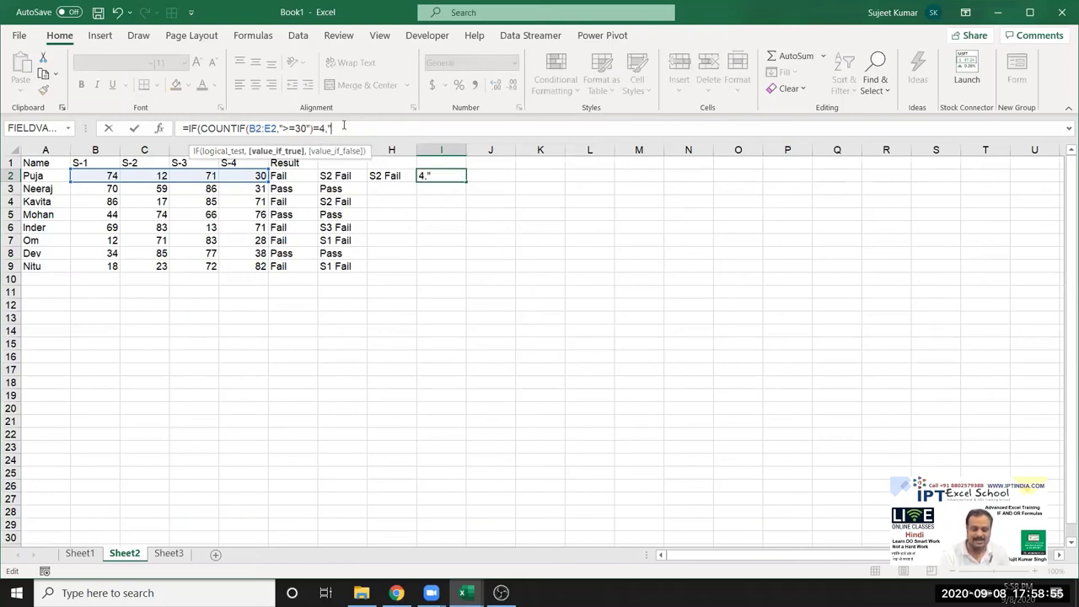
type("Fa")
type("il")
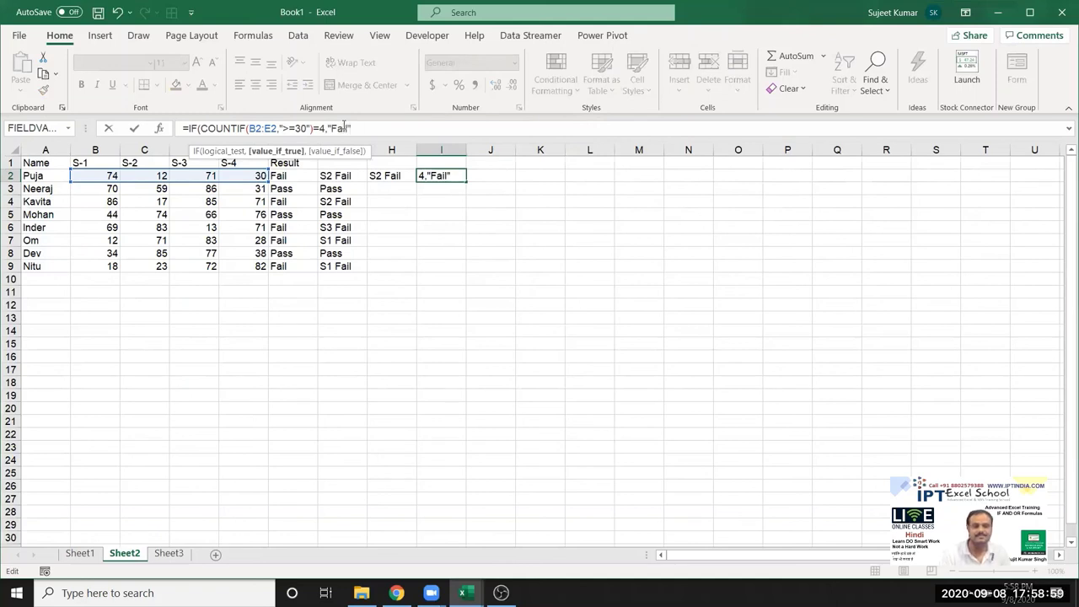
key("BackSpace")
key("BackSpace")
key("BackSpace")
key("BackSpace")
key("BackSpace")
type("Pa")
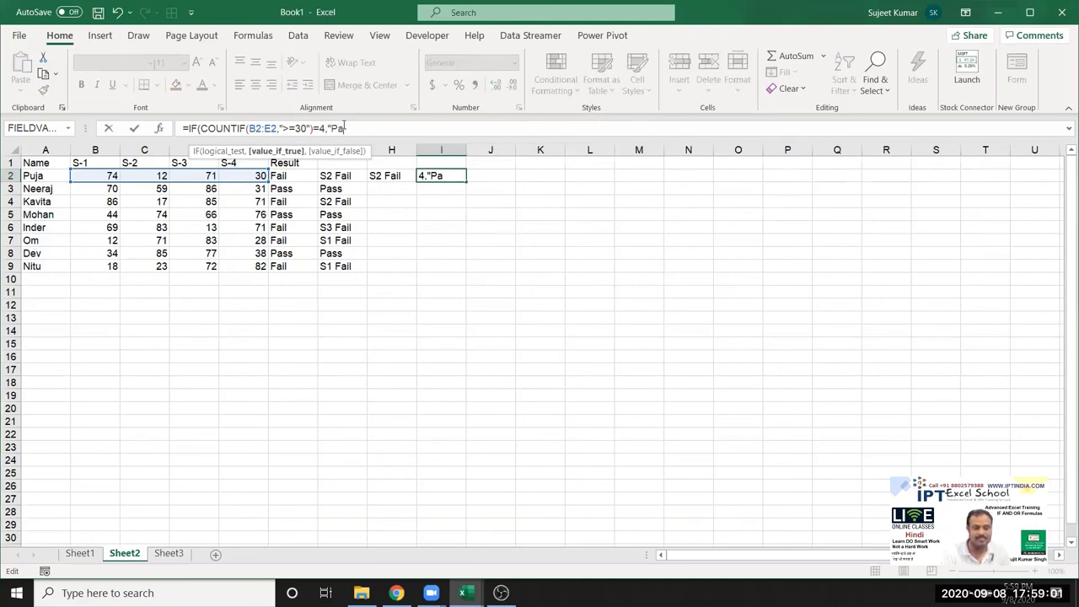
type("ss\",")
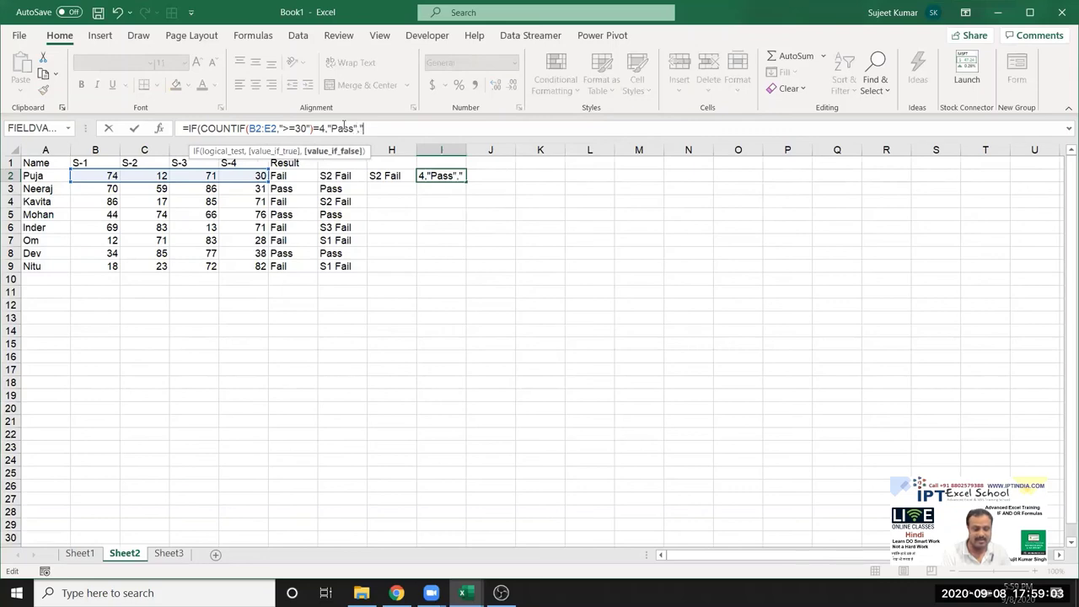
type("\"Fail")
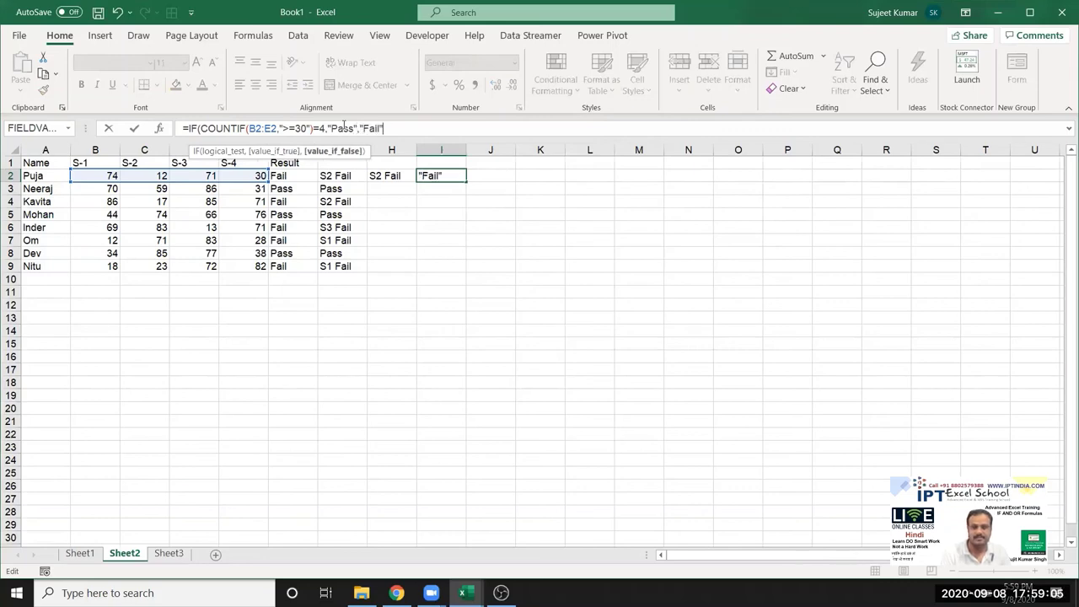
key("Return")
key("Return")
key("Up")
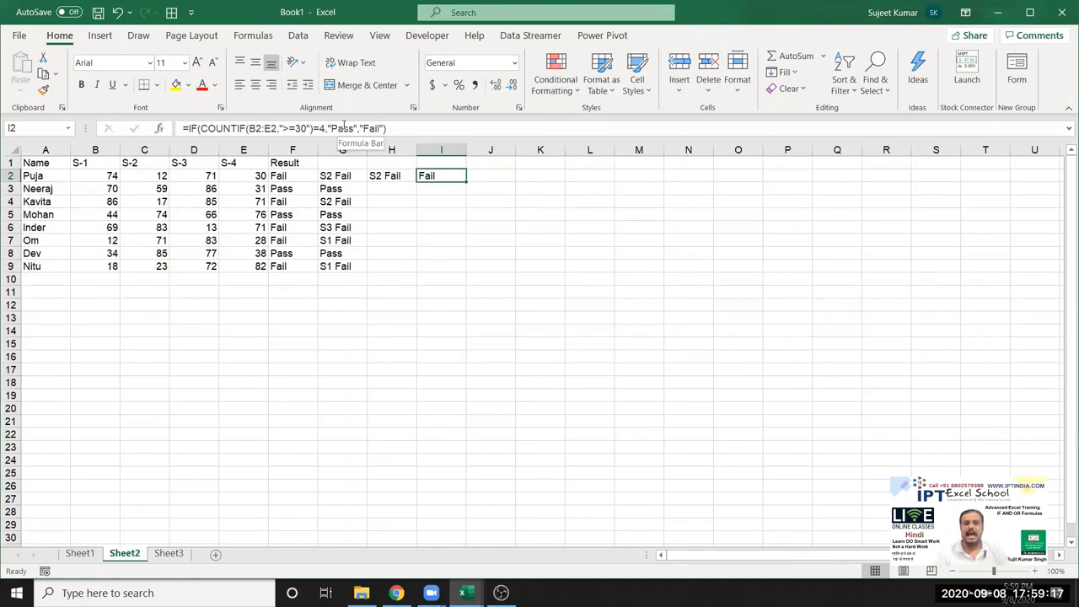
left_click(172, 554)
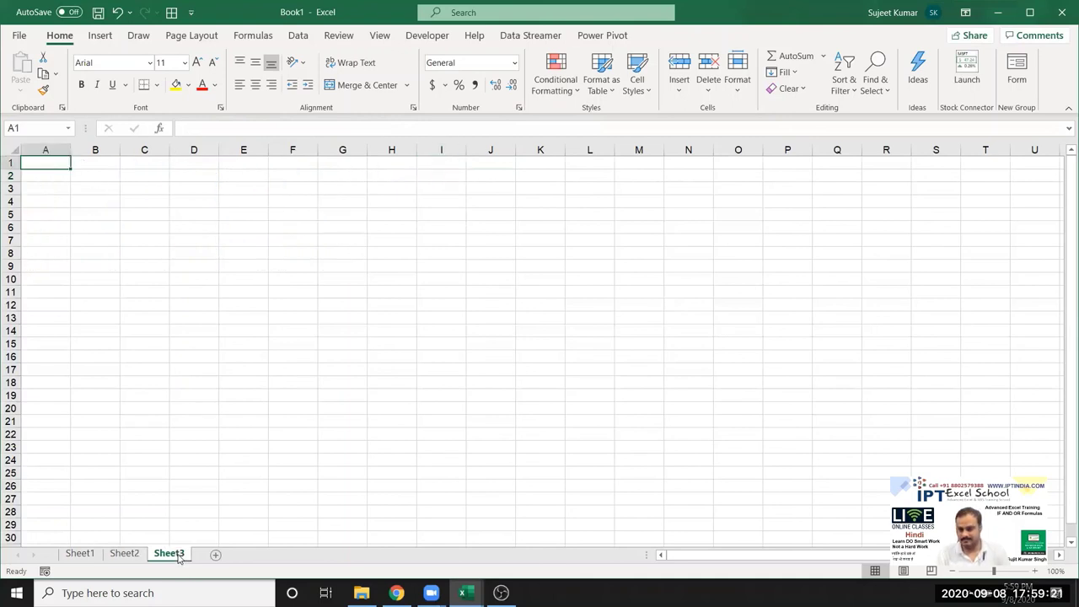
Fill A4:A8 with ID, Name, Puja, Ravi and Kavita.
left_click(32, 201)
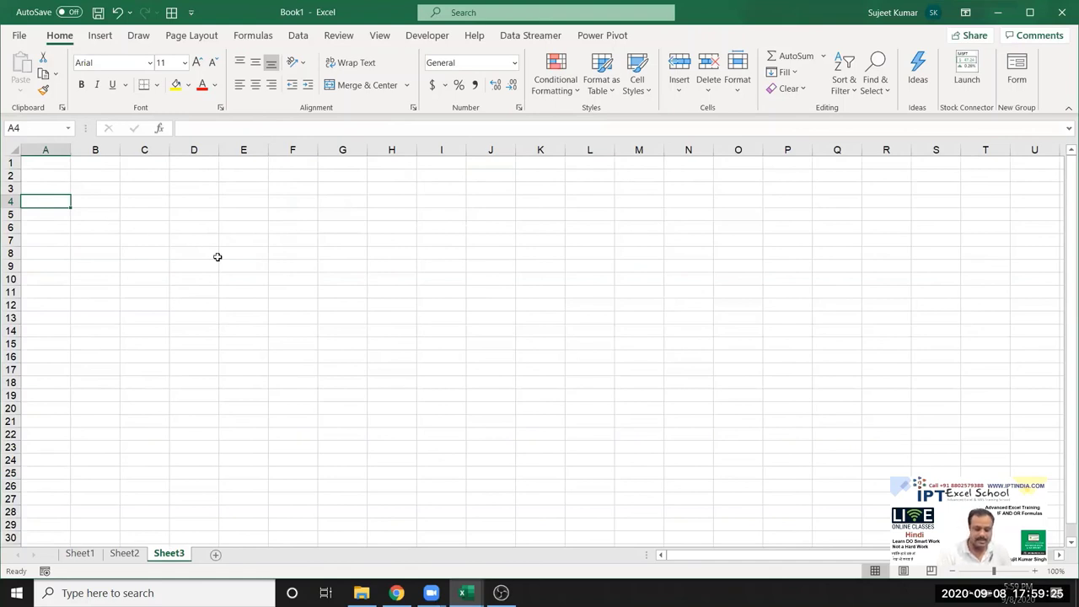
type("ID")
key("Return")
type("N")
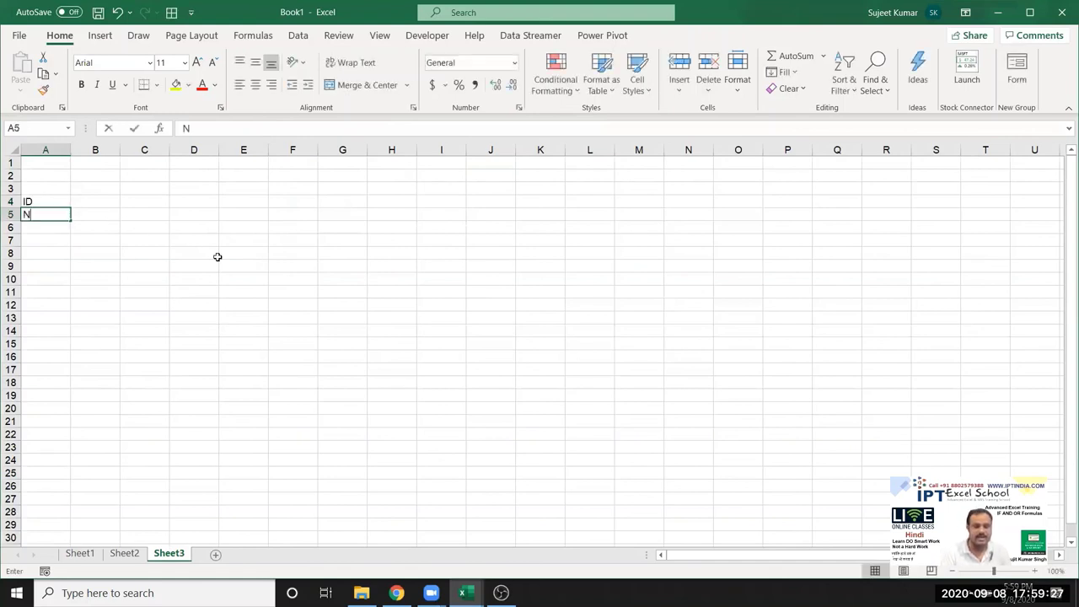
type("ame")
key("Return")
type("Puj")
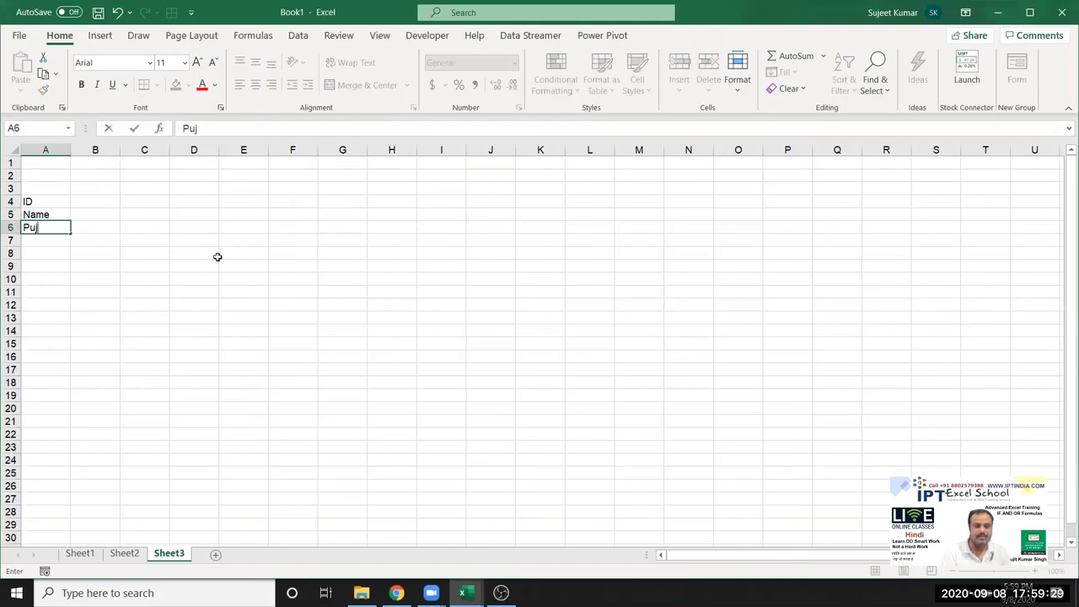
type("a")
key("Return")
type("Ravi")
key("Return")
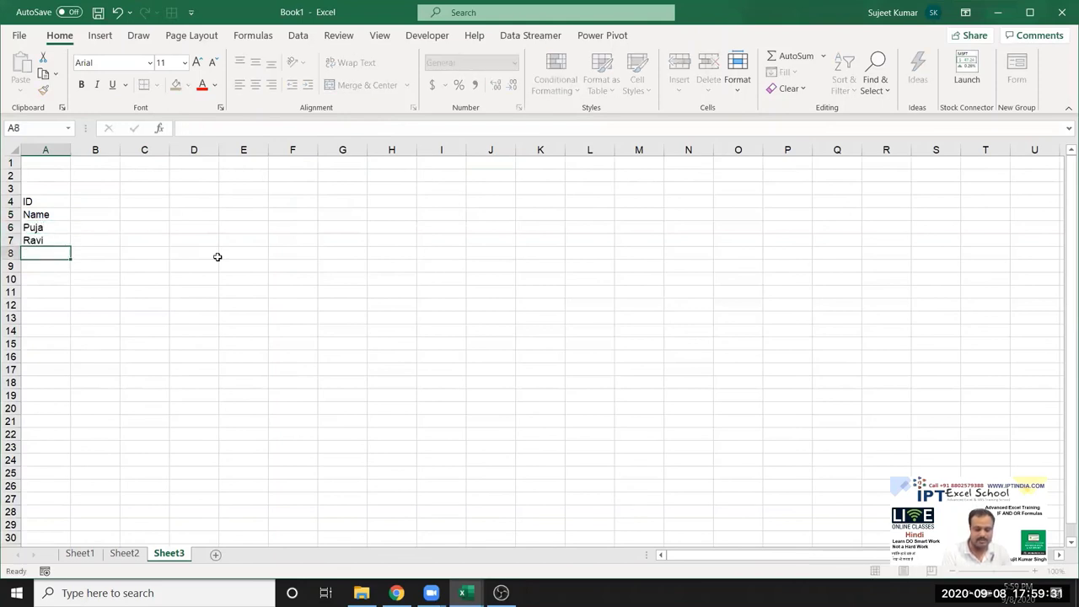
type("Kavita")
key("Return")
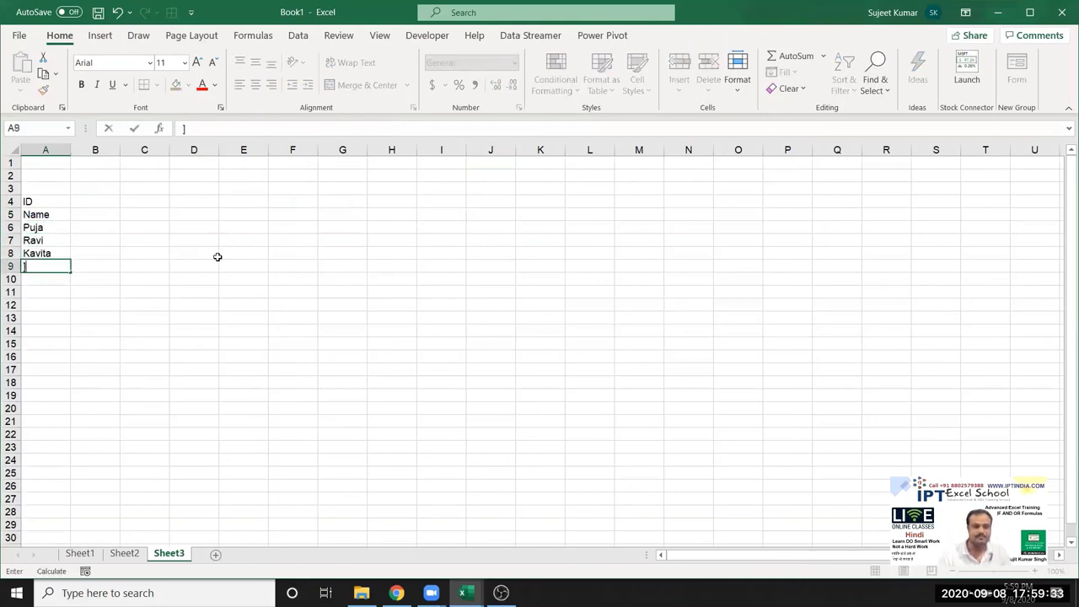
Add headers PAN, DL, PASS and UID in B4:E4.
left_click(98, 210)
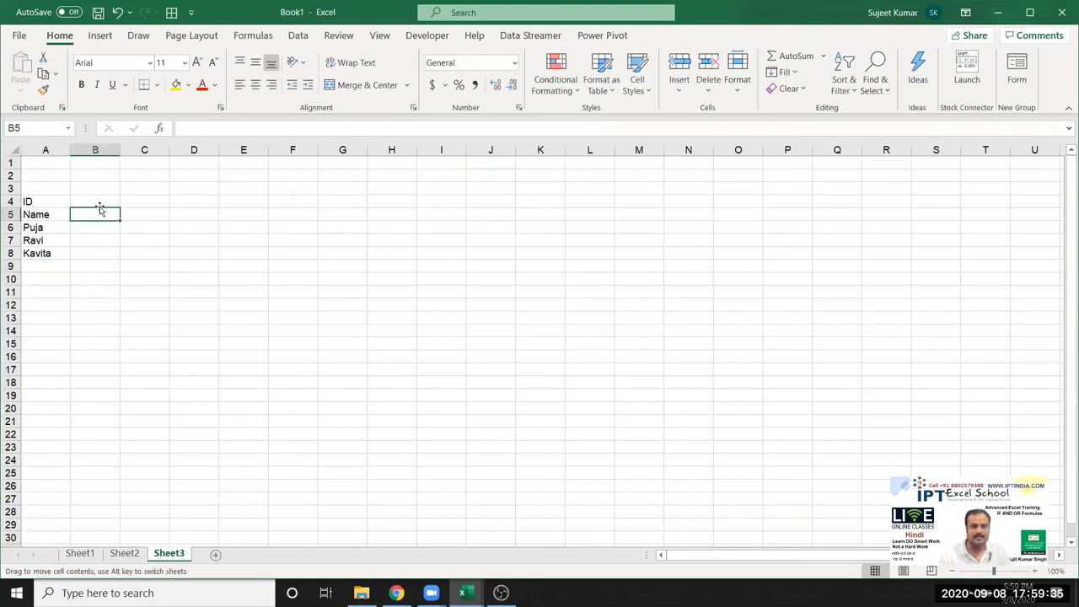
left_click(96, 198)
type("P")
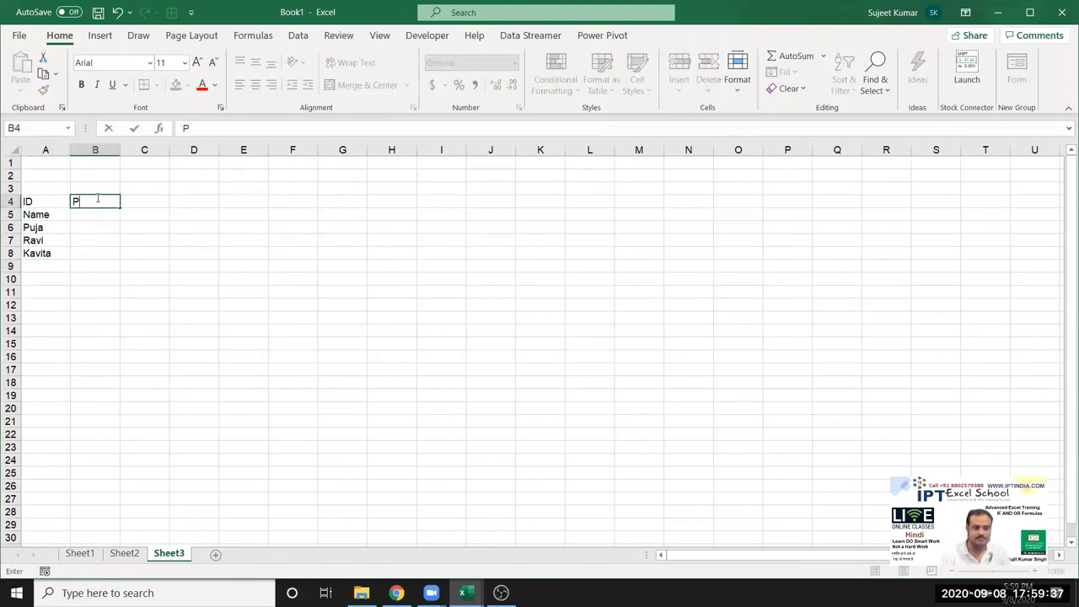
type("AN")
key("Tab")
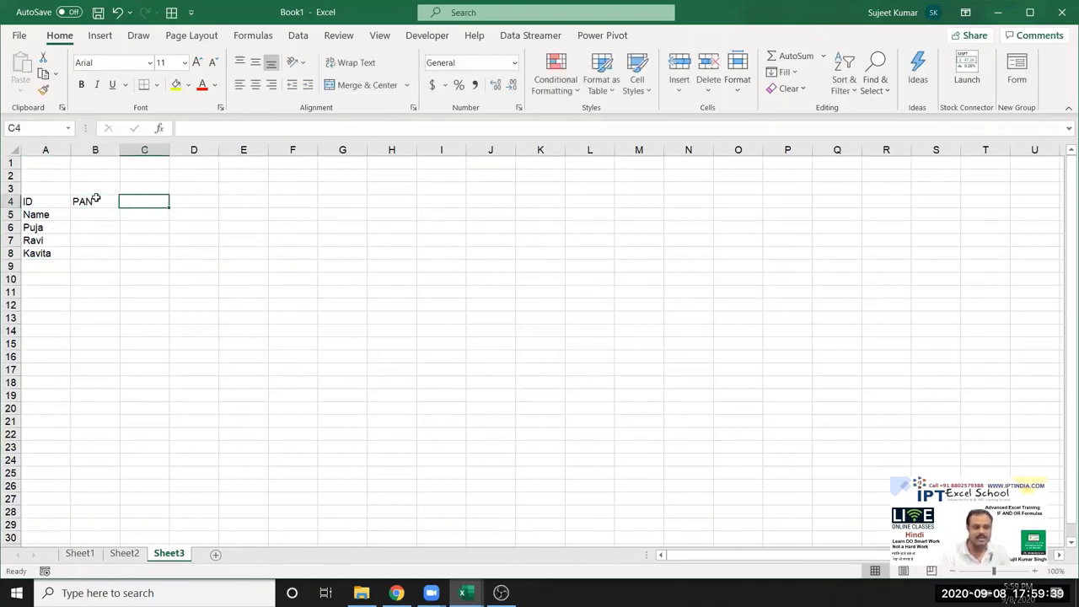
type("DL")
key("Tab")
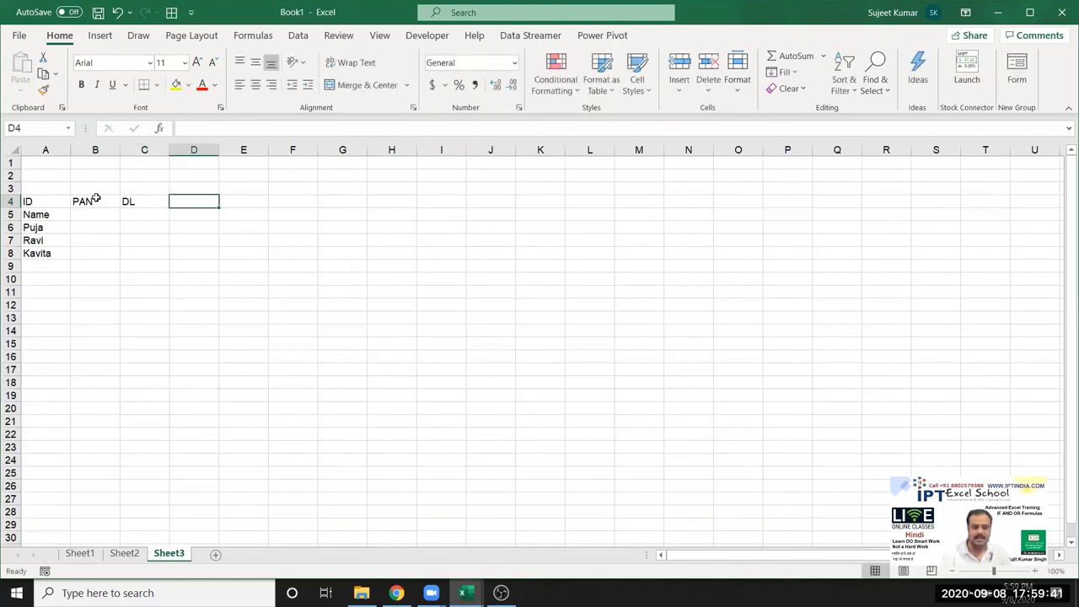
type("PASS")
key("Tab")
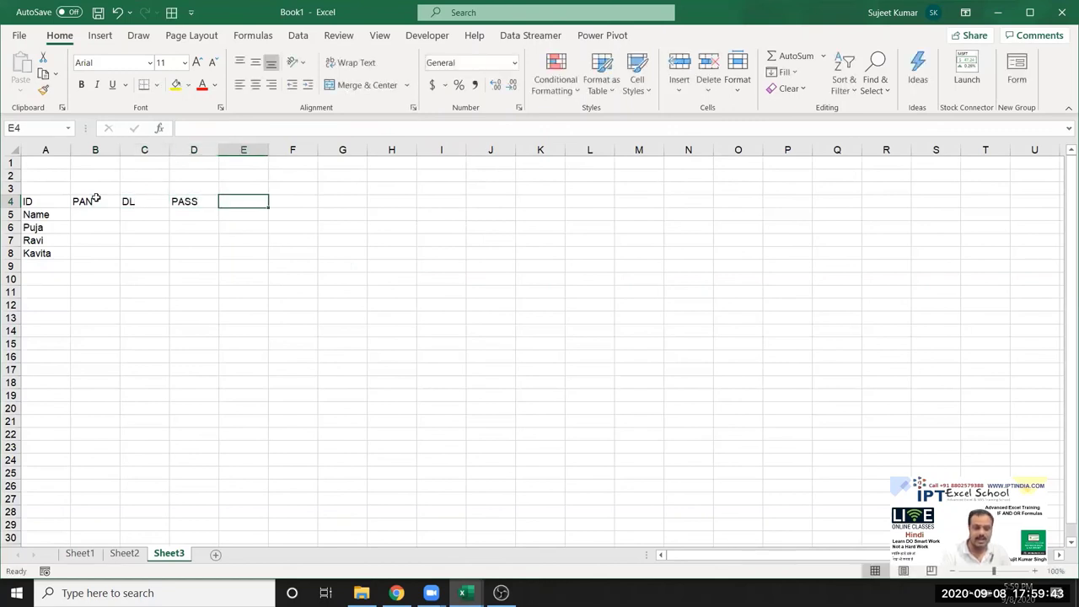
type("UID")
key("Return")
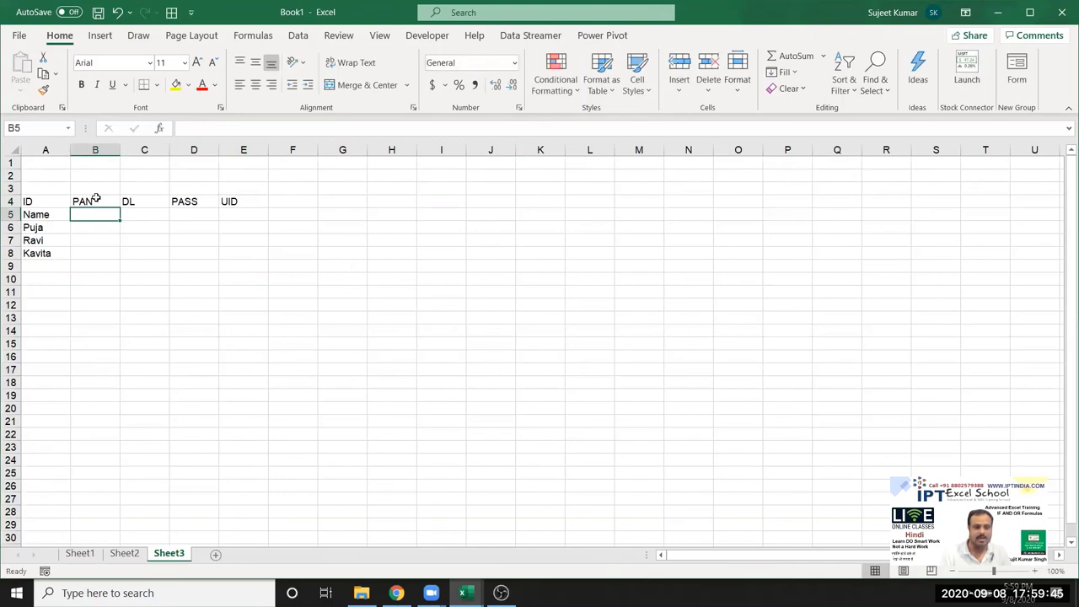
Add headers Voter and Status in F4:G4.
left_click(293, 194)
left_click(294, 200)
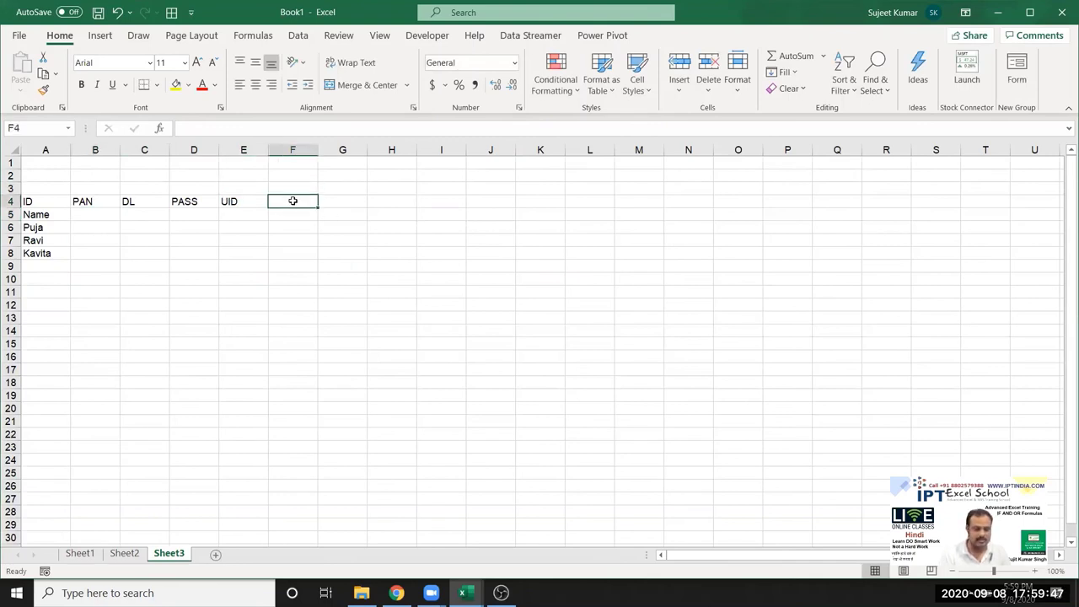
type("Voter")
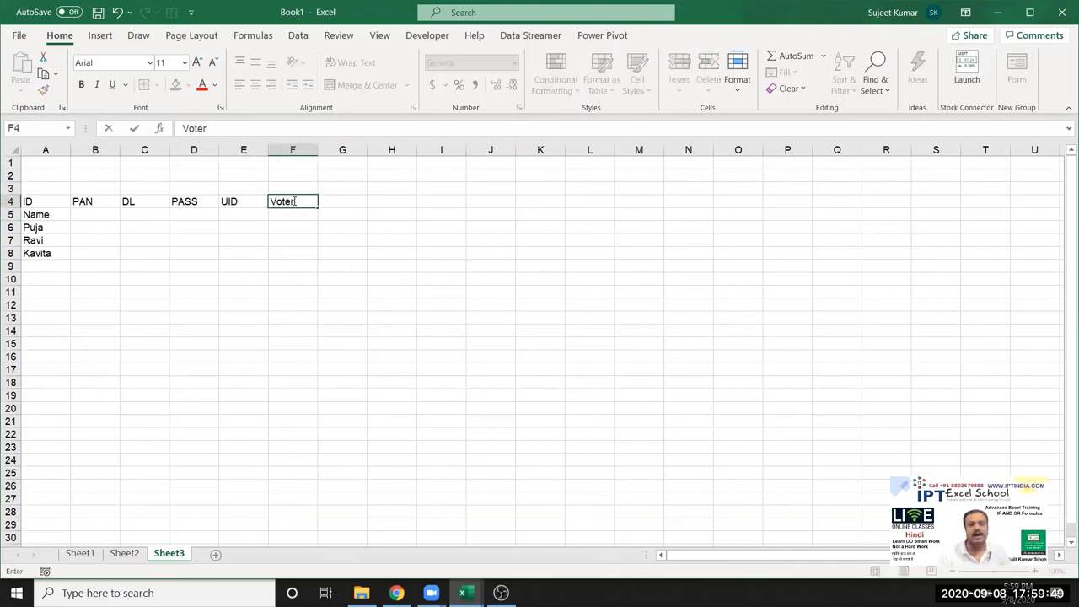
left_click(336, 200)
type("S")
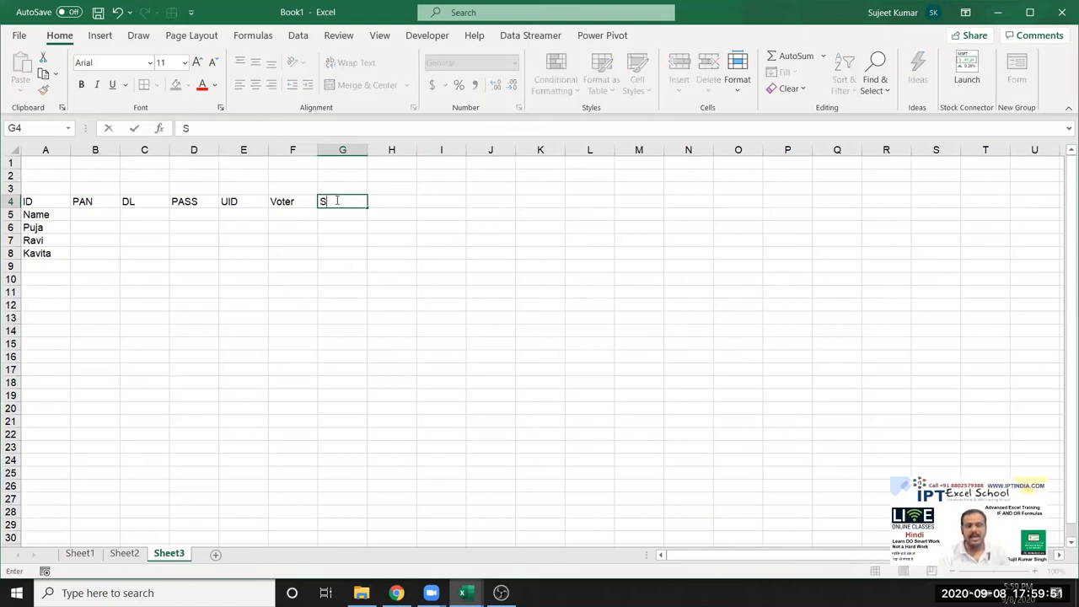
type("tatu")
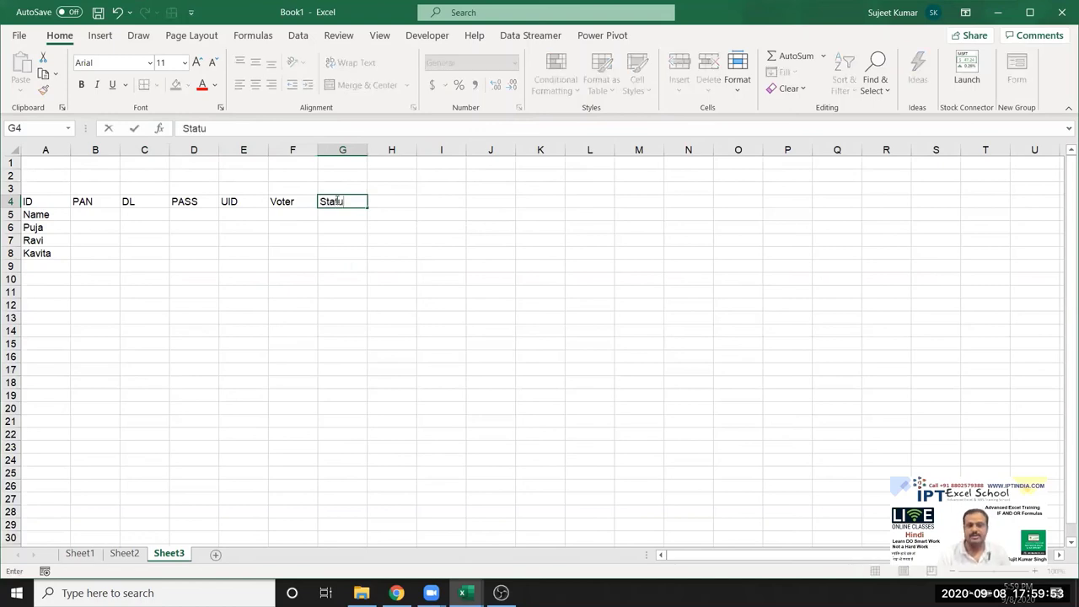
type("s")
key("Return")
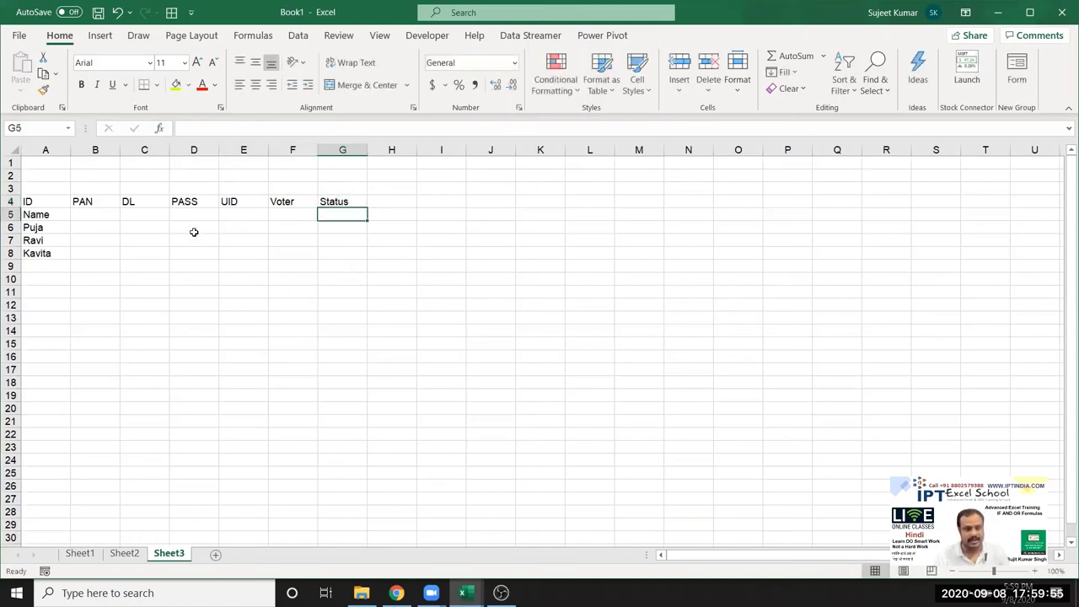
Delete the Name label and enter Y for Puja's PAN and UID and Ravi's PASS.
left_click(94, 214)
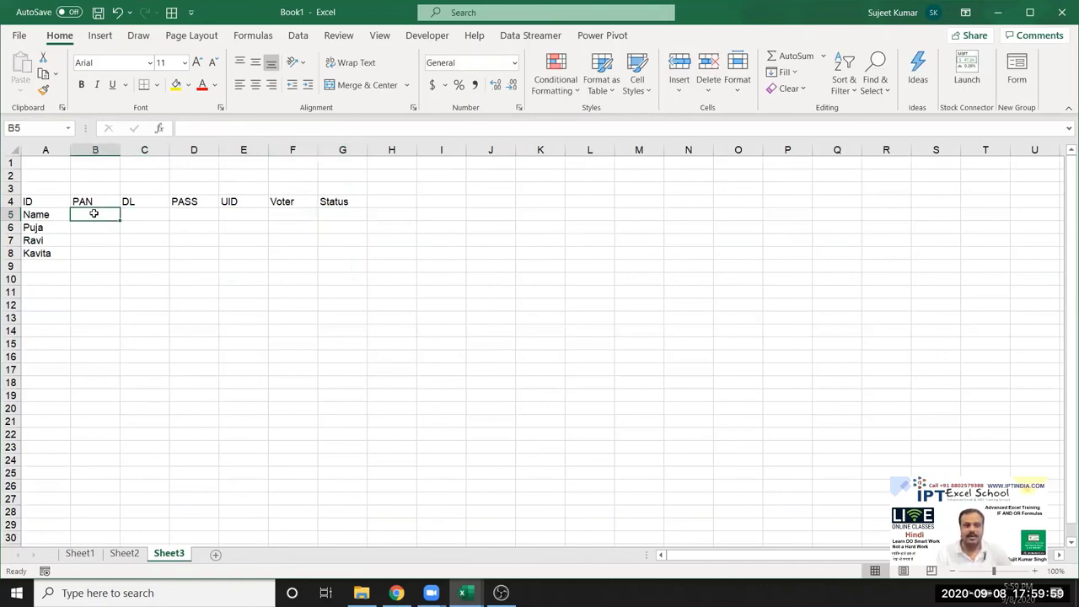
key("Left")
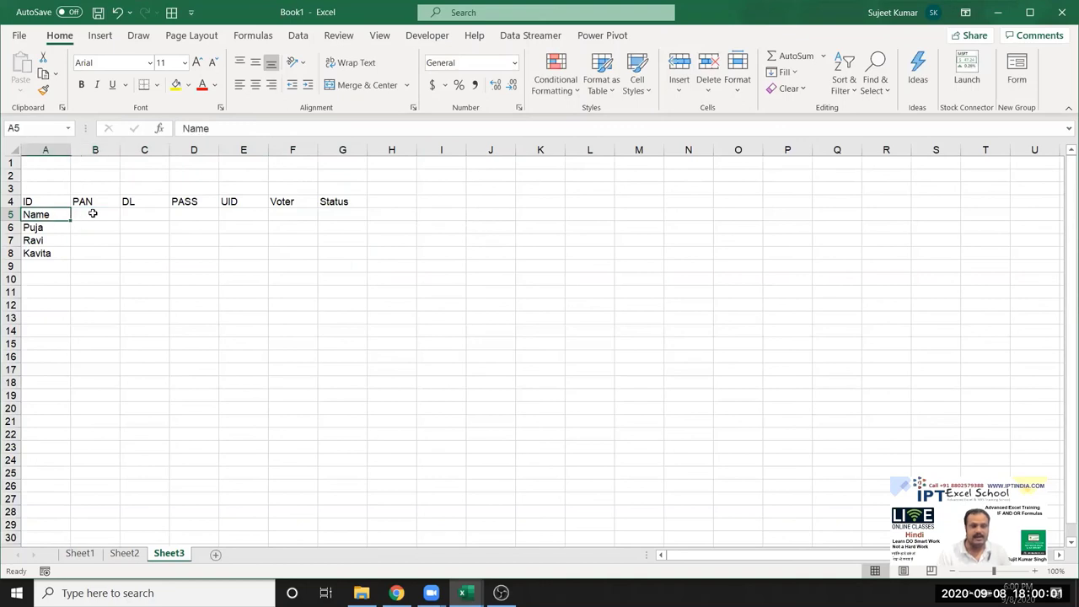
key("Delete")
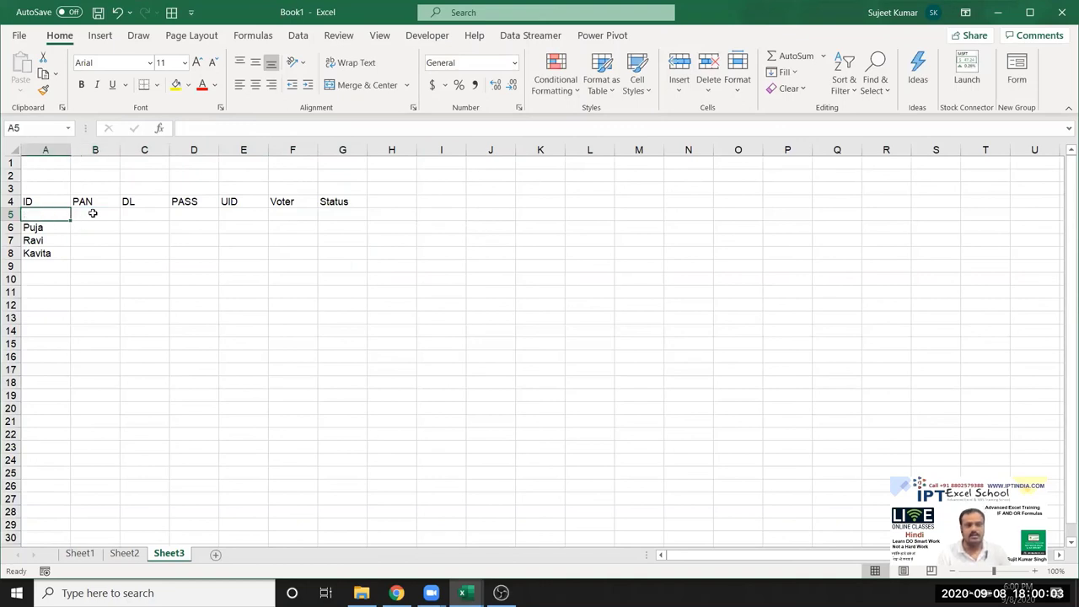
key("Right")
key("Down")
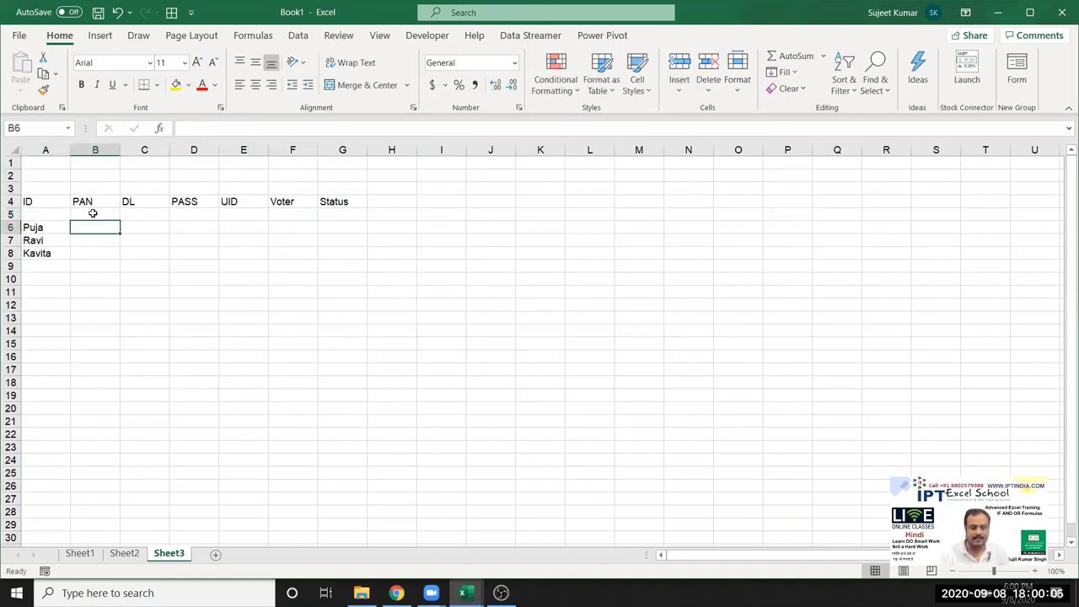
type("Y")
key("Tab")
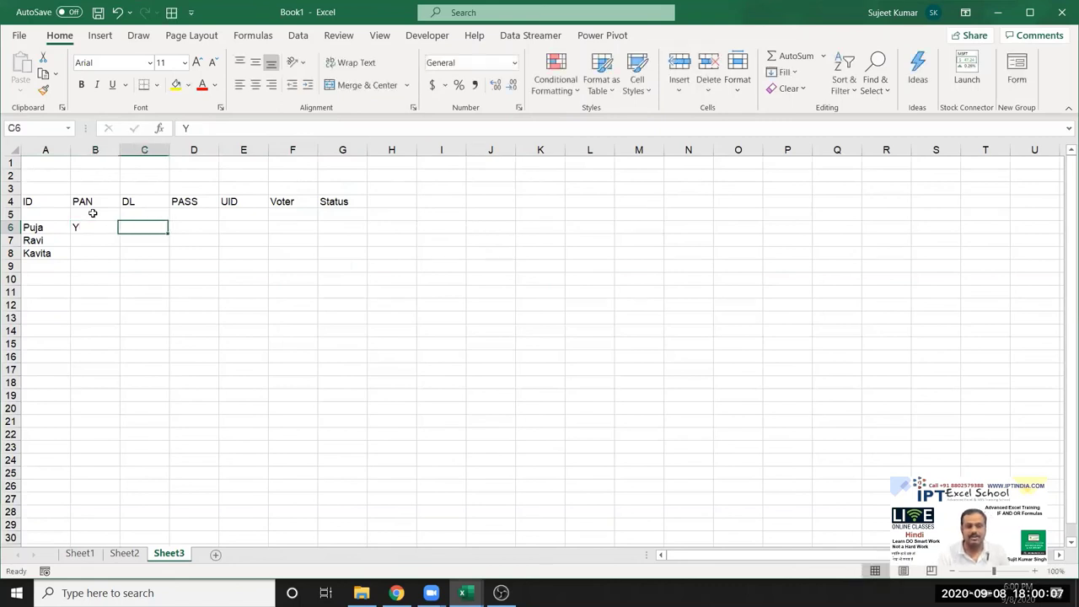
key("Tab")
key("Tab")
type("Y")
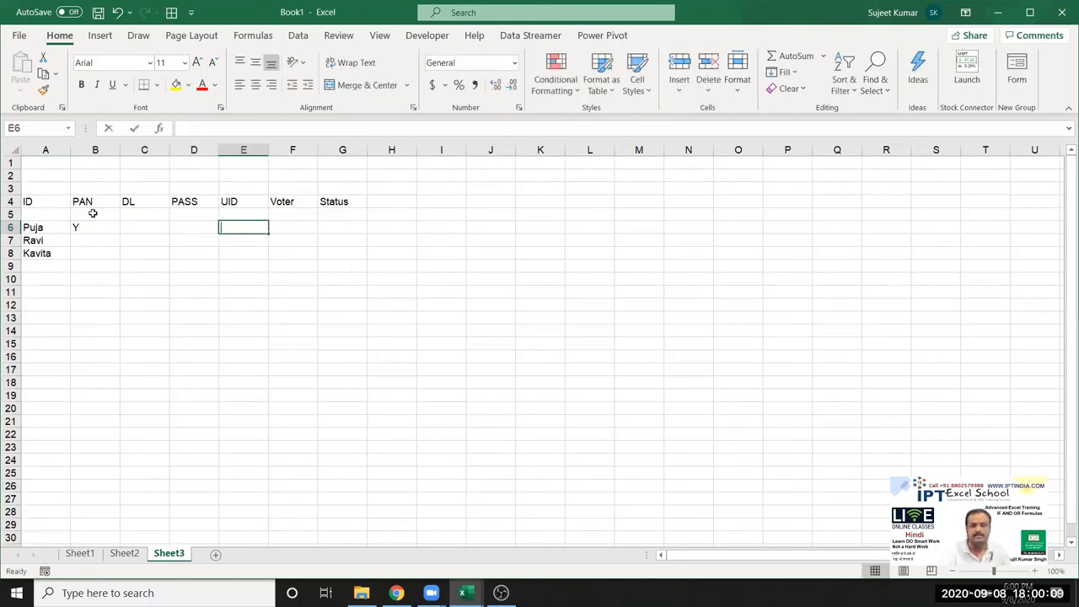
key("Return")
key("Left")
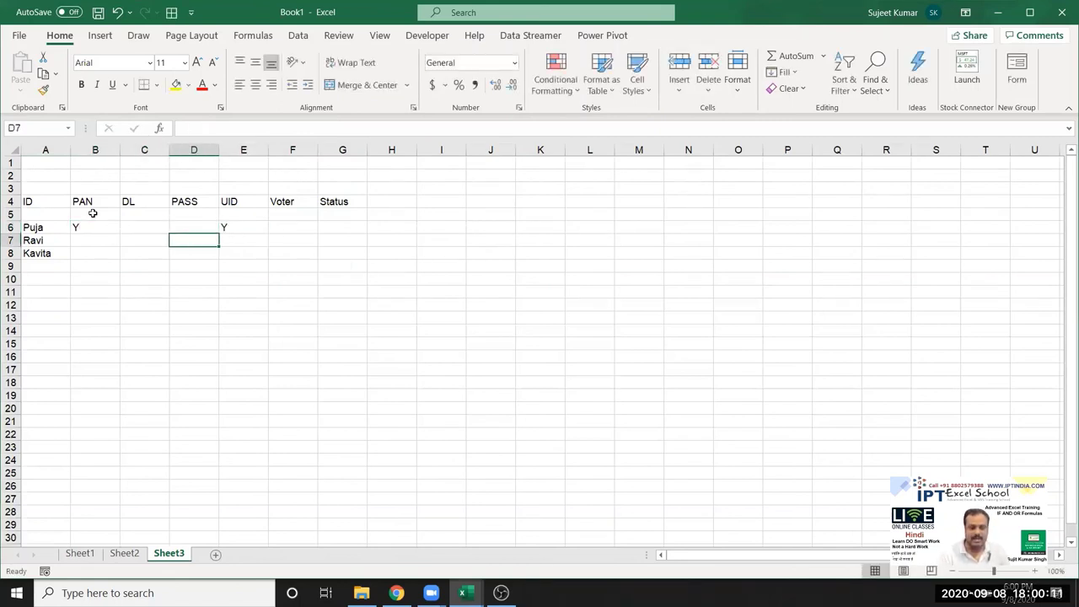
type("Y")
key("Return")
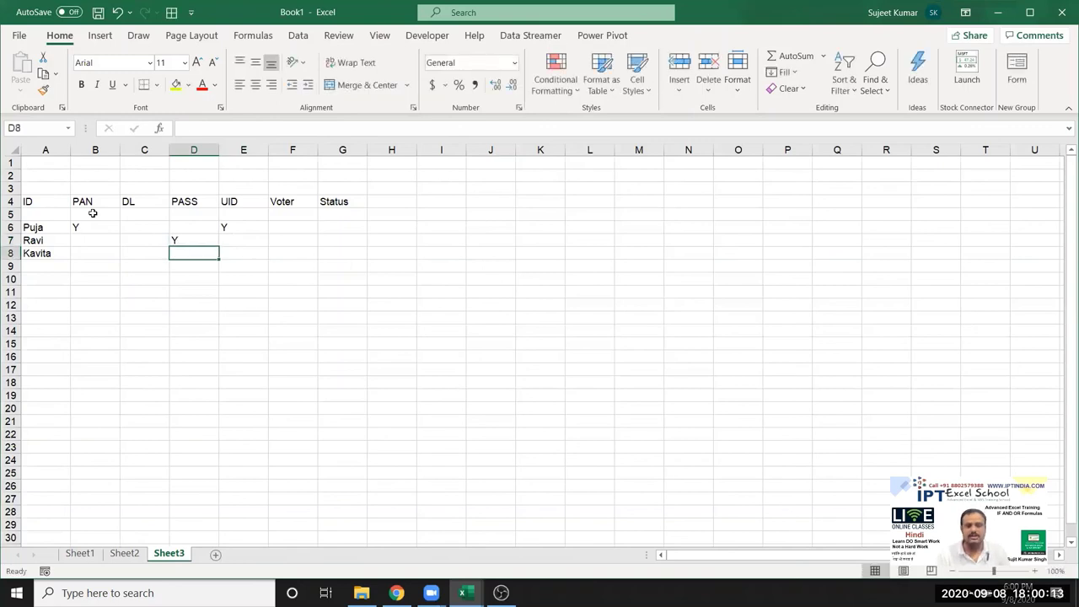
Select Puja's marks B6:F6 and begin a formula in her Status cell G6.
key("Left")
key("Right")
key("Right")
key("Right")
key("Up")
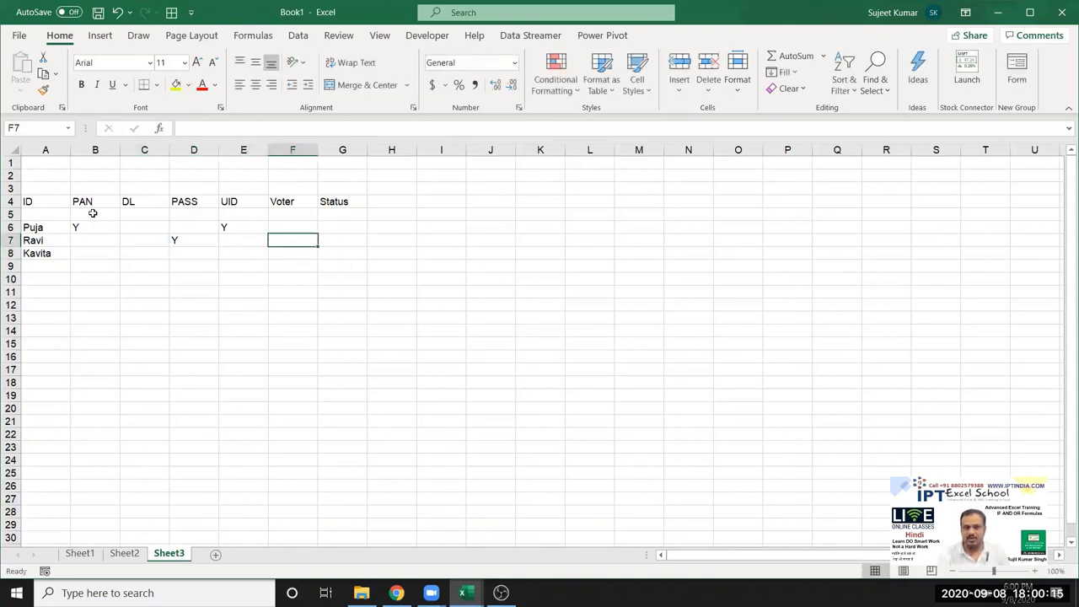
key("Up")
key("Right")
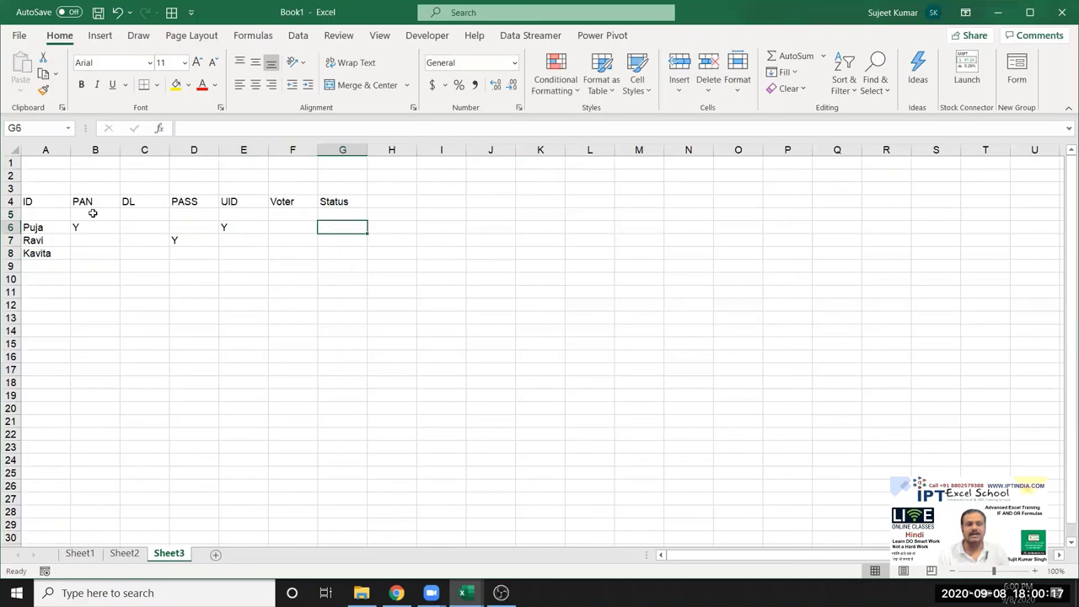
key("Left")
key("shift+Left")
key("shift+Left")
key("shift+Left")
key("shift+Left")
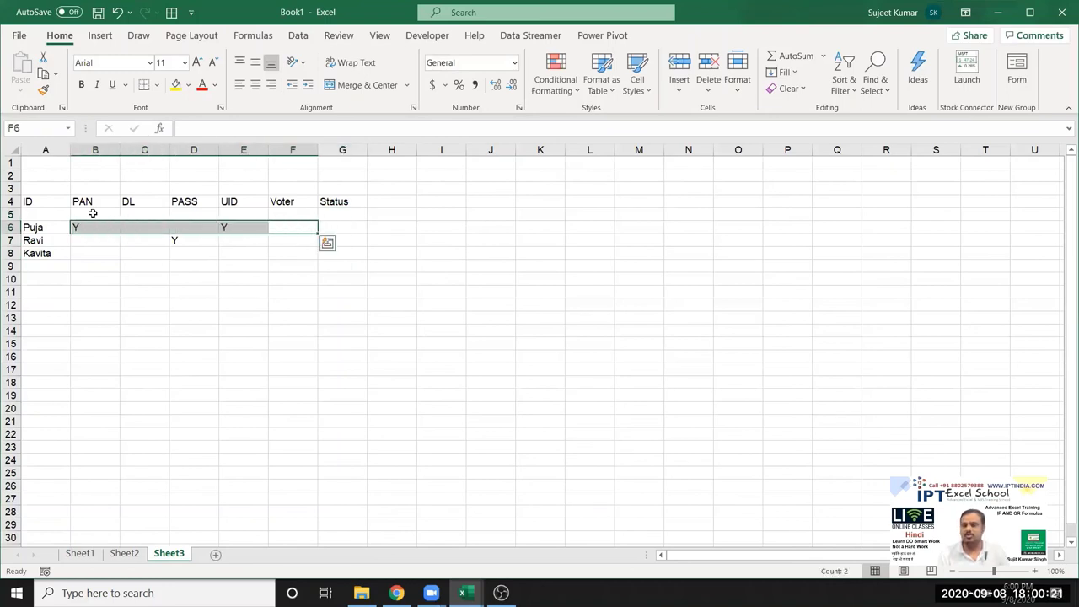
key("Right")
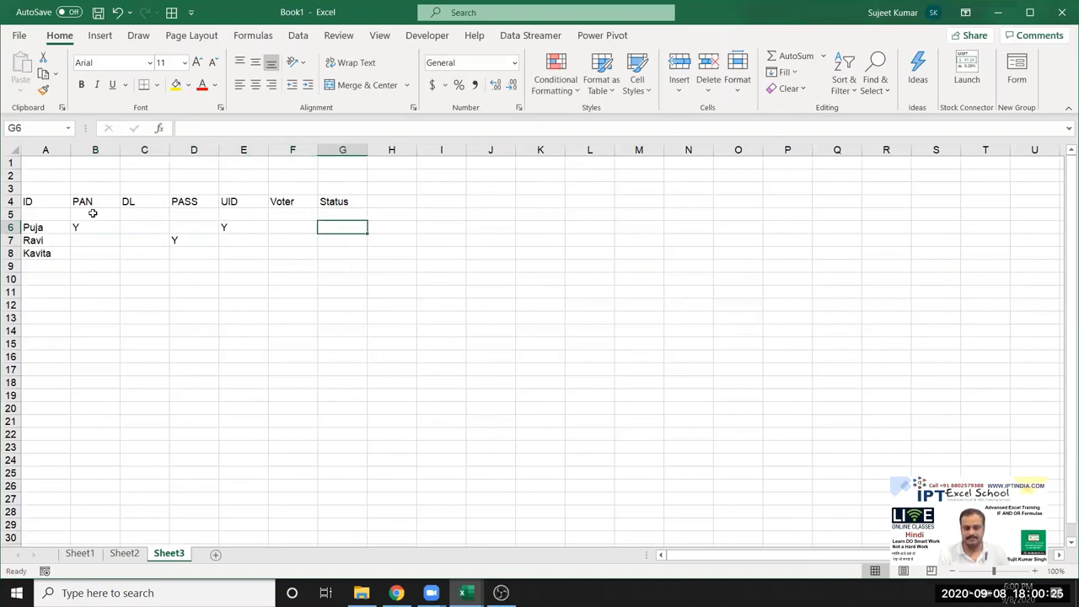
type("=")
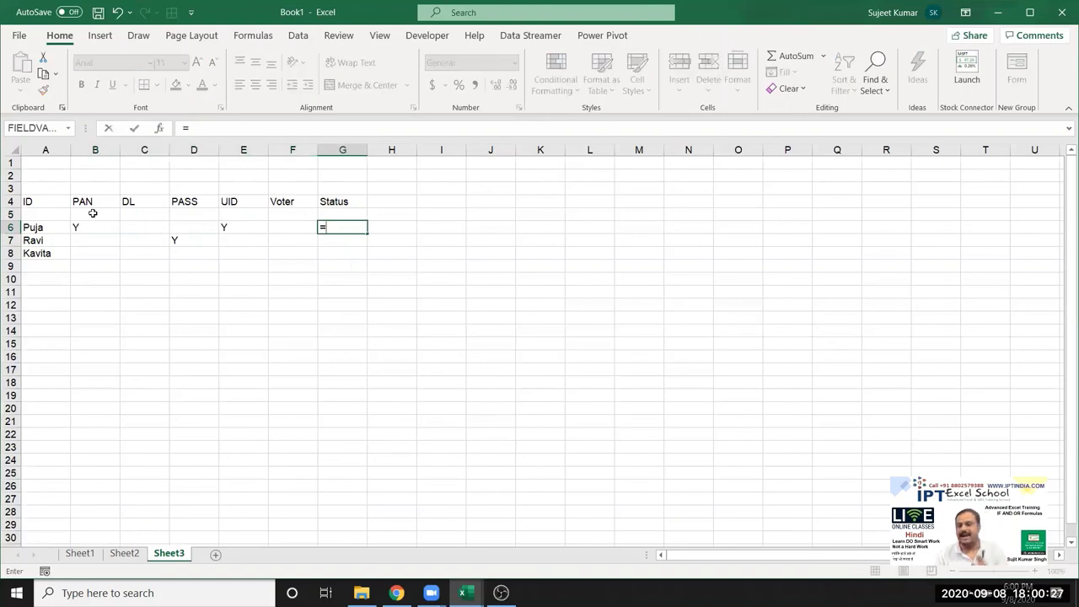